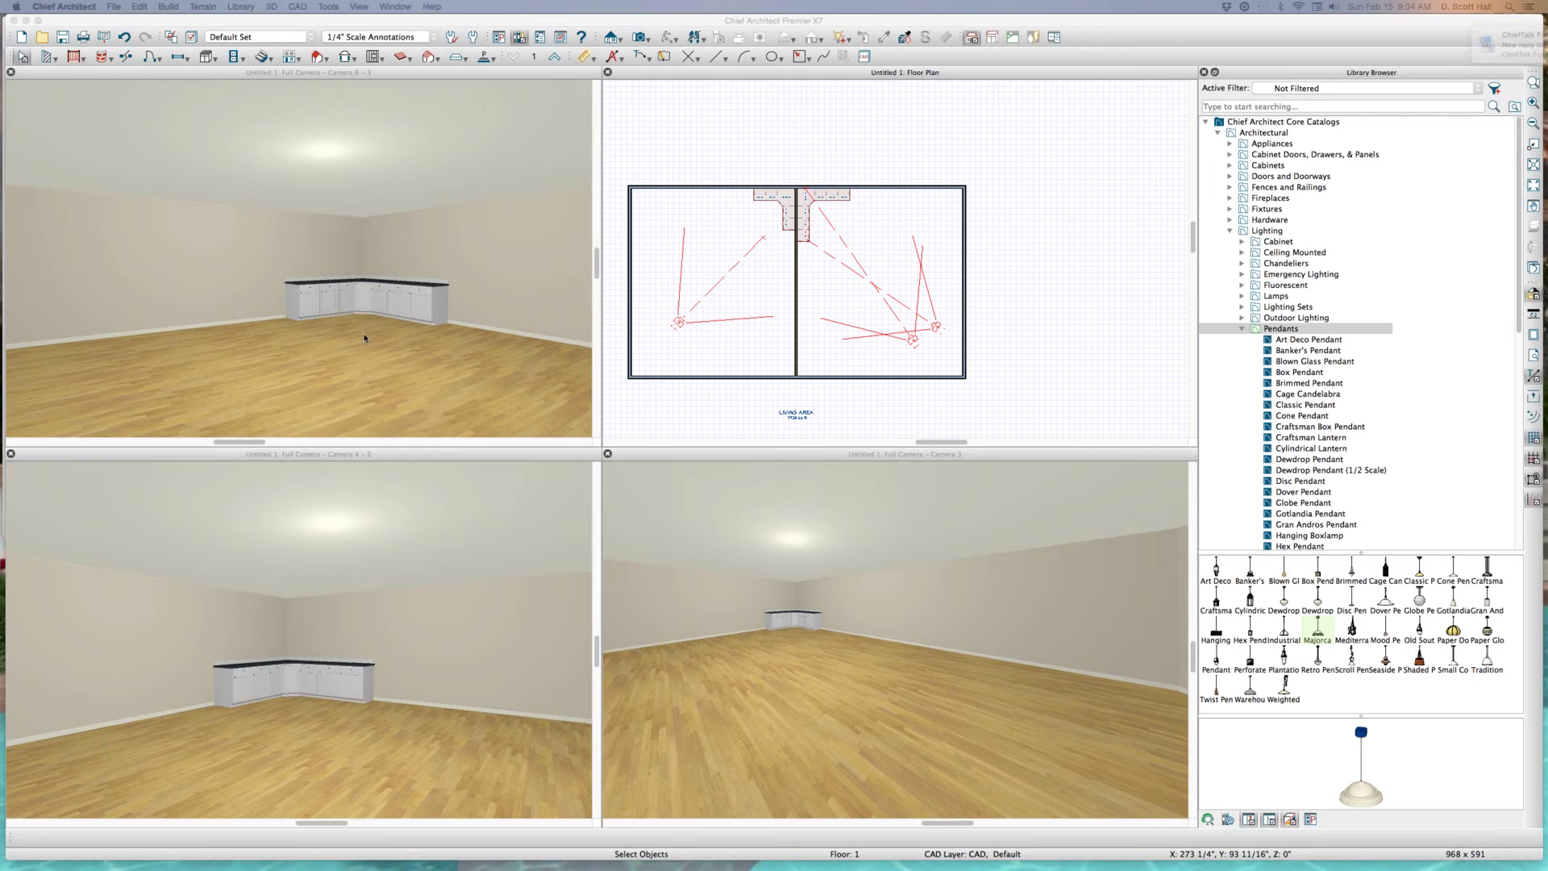
# - Stretch the base cabinet along the left room's upper wall away from the corner to about 149 inches long
pyautogui.click(697, 316)
pyautogui.scroll(3, 683, 196)
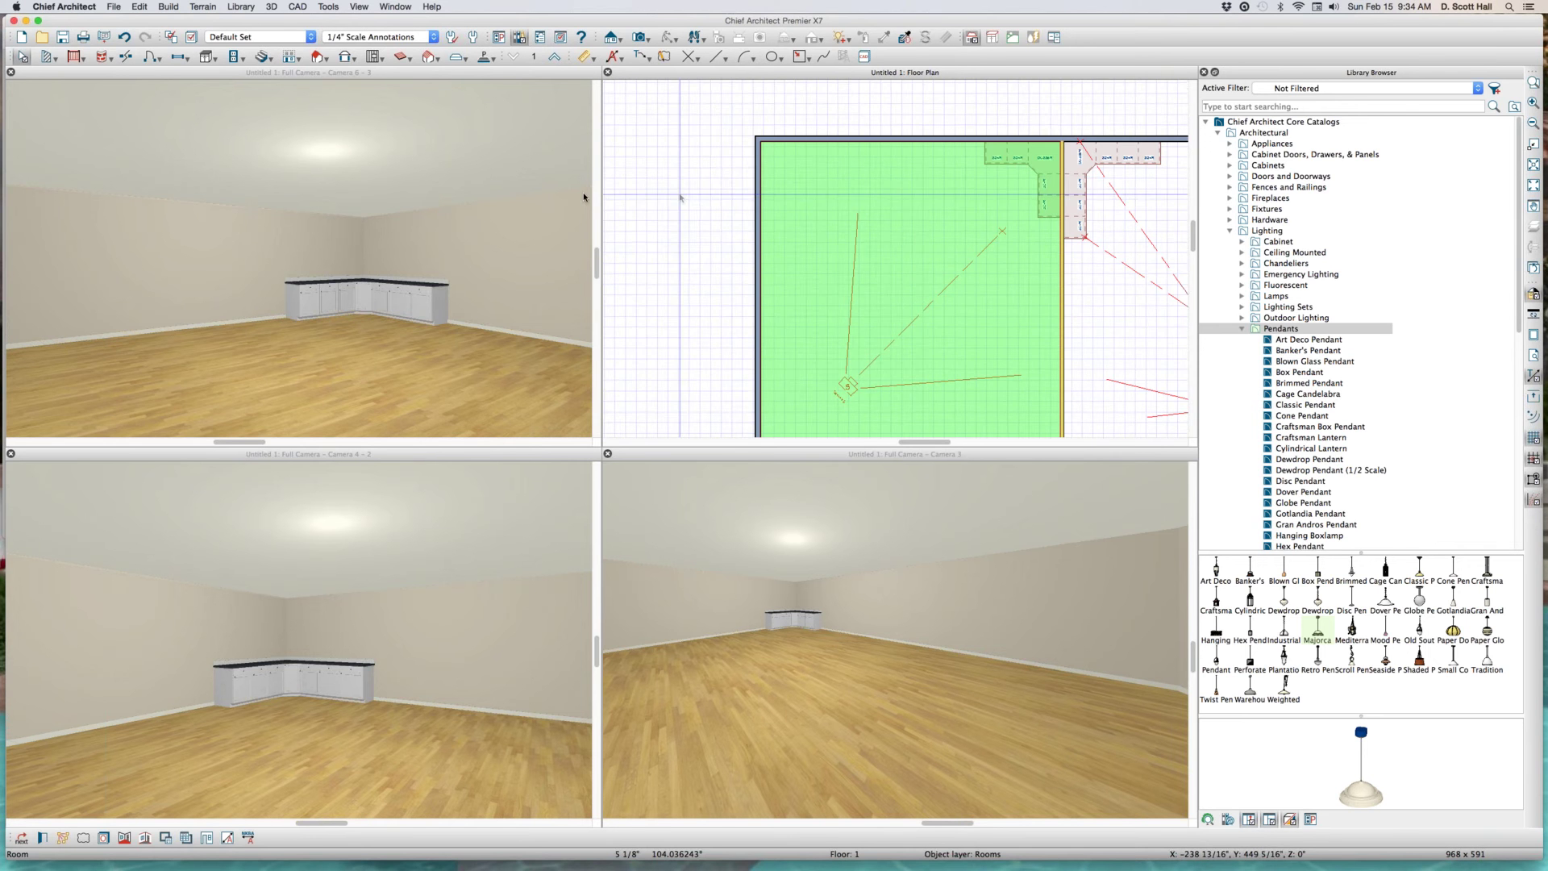
pyautogui.scroll(-3, 584, 194)
pyautogui.scroll(-5, 604, 191)
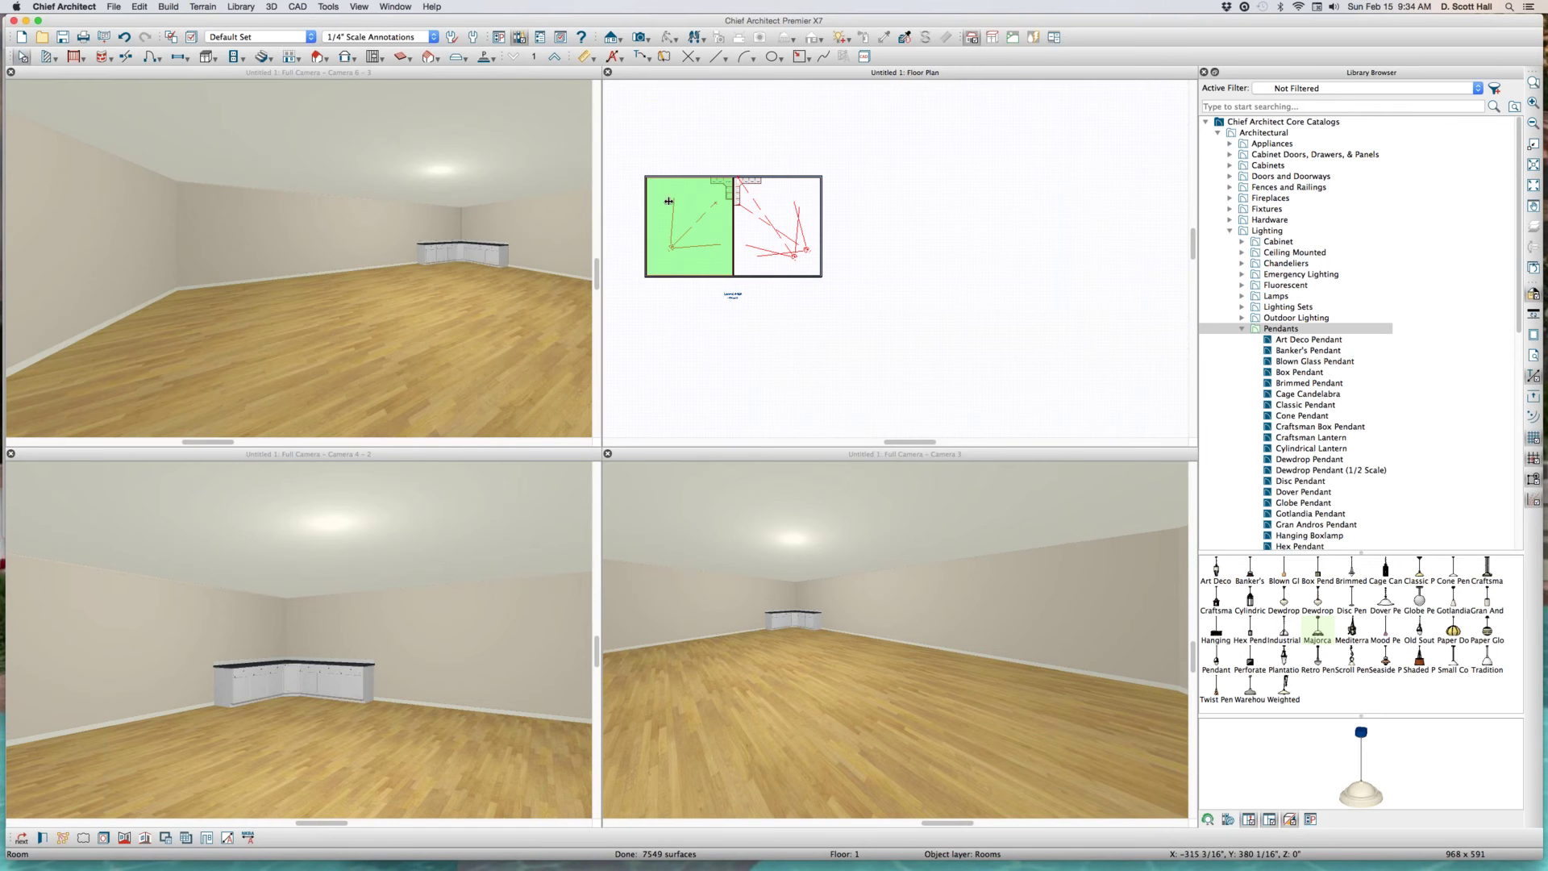
pyautogui.scroll(3, 679, 208)
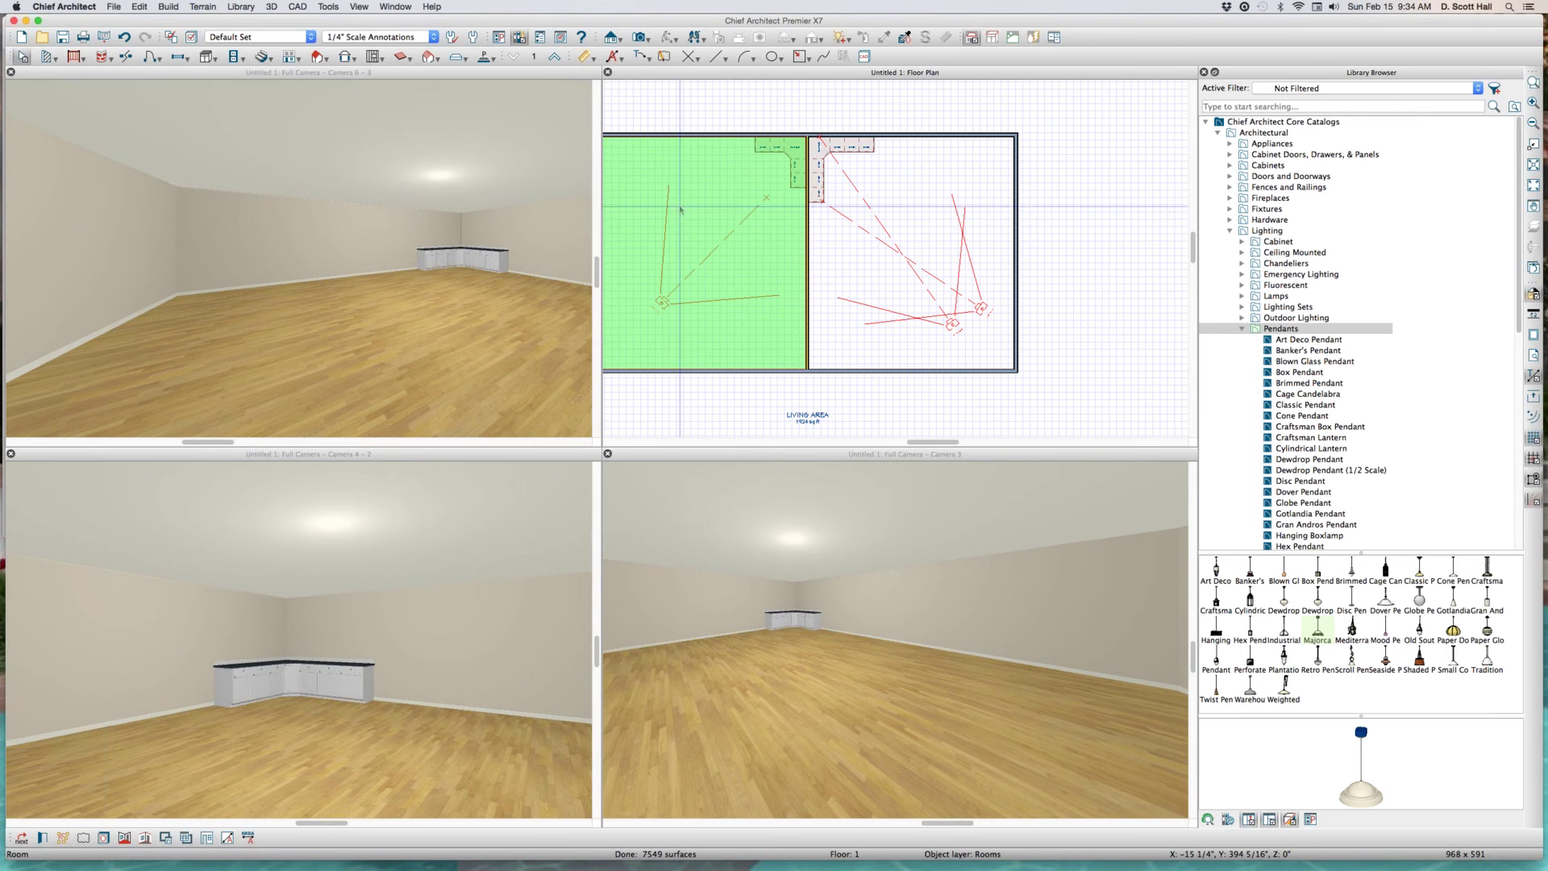
pyautogui.click(766, 149)
pyautogui.moveTo(755, 149); pyautogui.dragTo(679, 143)
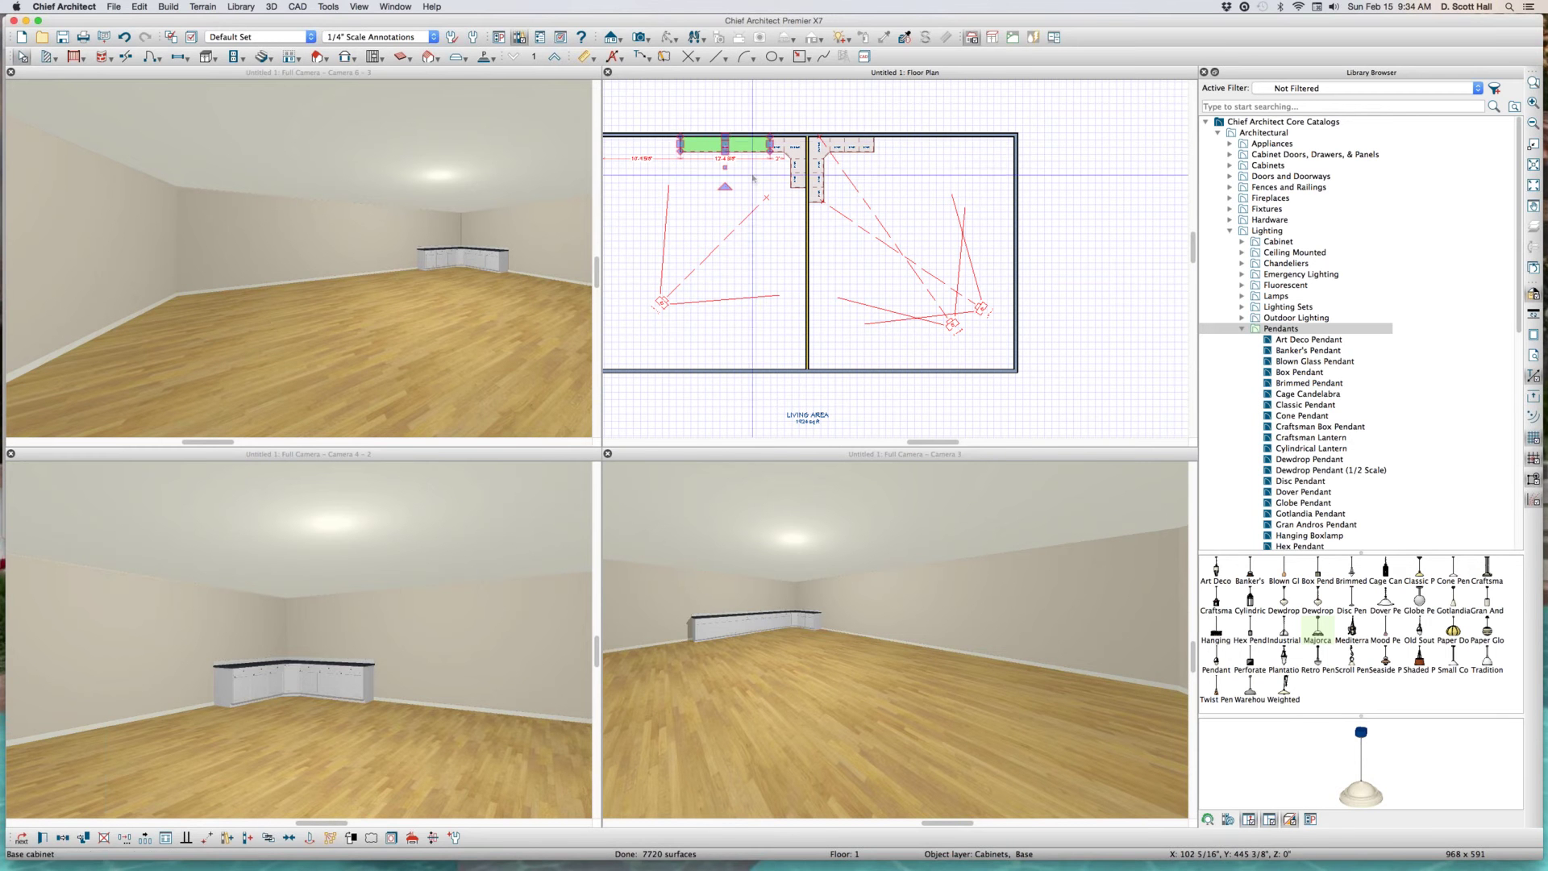
# - Examine the lengthened cabinet run up close in its camera view and compare it with the other room's camera view
pyautogui.click(764, 626)
pyautogui.scroll(3, 744, 611)
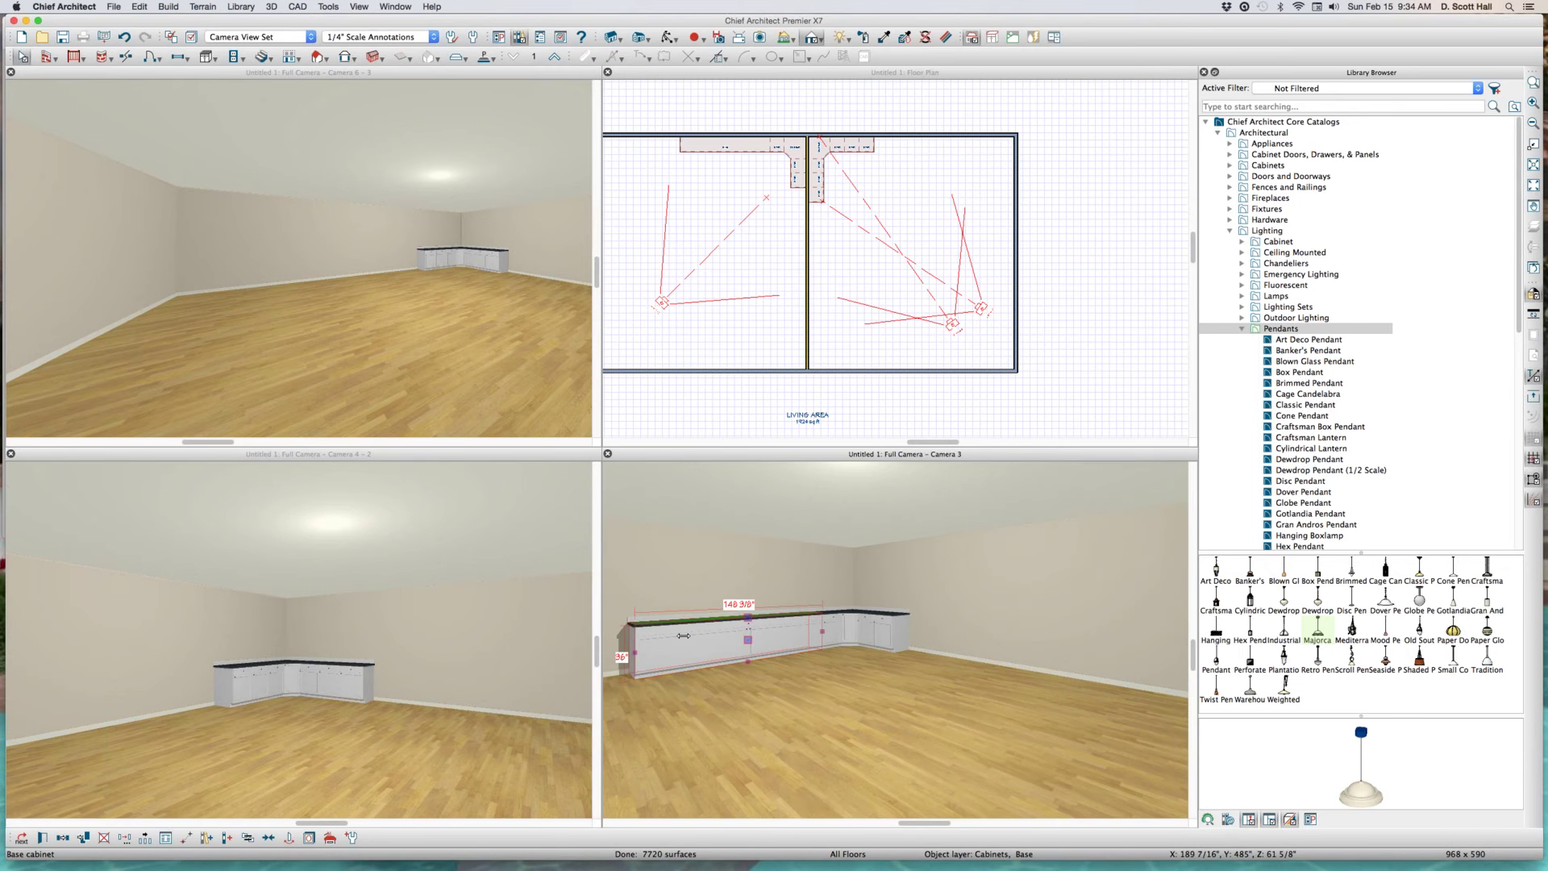
pyautogui.scroll(3, 683, 635)
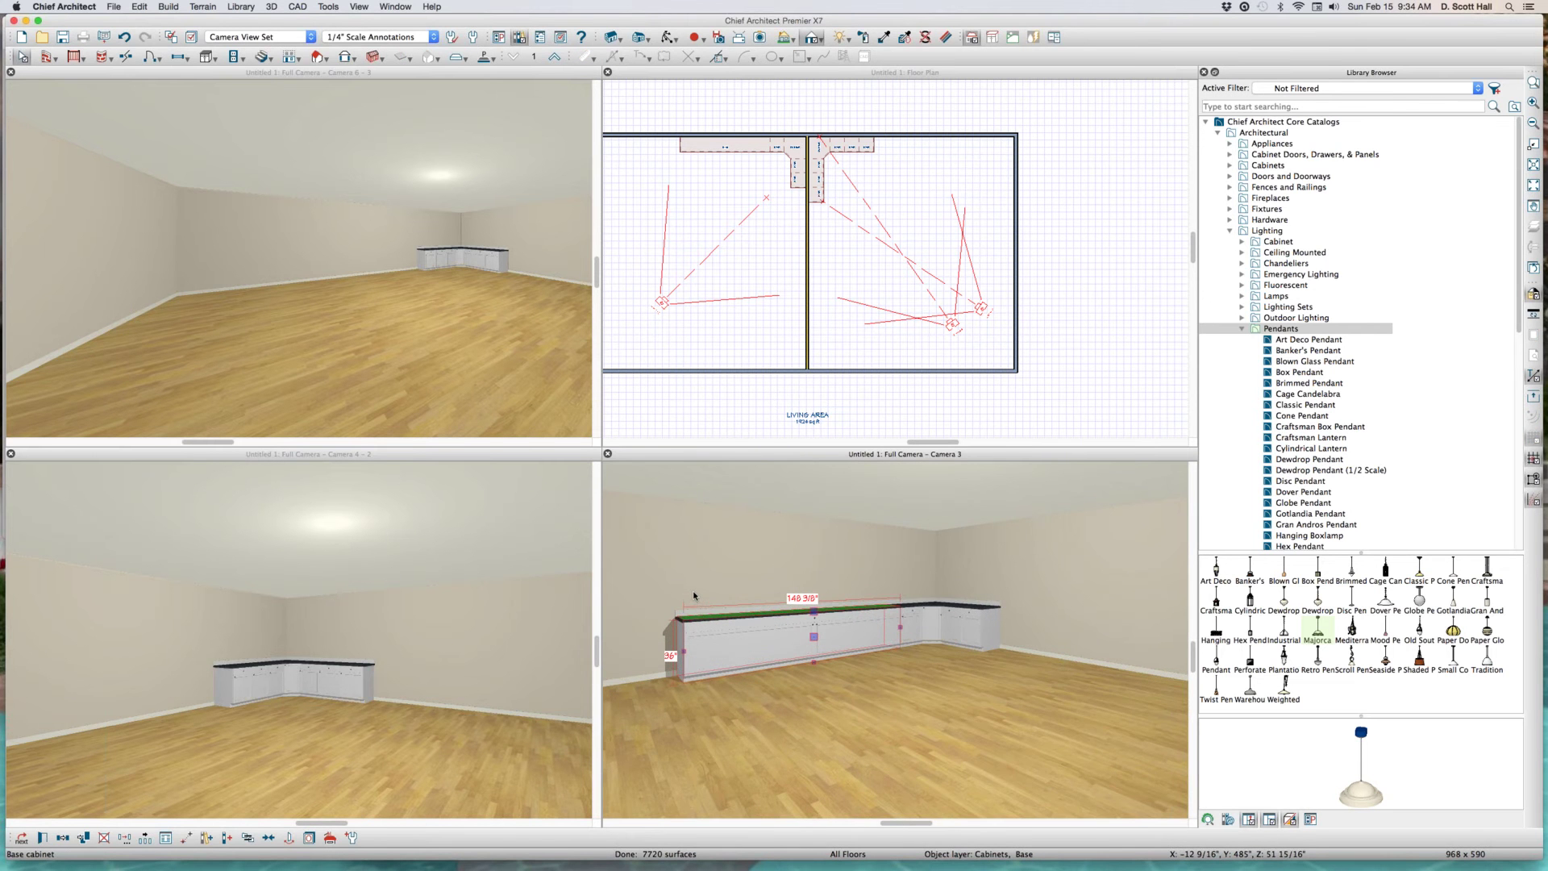
pyautogui.click(421, 274)
pyautogui.click(421, 274)
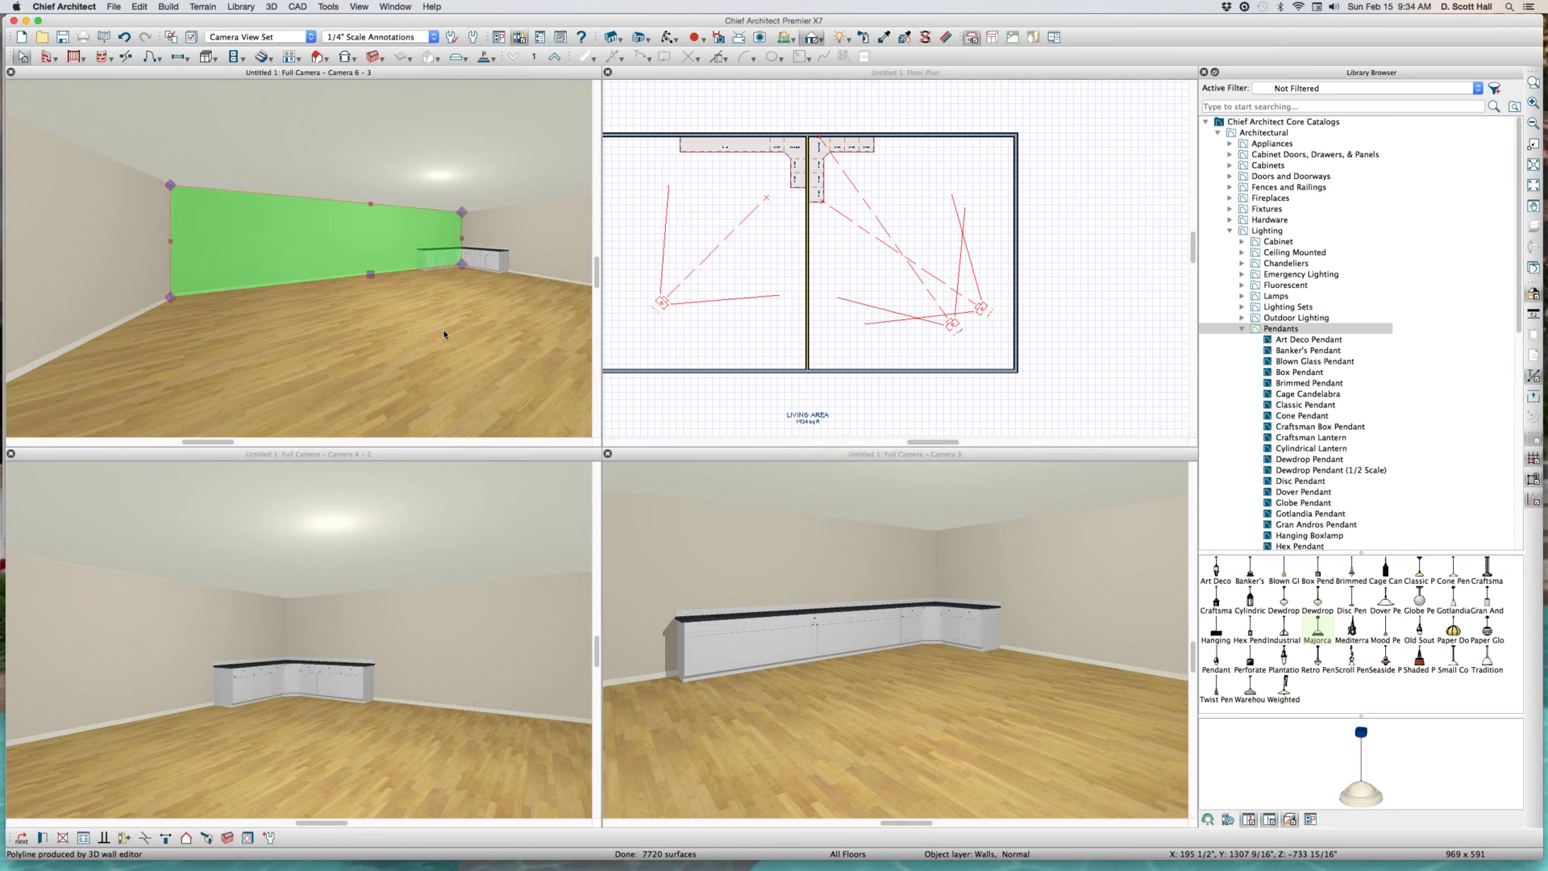
pyautogui.click(444, 334)
# - Place two adjoining base cabinets as a freestanding island beside the corner cabinets in the right room
pyautogui.click(881, 319)
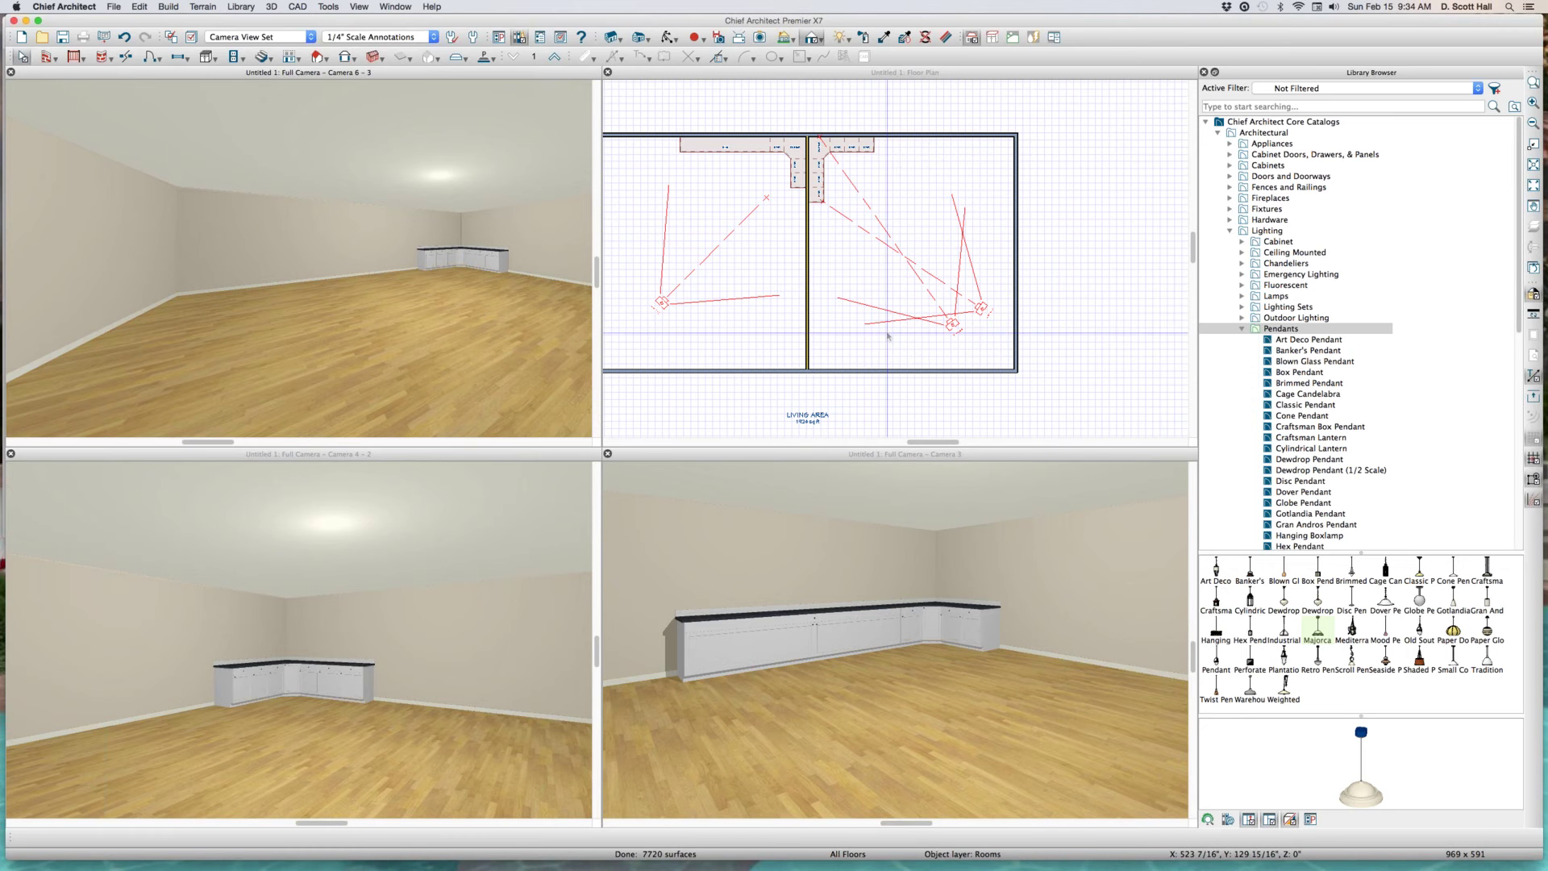
pyautogui.press('b')
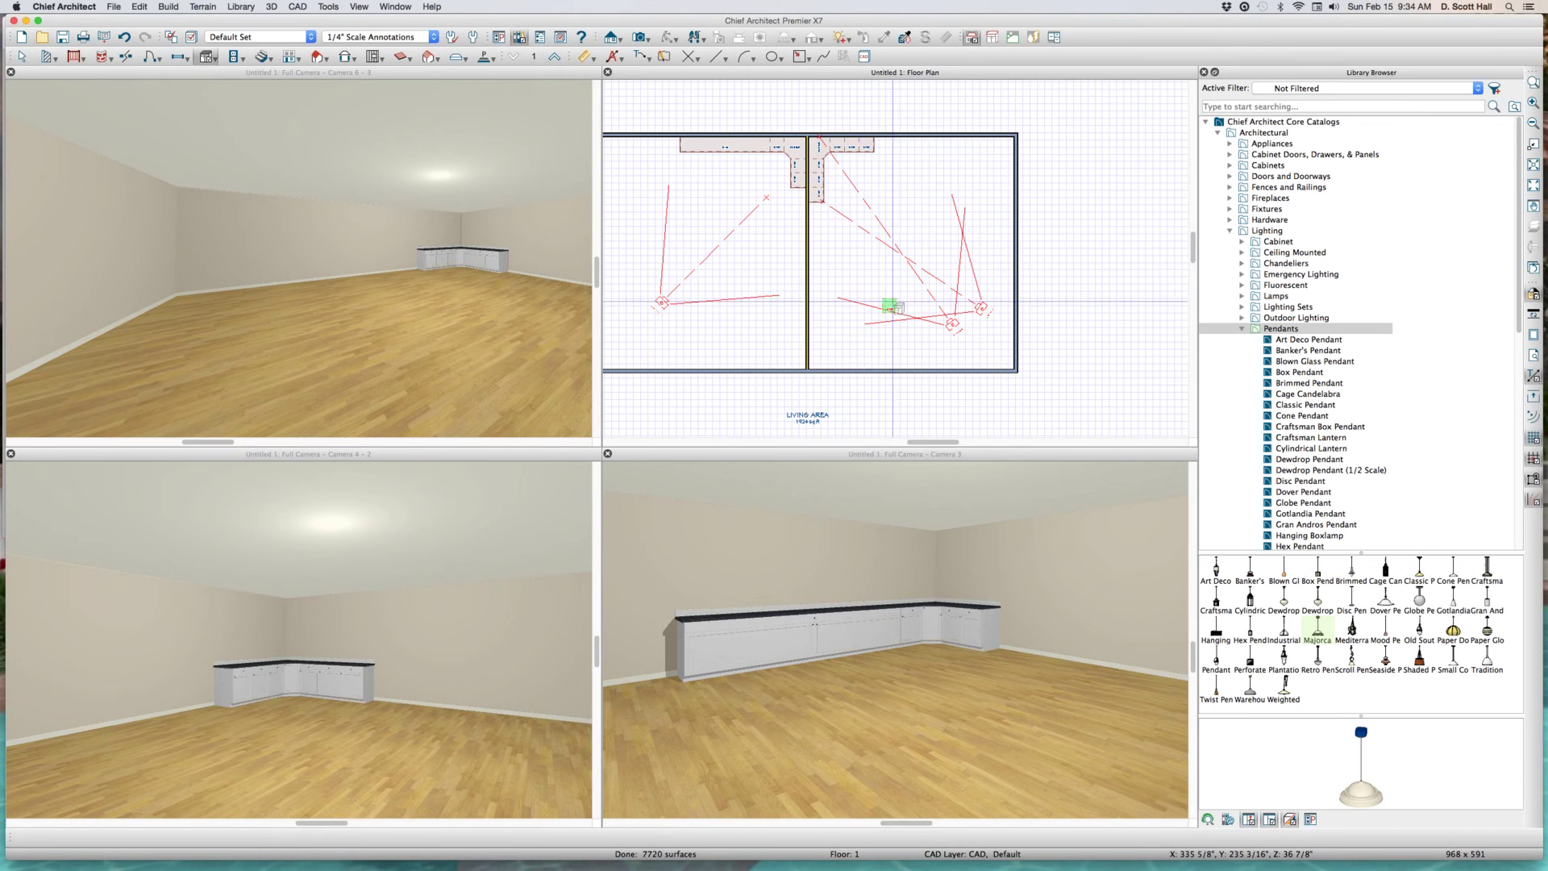
pyautogui.click(858, 191)
pyautogui.click(858, 191)
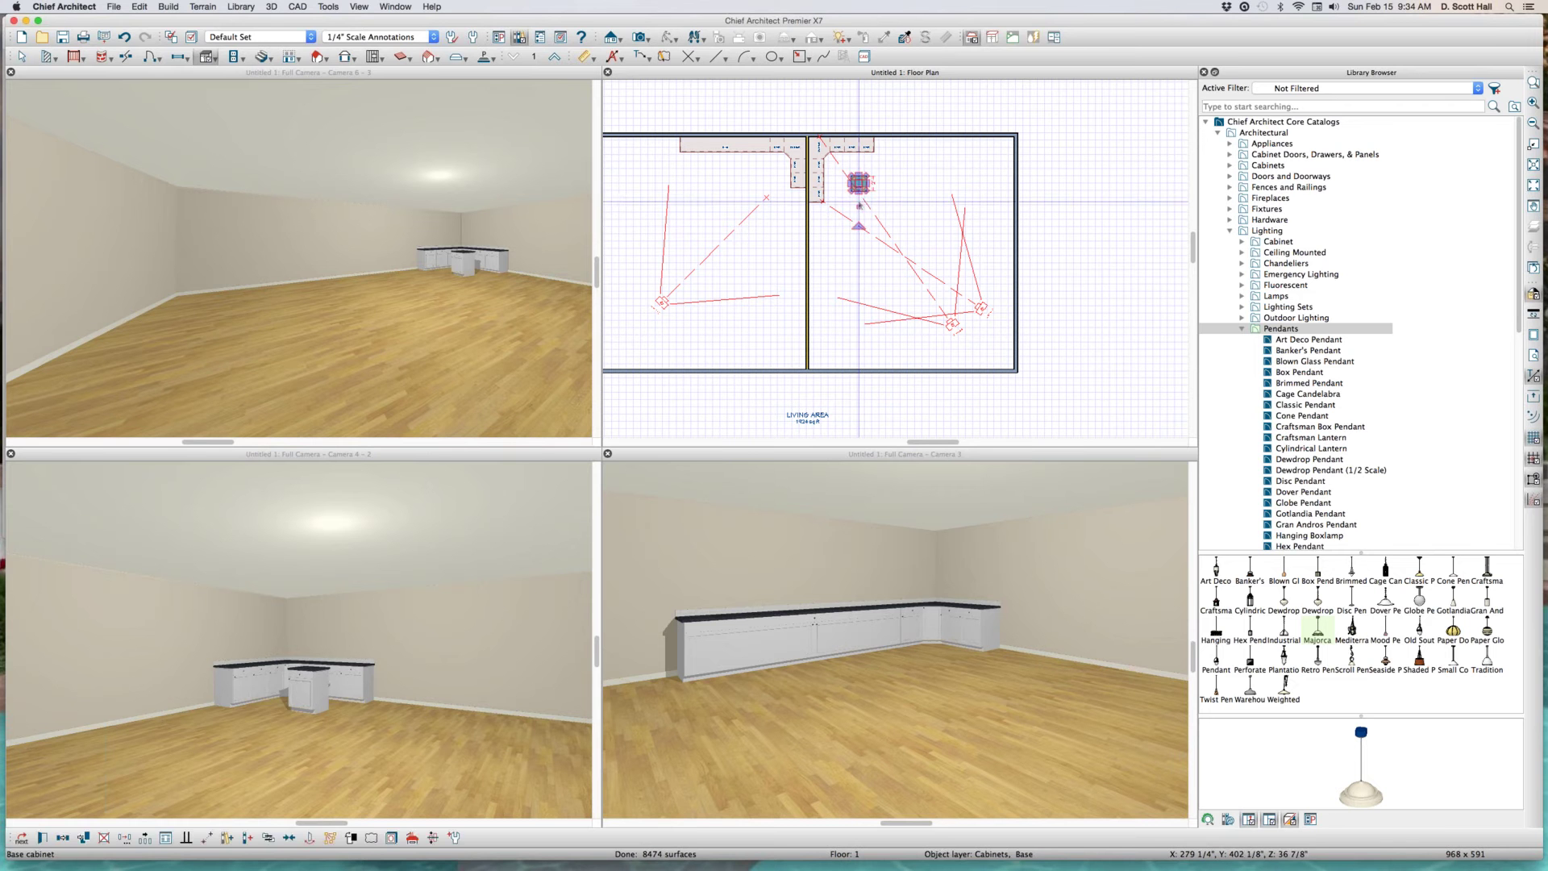
pyautogui.press('space')
pyautogui.press('space')
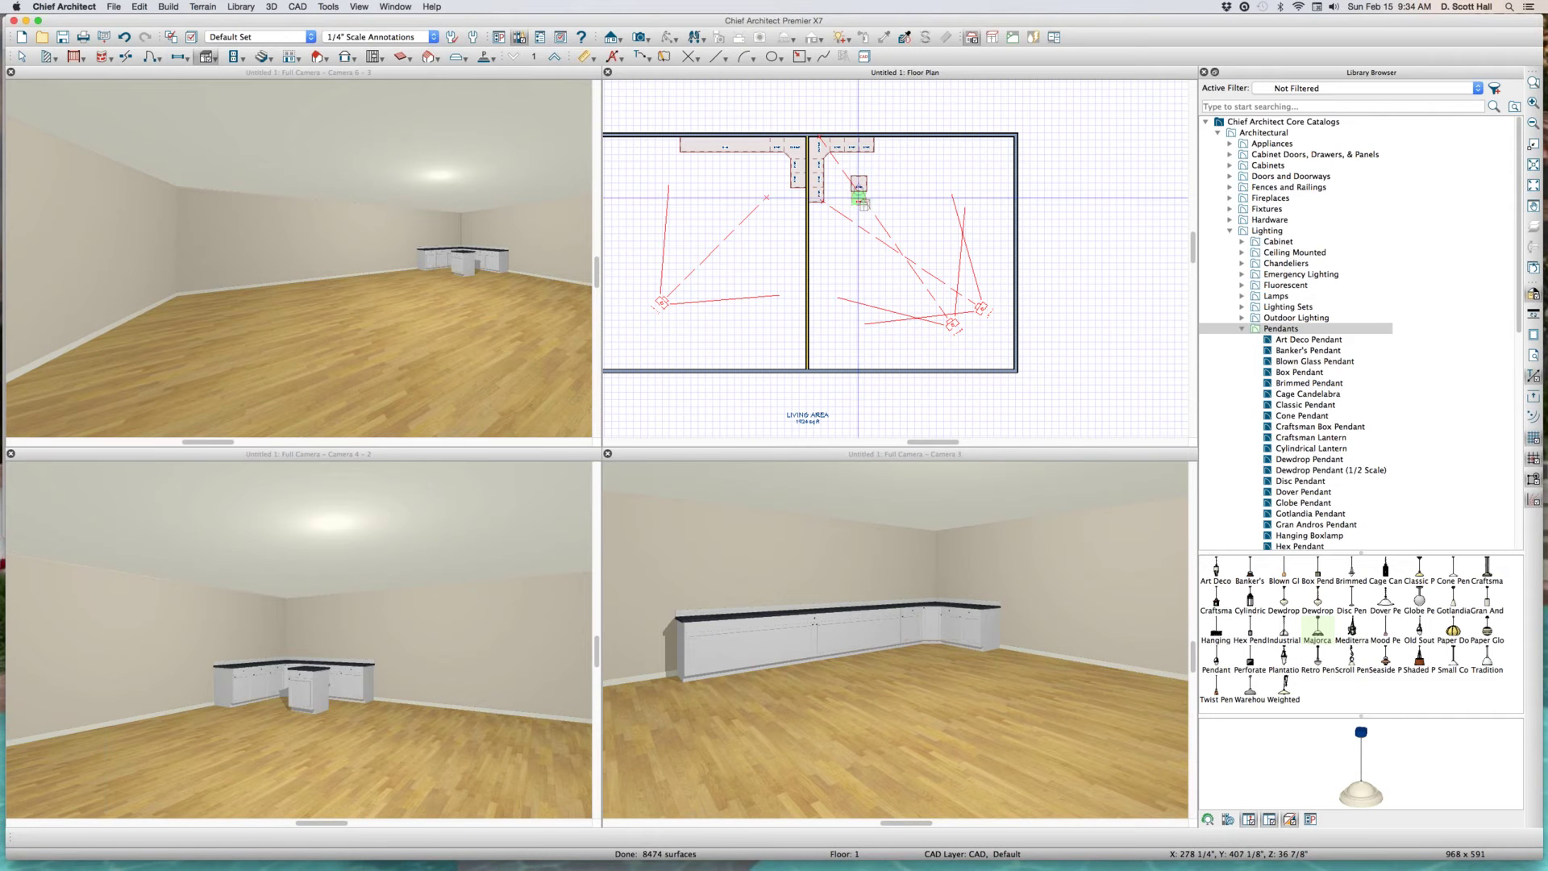
pyautogui.click(858, 199)
pyautogui.press('space')
pyautogui.scroll(5, 493, 266)
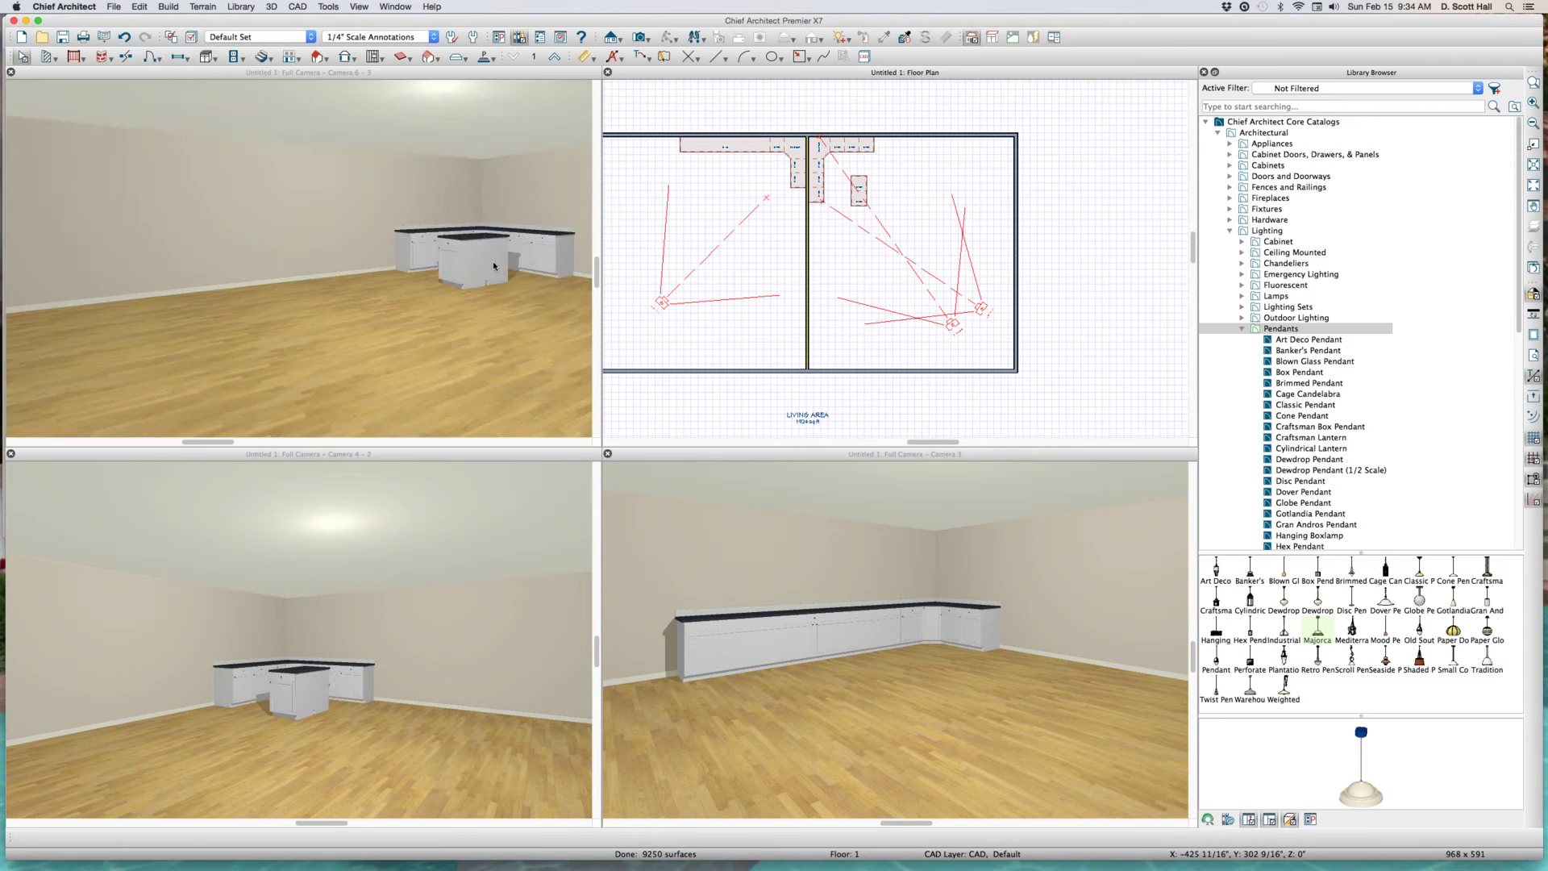
pyautogui.scroll(-5, 100, 235)
pyautogui.scroll(3, 346, 181)
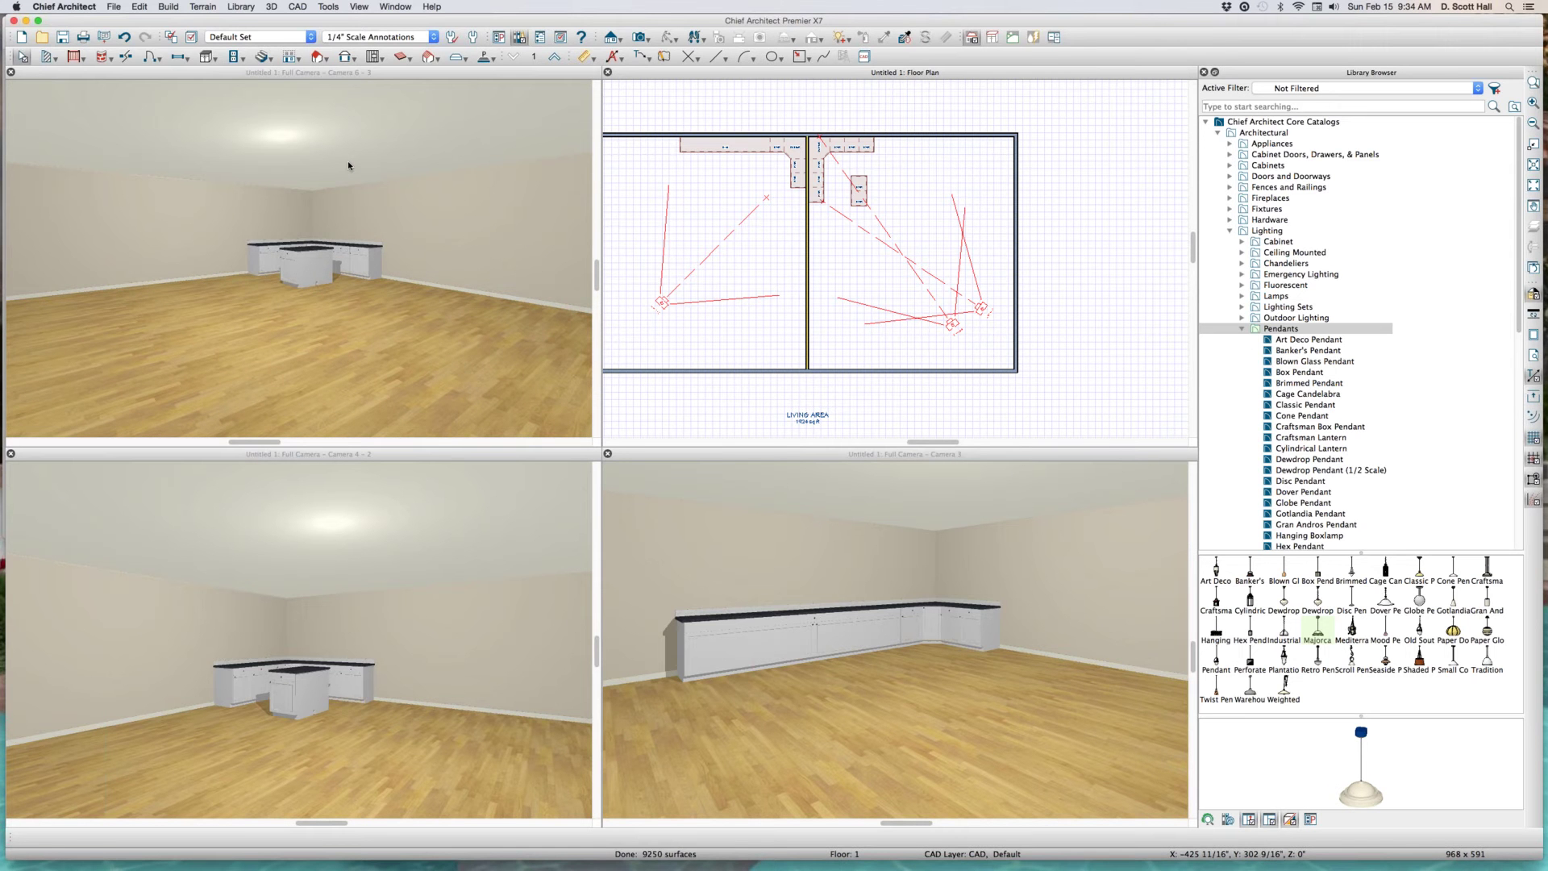
# - Place one window in the upper exterior wall of each room
pyautogui.click(870, 547)
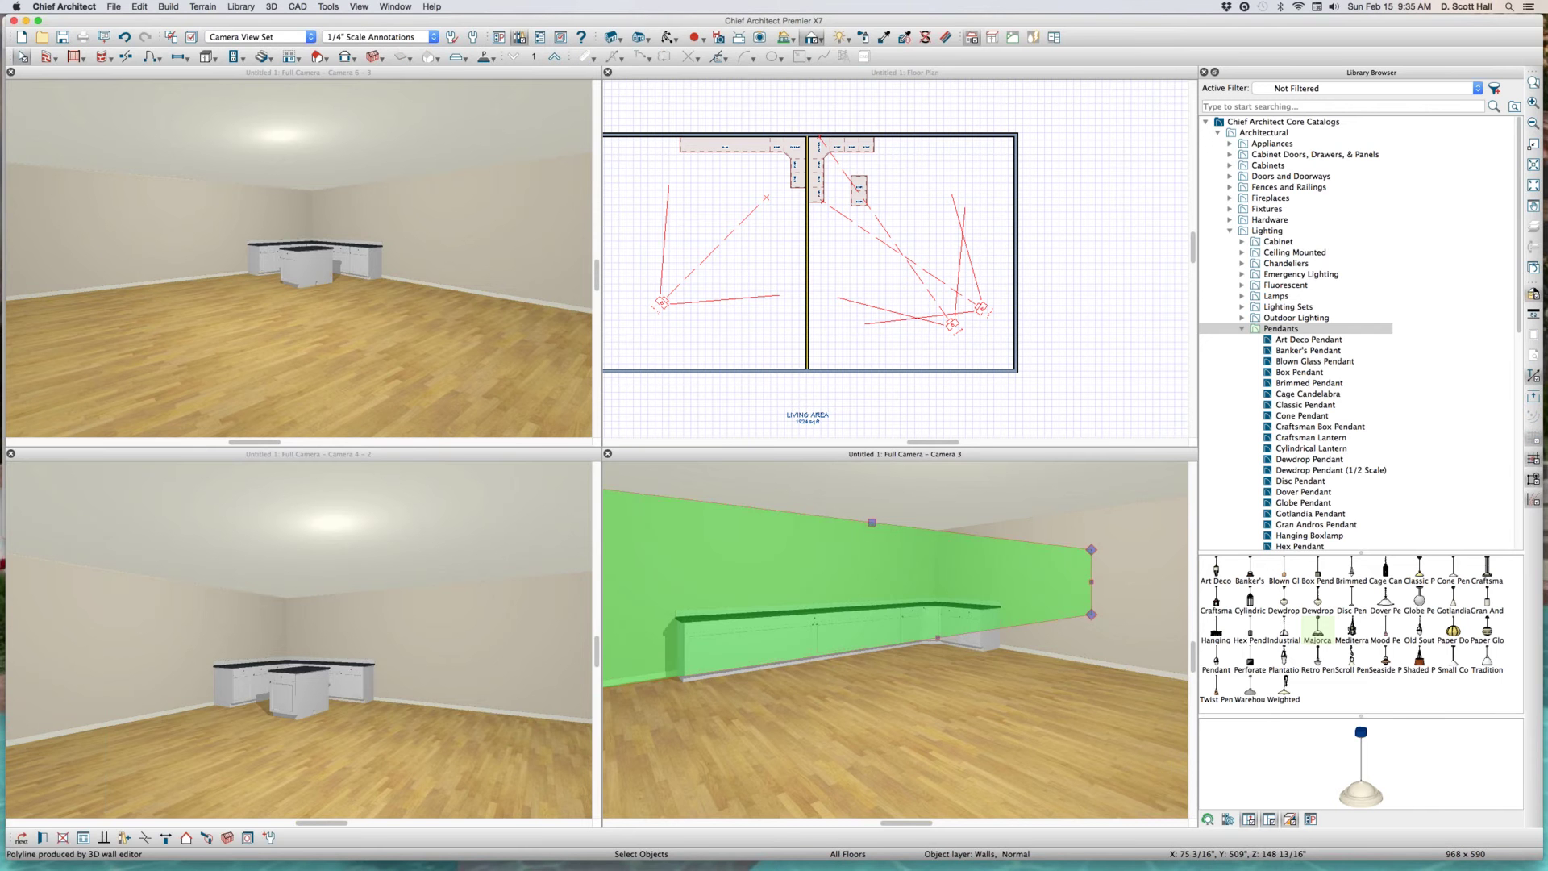
pyautogui.click(777, 389)
pyautogui.click(777, 389)
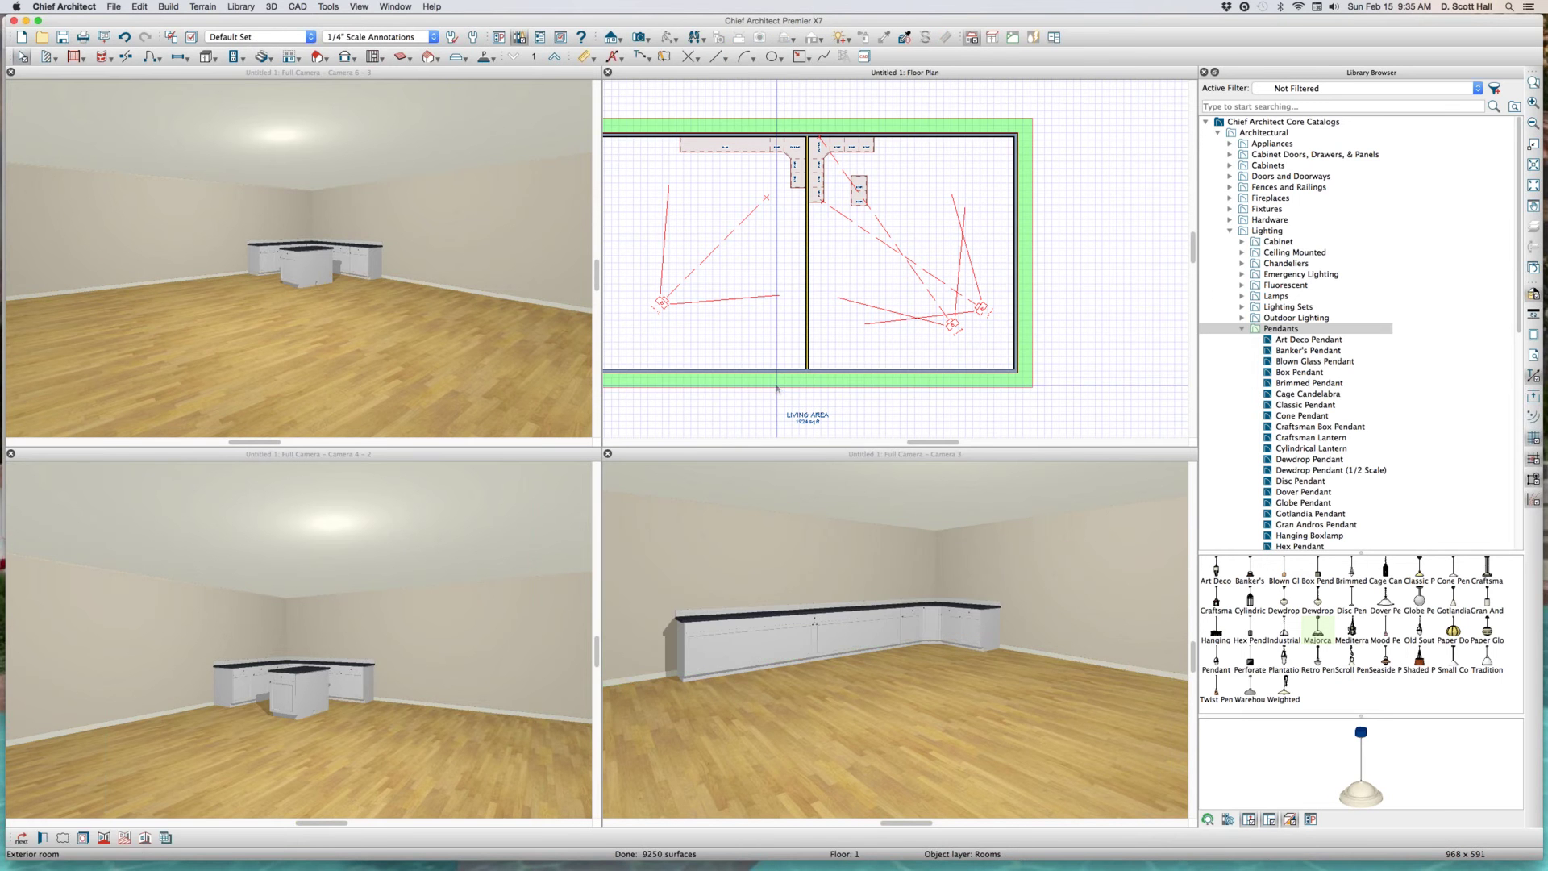
pyautogui.doubleClick(924, 262)
pyautogui.press('w')
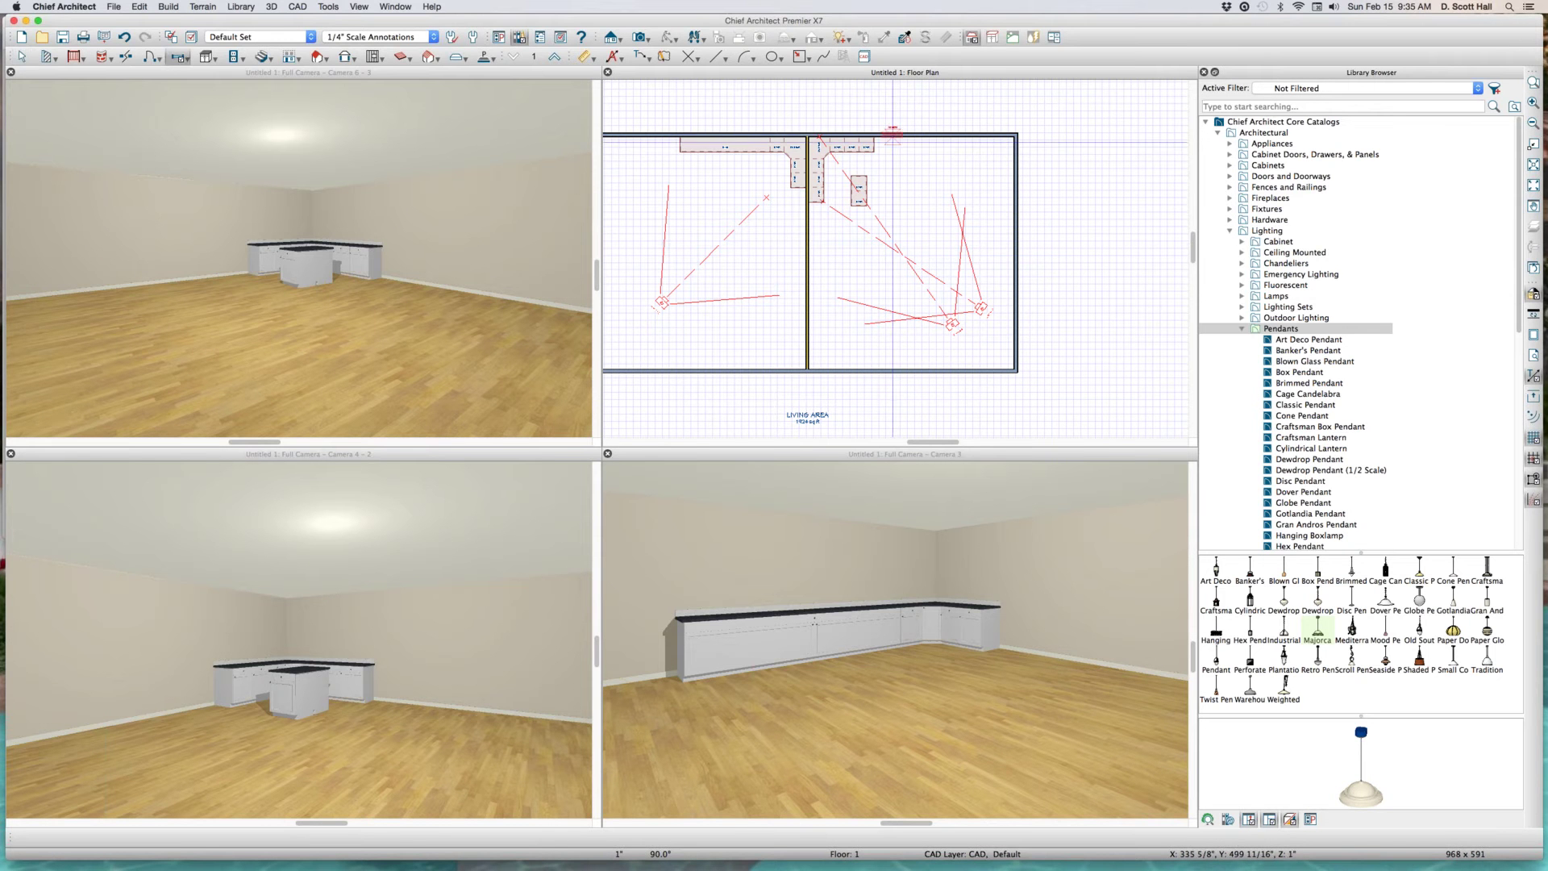
pyautogui.click(894, 134)
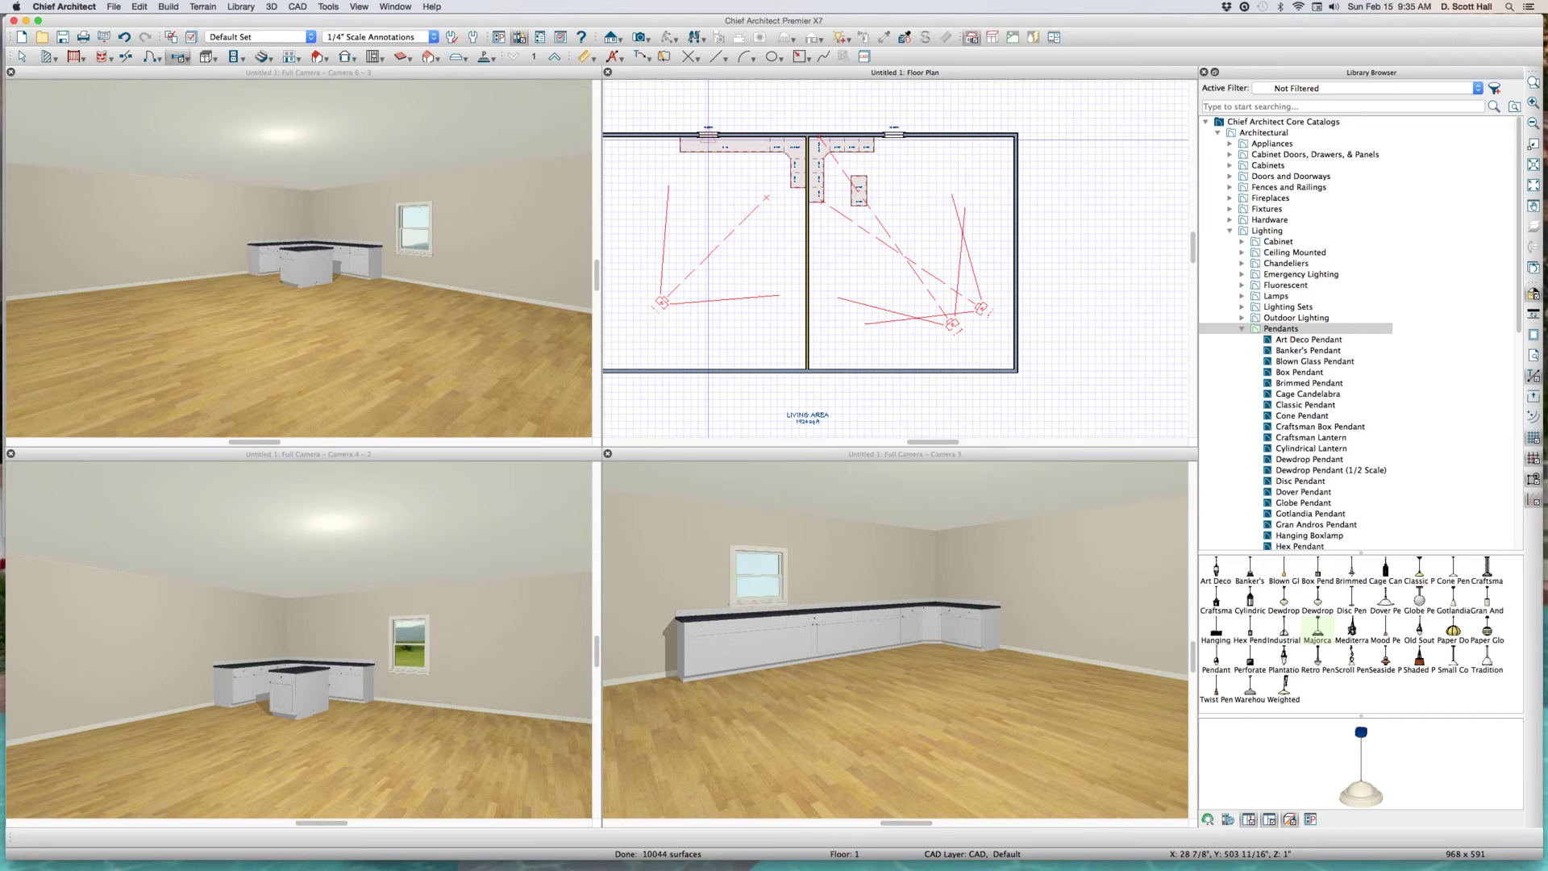
pyautogui.click(710, 134)
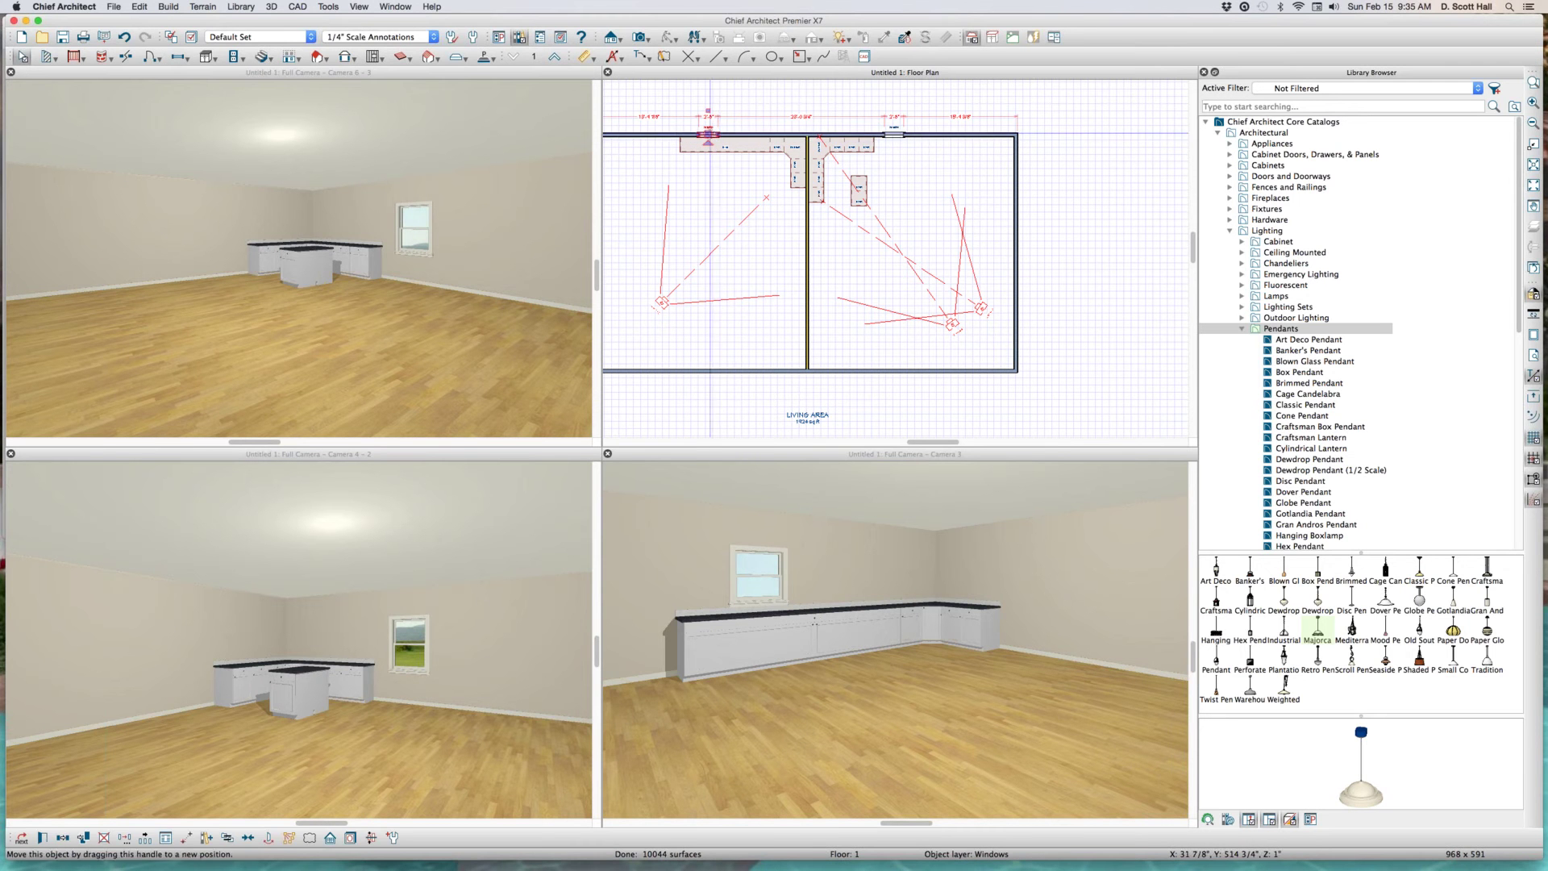
# - Widen both windows along the upper exterior wall and delete the pair
pyautogui.moveTo(720, 134); pyautogui.dragTo(770, 135)
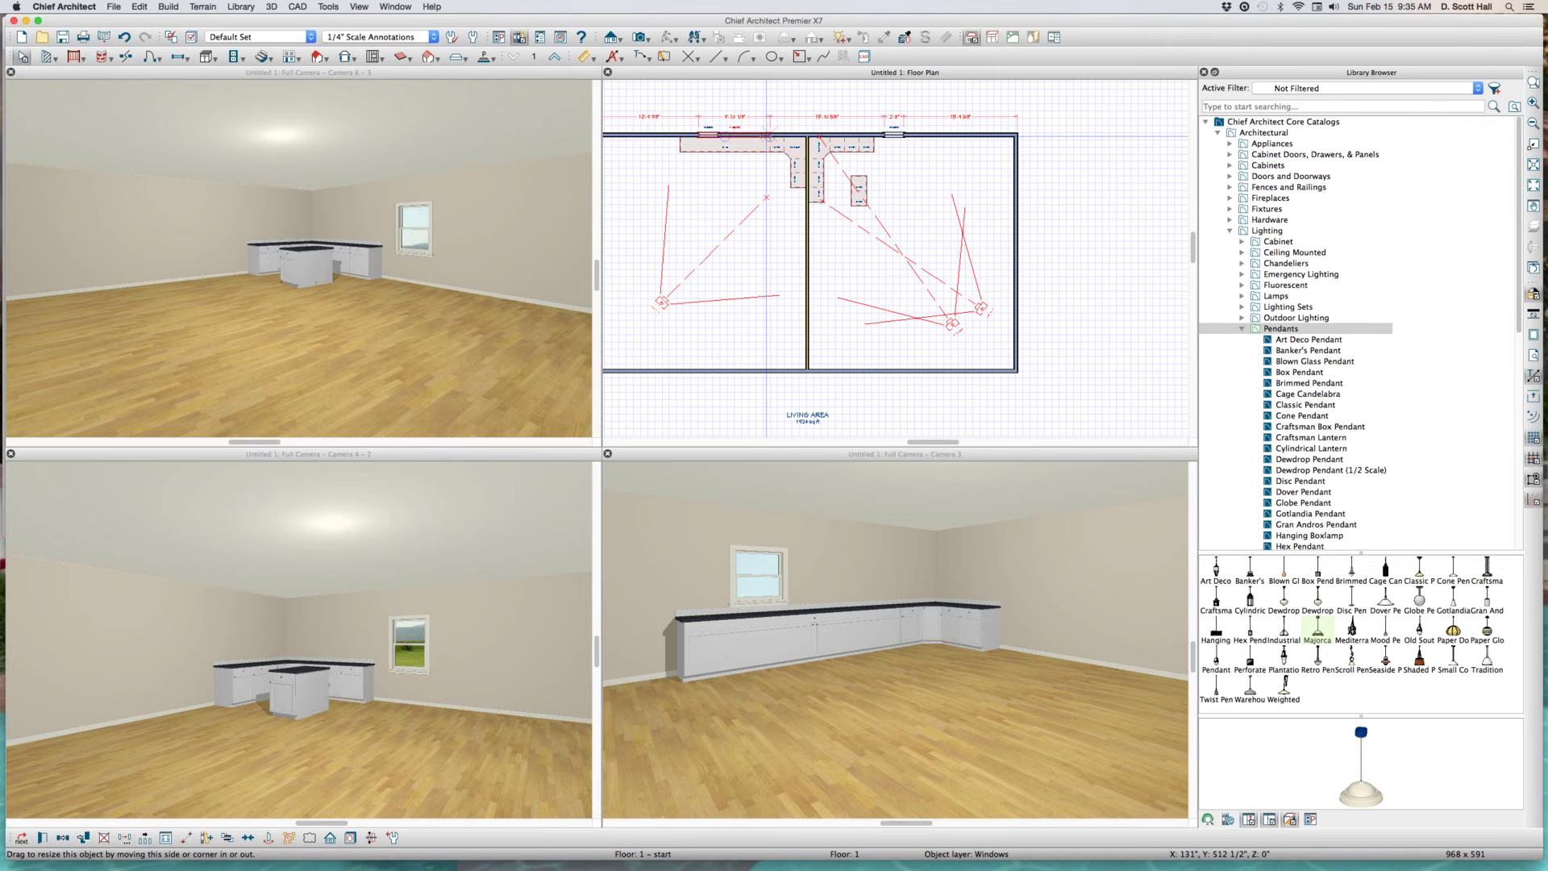
pyautogui.click(895, 135)
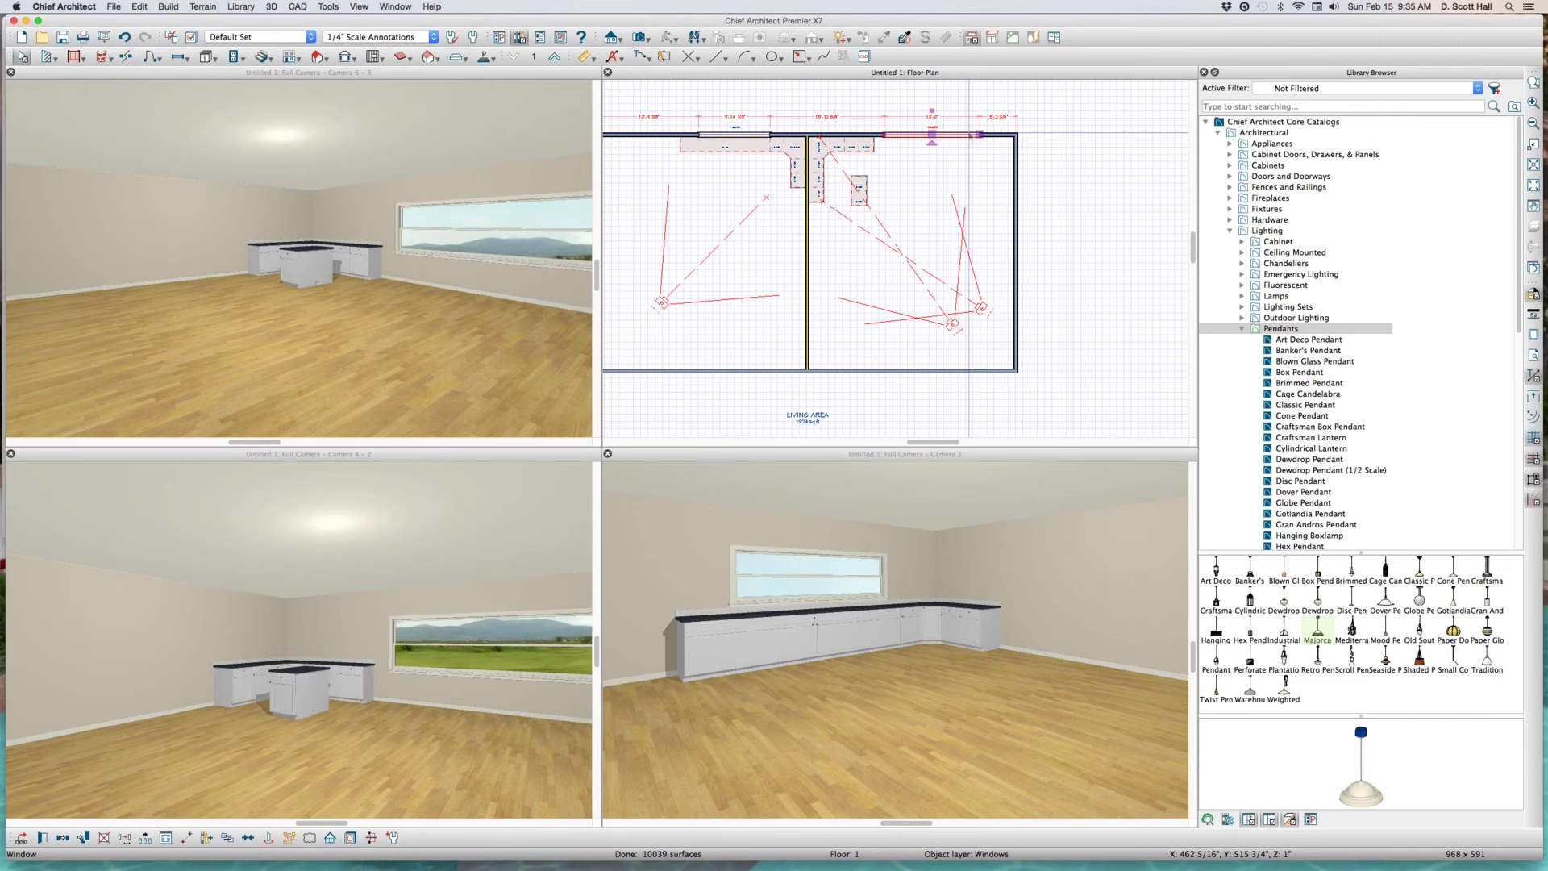
pyautogui.keyDown('shift'); pyautogui.click(729, 135); pyautogui.keyUp('shift')
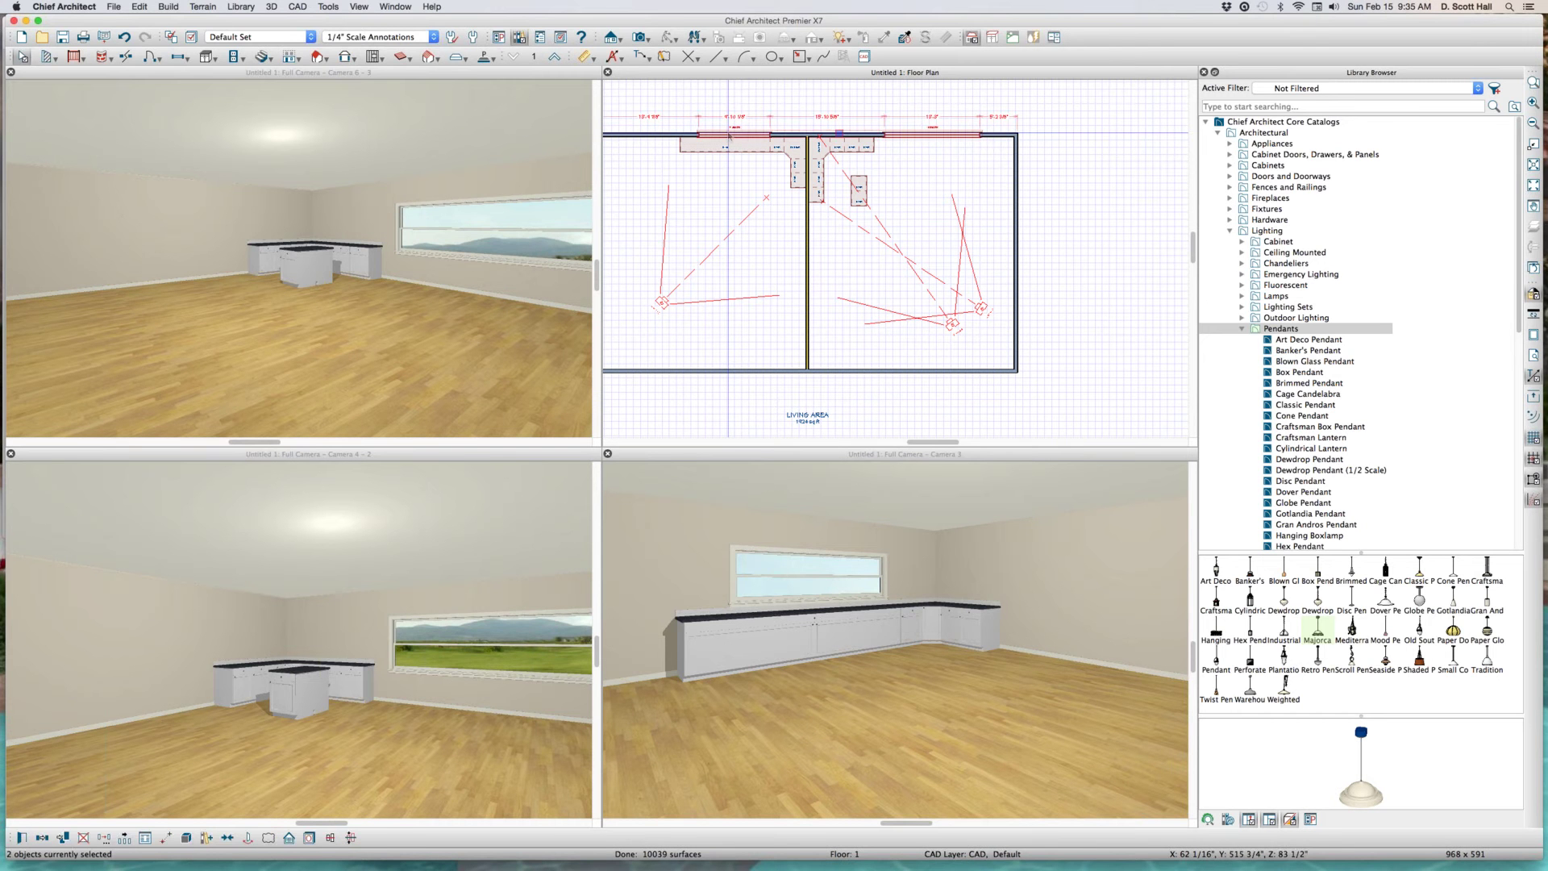
pyautogui.press('Delete')
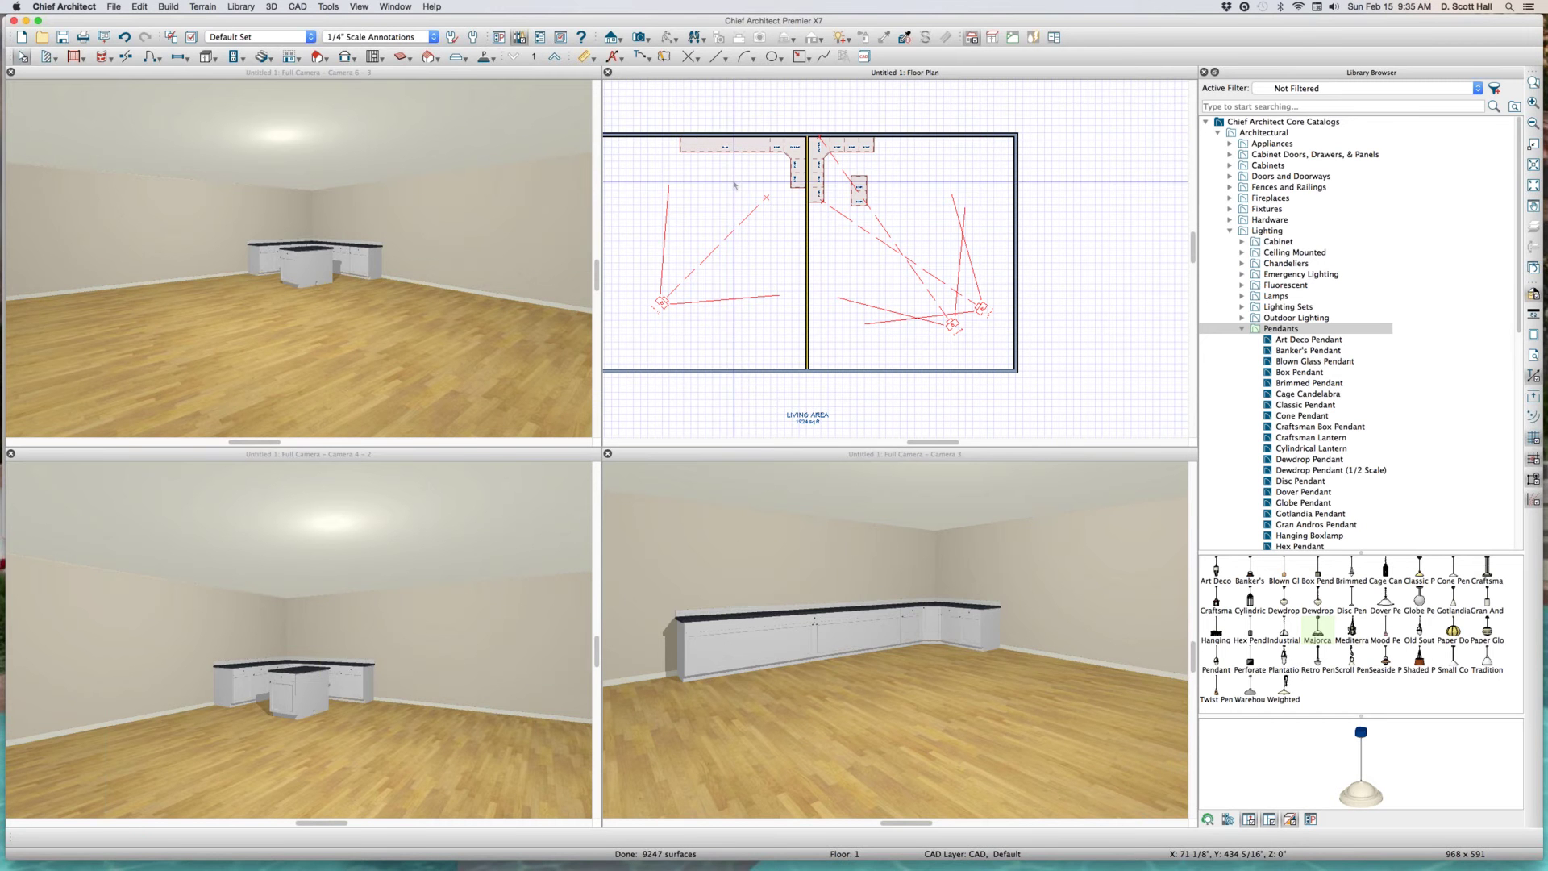
# - Place the Majorca pendant light in the left room, below the long cabinet run
pyautogui.click(751, 239)
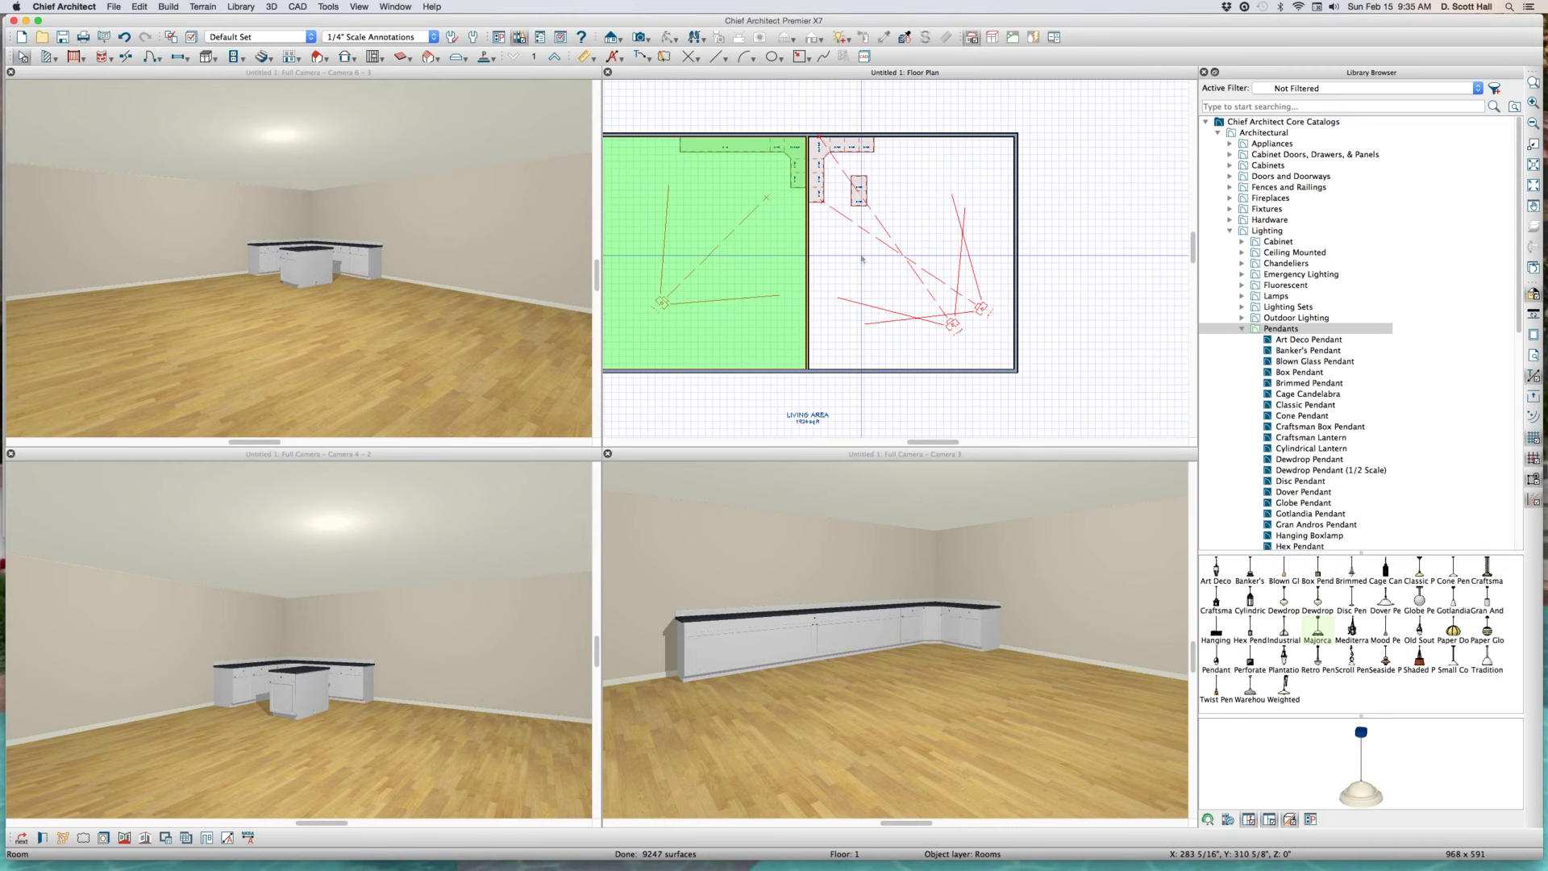
pyautogui.click(864, 246)
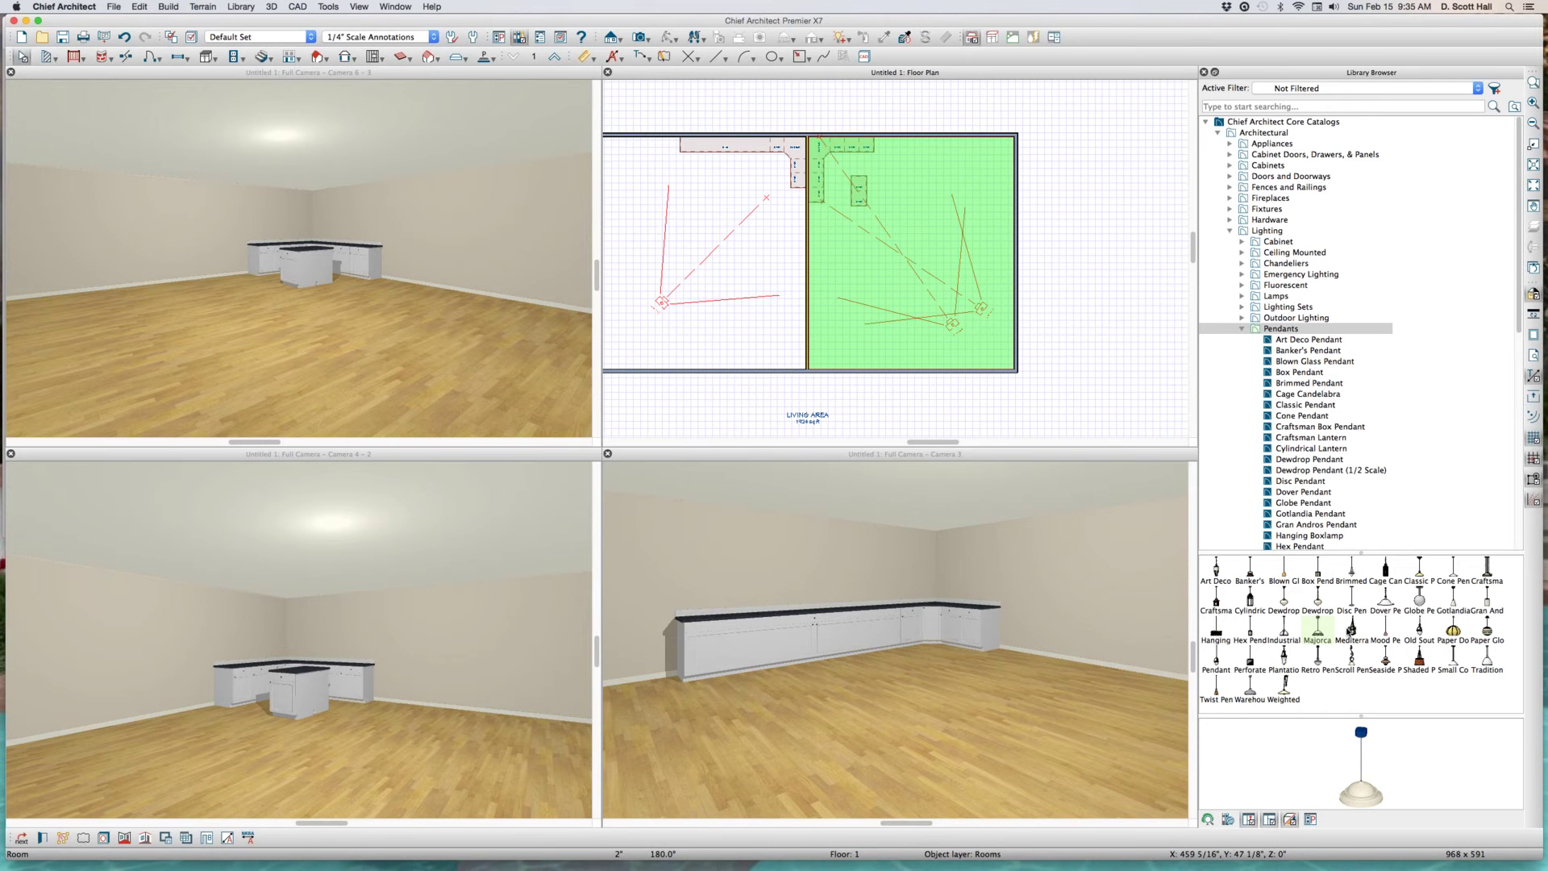
pyautogui.click(1318, 628)
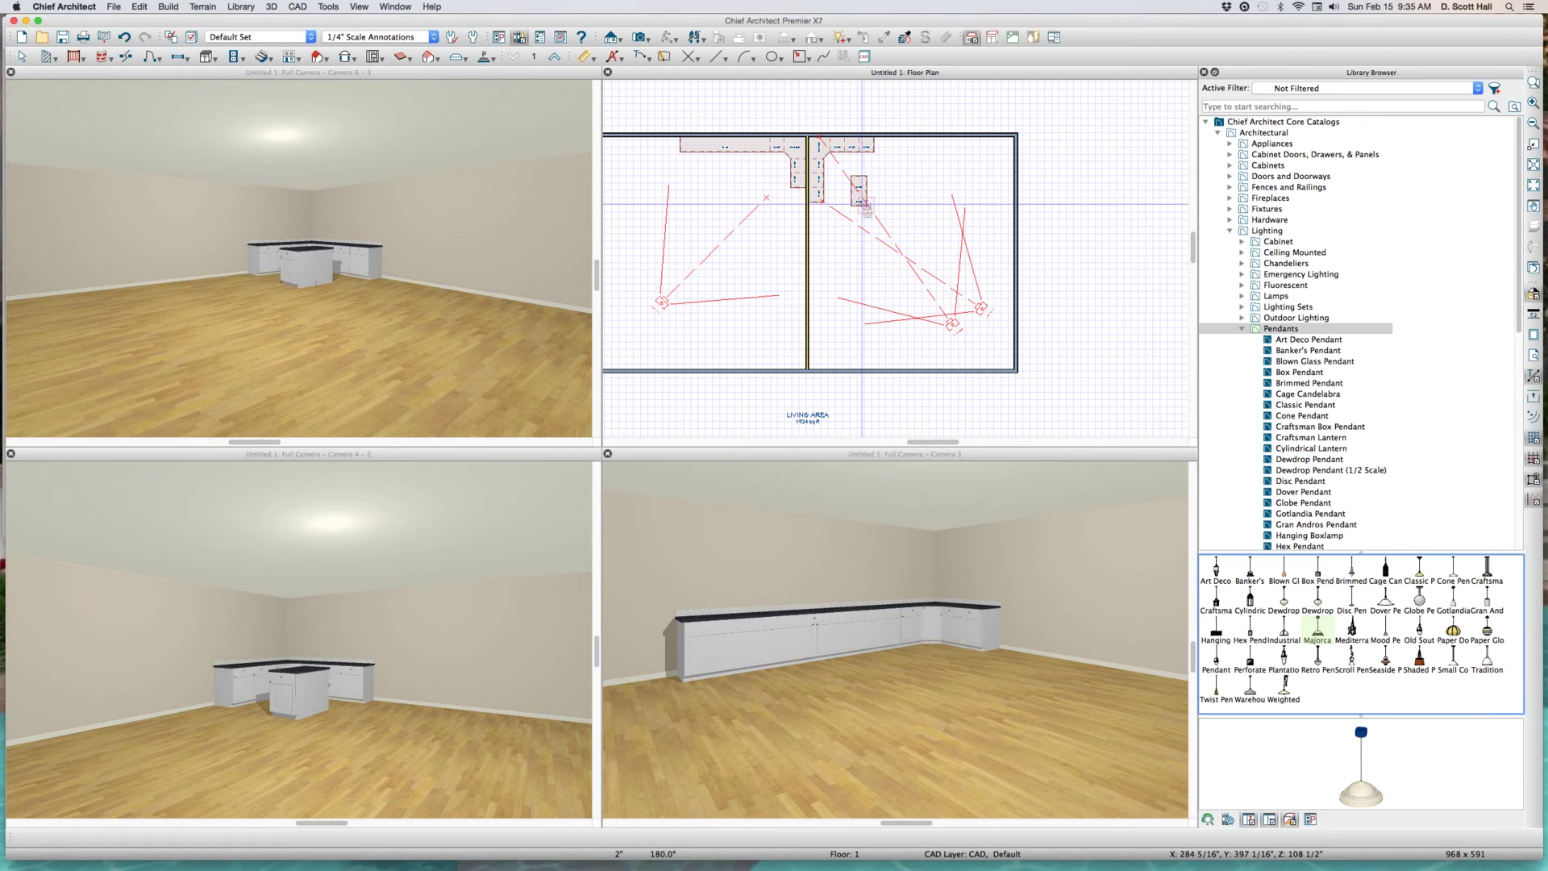
pyautogui.click(711, 215)
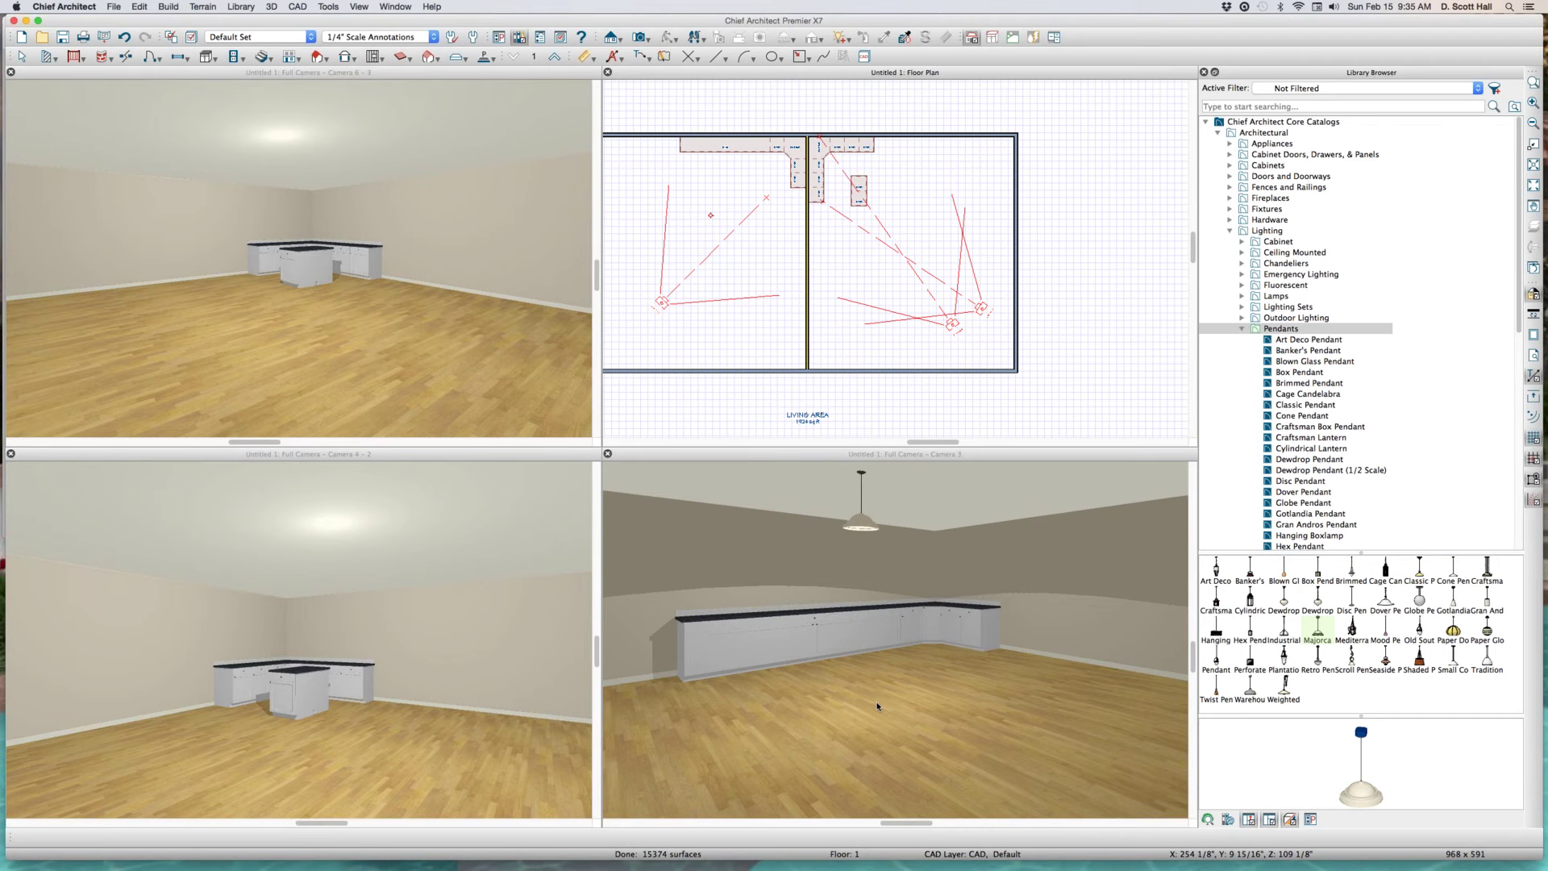
# - Move the pendant light to the lower-left area of the left room, behind the camera symbol
pyautogui.press('space')
pyautogui.click(710, 215)
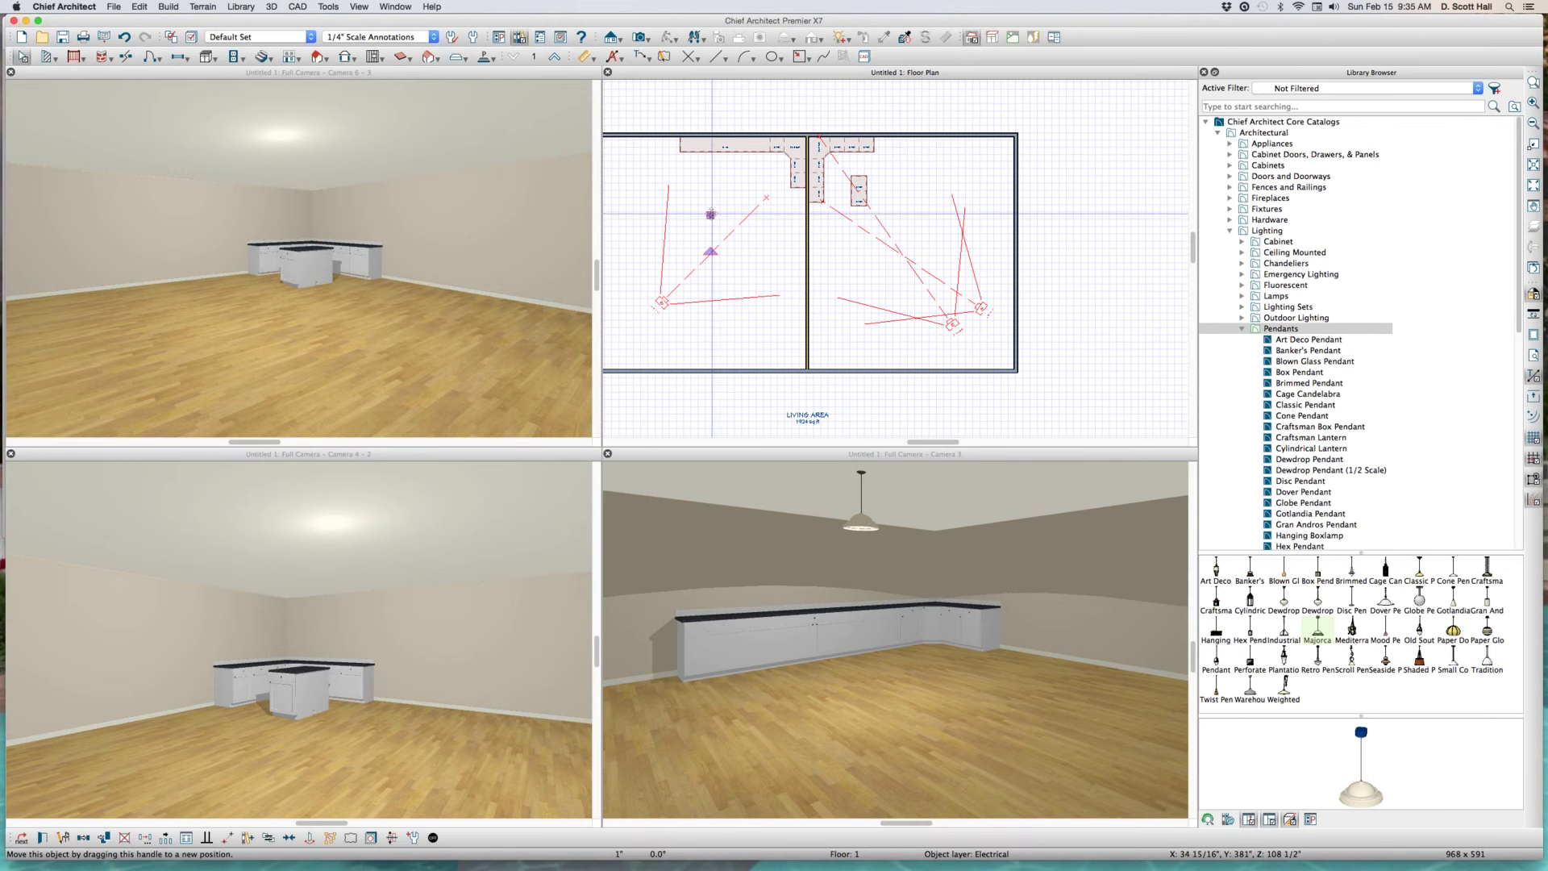
pyautogui.moveTo(710, 214); pyautogui.dragTo(647, 325)
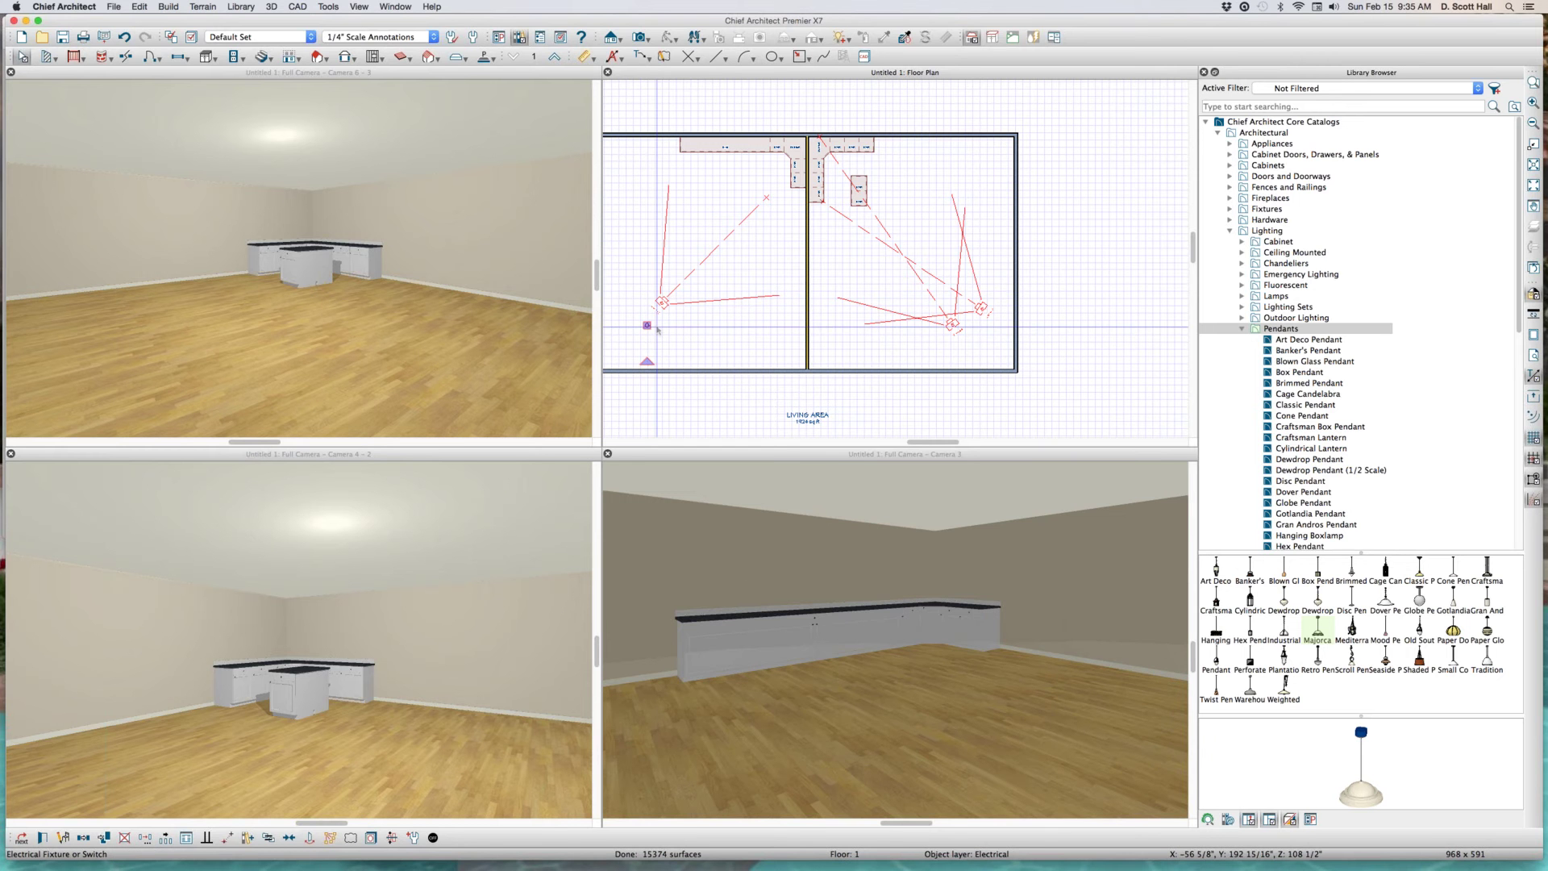
# - Examine the pendant's position relative to the camera and the two rooms in the floor plan
pyautogui.scroll(4, 657, 328)
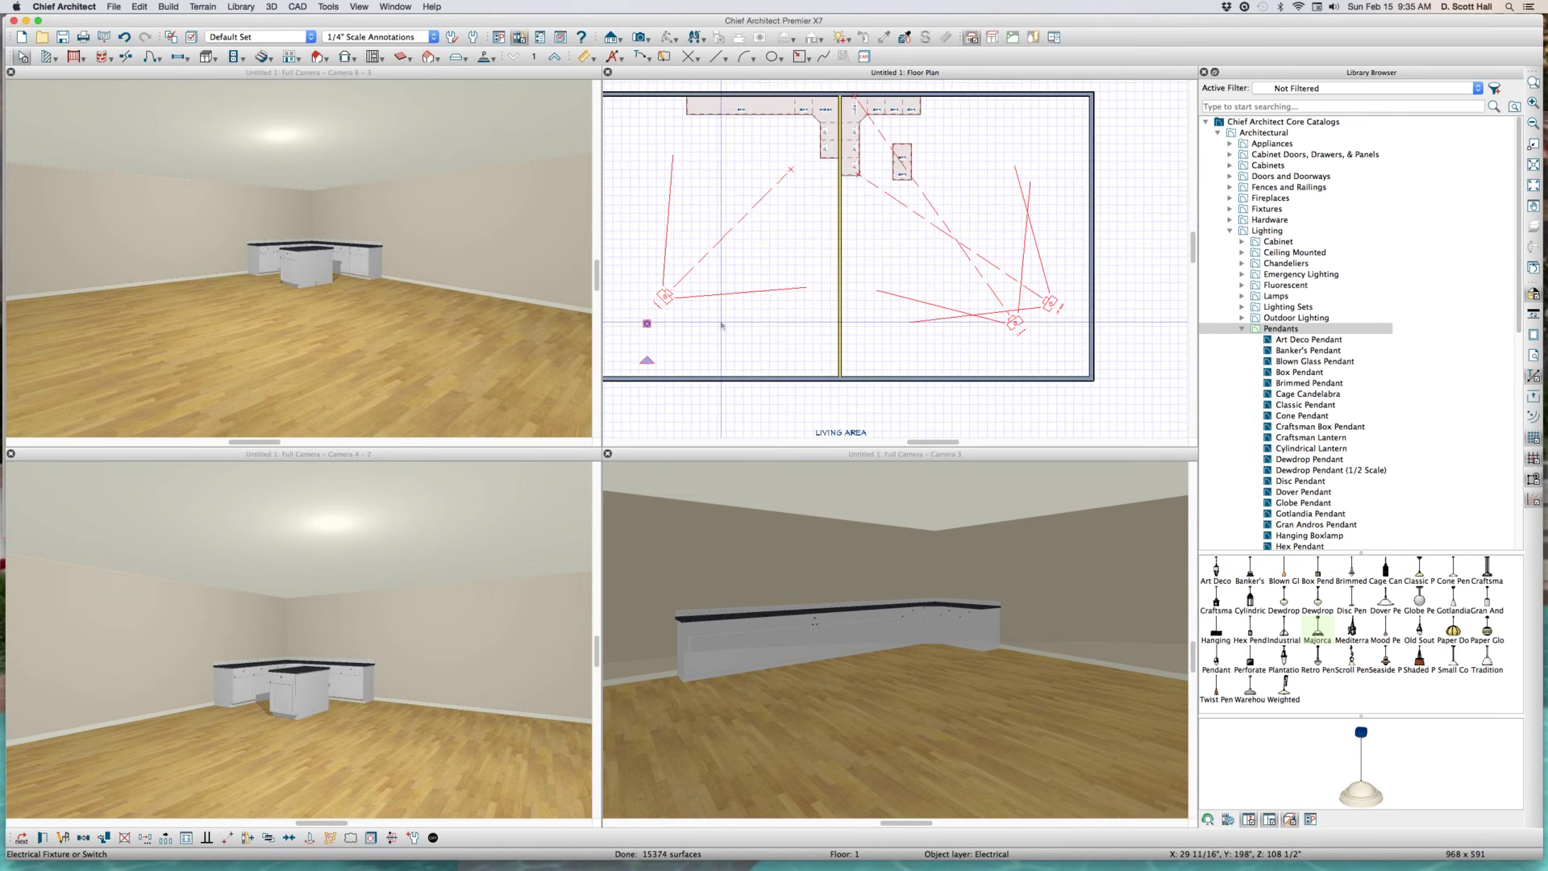
pyautogui.scroll(-3, 708, 322)
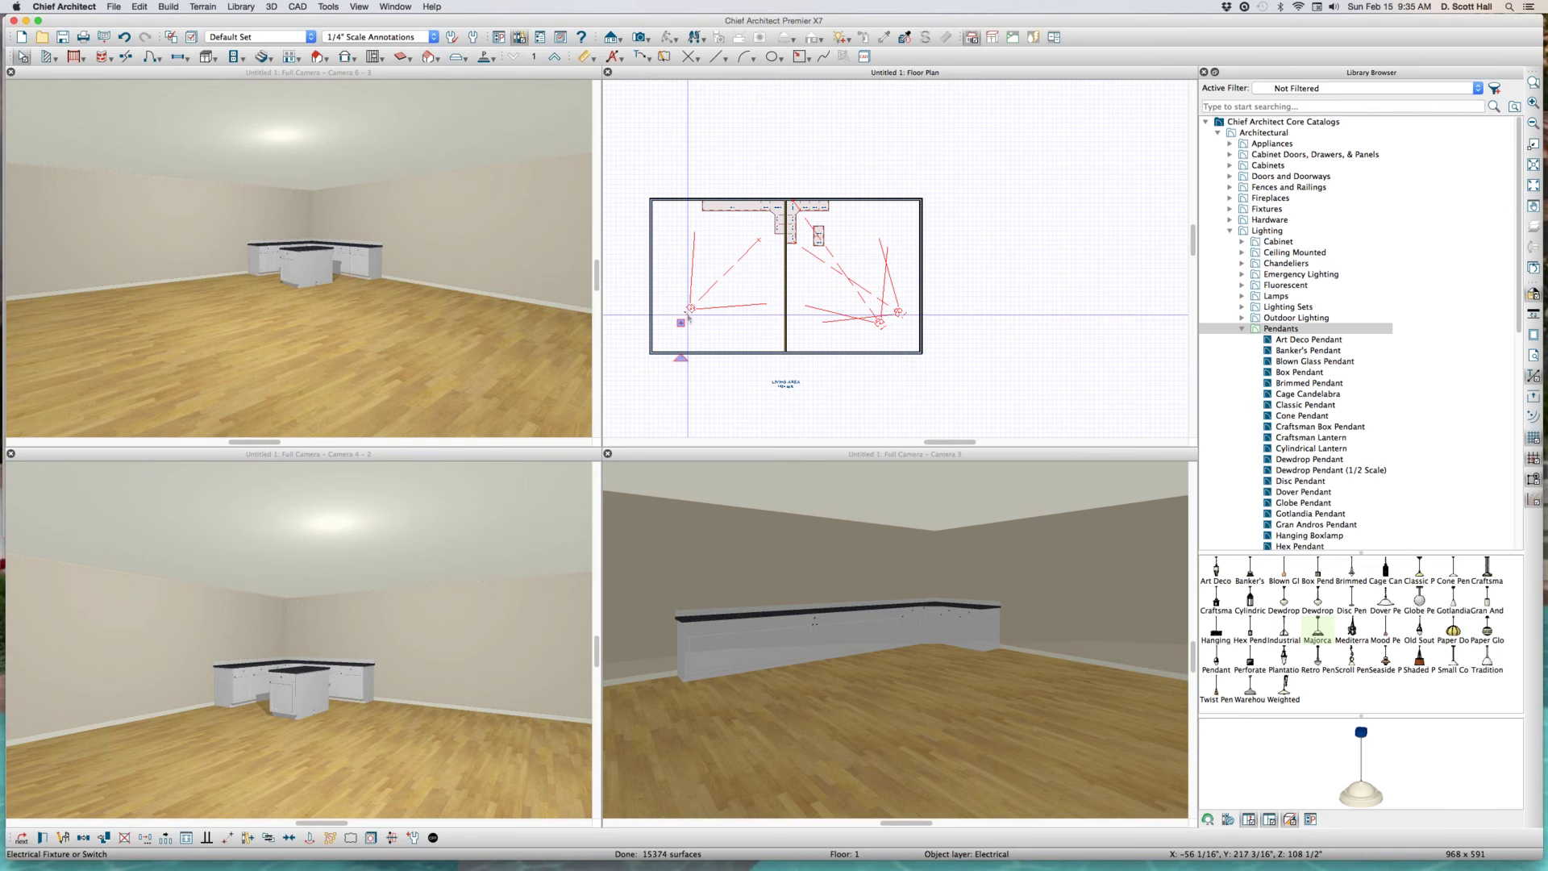
pyautogui.click(951, 262)
pyautogui.scroll(5, 823, 248)
pyautogui.scroll(-5, 966, 246)
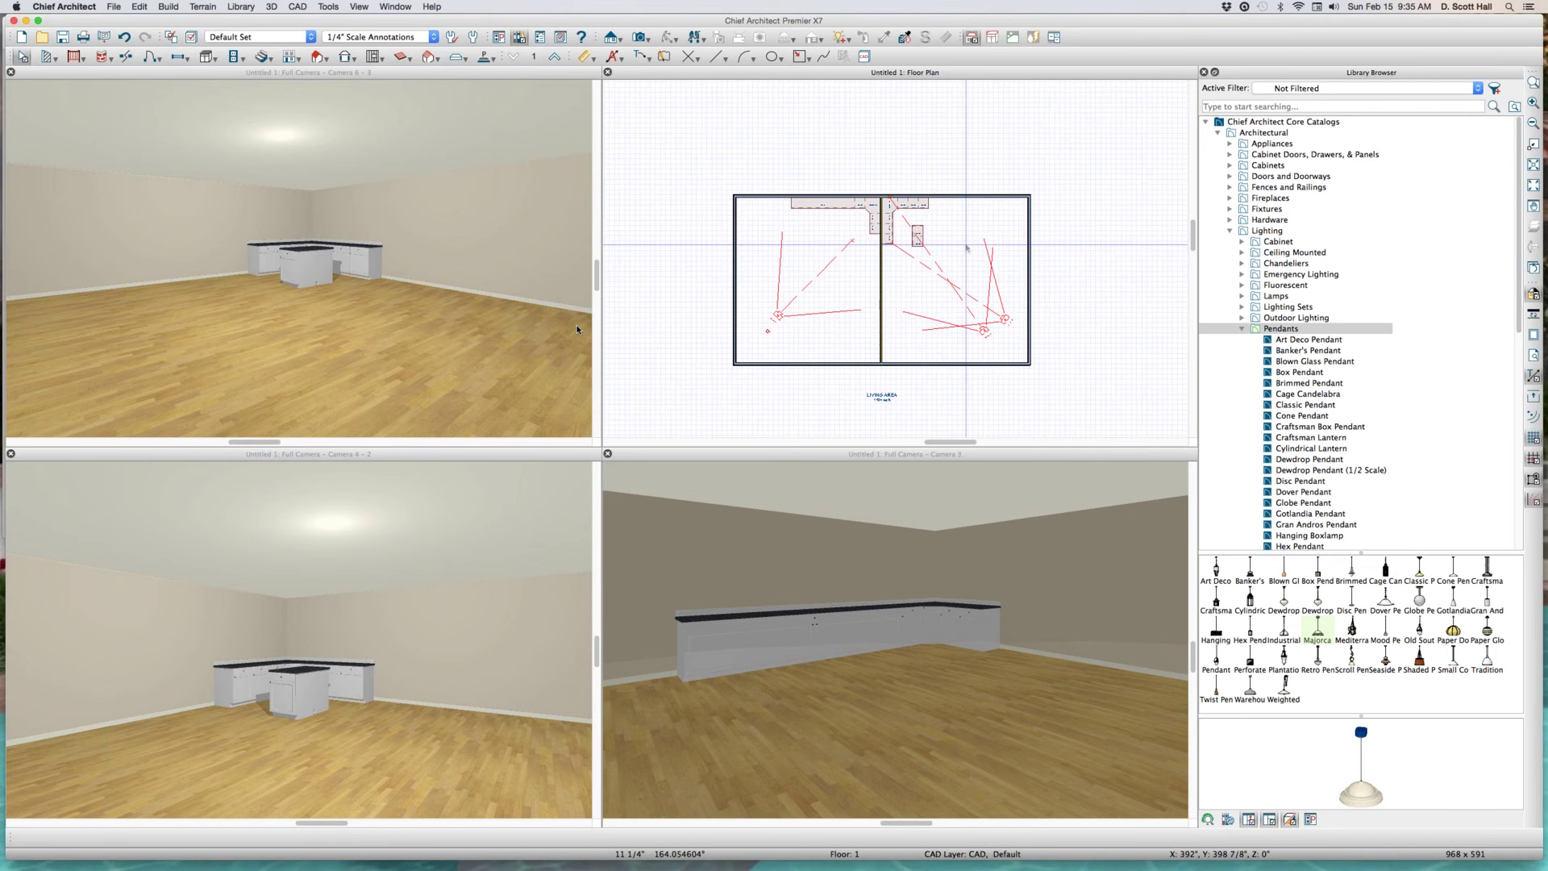
pyautogui.click(966, 247)
pyautogui.click(836, 297)
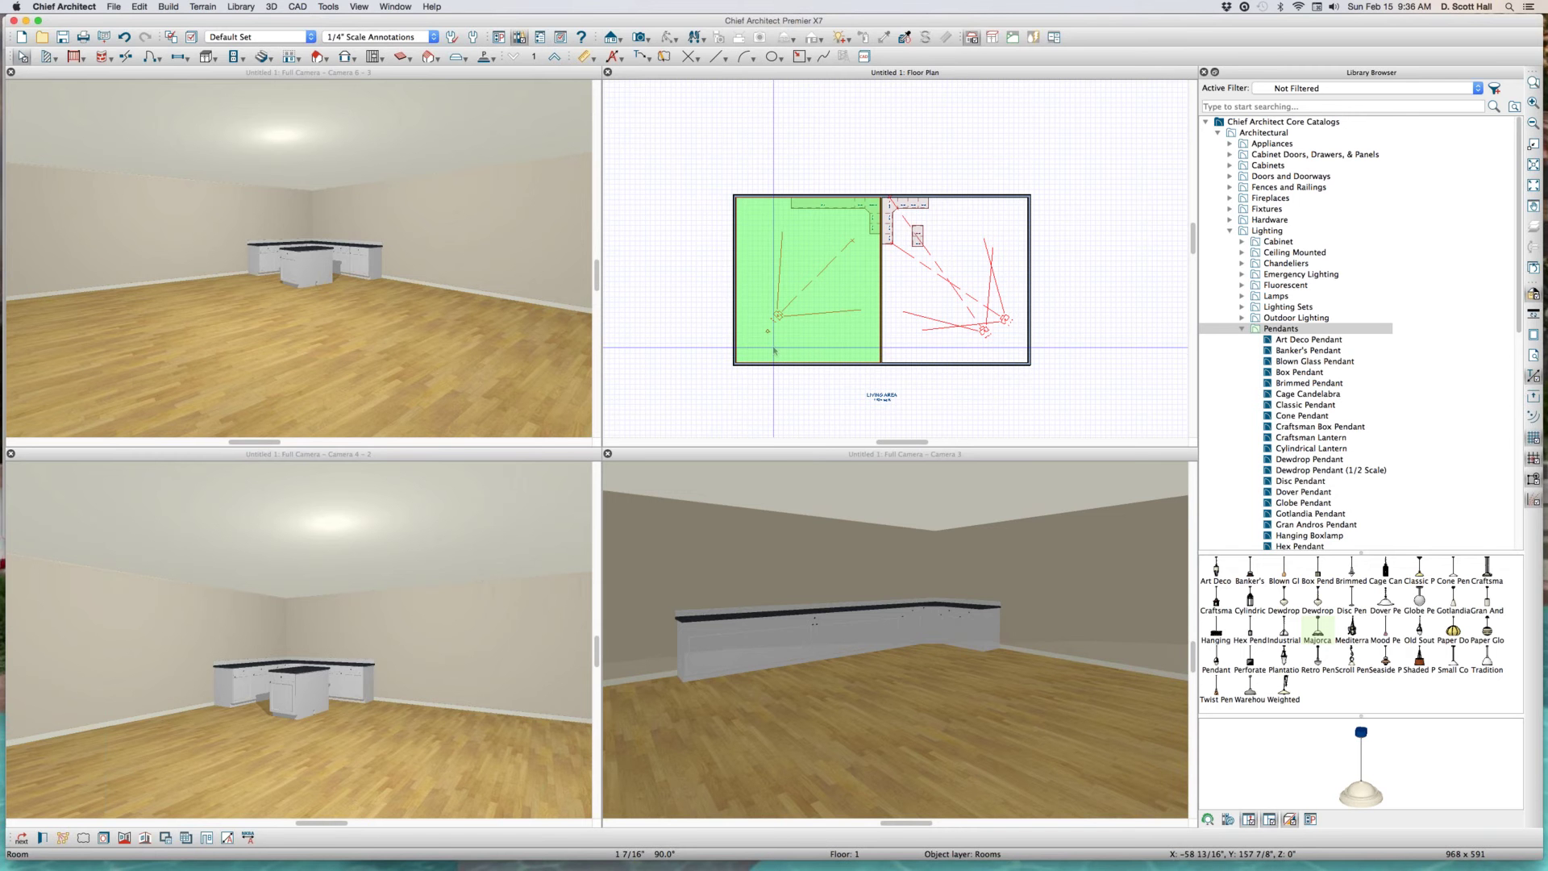
pyautogui.scroll(1, 771, 347)
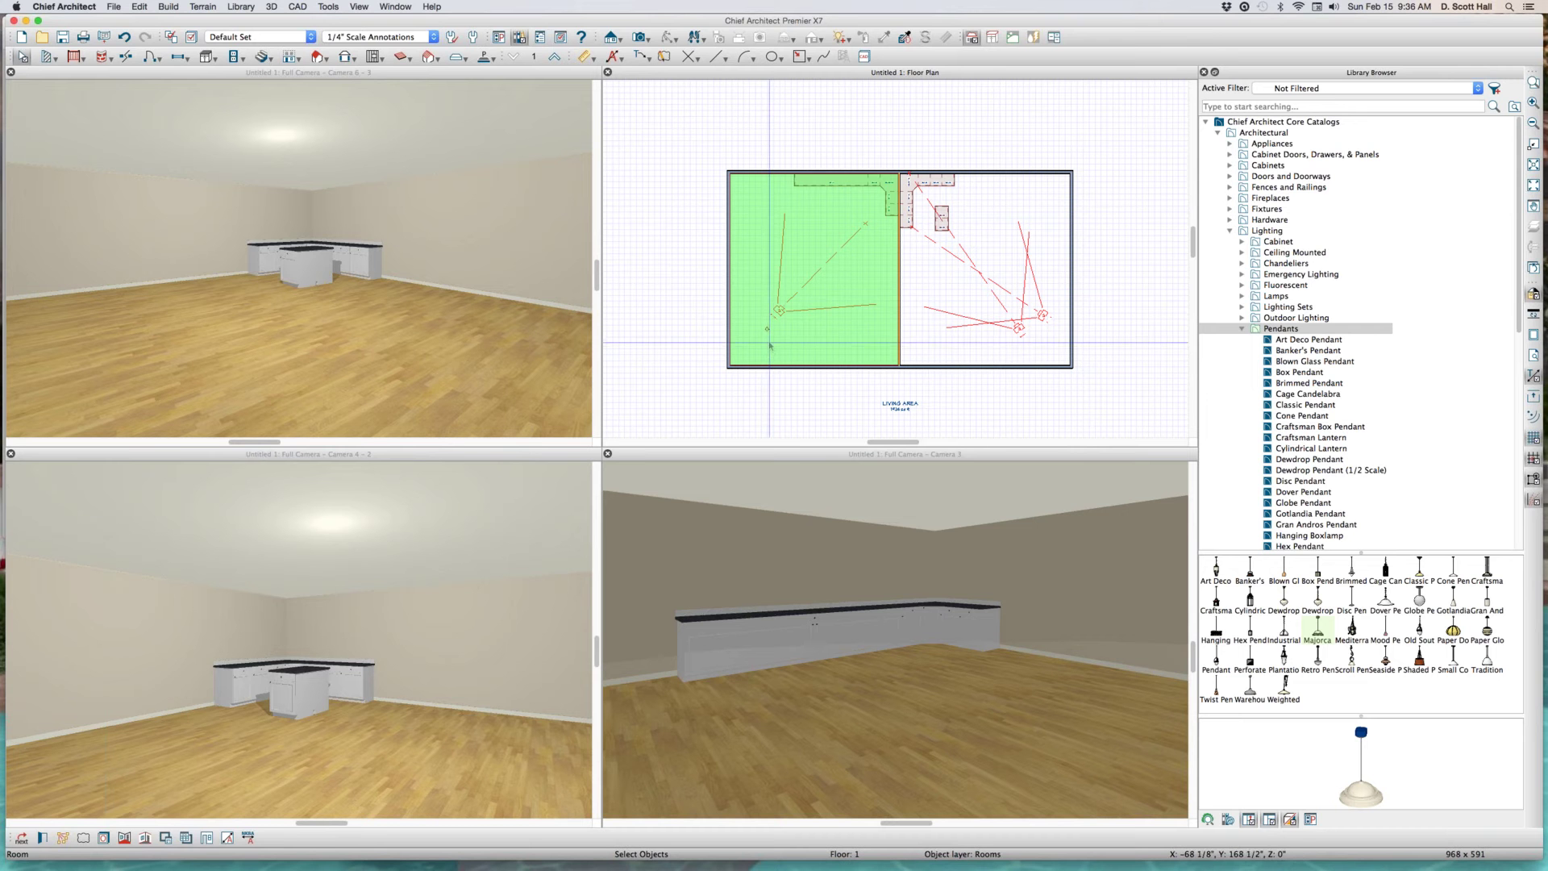
pyautogui.click(703, 367)
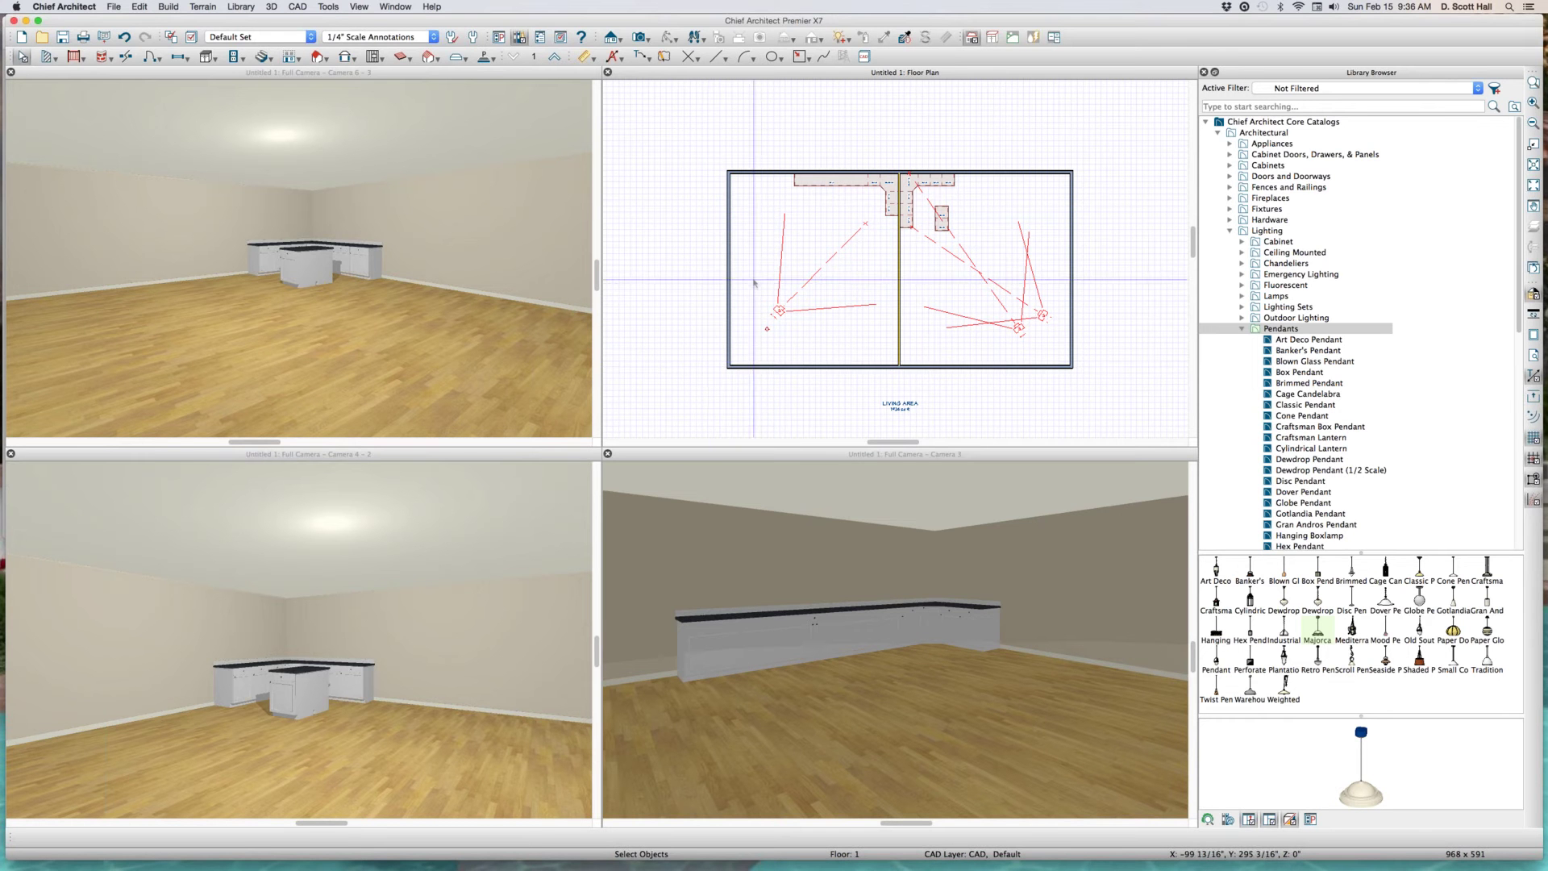
# - Look up the hotkeys for light commands by filtering the hotkey customization list for "light"
pyautogui.click(718, 306)
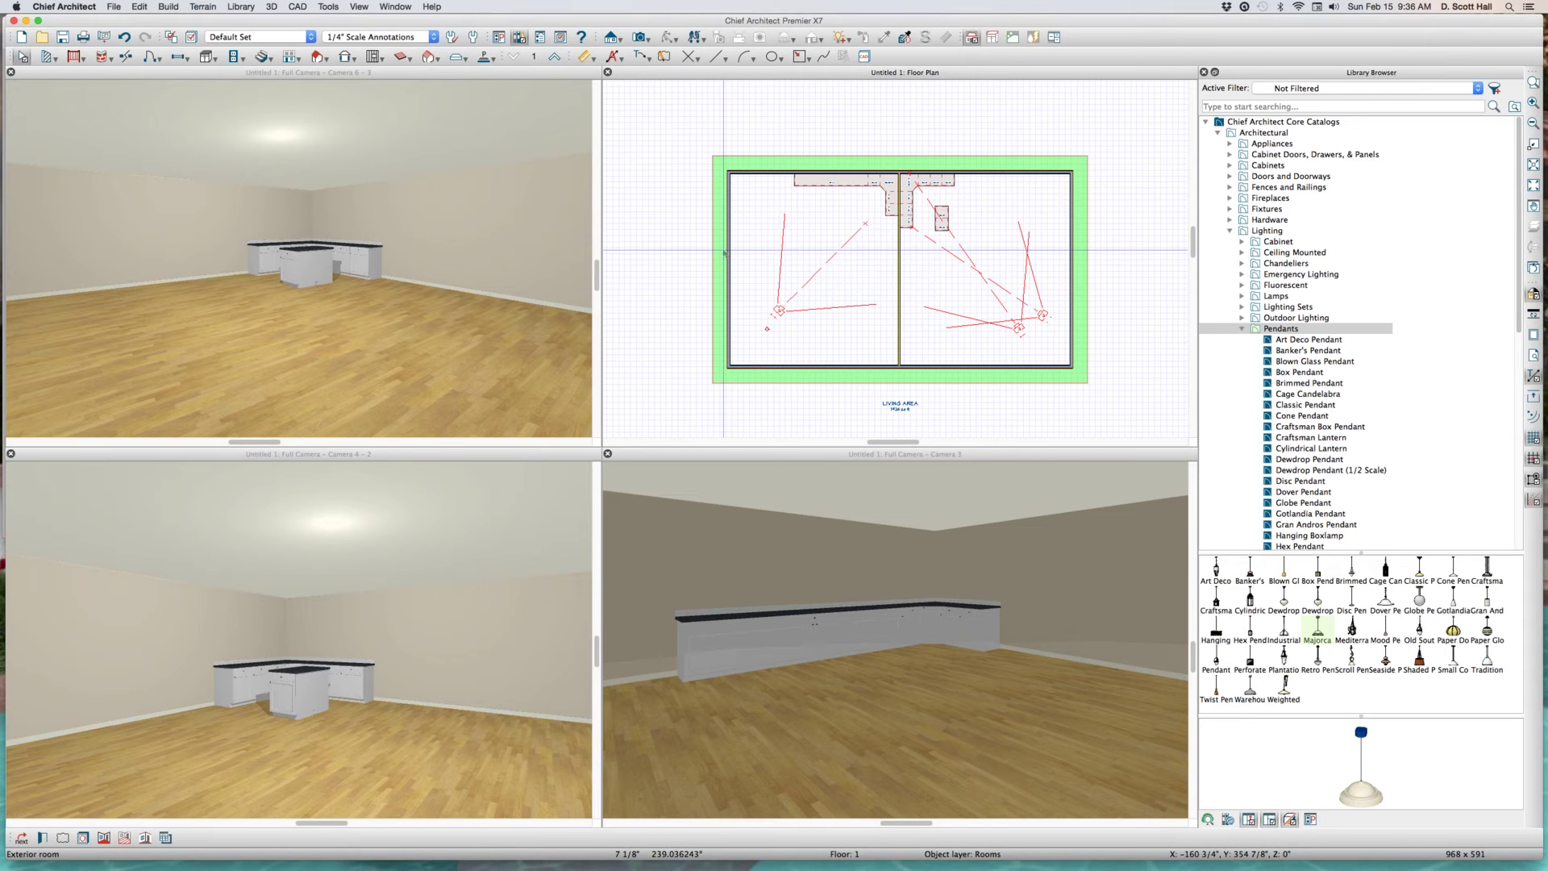
pyautogui.press('h')
pyautogui.press('k')
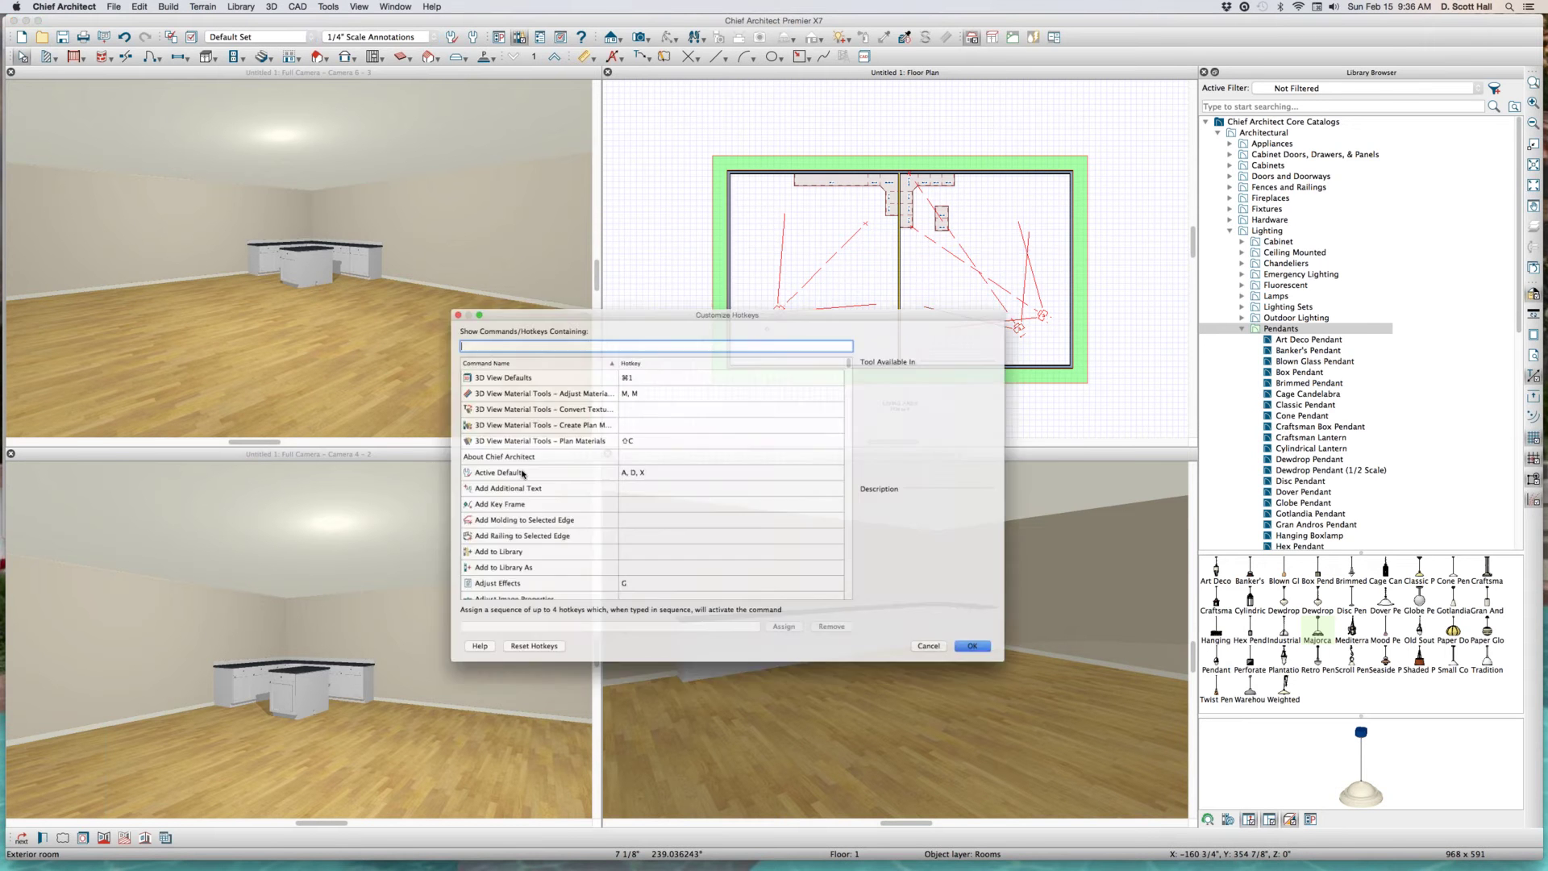
pyautogui.write('light')
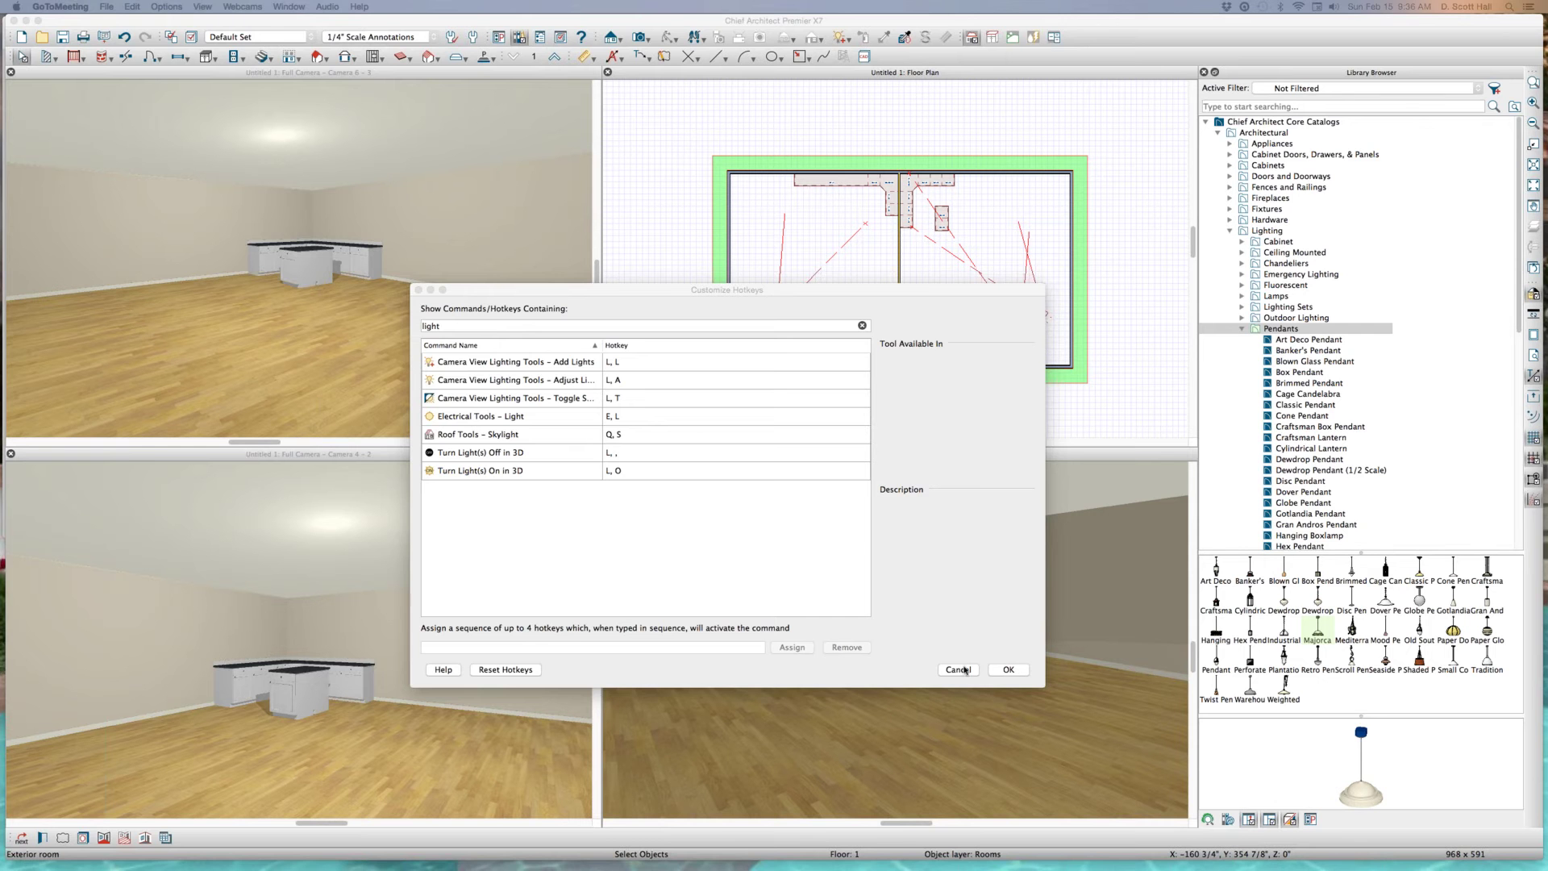
pyautogui.click(1006, 672)
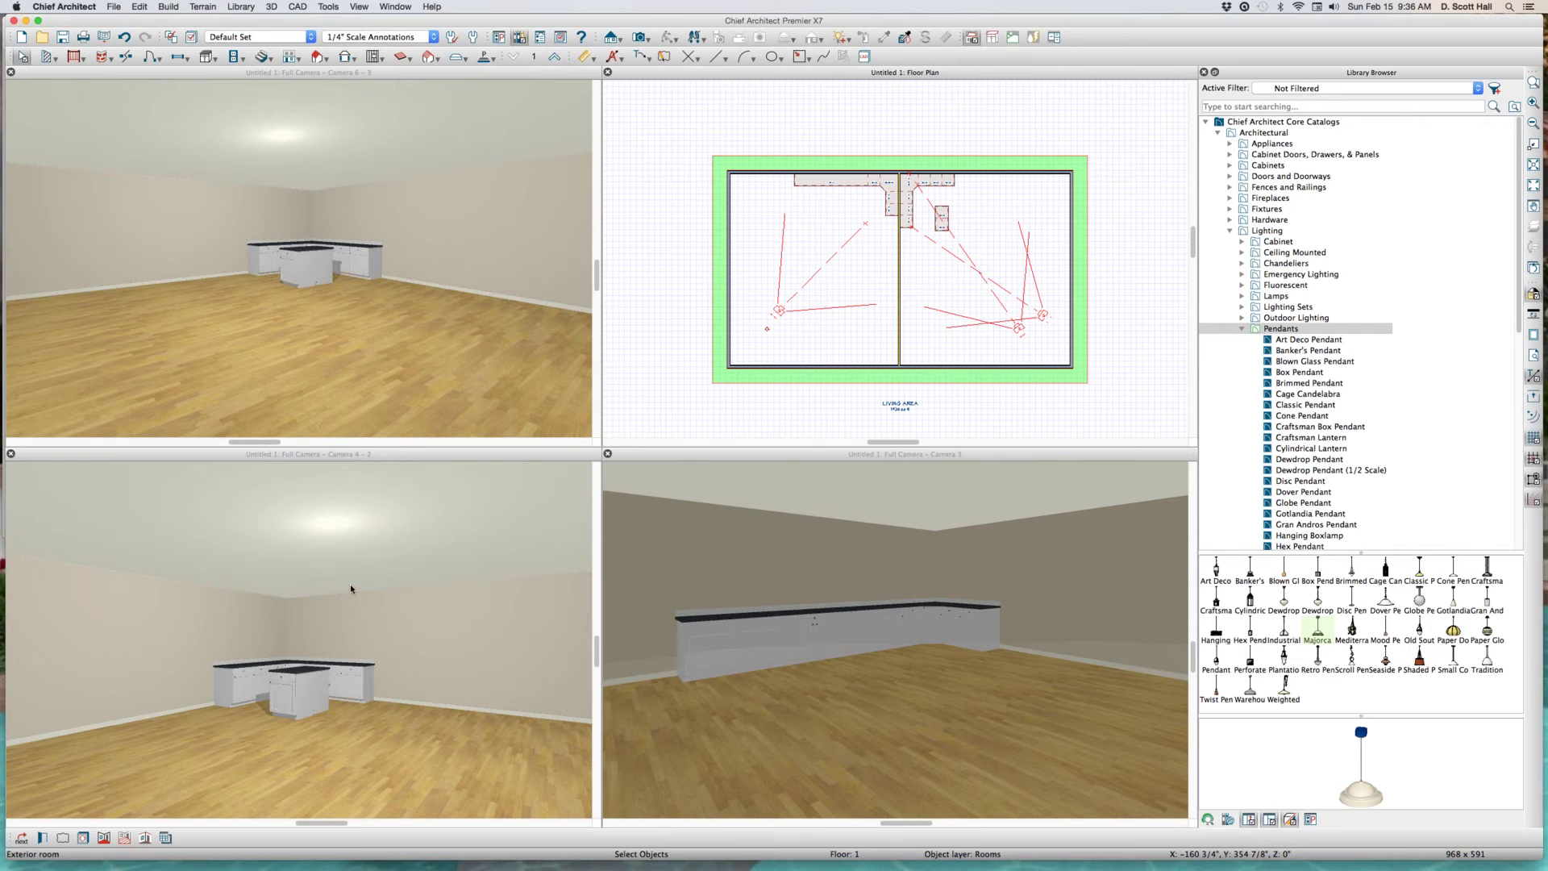
# - Move the pendant light from behind the camera to just below the inside corner of the cabinets in the left room
pyautogui.click(350, 584)
pyautogui.click(819, 547)
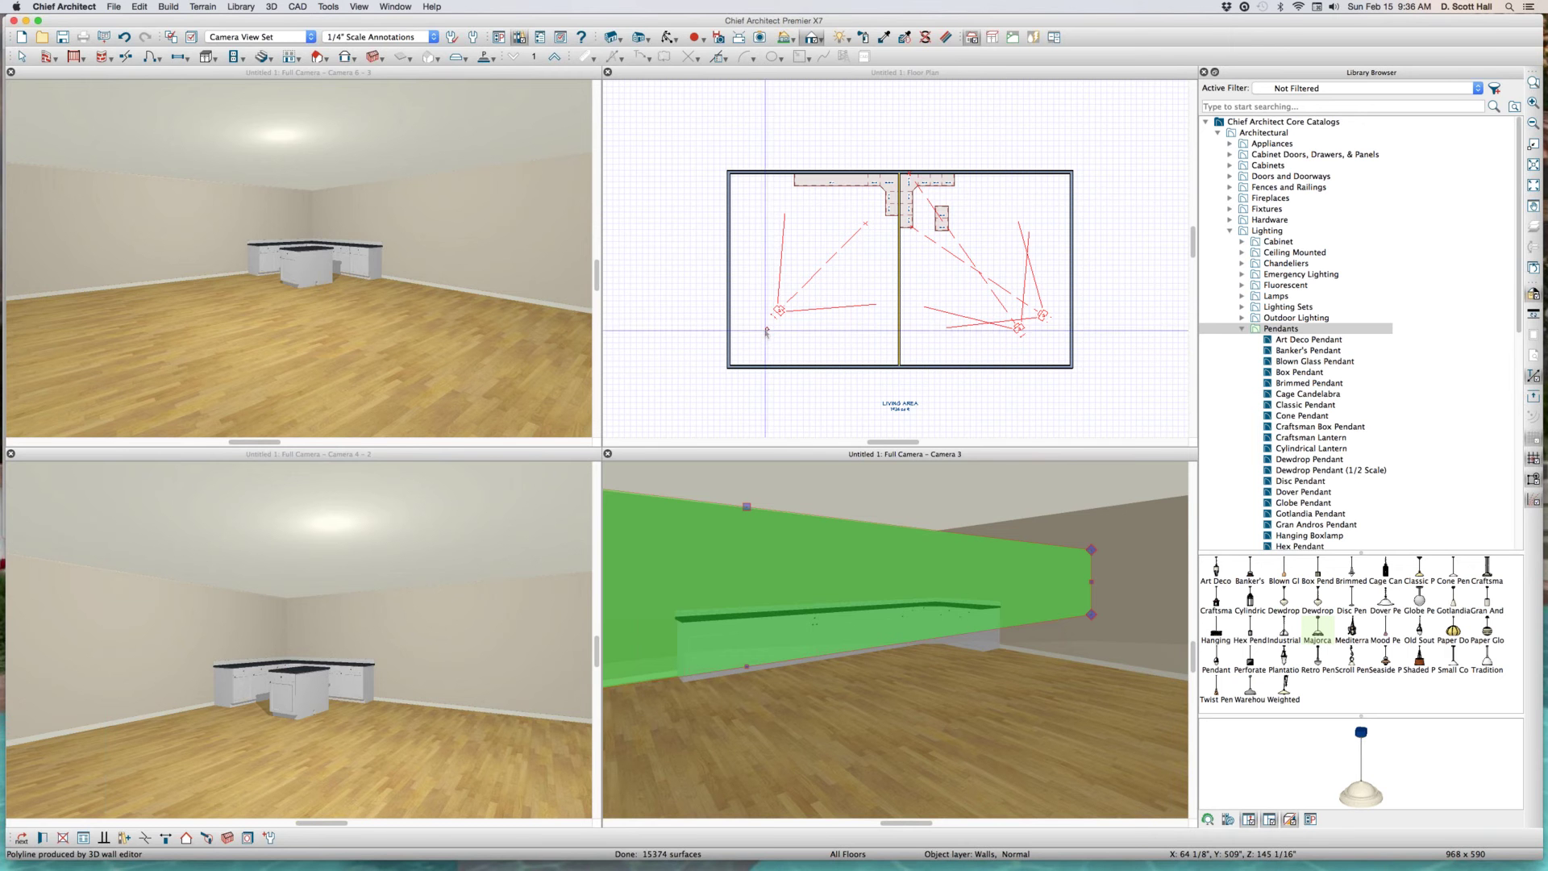
pyautogui.click(772, 333)
pyautogui.click(826, 178)
pyautogui.moveTo(826, 178); pyautogui.dragTo(819, 277)
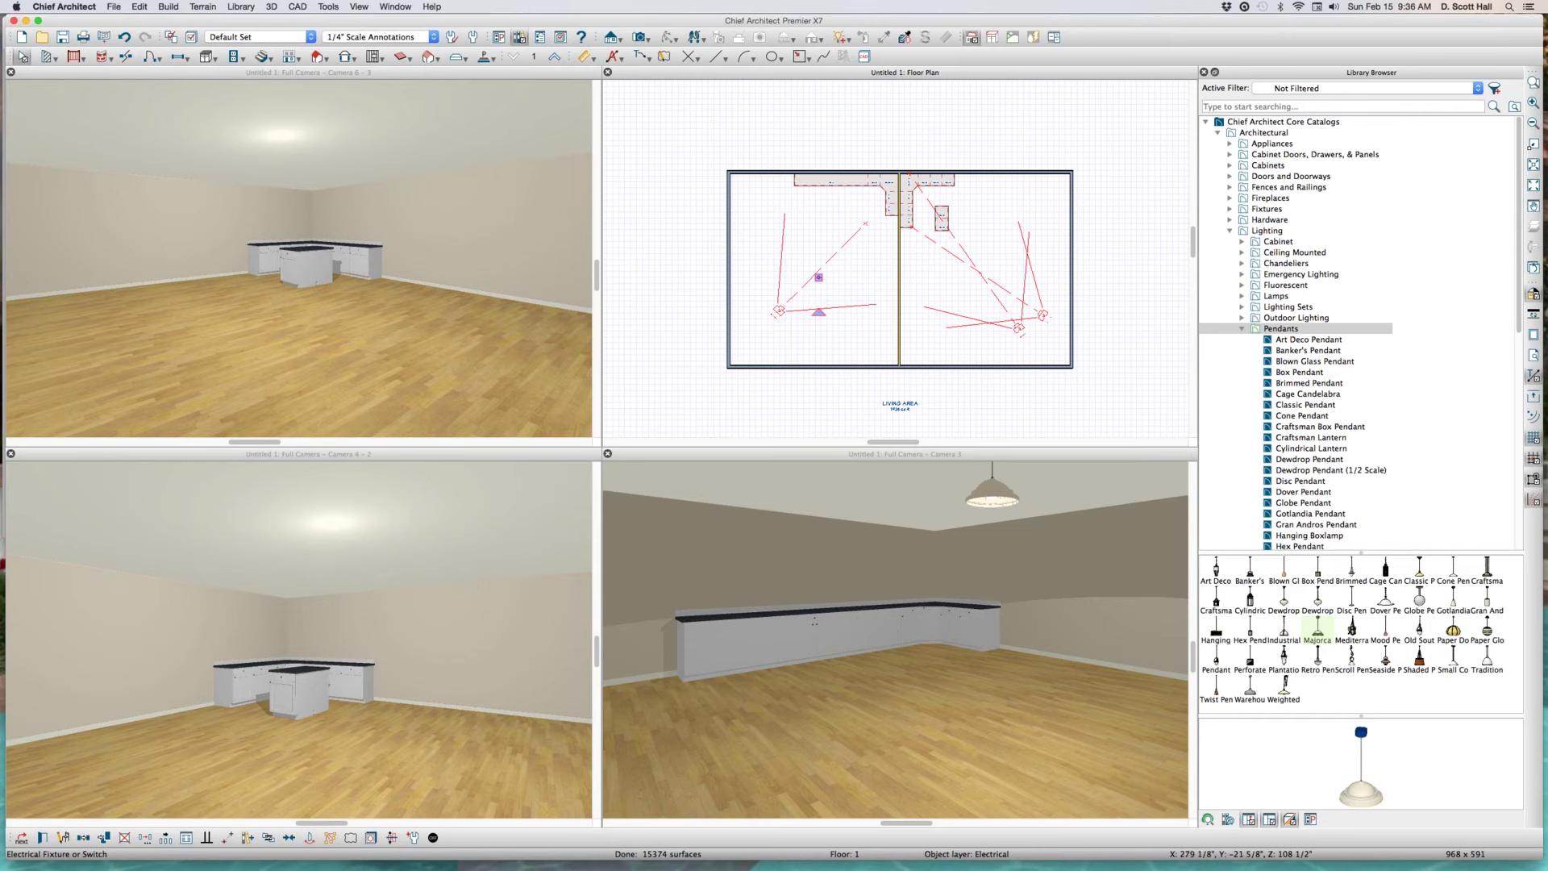
pyautogui.moveTo(819, 276); pyautogui.dragTo(865, 212)
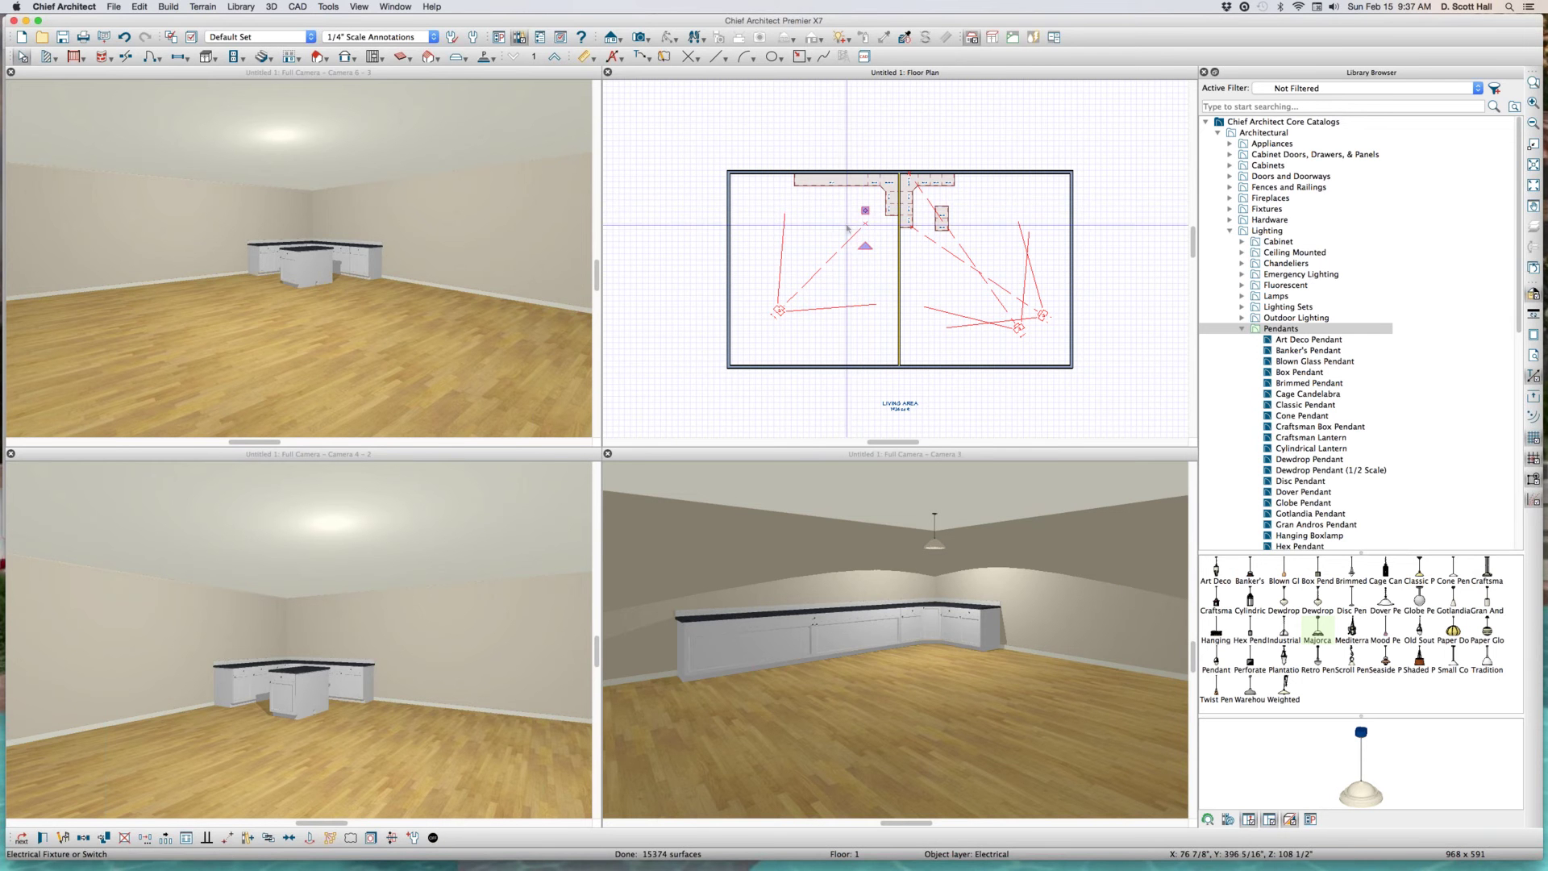
# - Add a second Majorca pendant below the far left end of the long cabinet run and turn on its light in 3D
pyautogui.press('Escape')
pyautogui.click(797, 209)
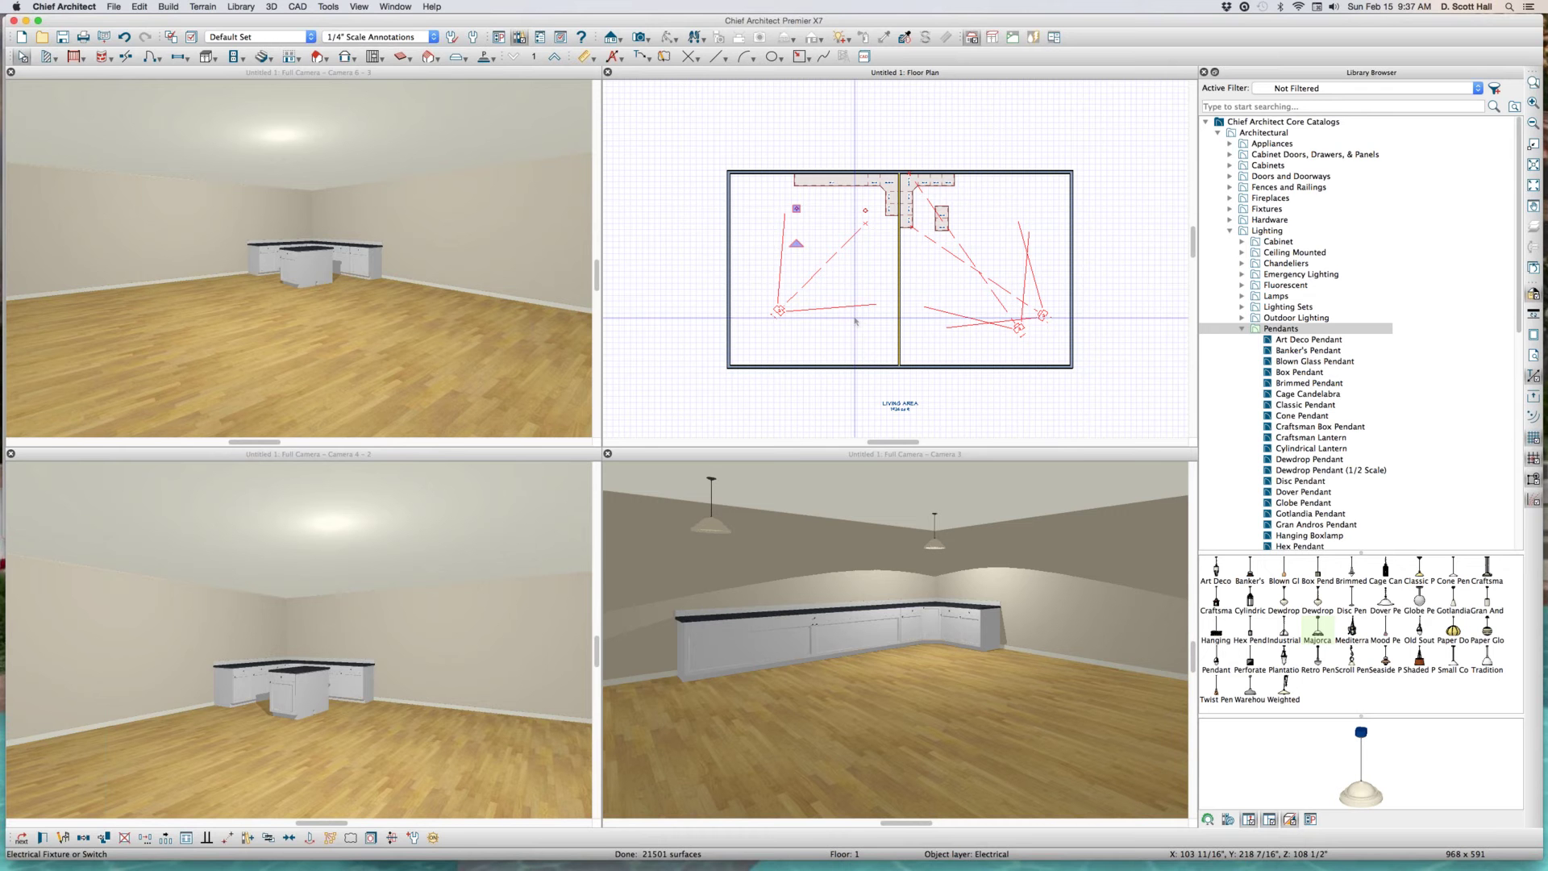
pyautogui.click(866, 217)
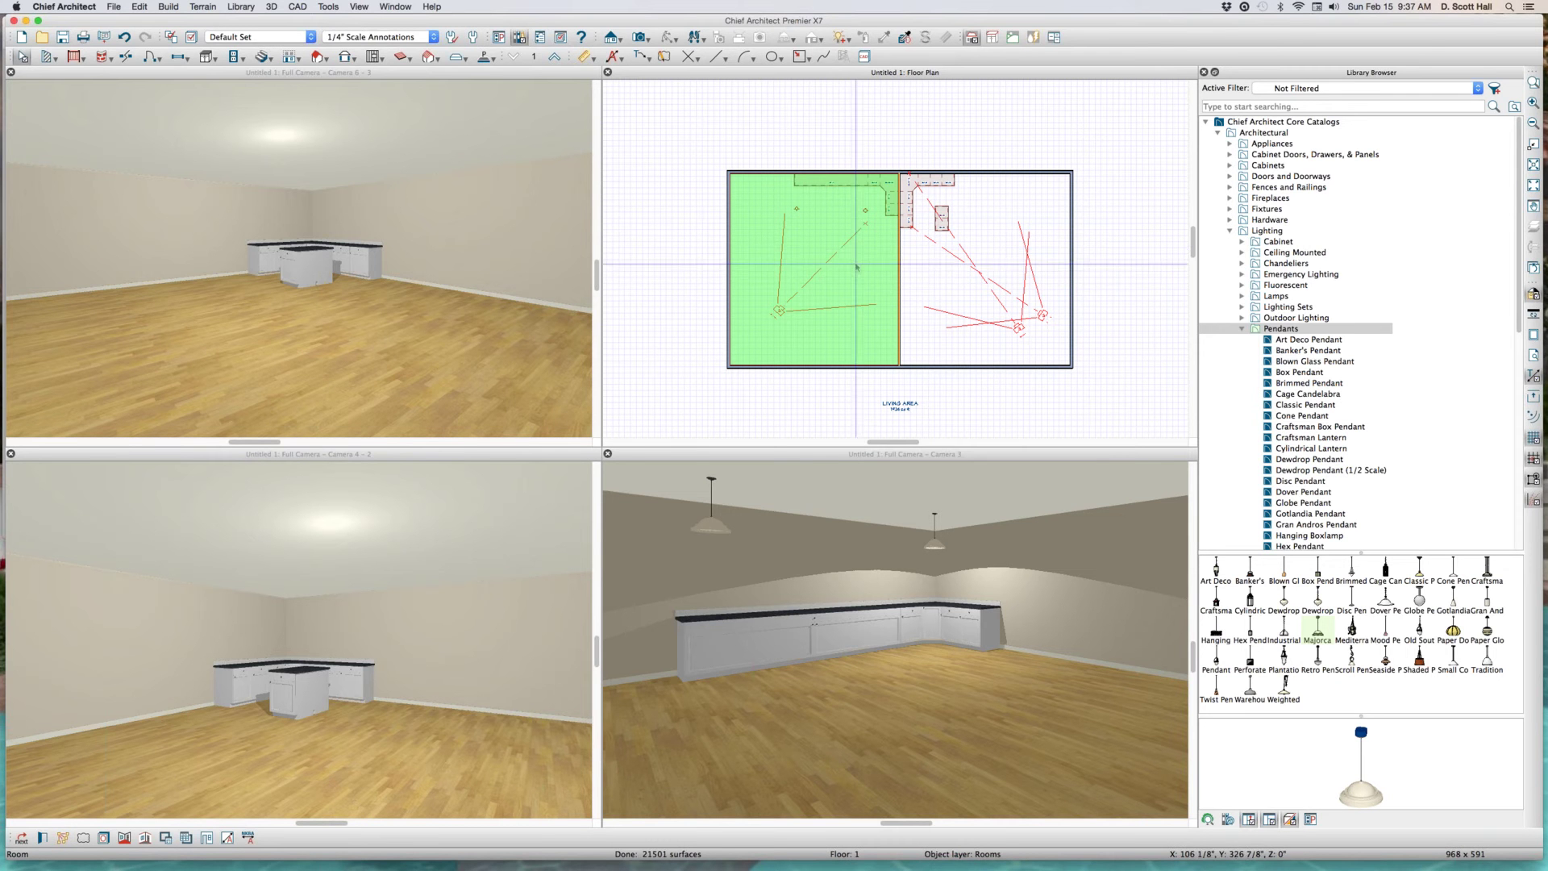
pyautogui.click(807, 212)
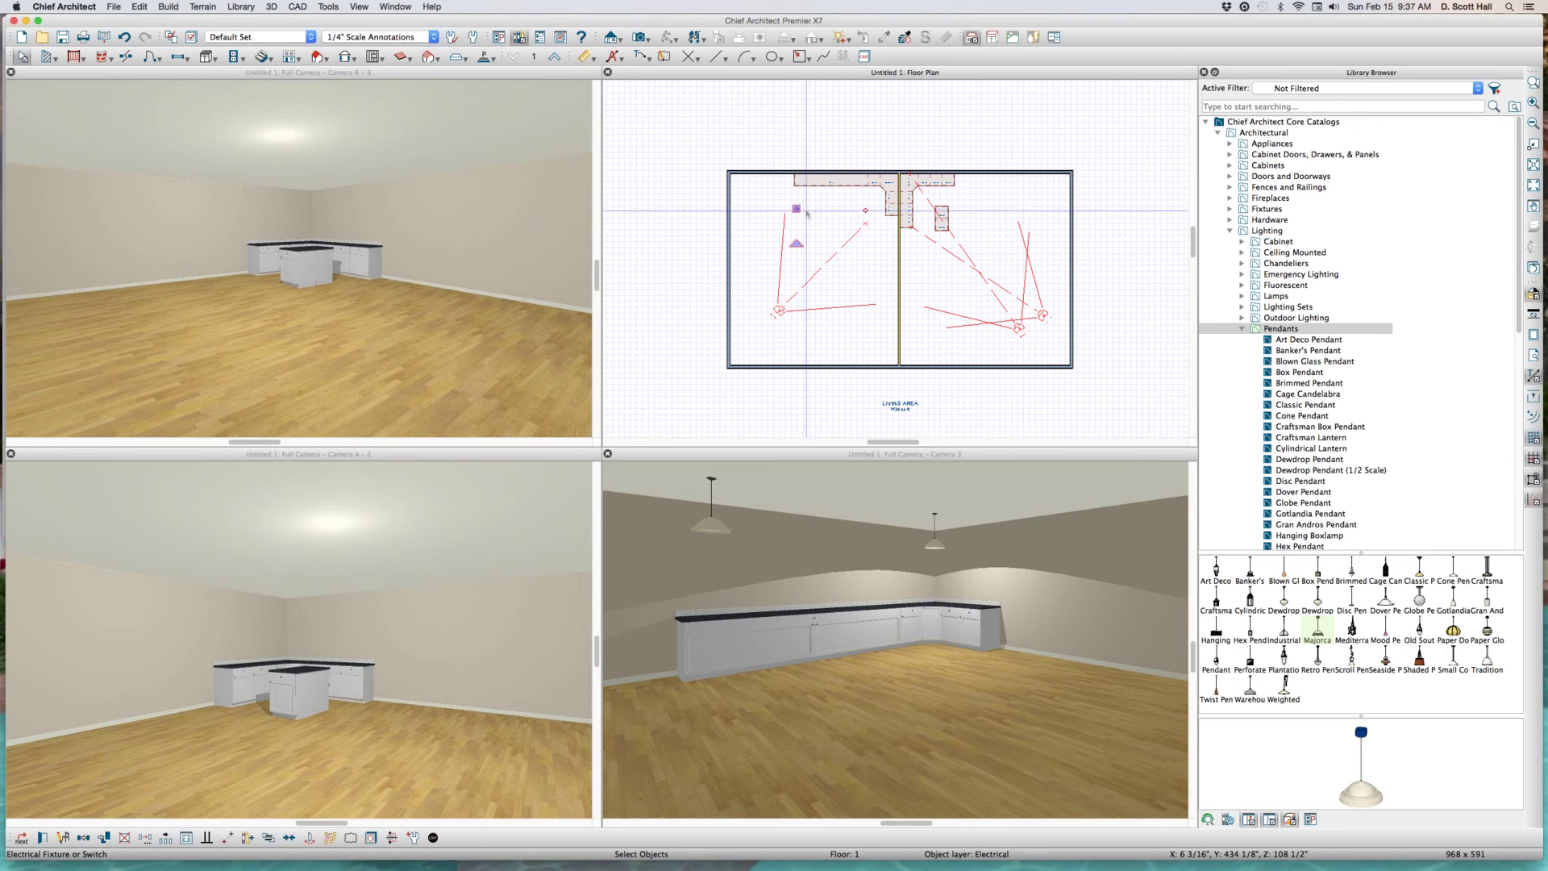
pyautogui.click(851, 290)
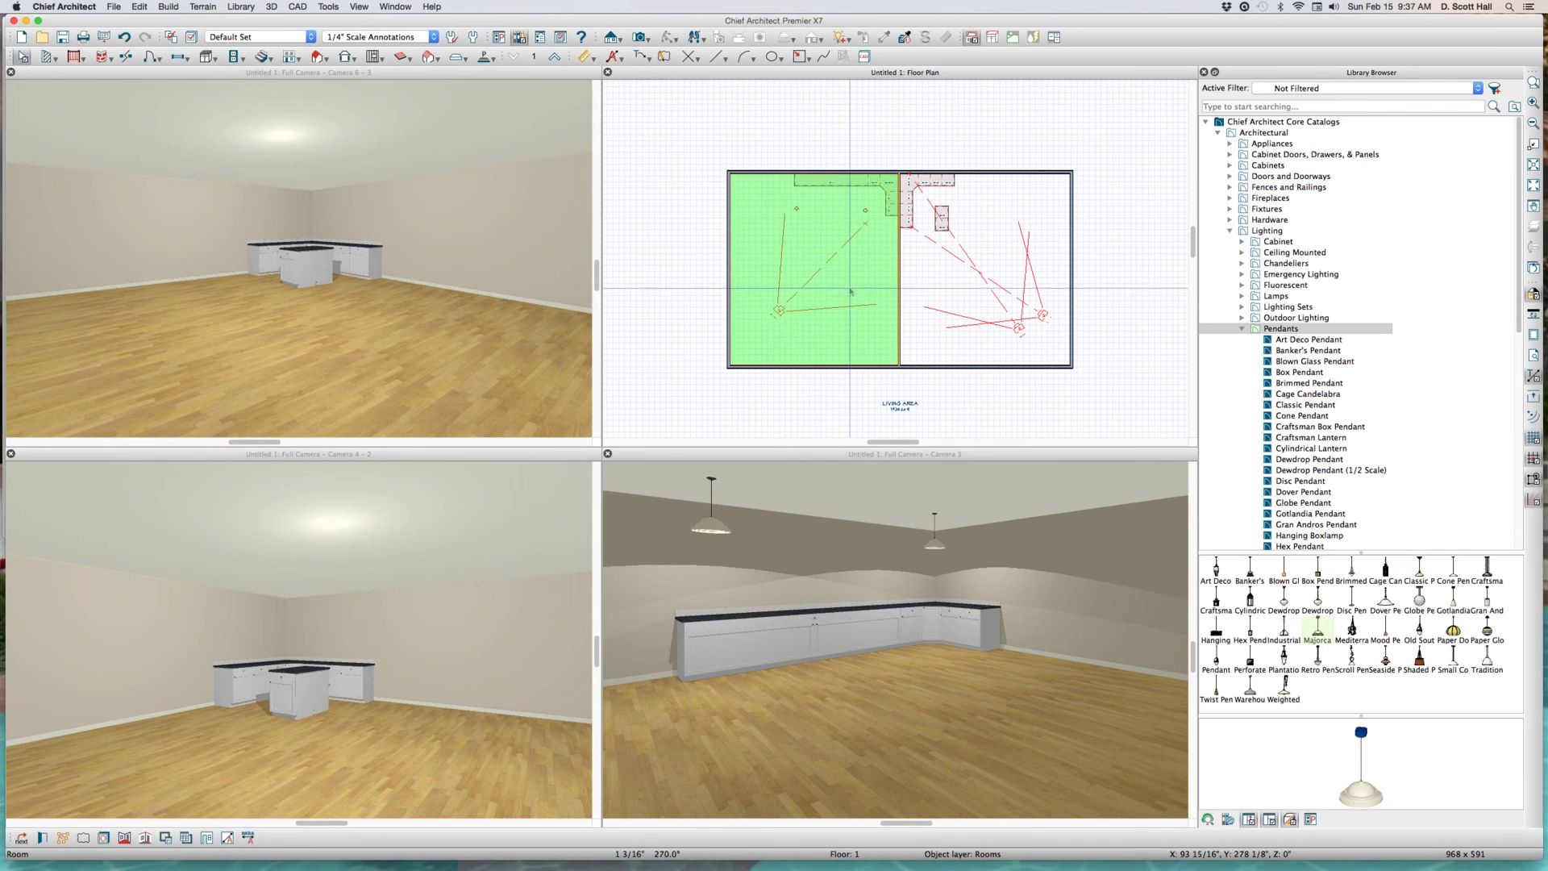
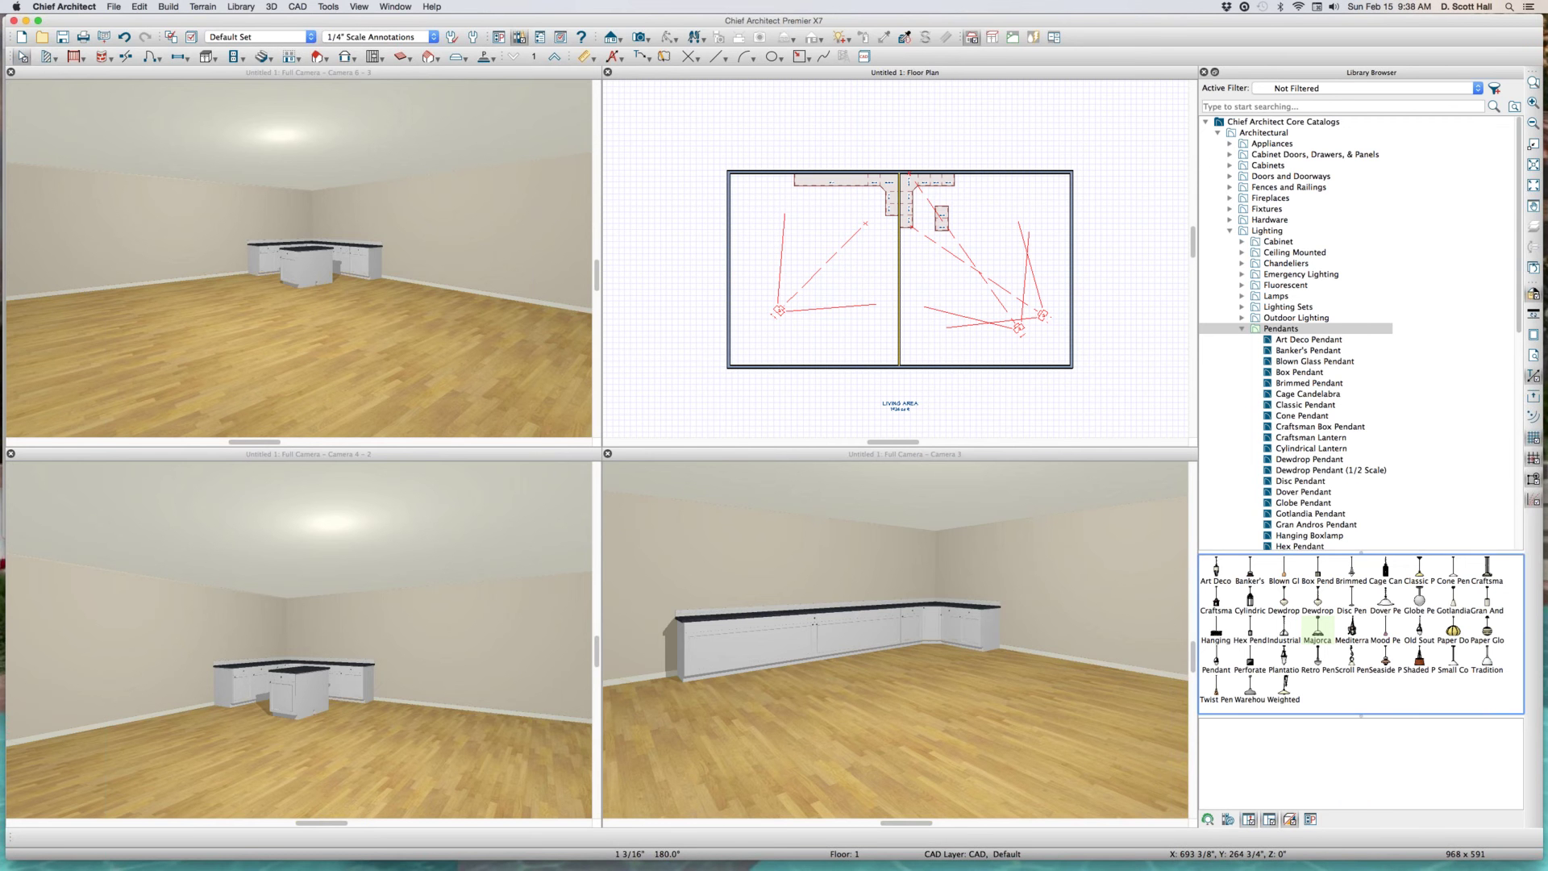
# - Place a Majorca pendant below the long cabinet run in the left room, and move it behind that room's camera
pyautogui.click(856, 224)
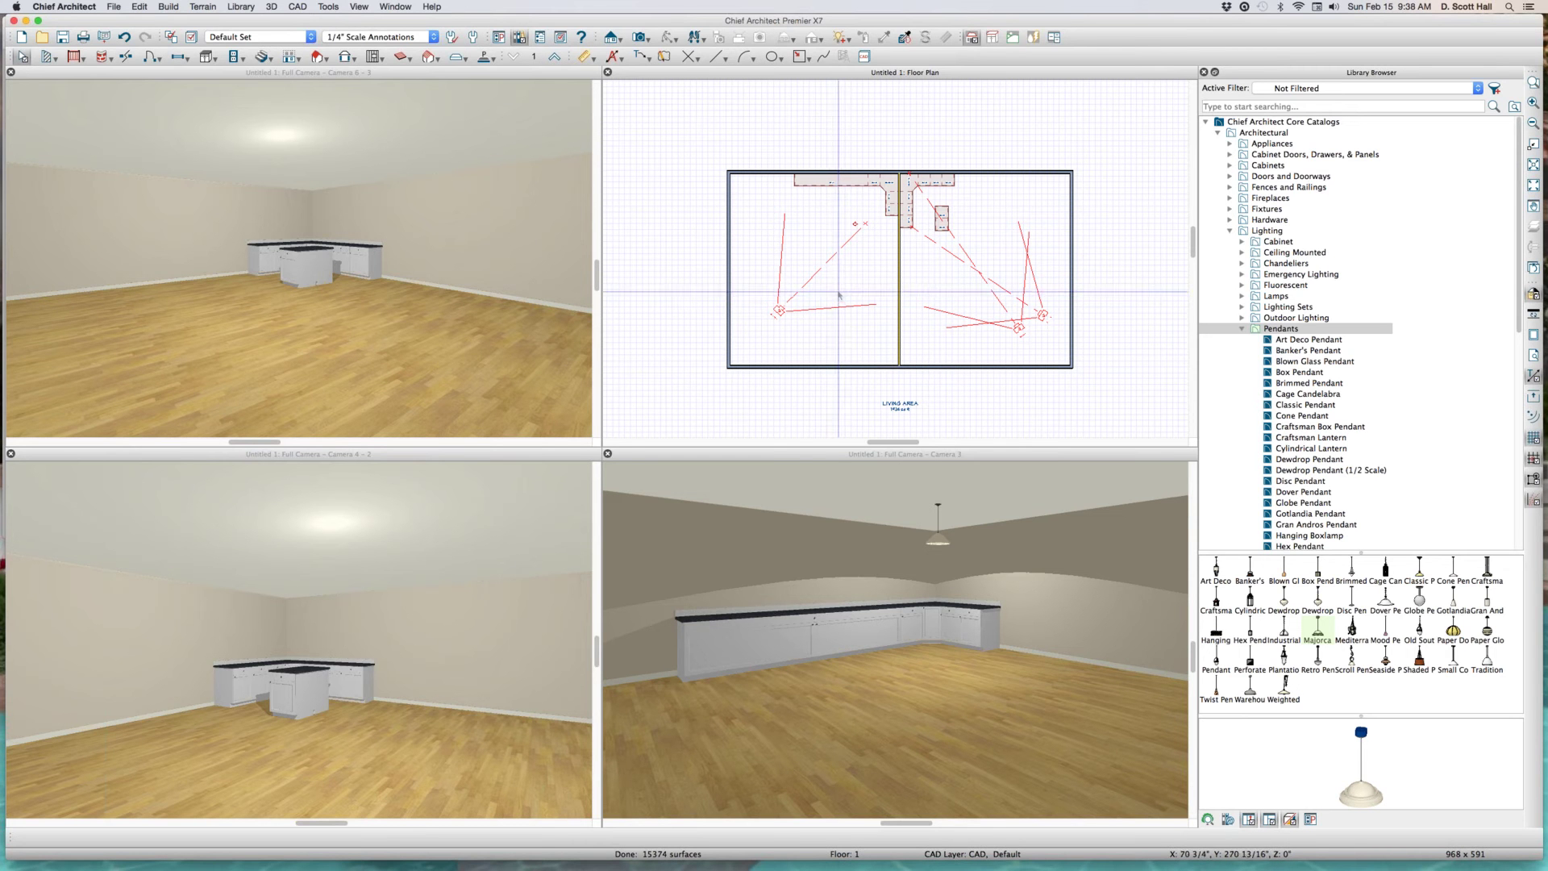
pyautogui.click(854, 224)
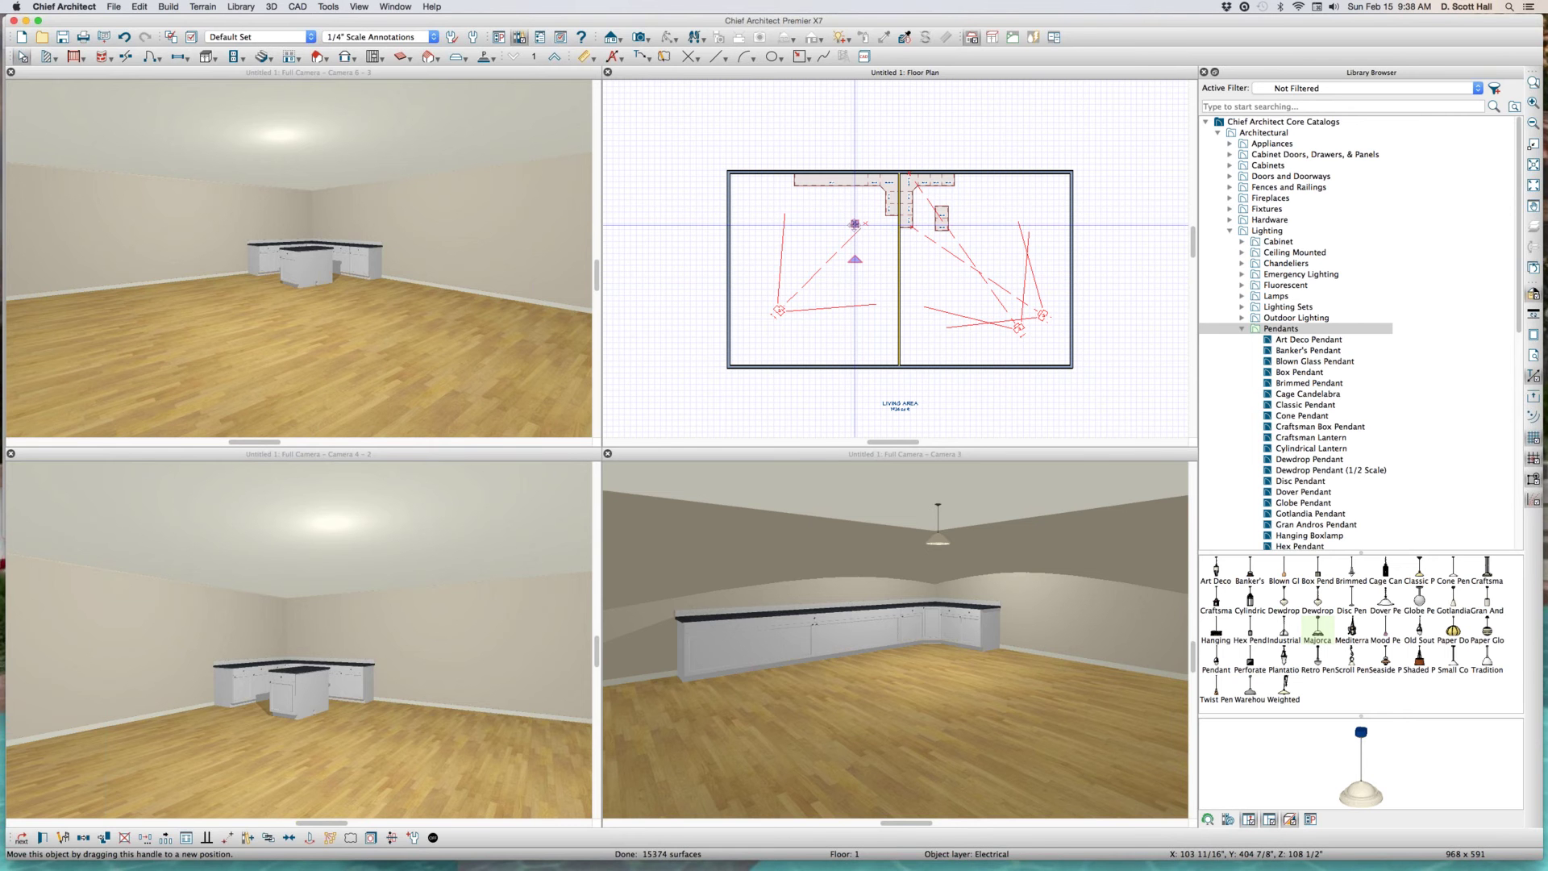
pyautogui.click(860, 228)
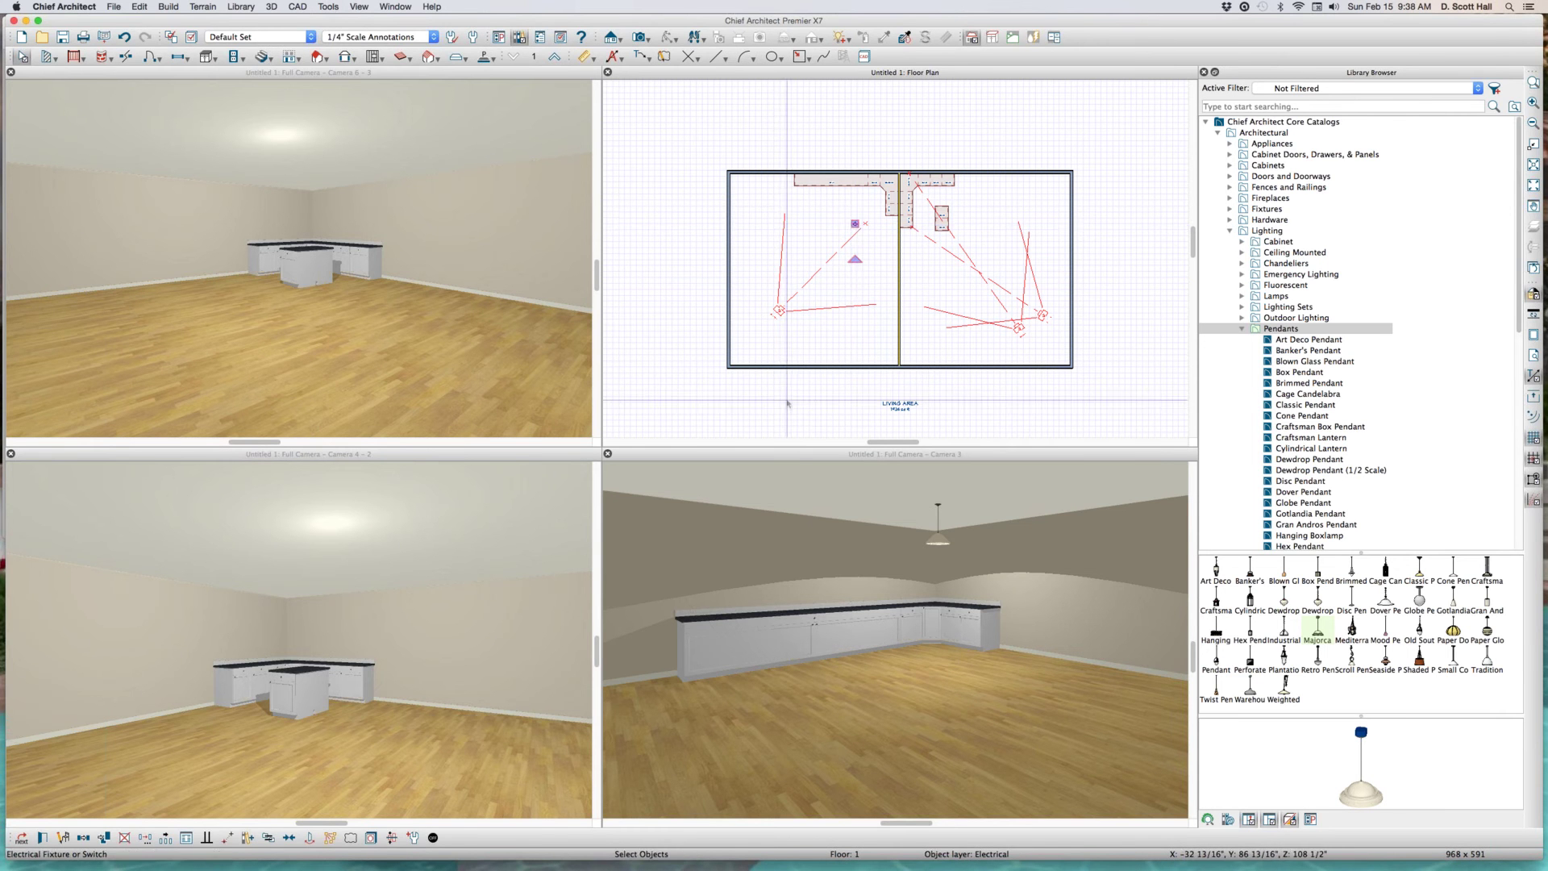
pyautogui.click(856, 223)
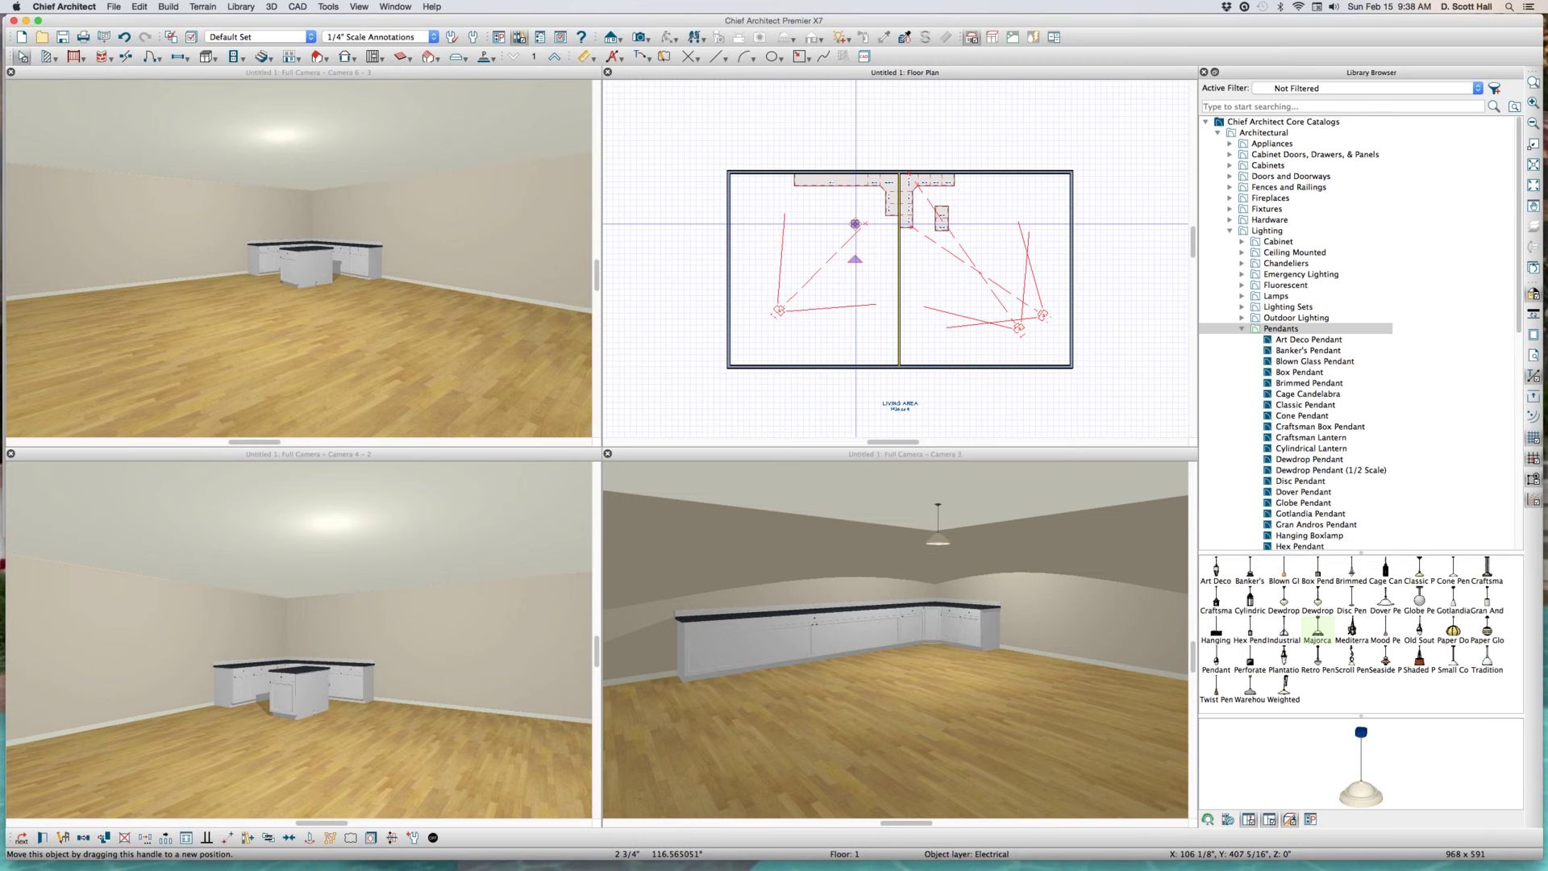
pyautogui.moveTo(855, 224); pyautogui.dragTo(788, 358)
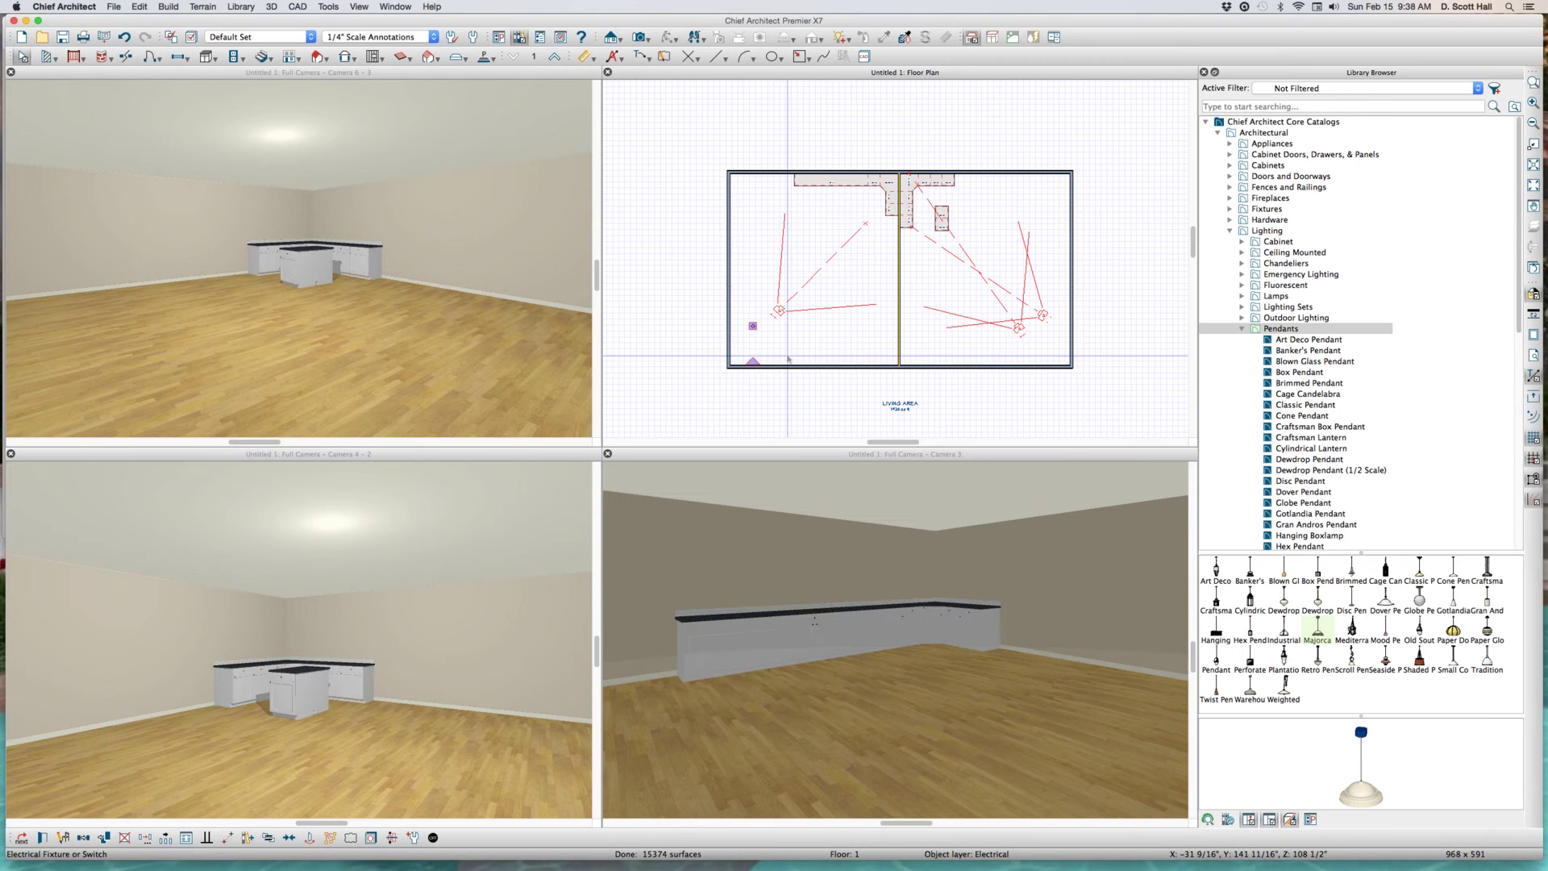
pyautogui.press('Escape')
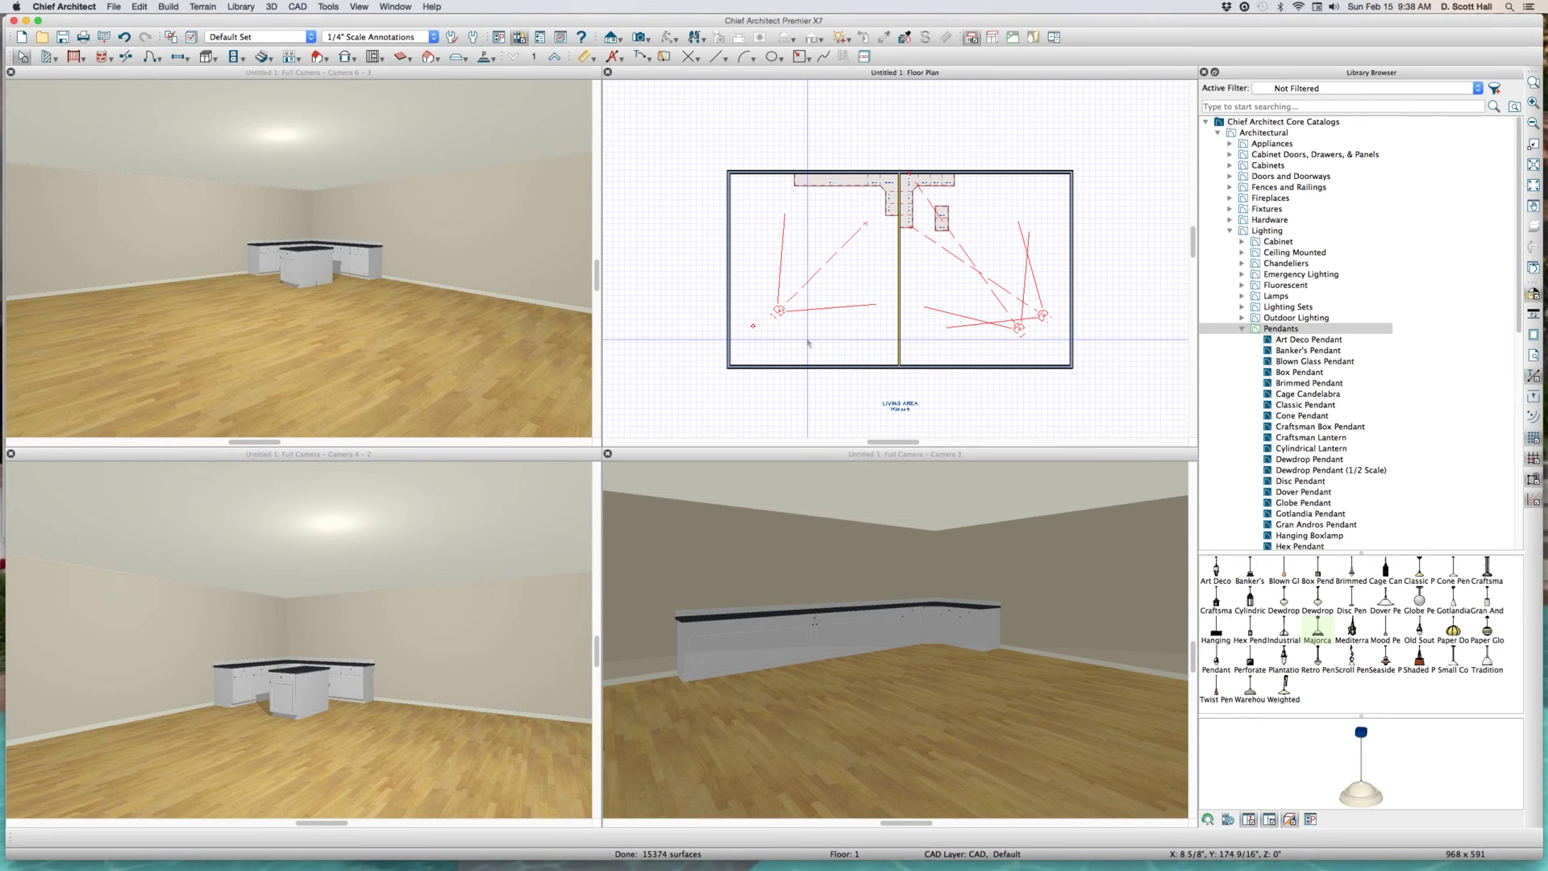
pyautogui.click(775, 534)
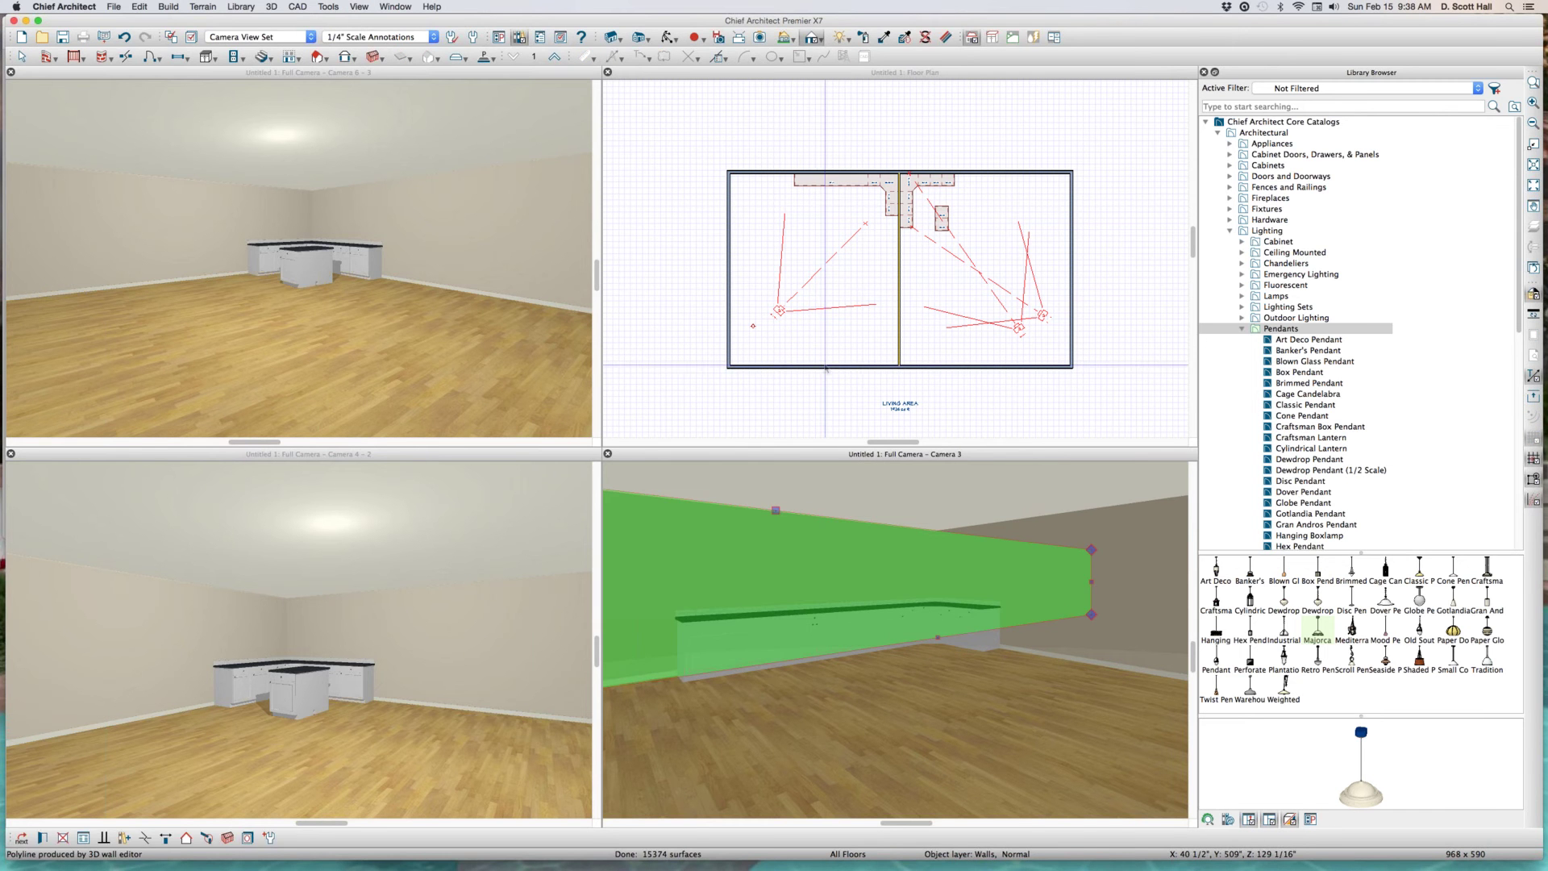
pyautogui.click(859, 308)
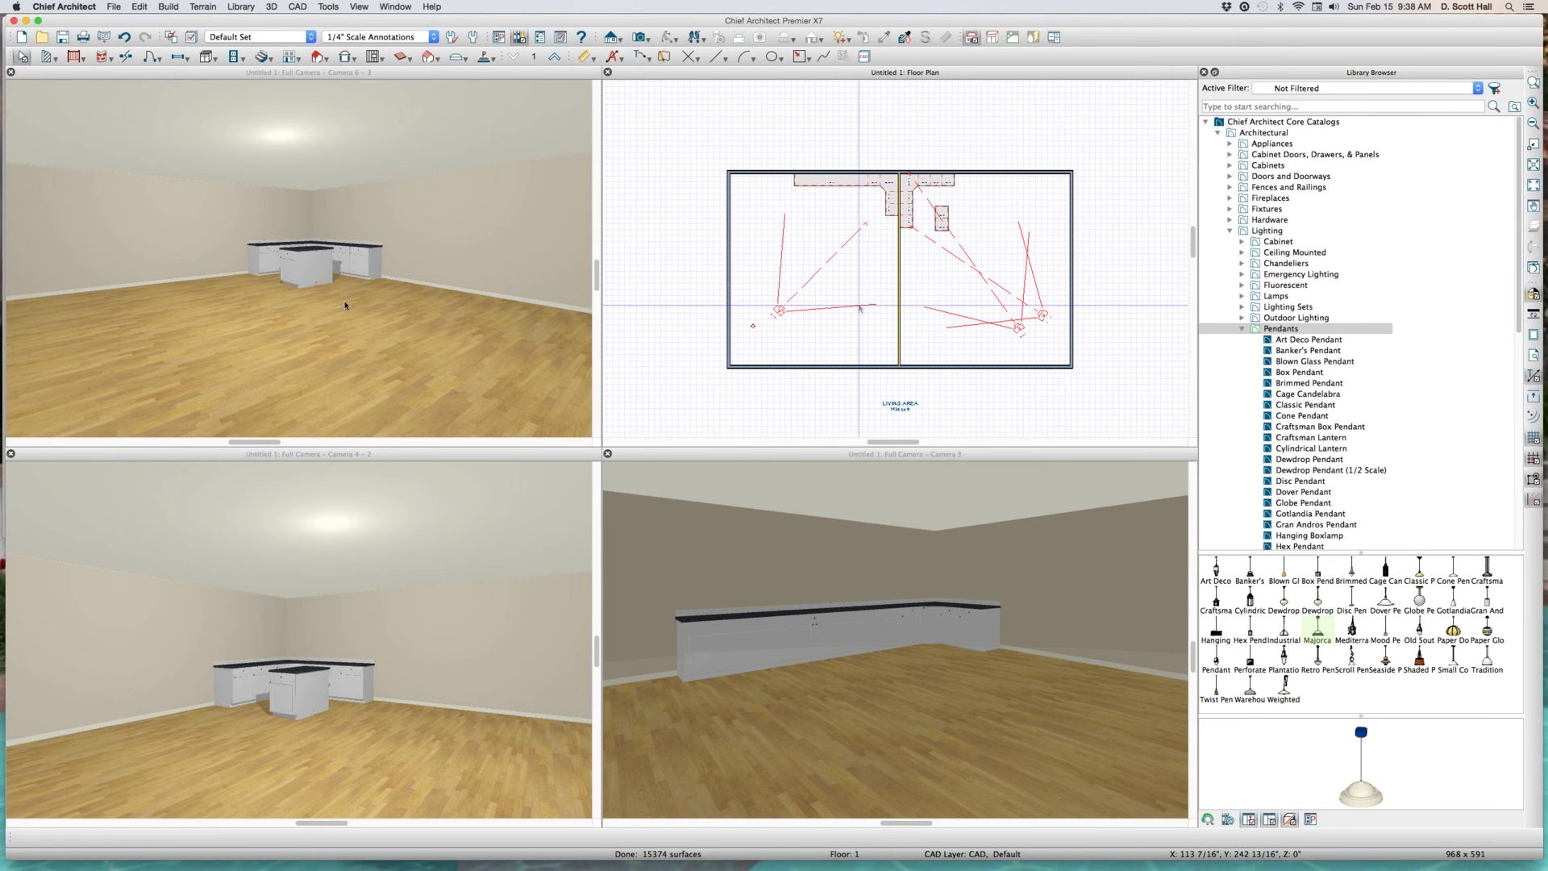
# - Place a Small Cone Pendant in the right room of the floor plan, just below the island cabinet
pyautogui.click(263, 147)
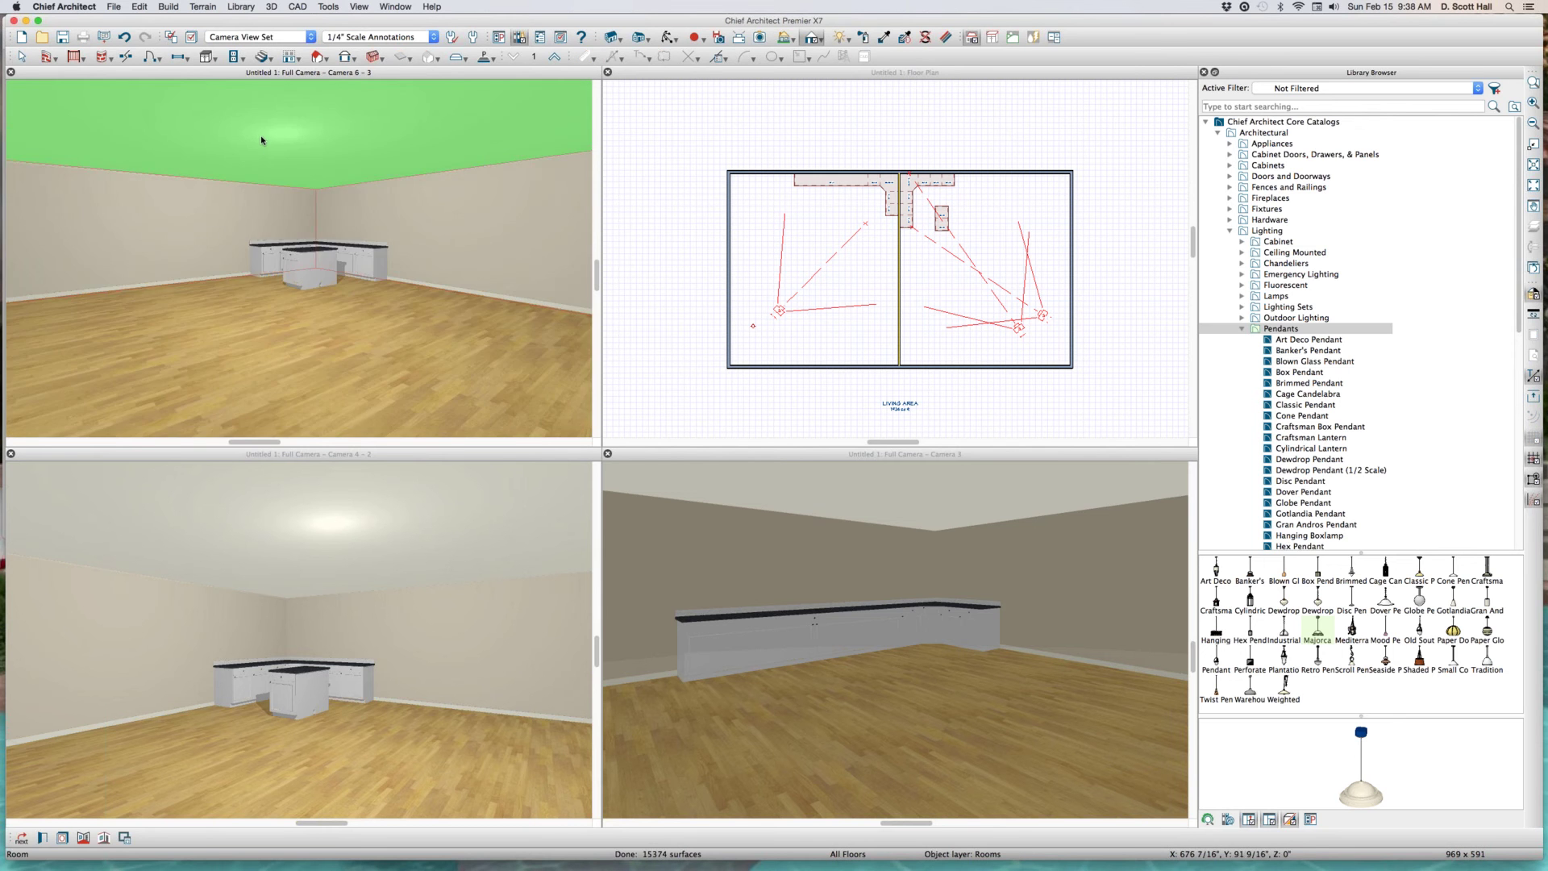
pyautogui.scroll(3, 261, 140)
pyautogui.scroll(-3, 298, 185)
pyautogui.press('Escape')
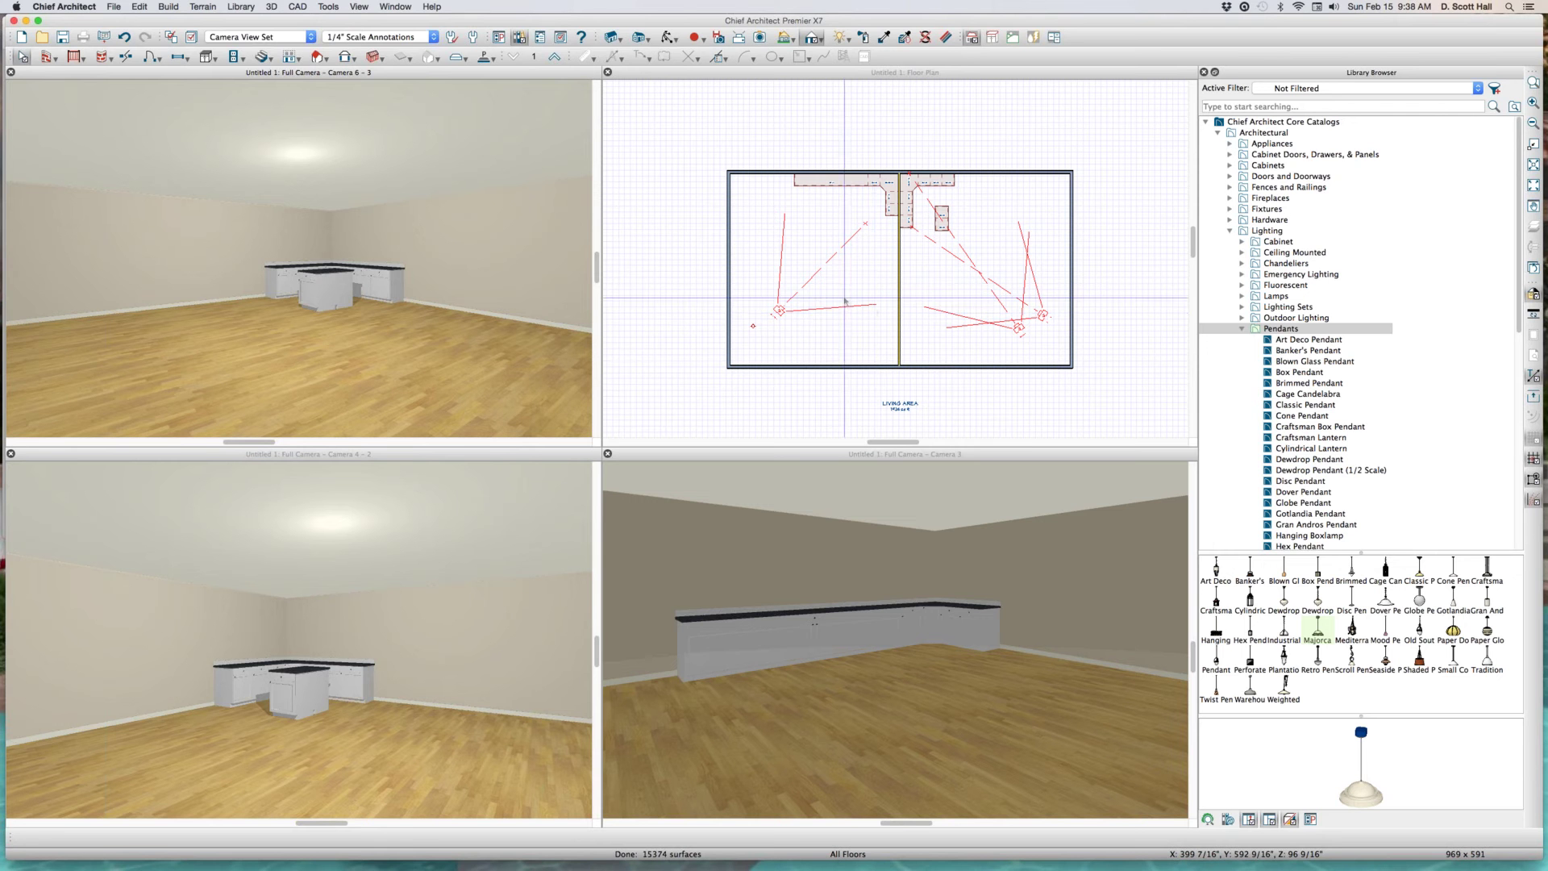
pyautogui.click(1284, 657)
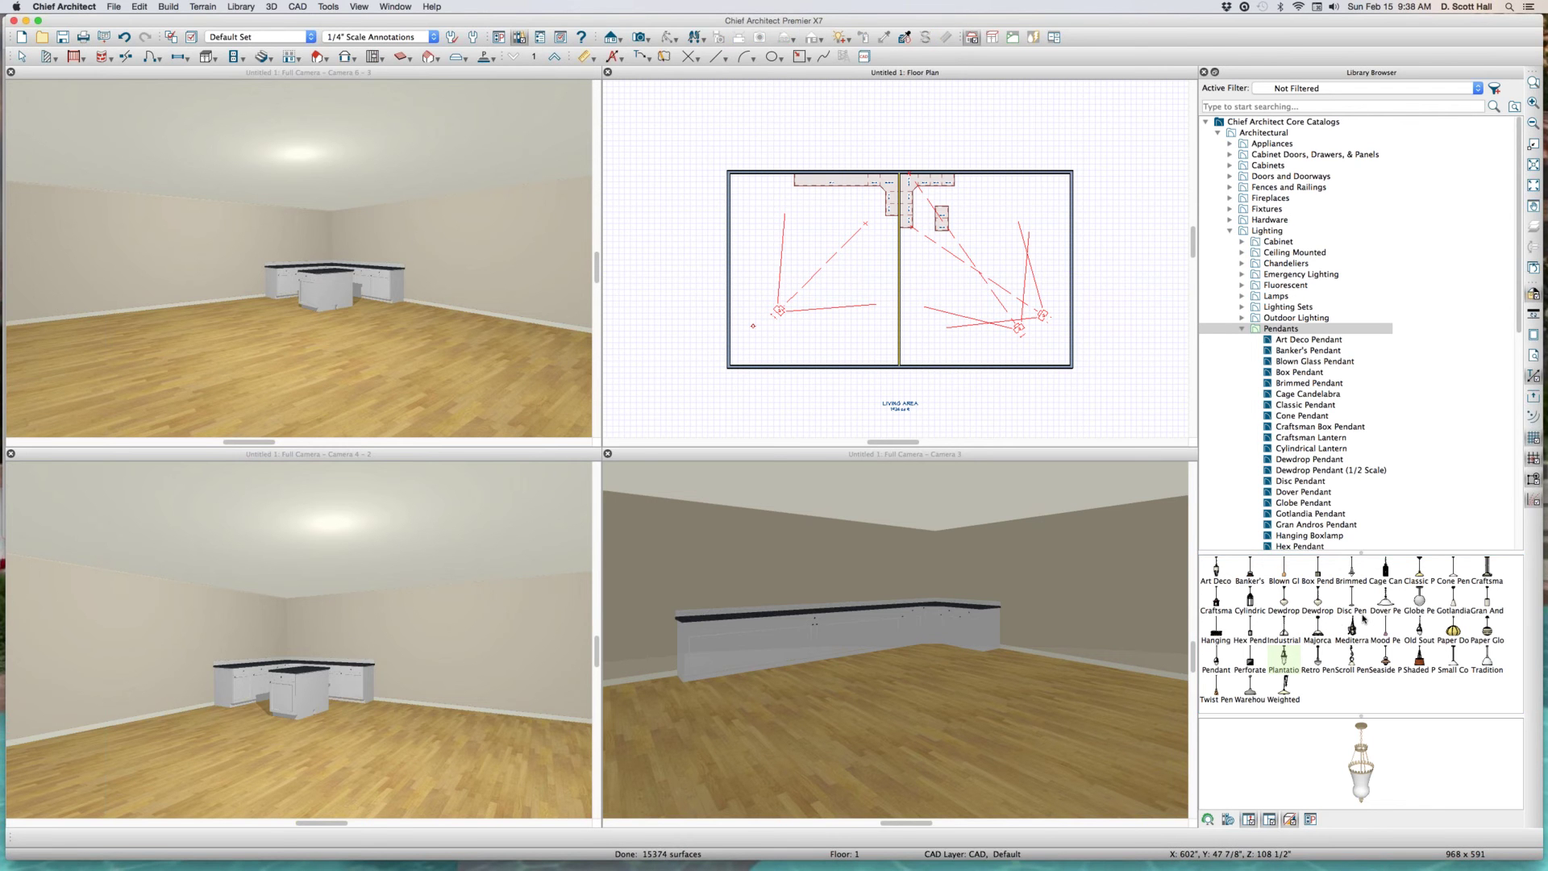
pyautogui.click(1449, 659)
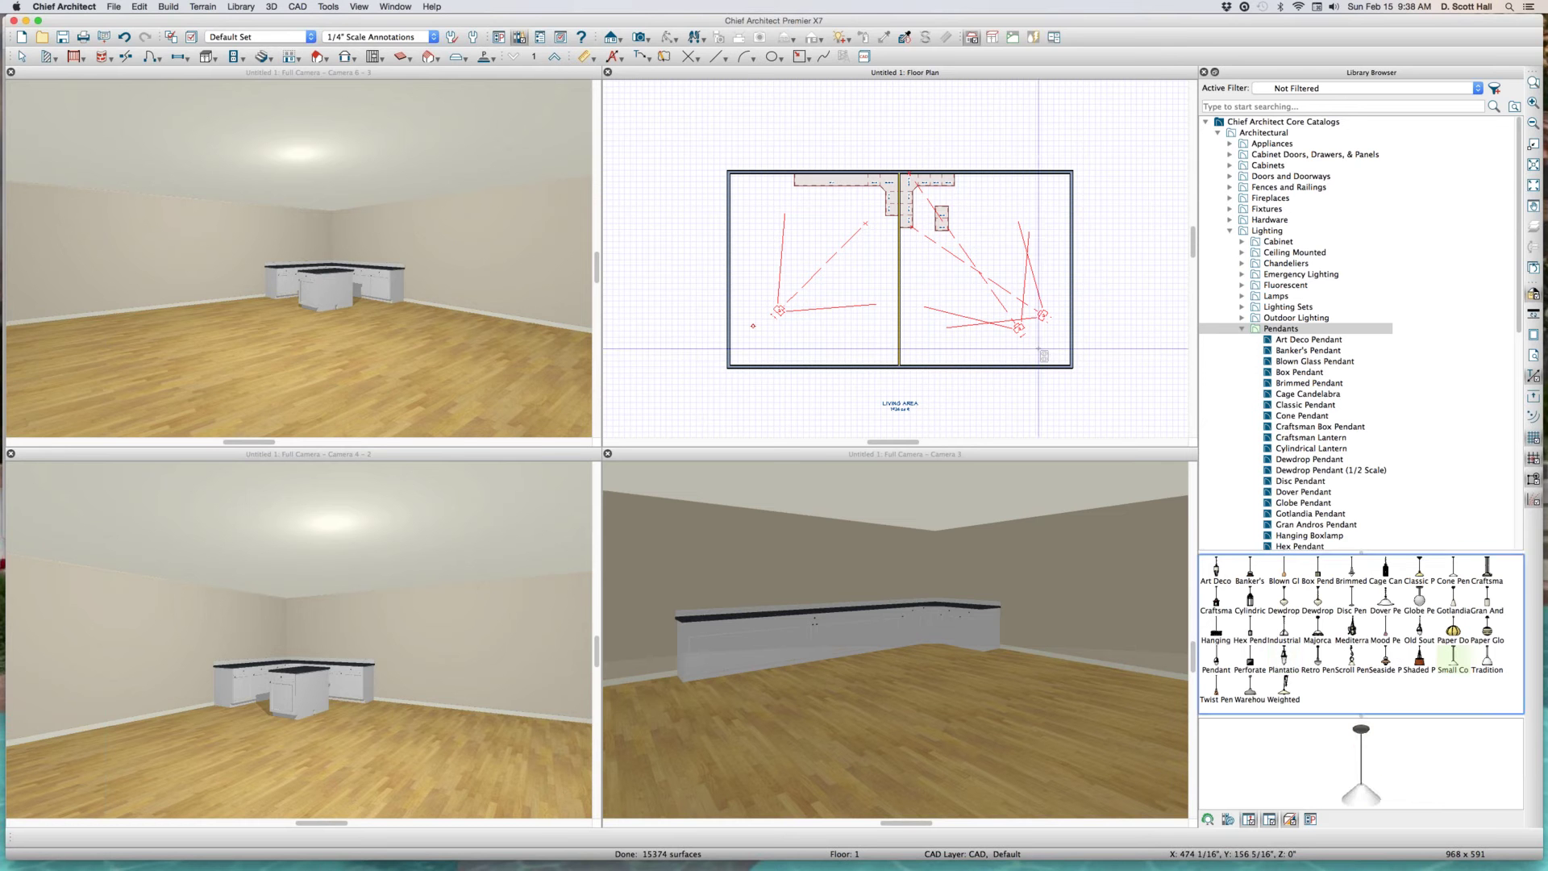
pyautogui.click(958, 251)
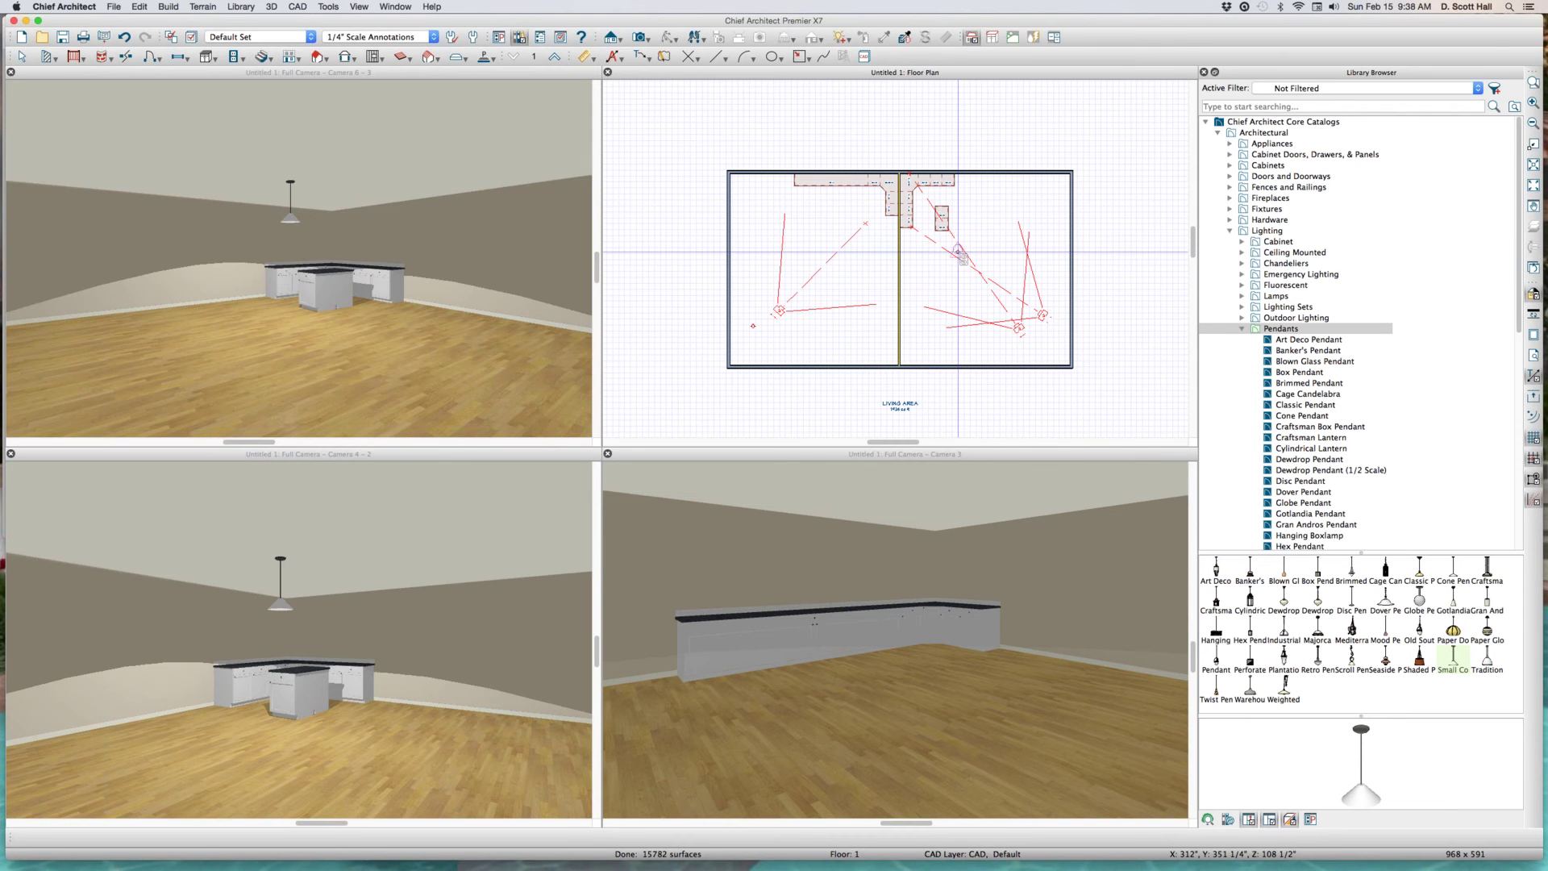
pyautogui.press('space')
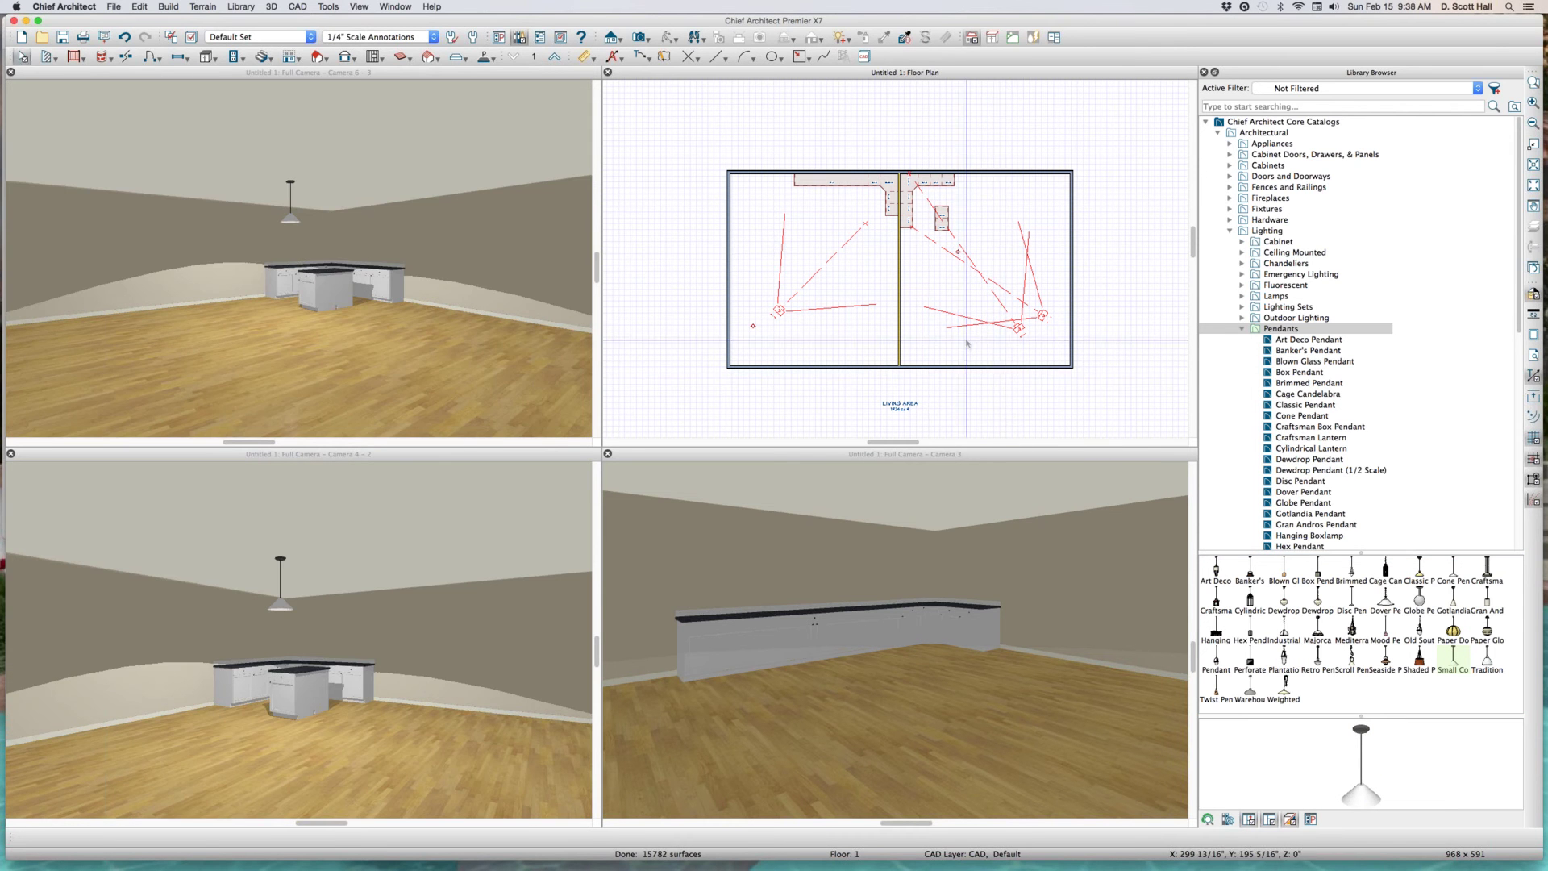
pyautogui.click(925, 289)
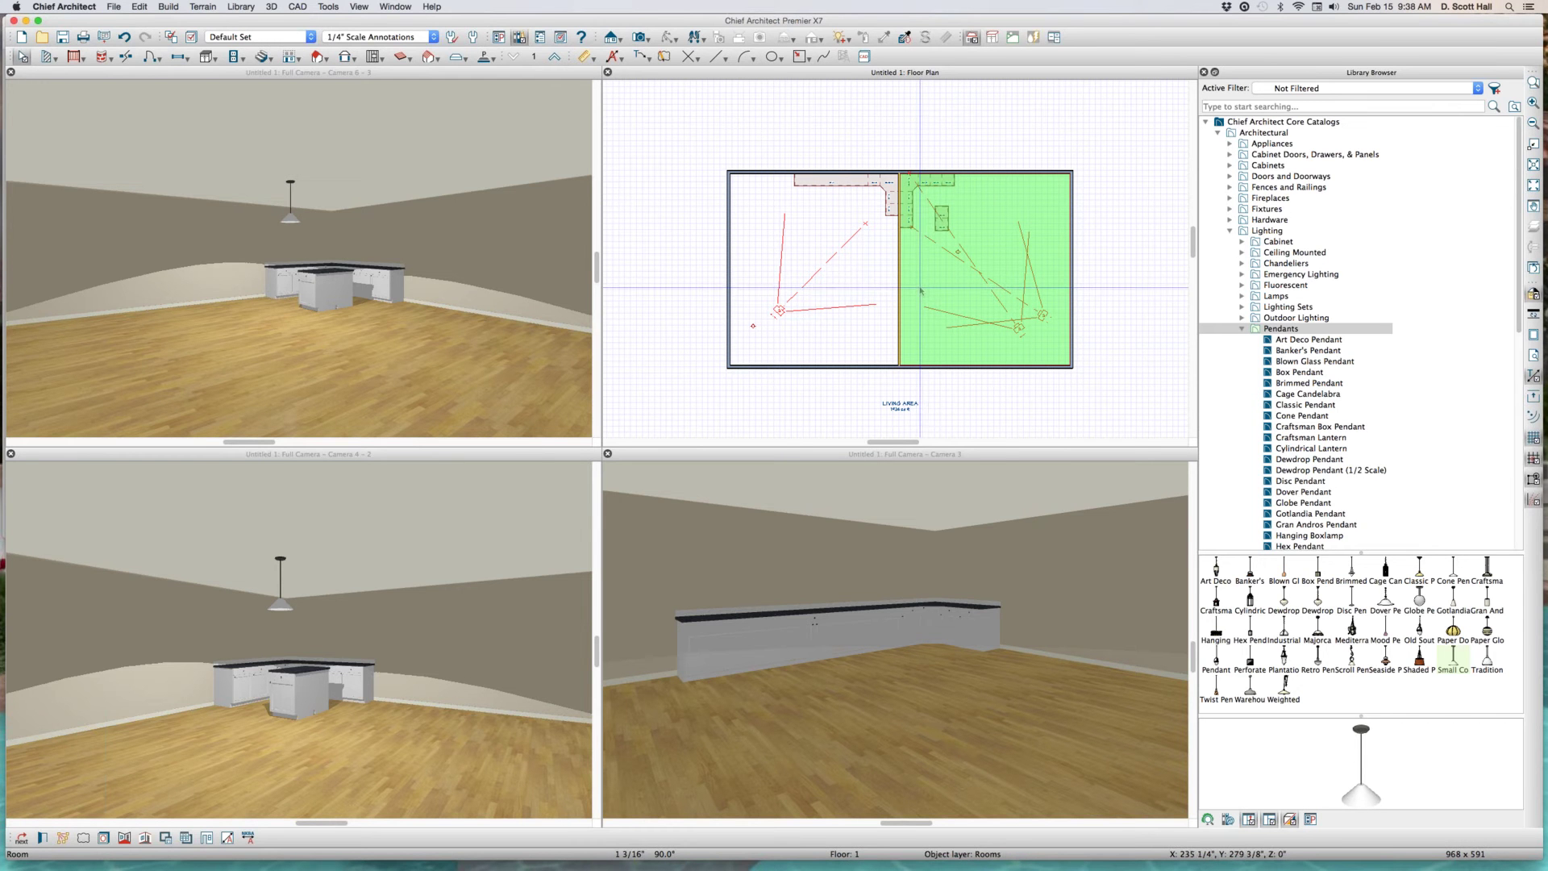
# - Create a material region on the wall behind the pendant in the Camera 6 view of the right room
pyautogui.click(477, 303)
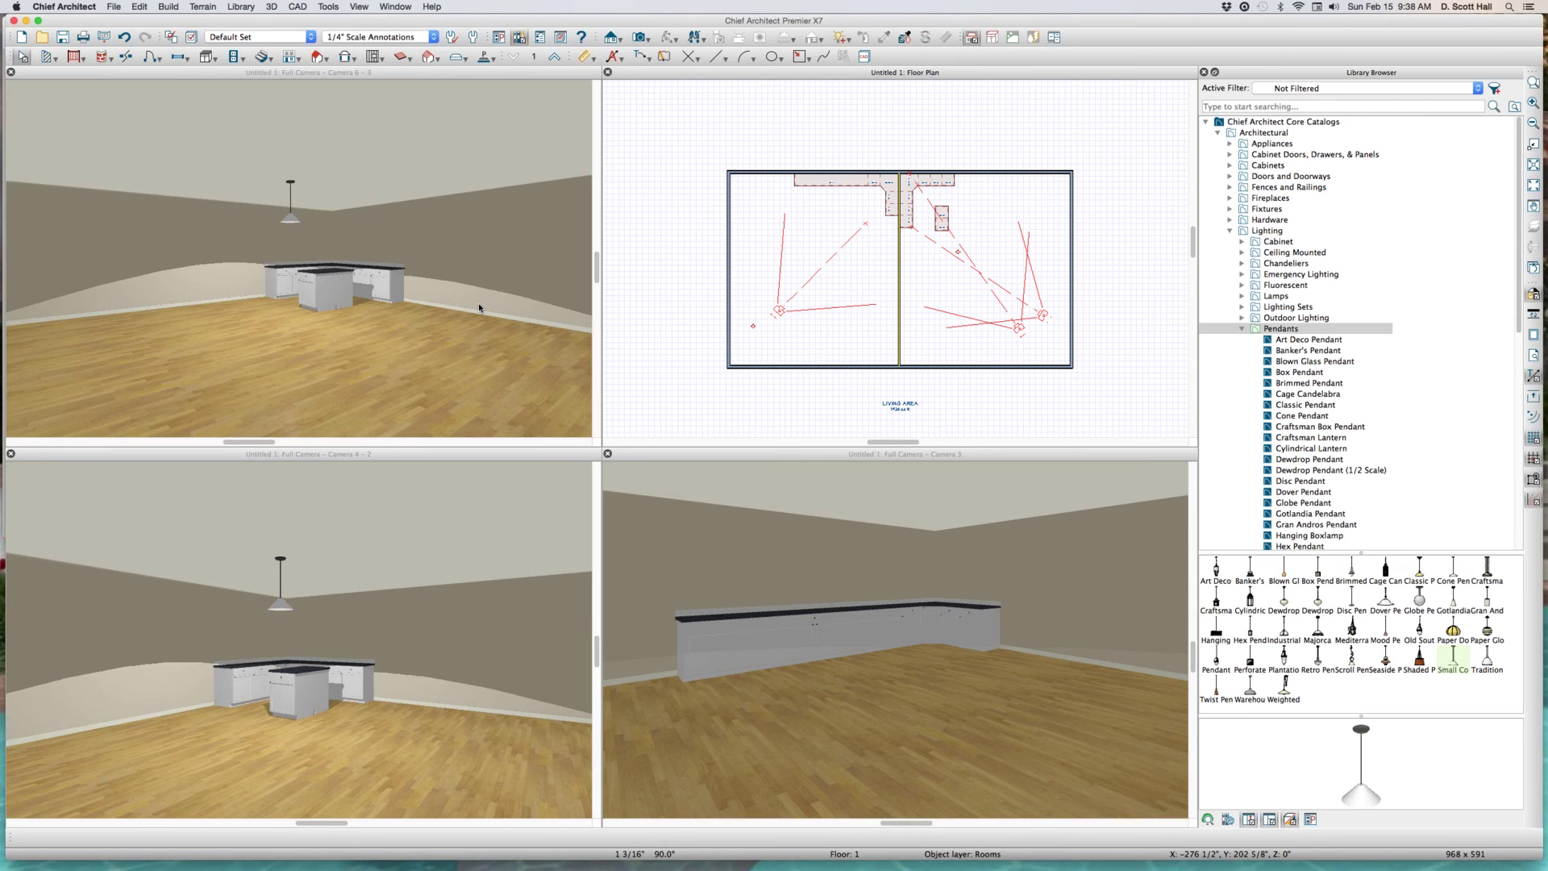
pyautogui.click(478, 303)
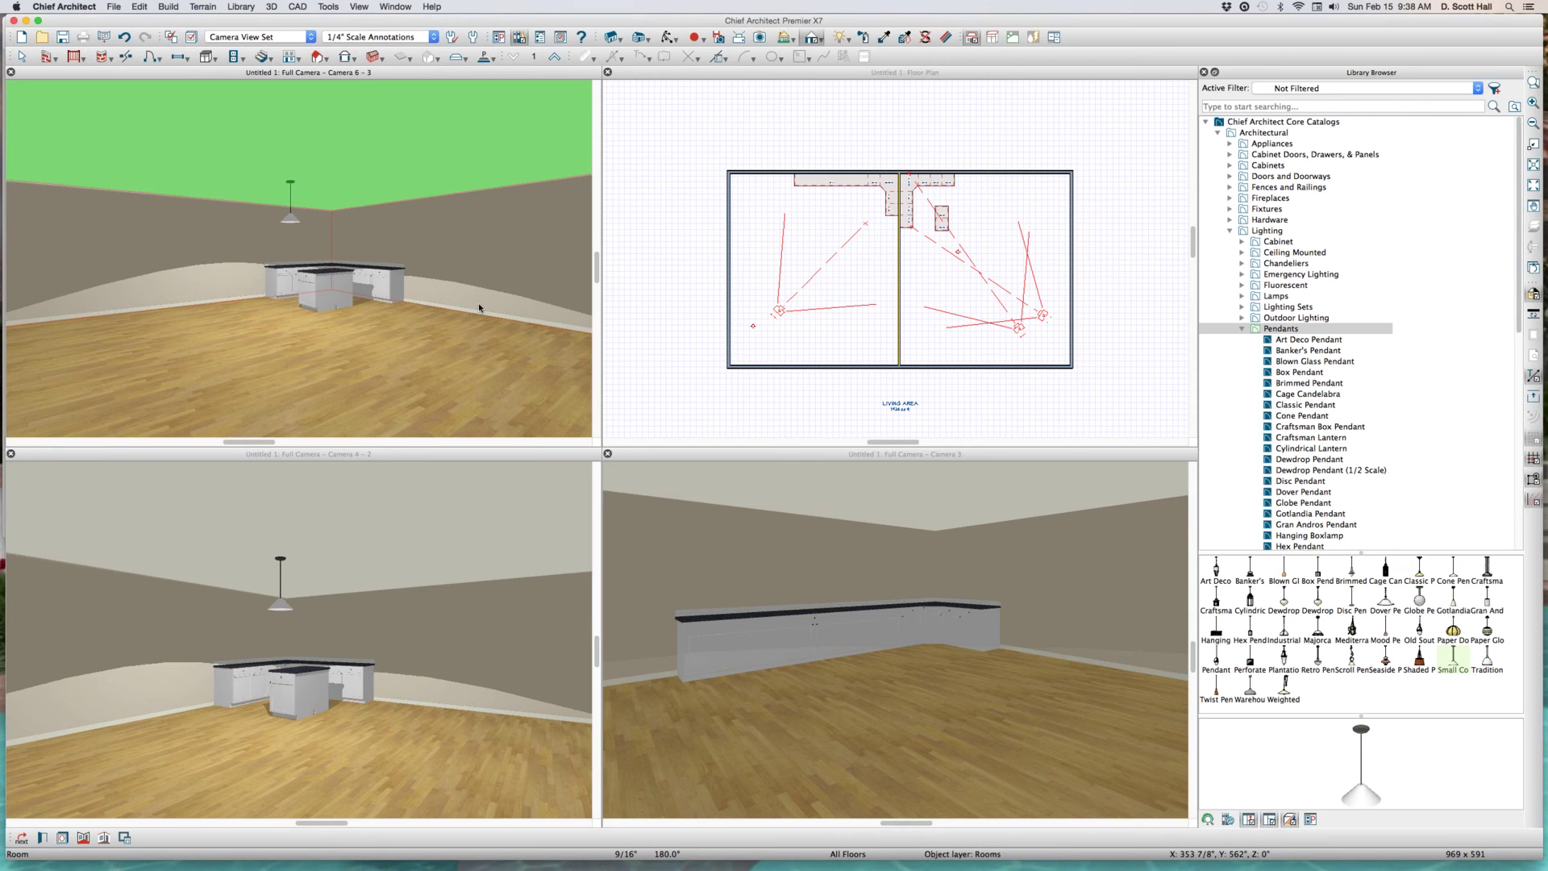
pyautogui.click(293, 221)
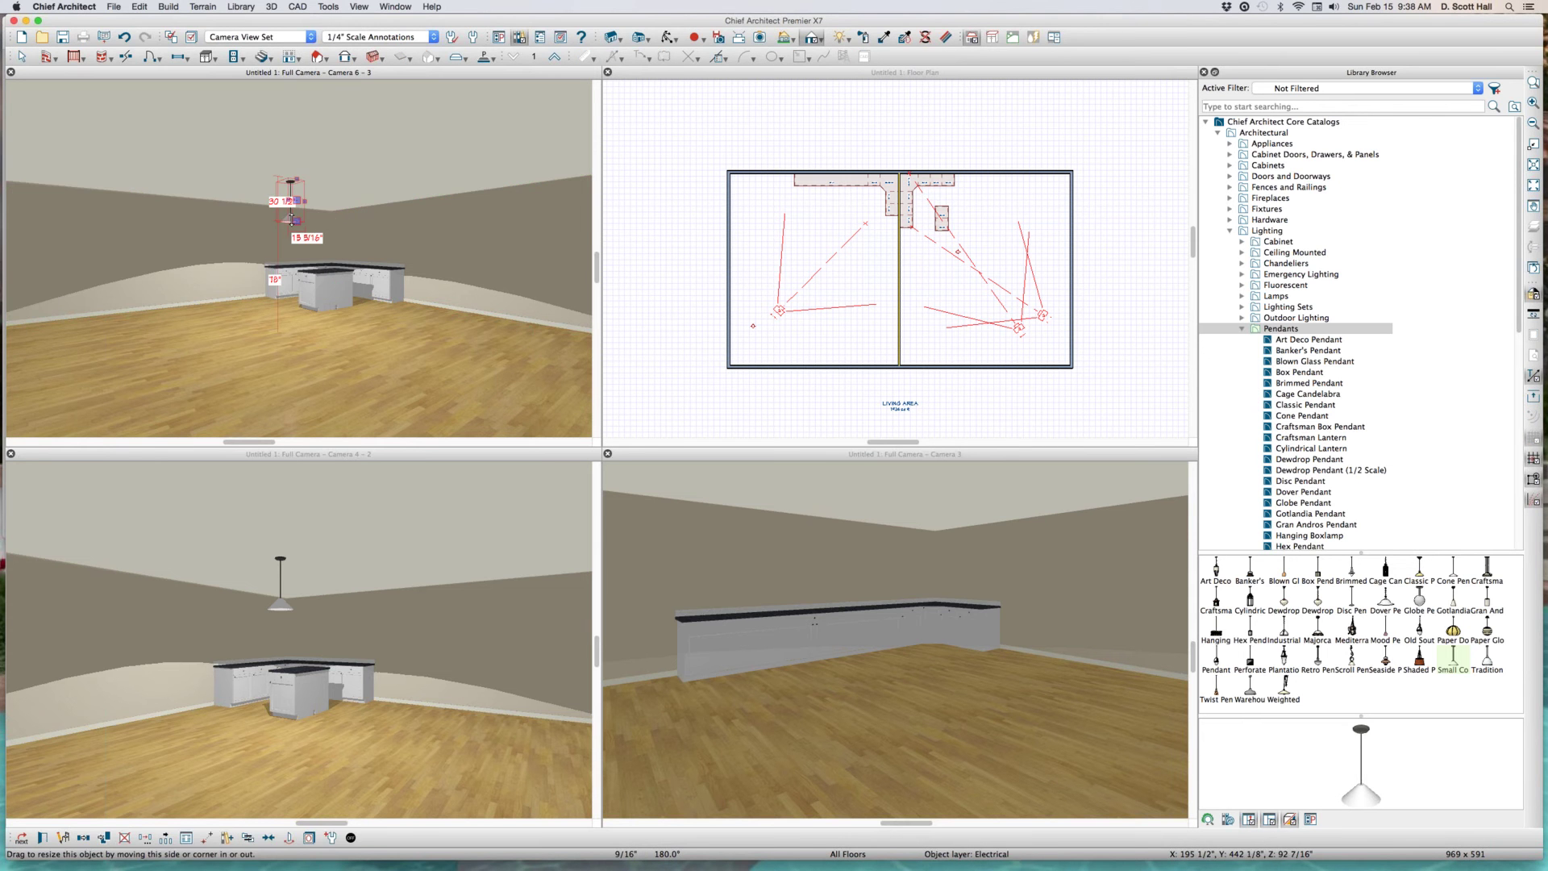
pyautogui.press('Escape')
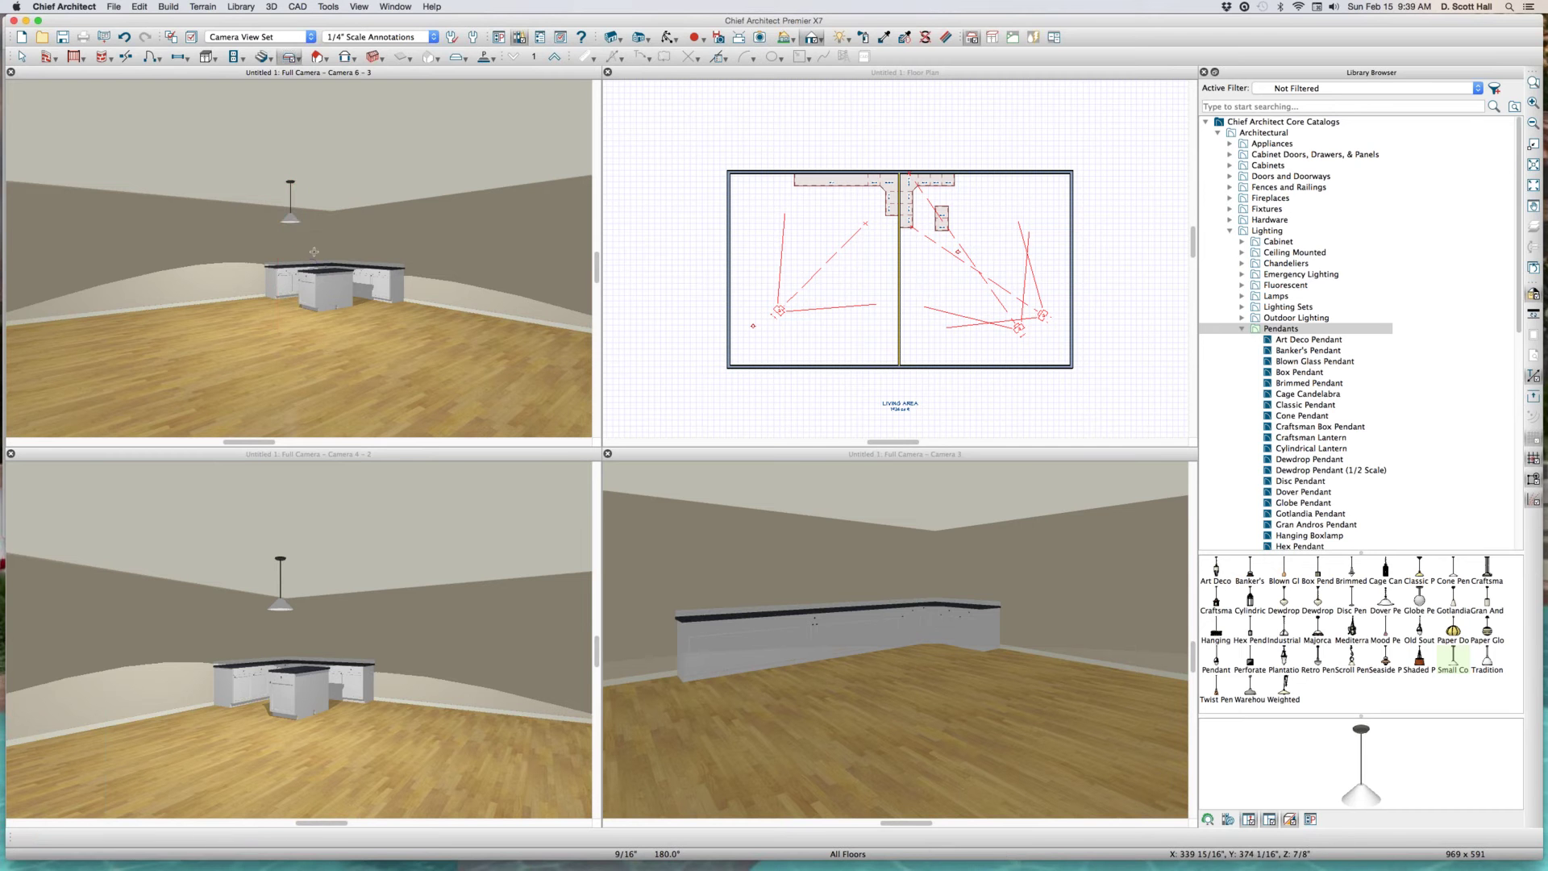
pyautogui.click(293, 218)
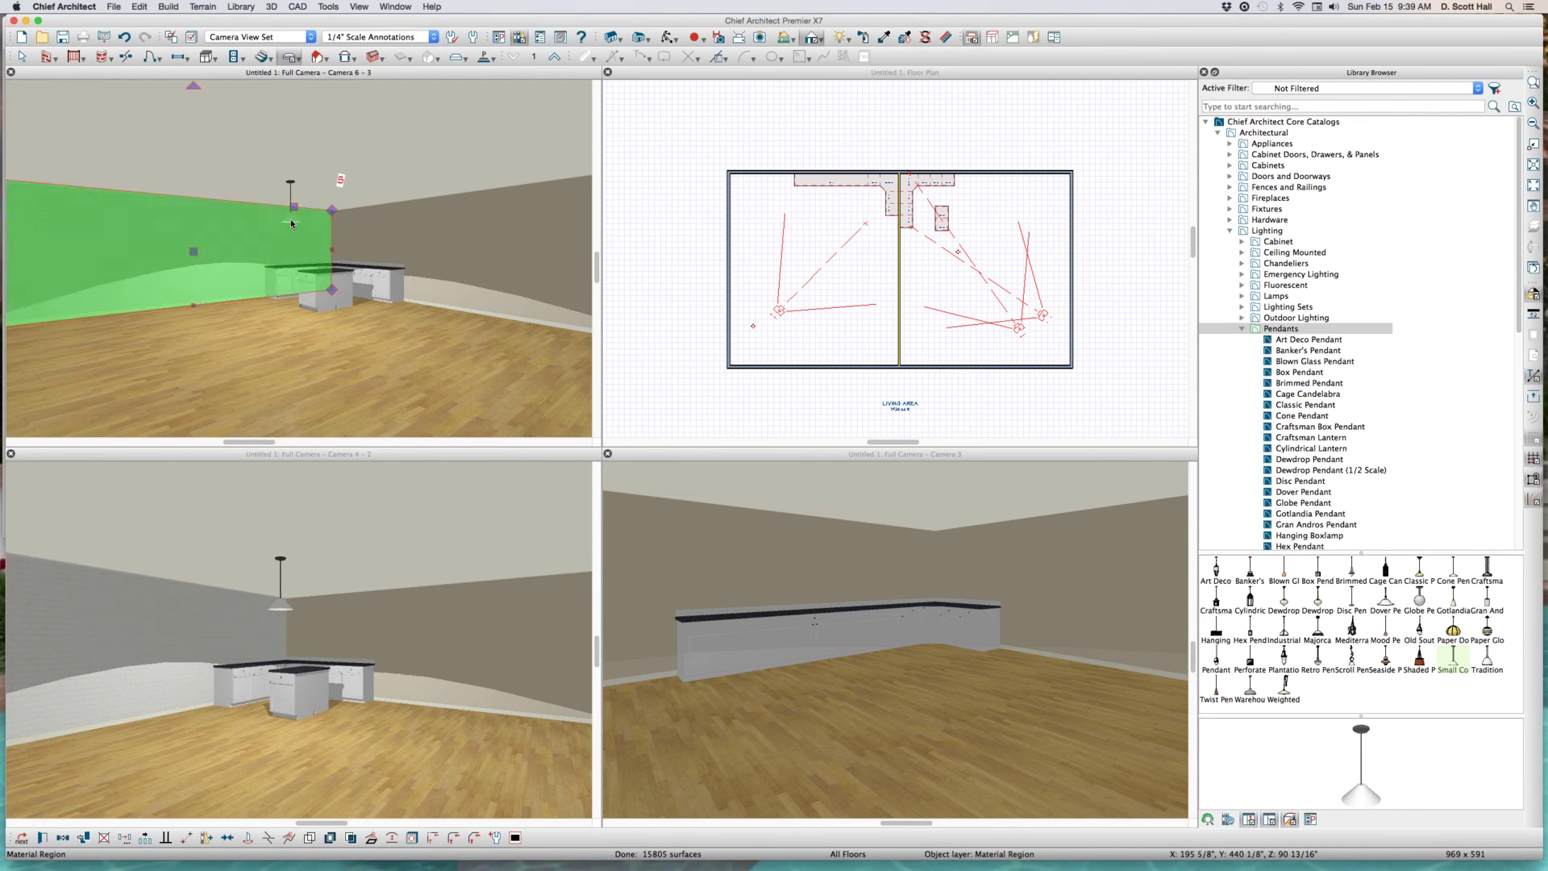
# - Turn the Small Cone Pendant's light off and back on to compare the lighting in the camera views
pyautogui.click(292, 222)
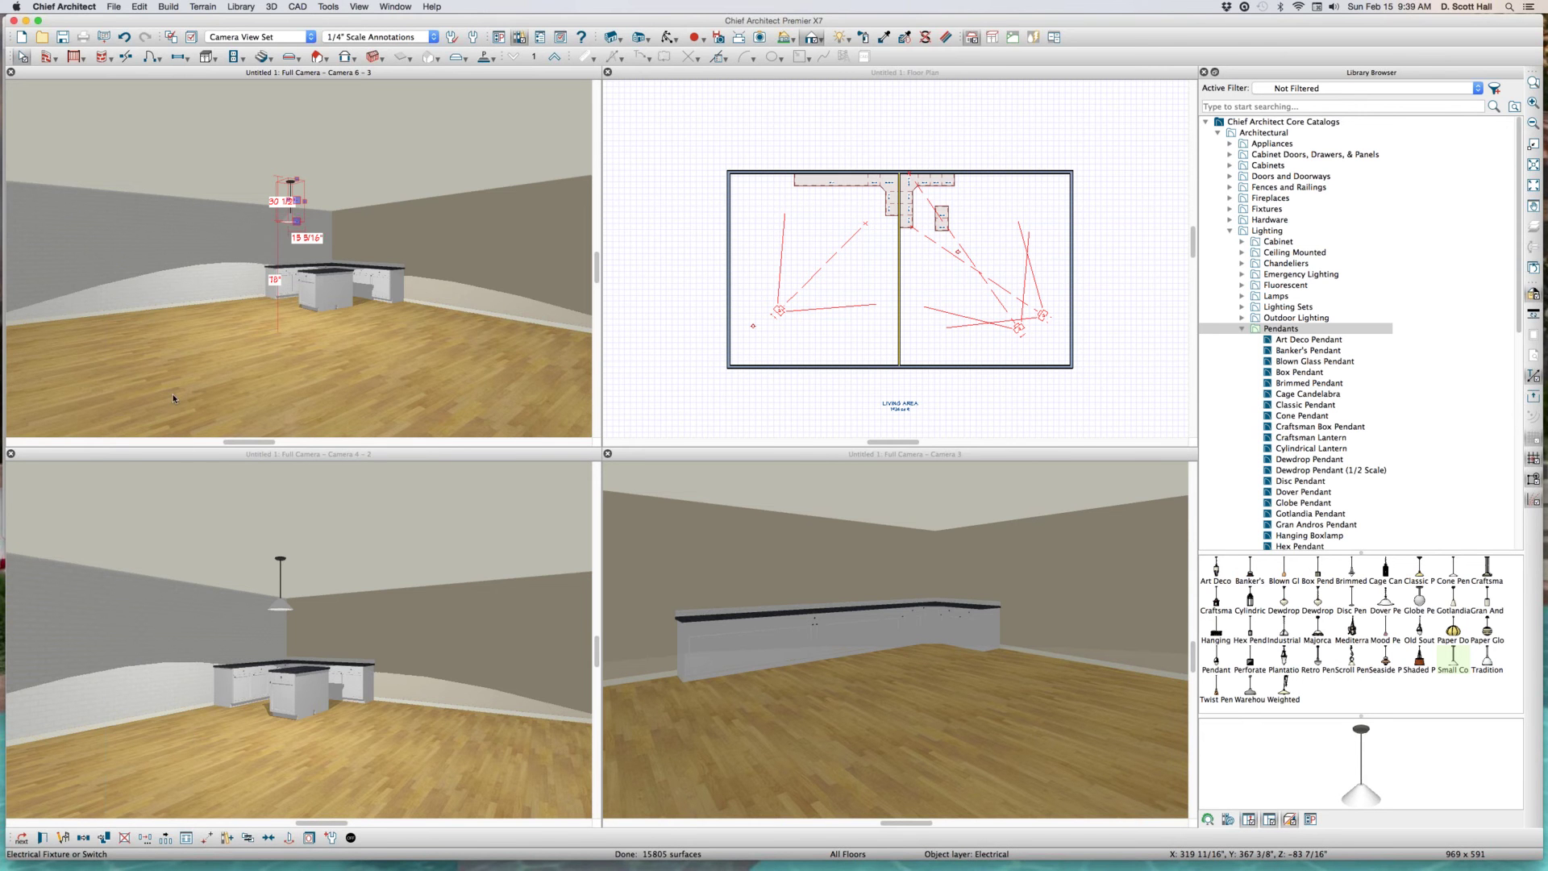
pyautogui.press('l')
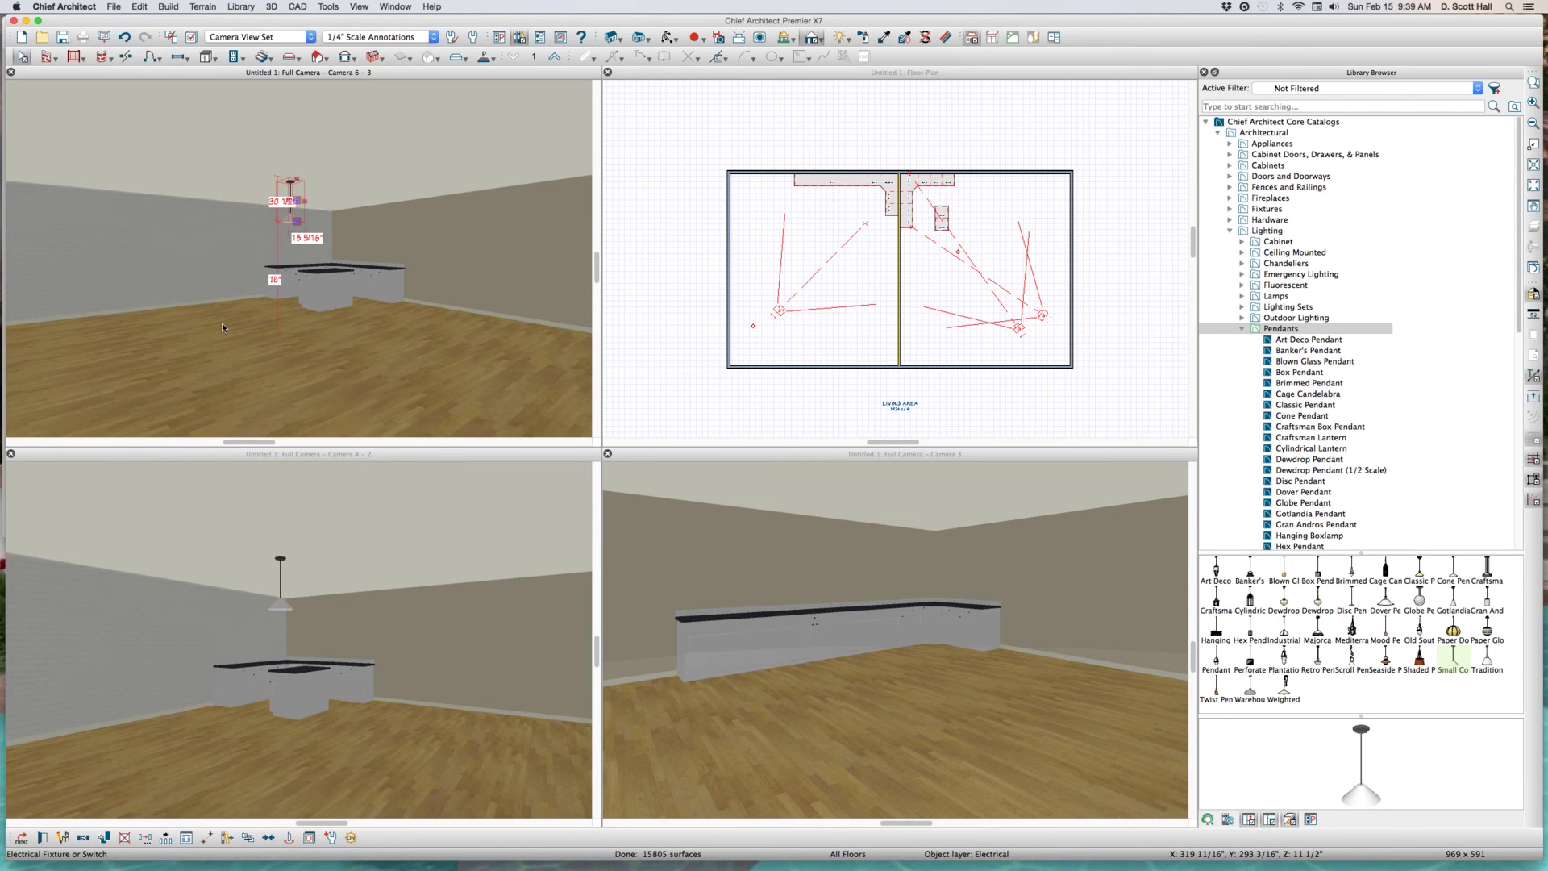
pyautogui.click(214, 347)
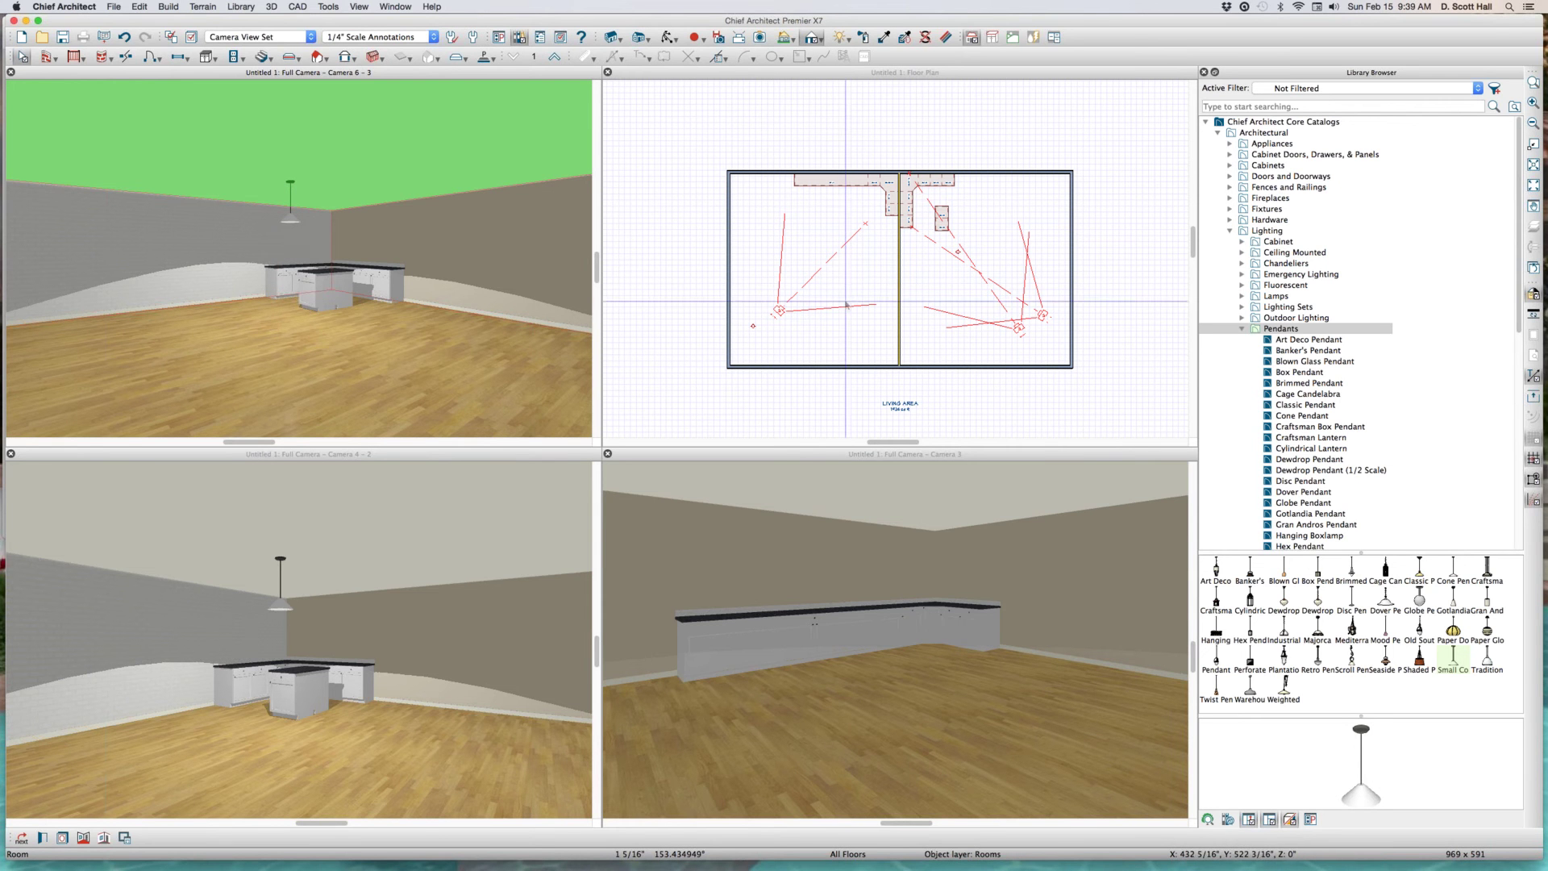
pyautogui.press('Escape')
# - Move the Small Cone Pendant behind the two cameras, near the lower right corner of the right room
pyautogui.click(956, 251)
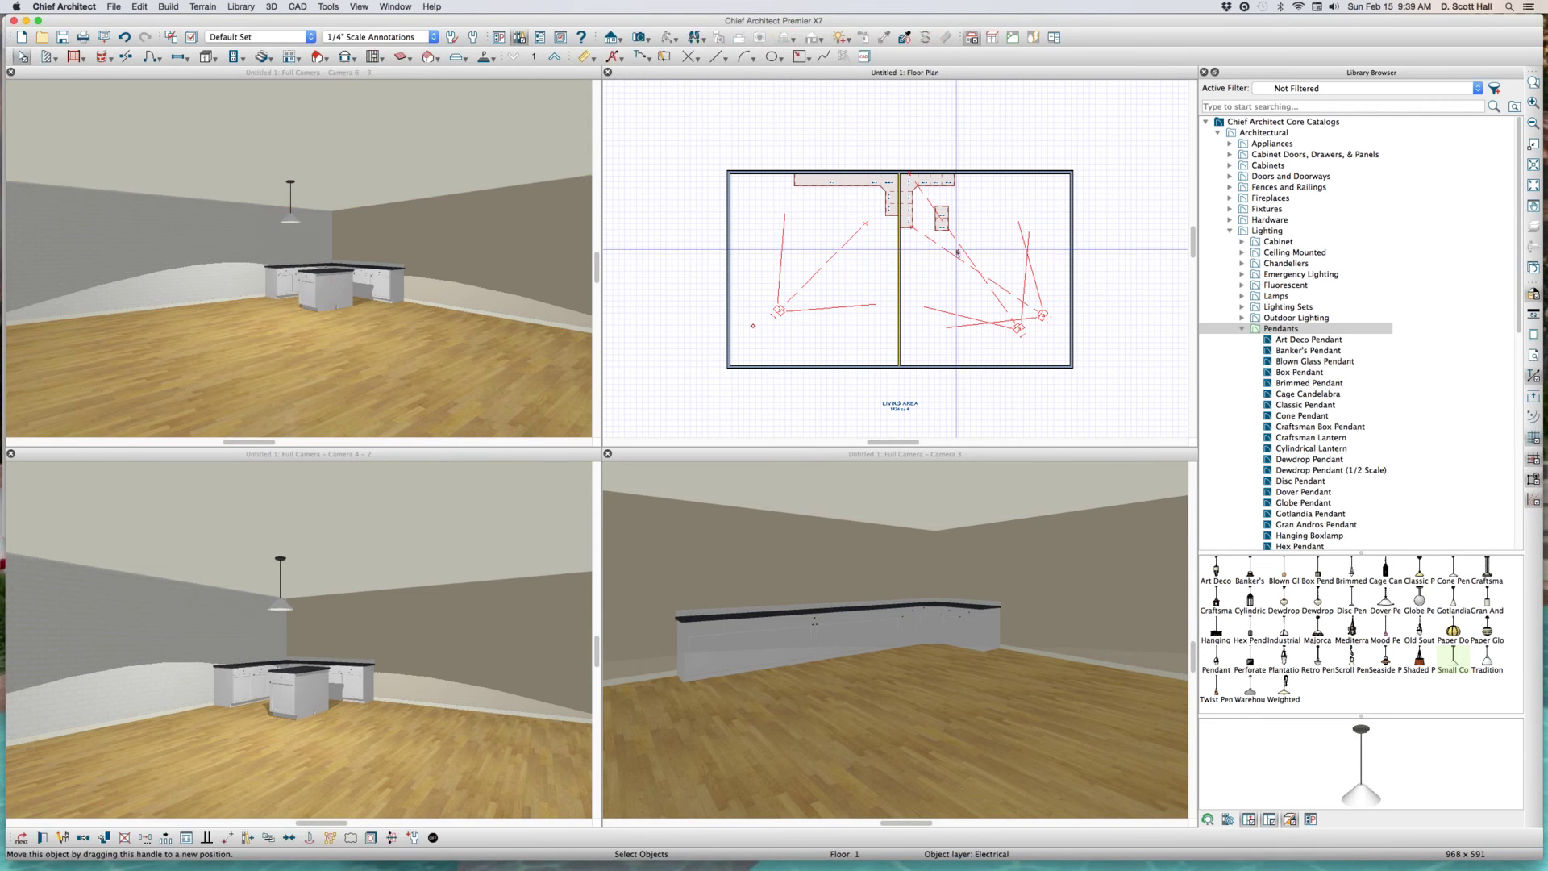
pyautogui.moveTo(956, 251); pyautogui.dragTo(1043, 341)
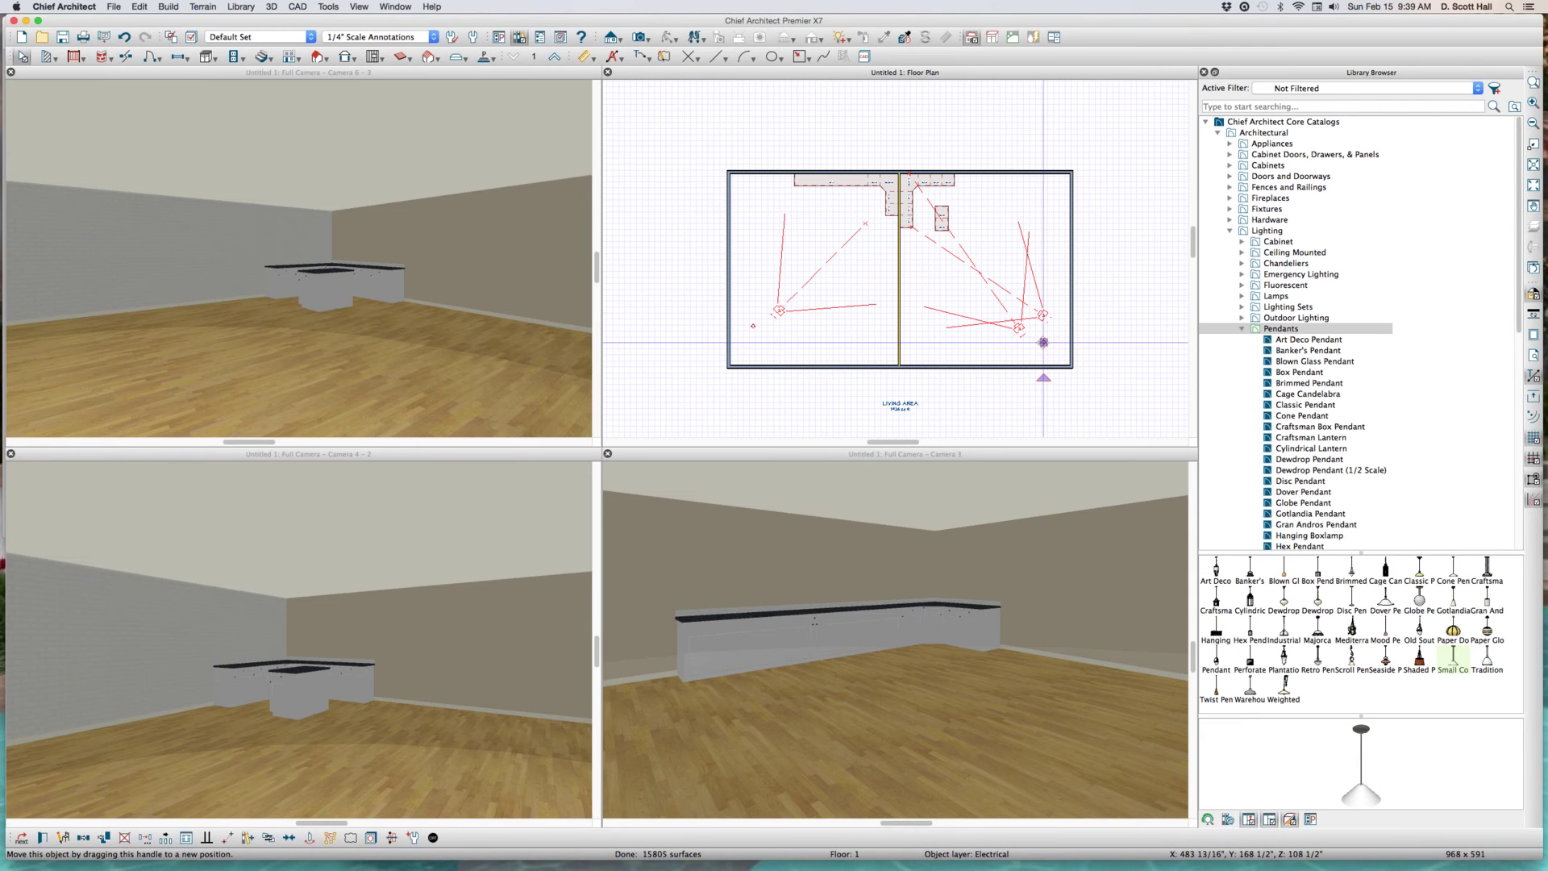
pyautogui.click(936, 342)
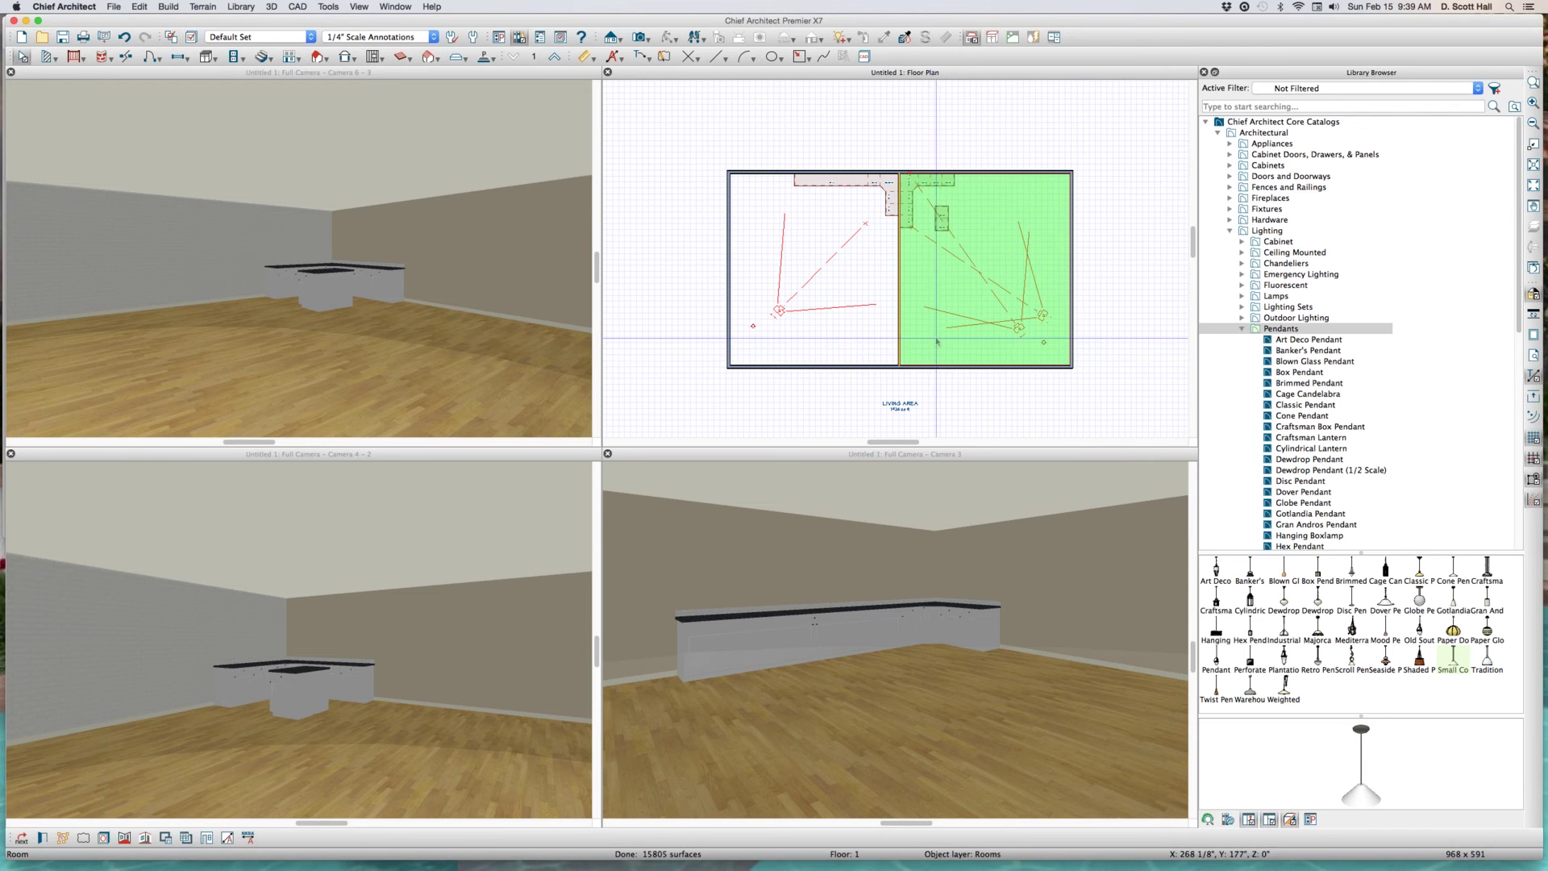
# - Review the Small Cone Pendant's light source settings in its Electrical Service Specification
pyautogui.click(1042, 343)
pyautogui.press('super+e')
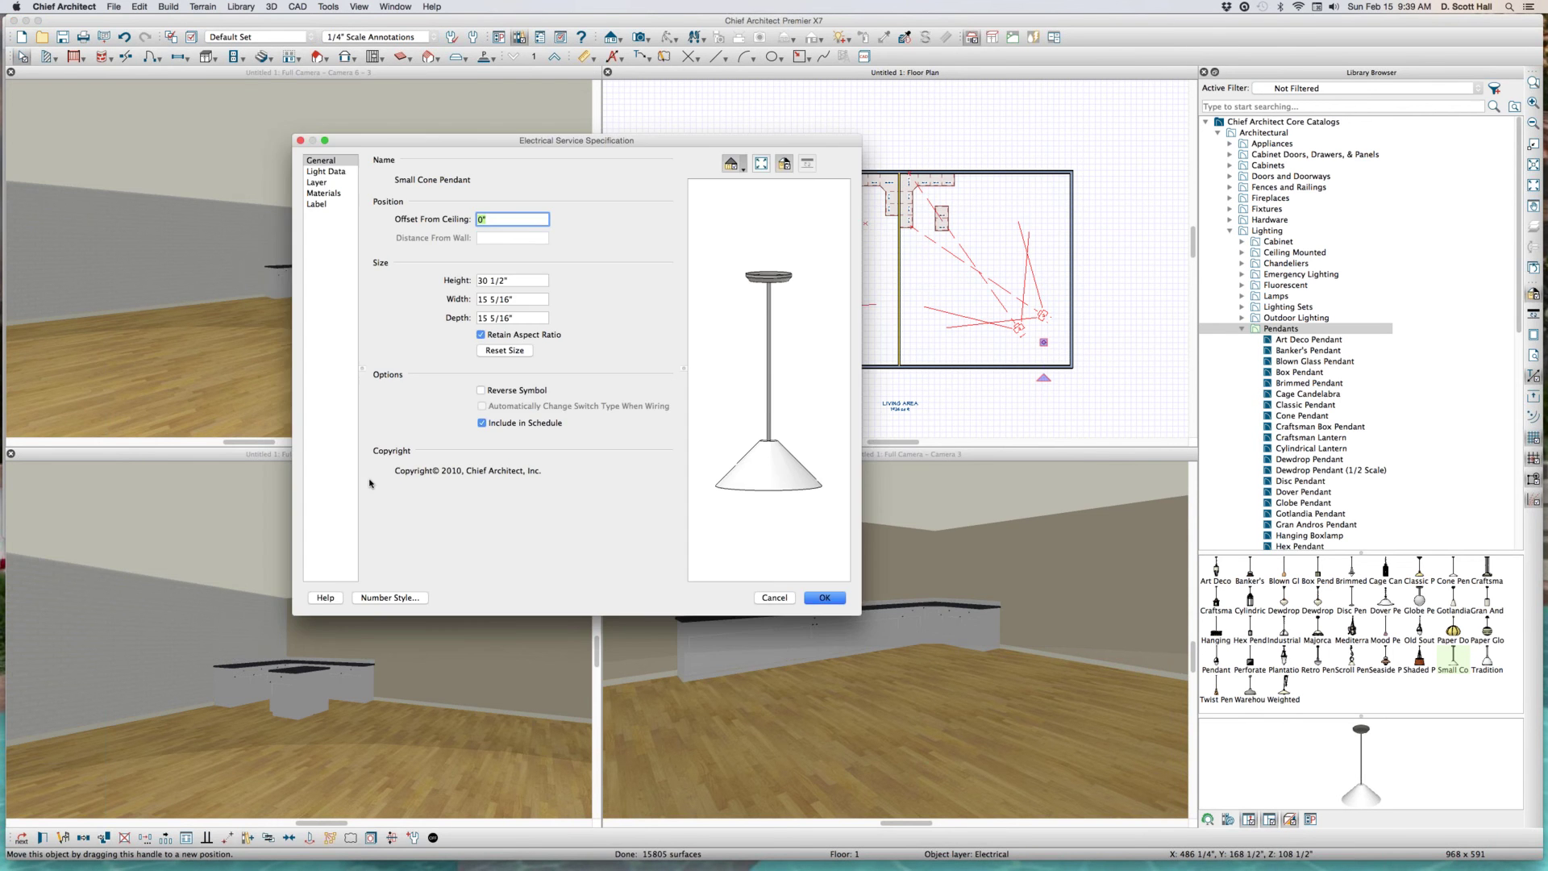
pyautogui.click(325, 172)
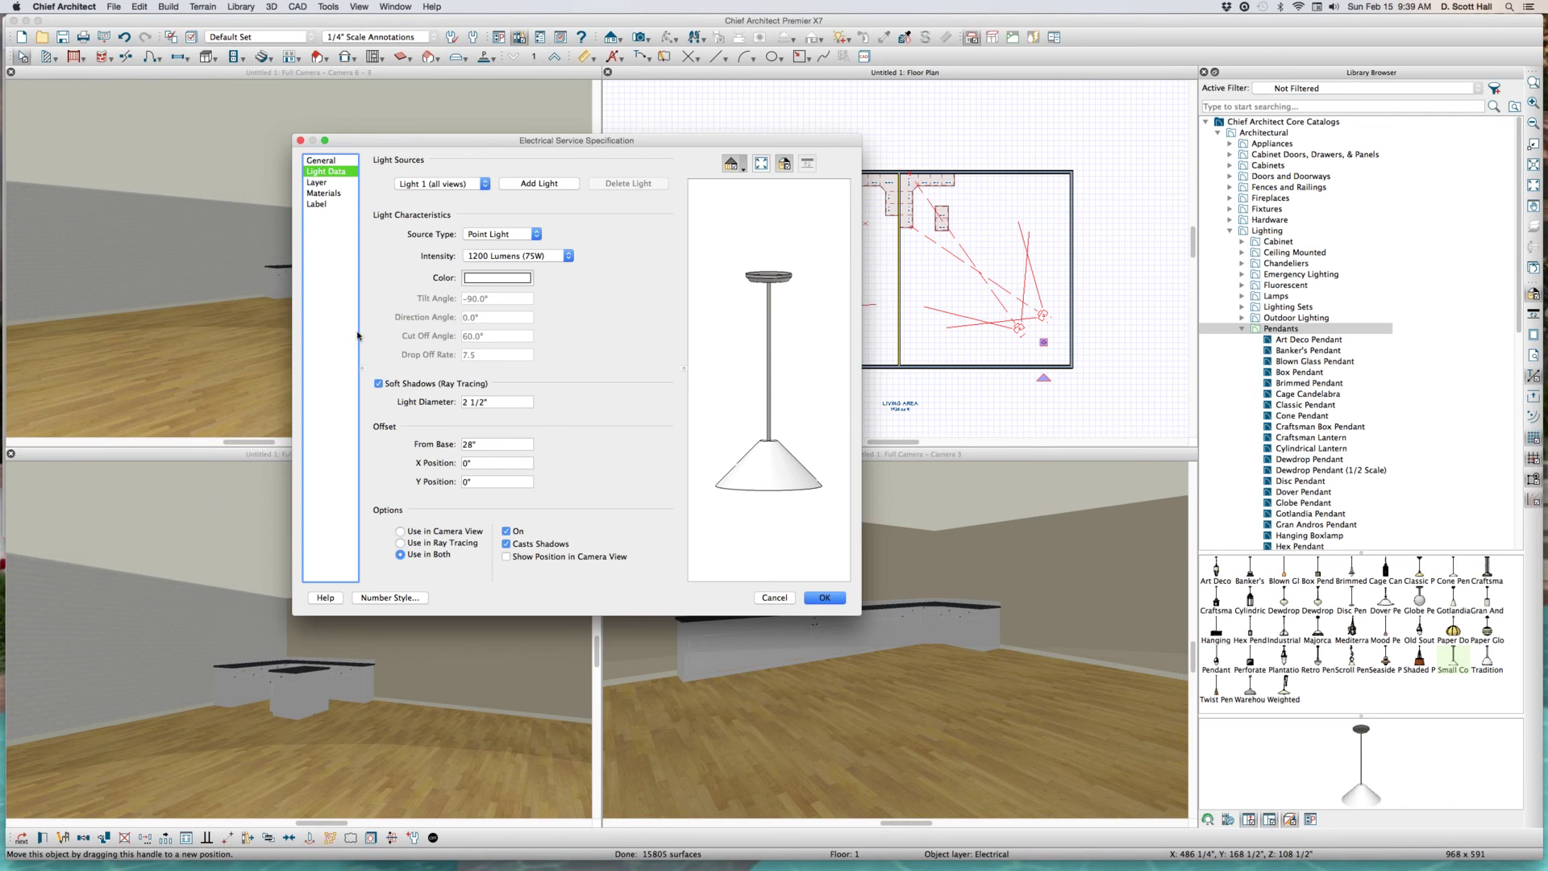
pyautogui.click(823, 598)
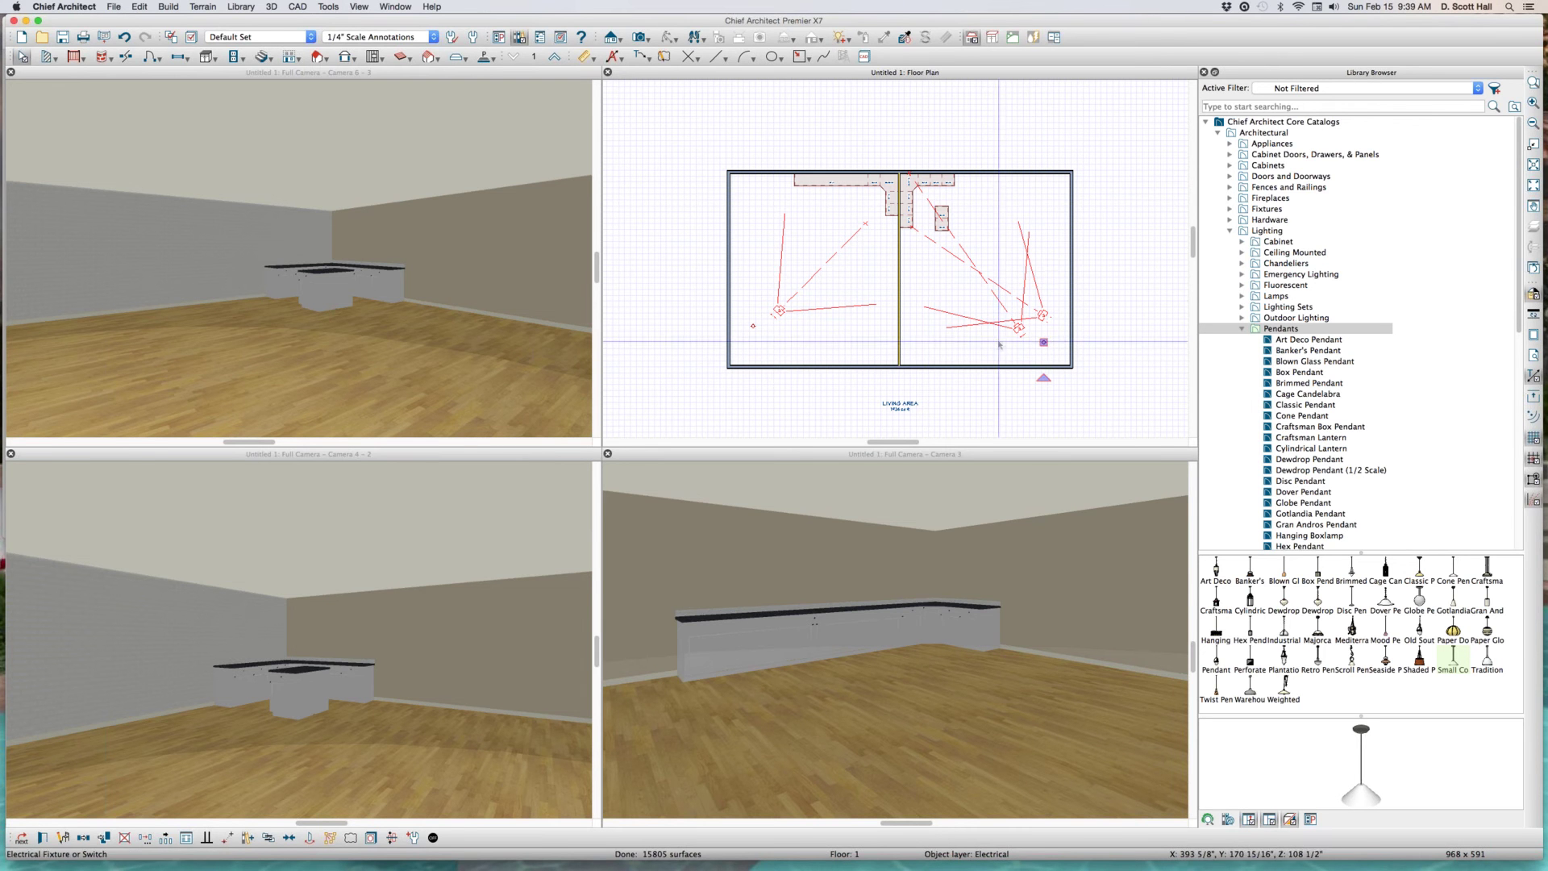
pyautogui.click(946, 298)
pyautogui.press('Escape')
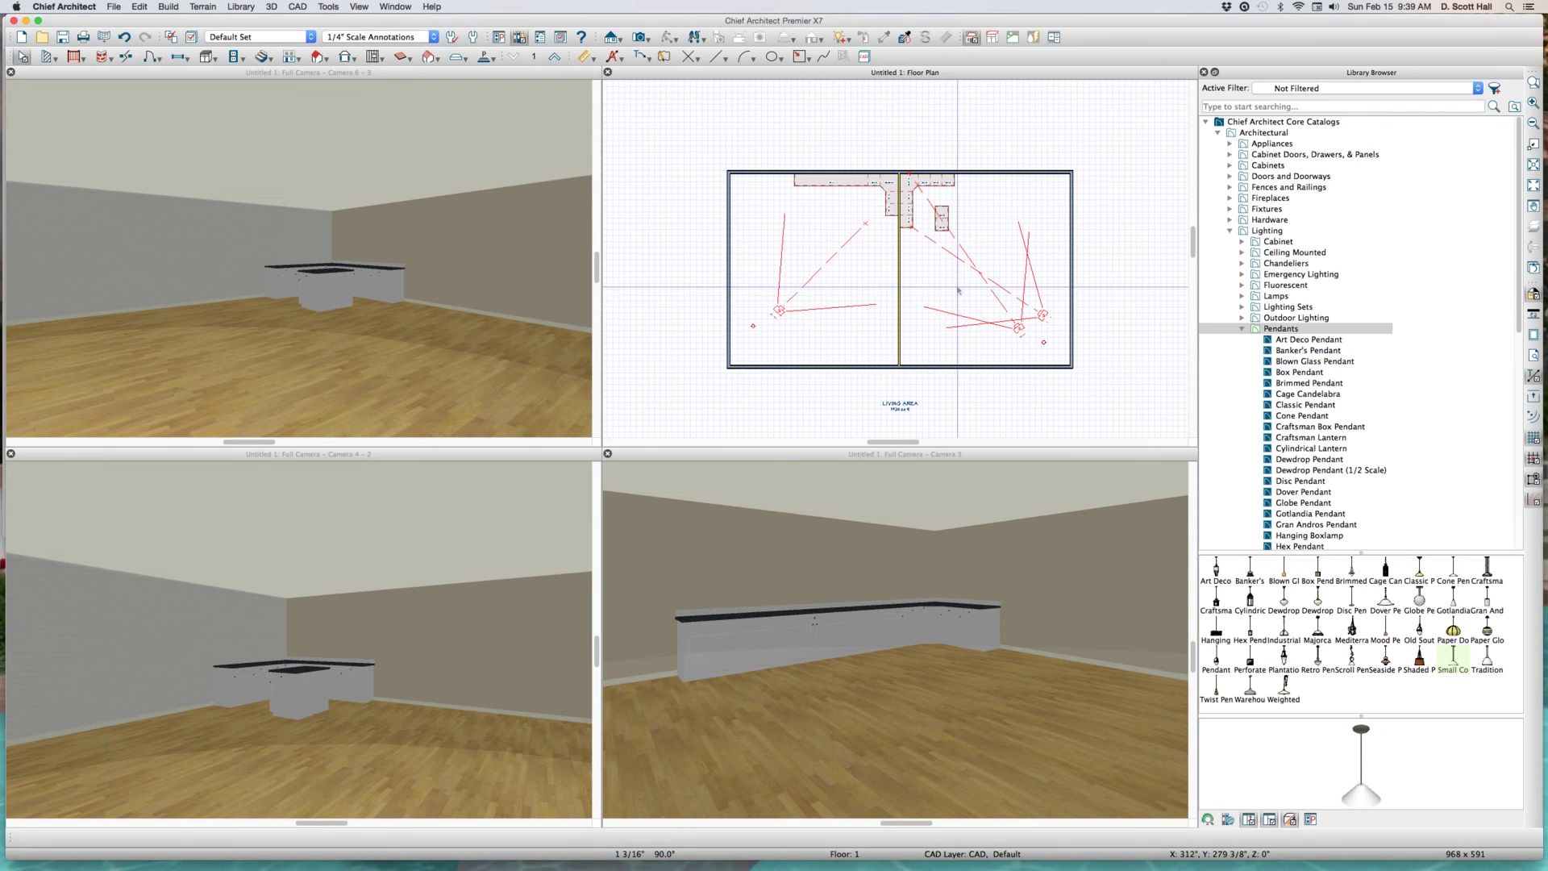
# - Add two separate lights to the right room, one below the island and one to the island's right
pyautogui.click(839, 37)
pyautogui.click(946, 280)
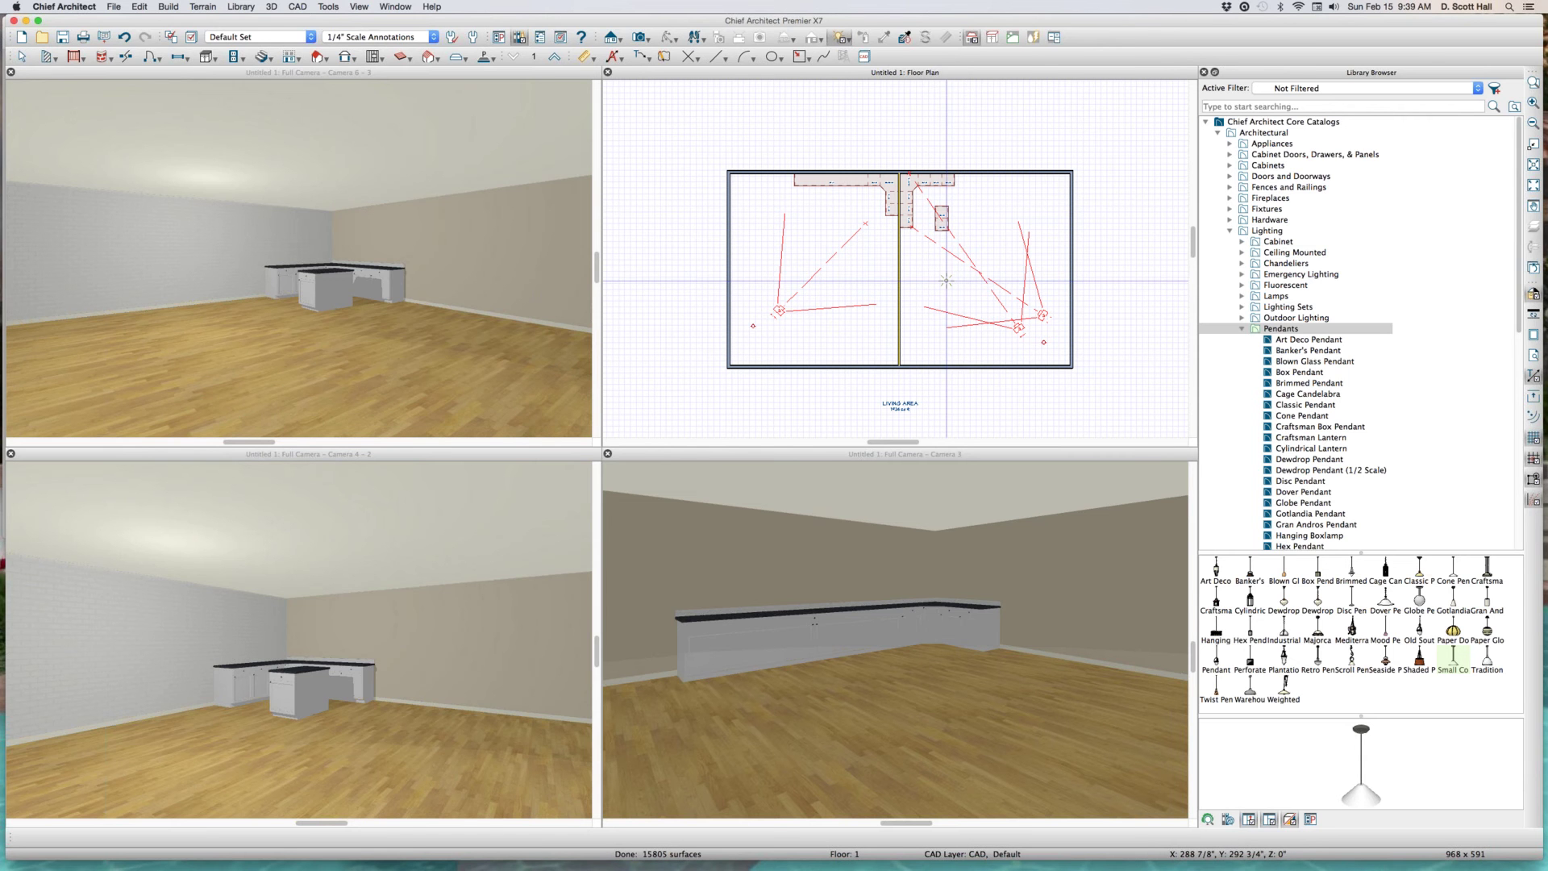
pyautogui.click(946, 281)
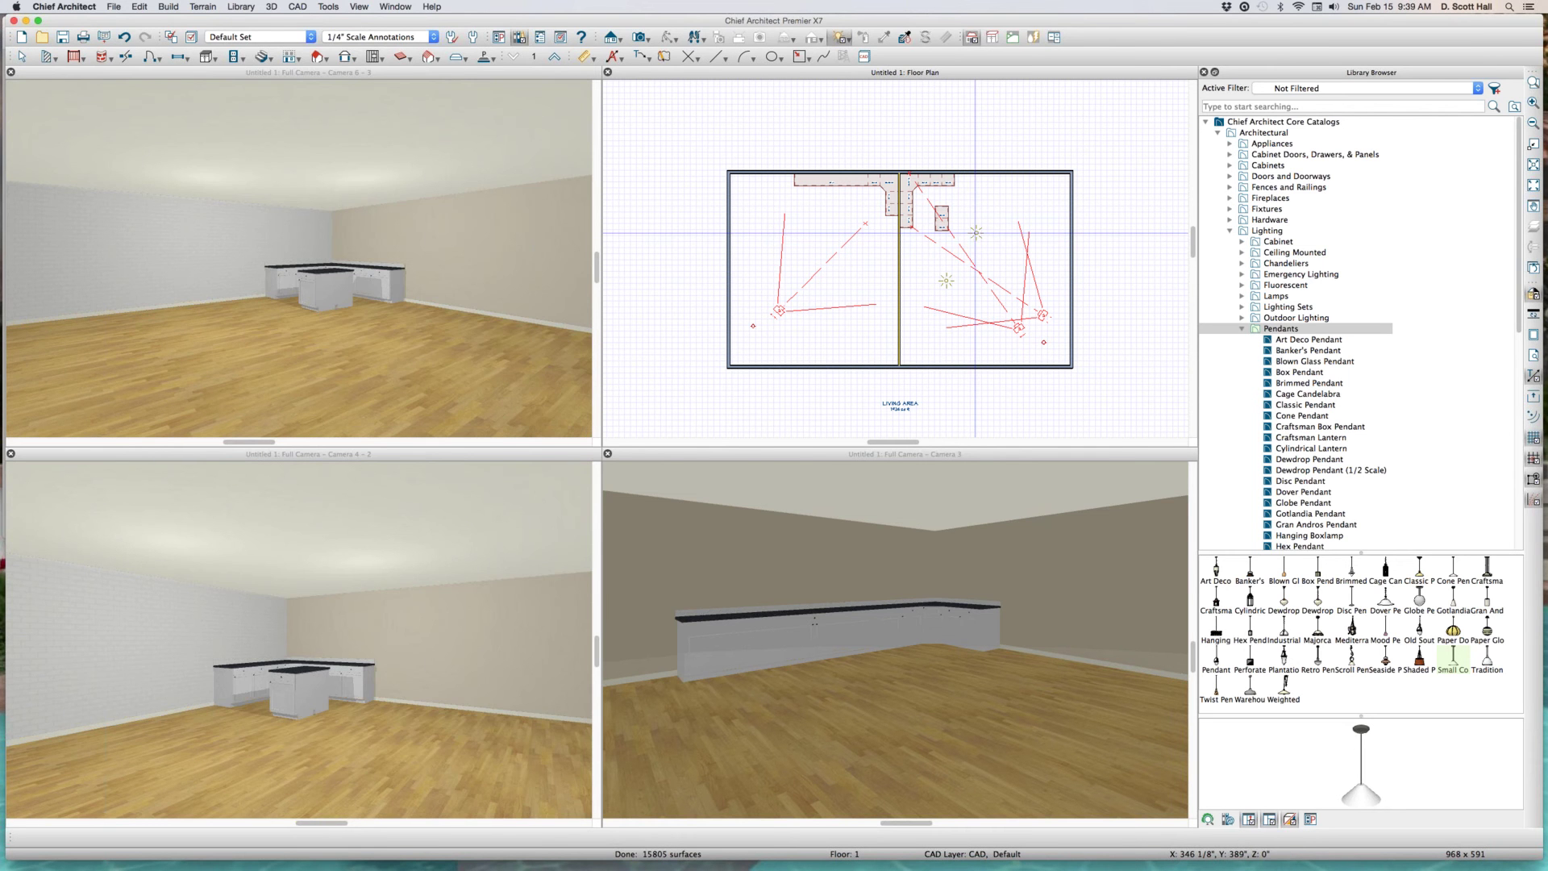
# - Delete both added lights from the right room in the floor plan
pyautogui.press('space')
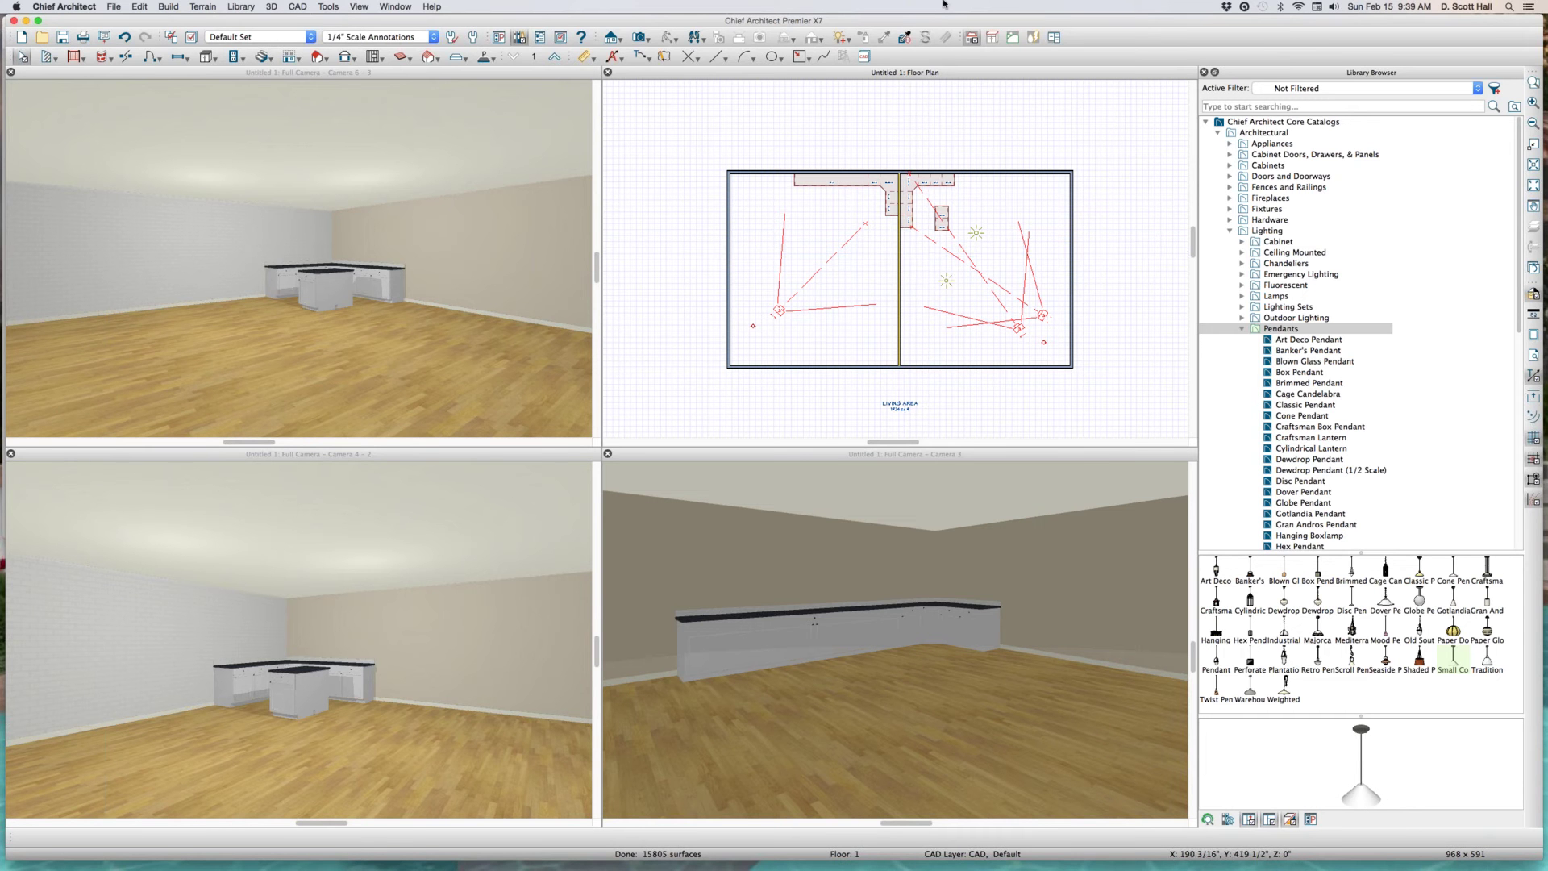
pyautogui.click(976, 233)
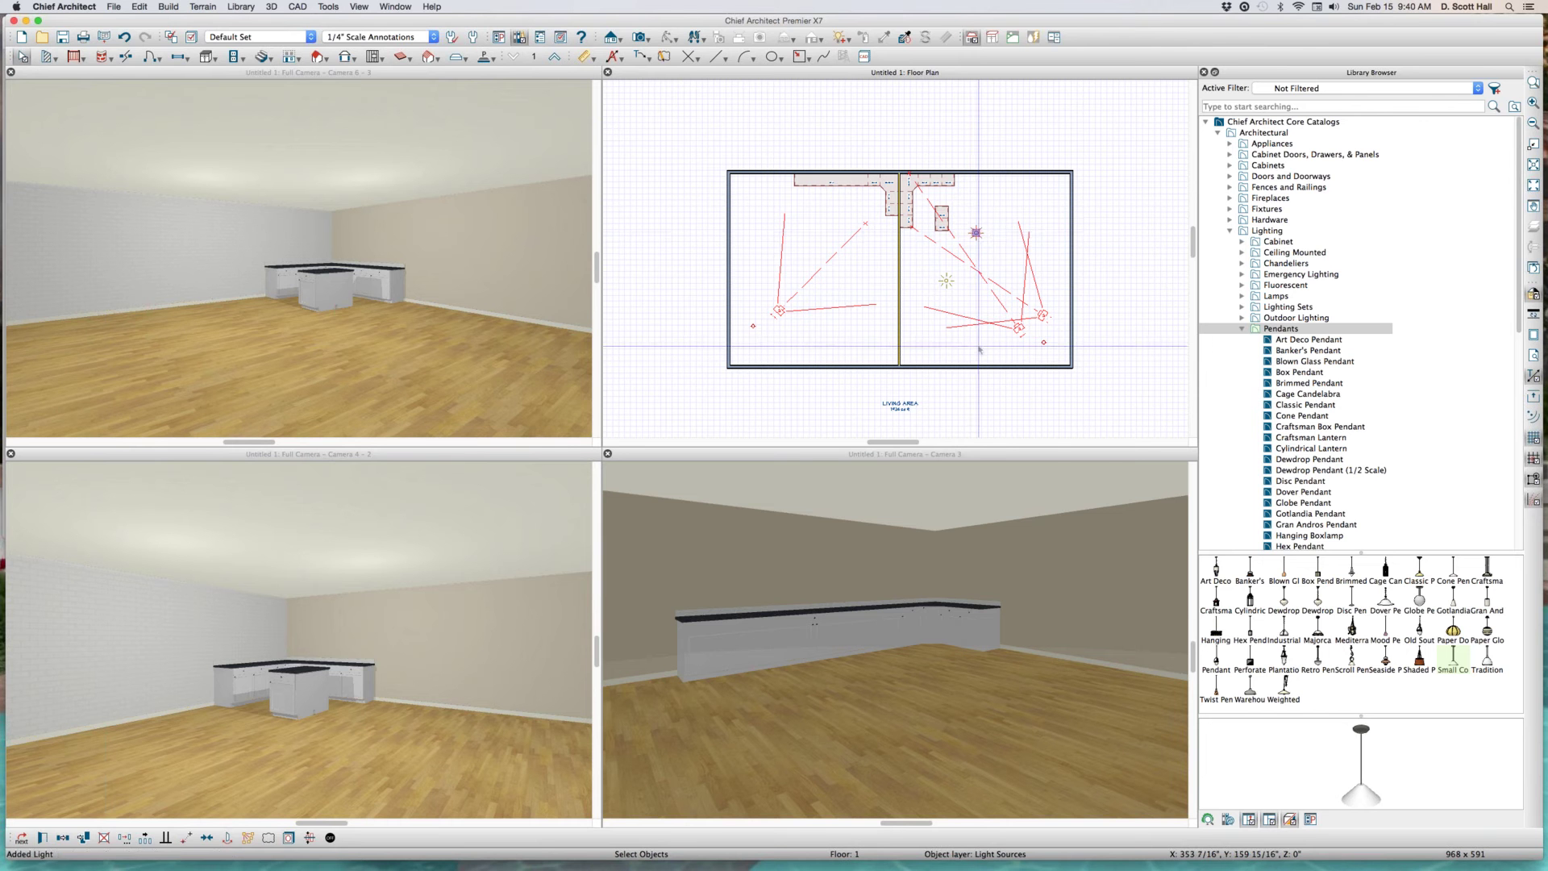
pyautogui.keyDown('shift'); pyautogui.click(945, 280); pyautogui.keyUp('shift')
pyautogui.press('Delete')
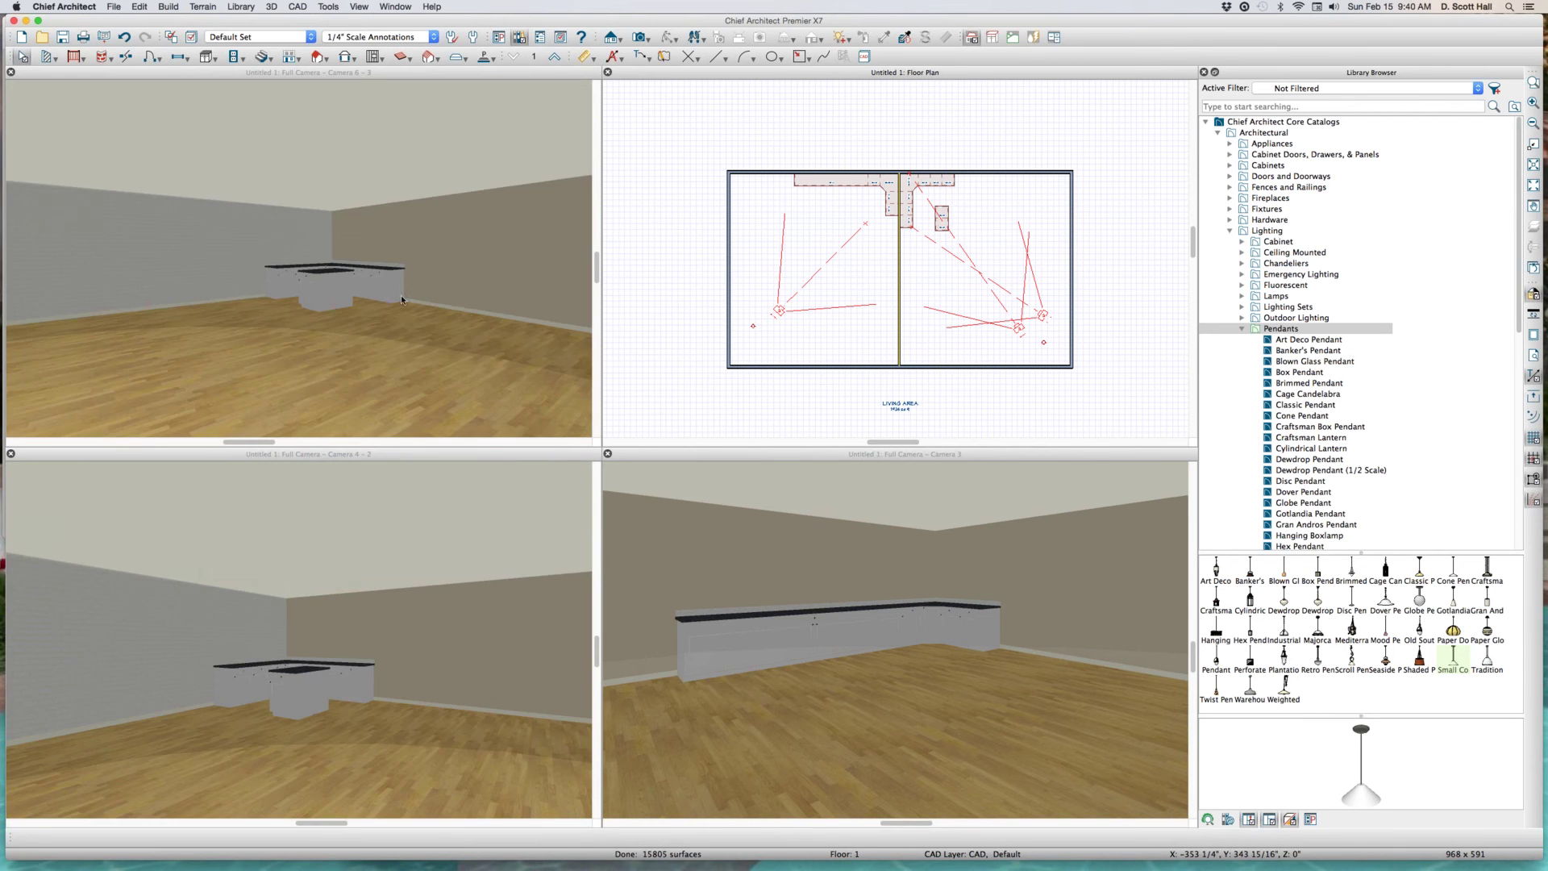
# - Move the right room's pendant from behind the cameras to the open floor below the island
pyautogui.click(331, 243)
pyautogui.scroll(3, 278, 282)
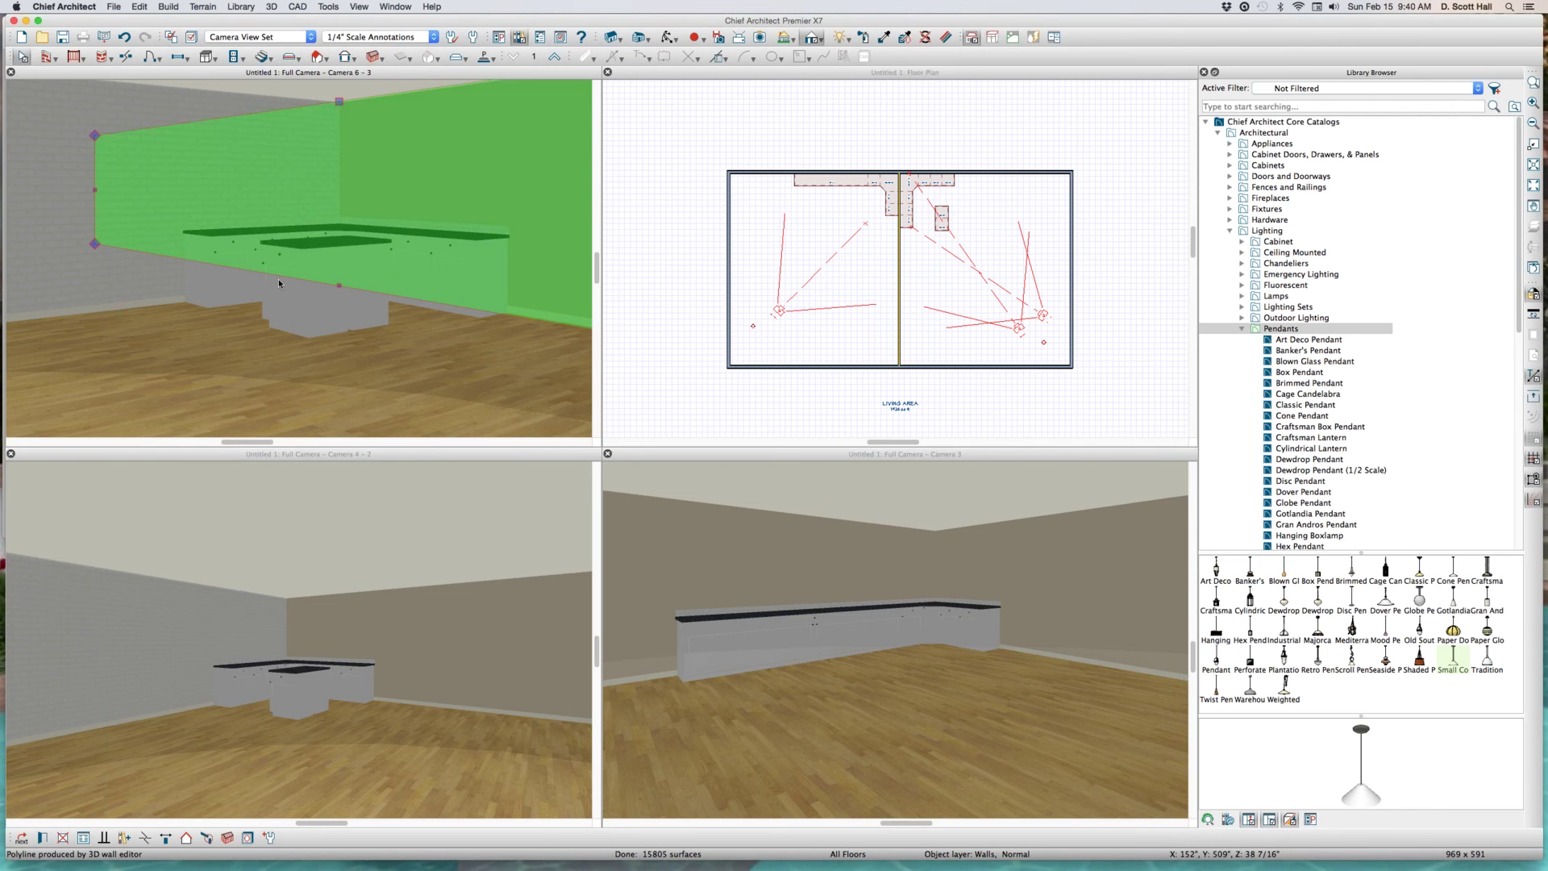
pyautogui.press('Escape')
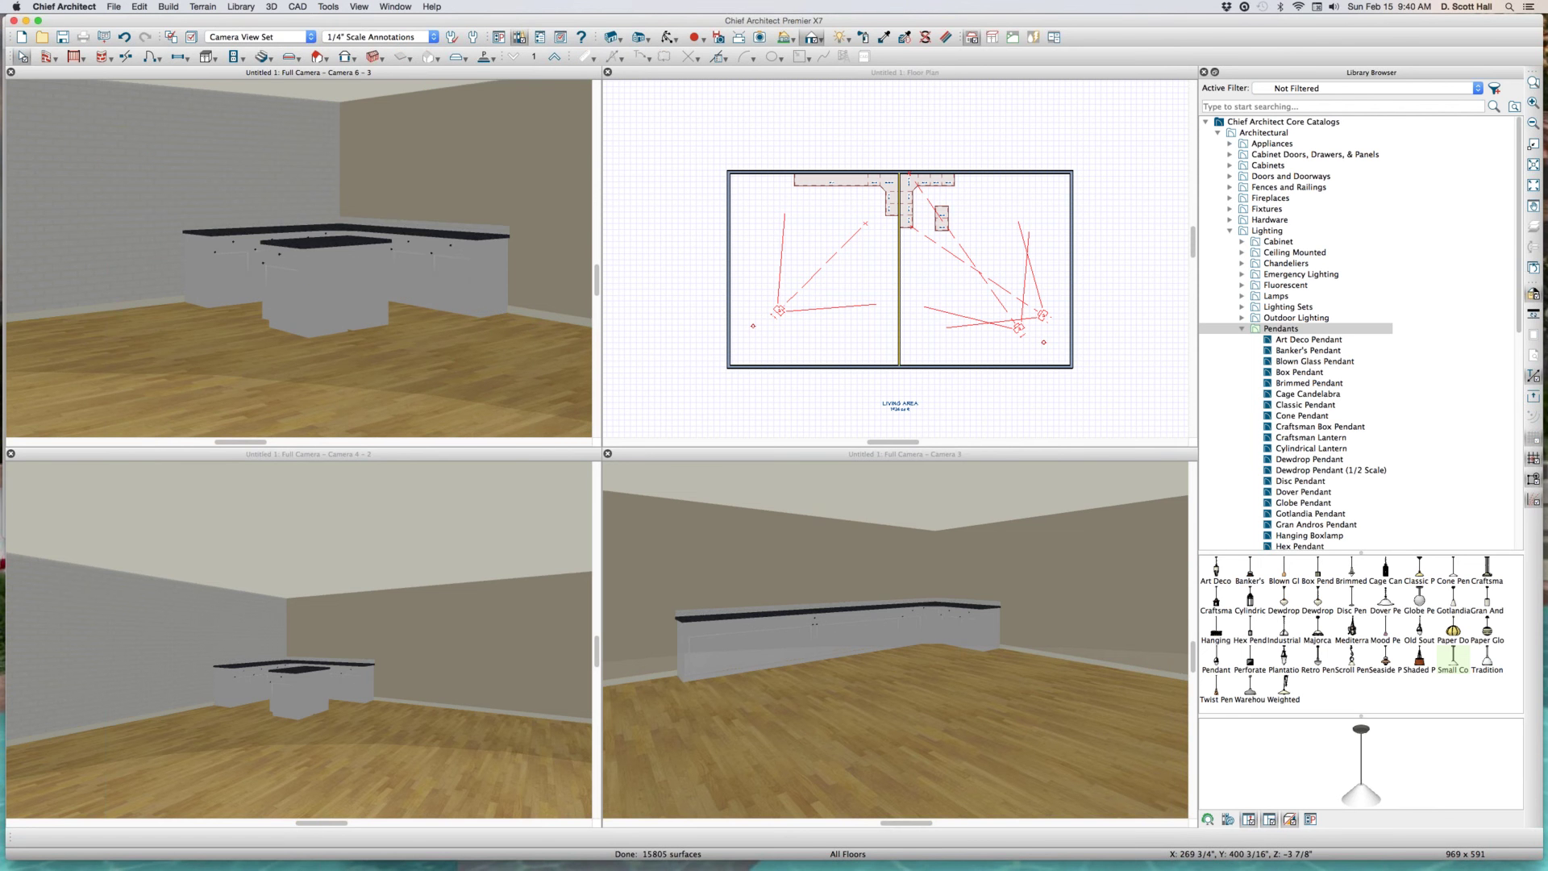
pyautogui.click(951, 286)
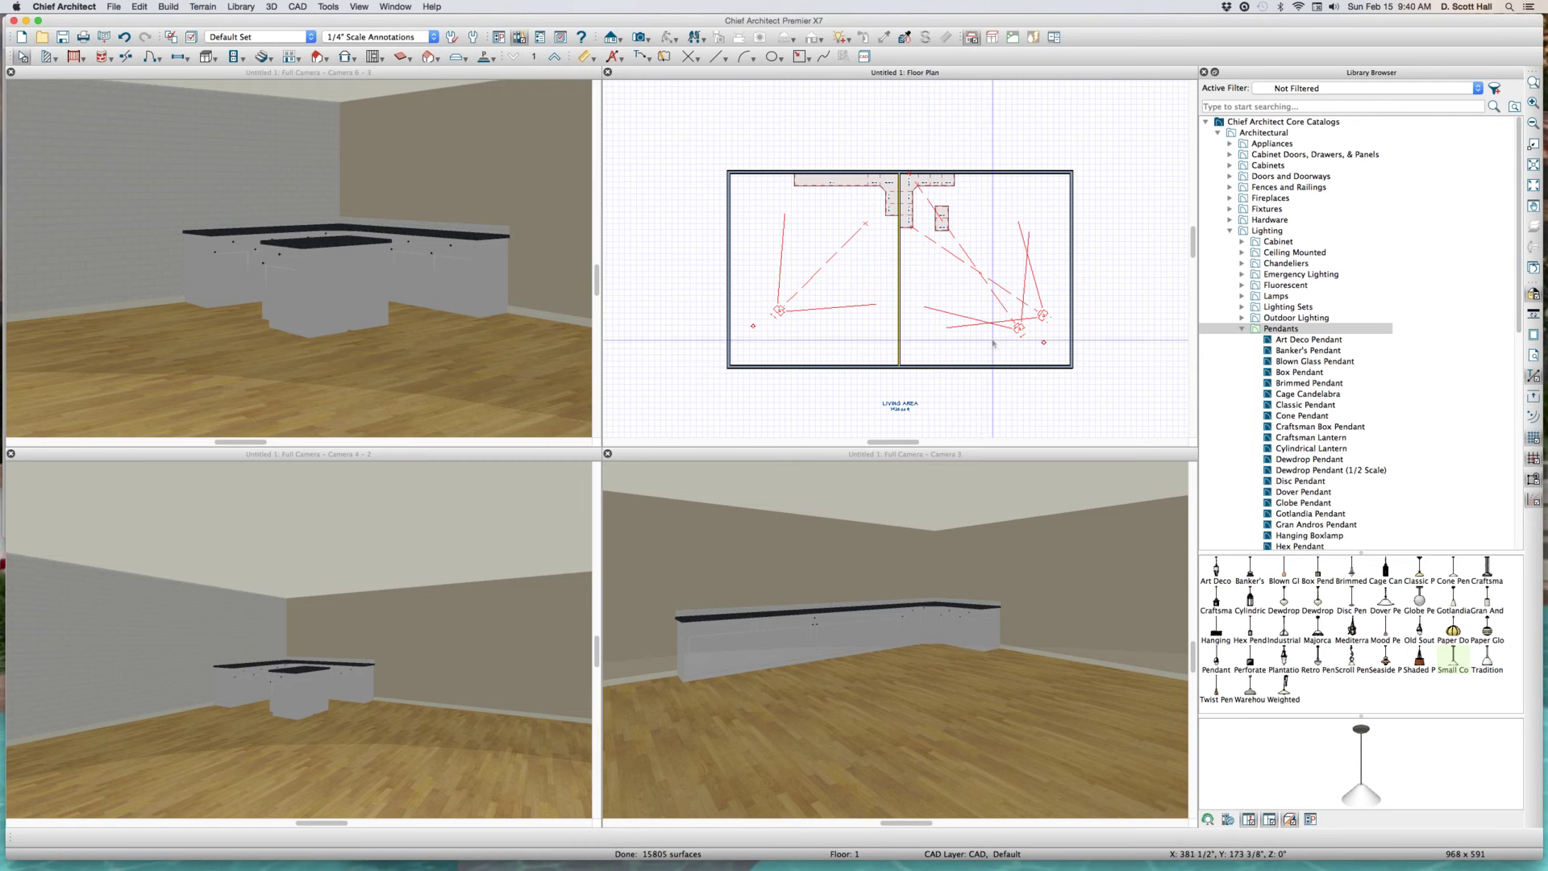
pyautogui.click(1044, 342)
pyautogui.moveTo(1044, 341); pyautogui.dragTo(968, 253)
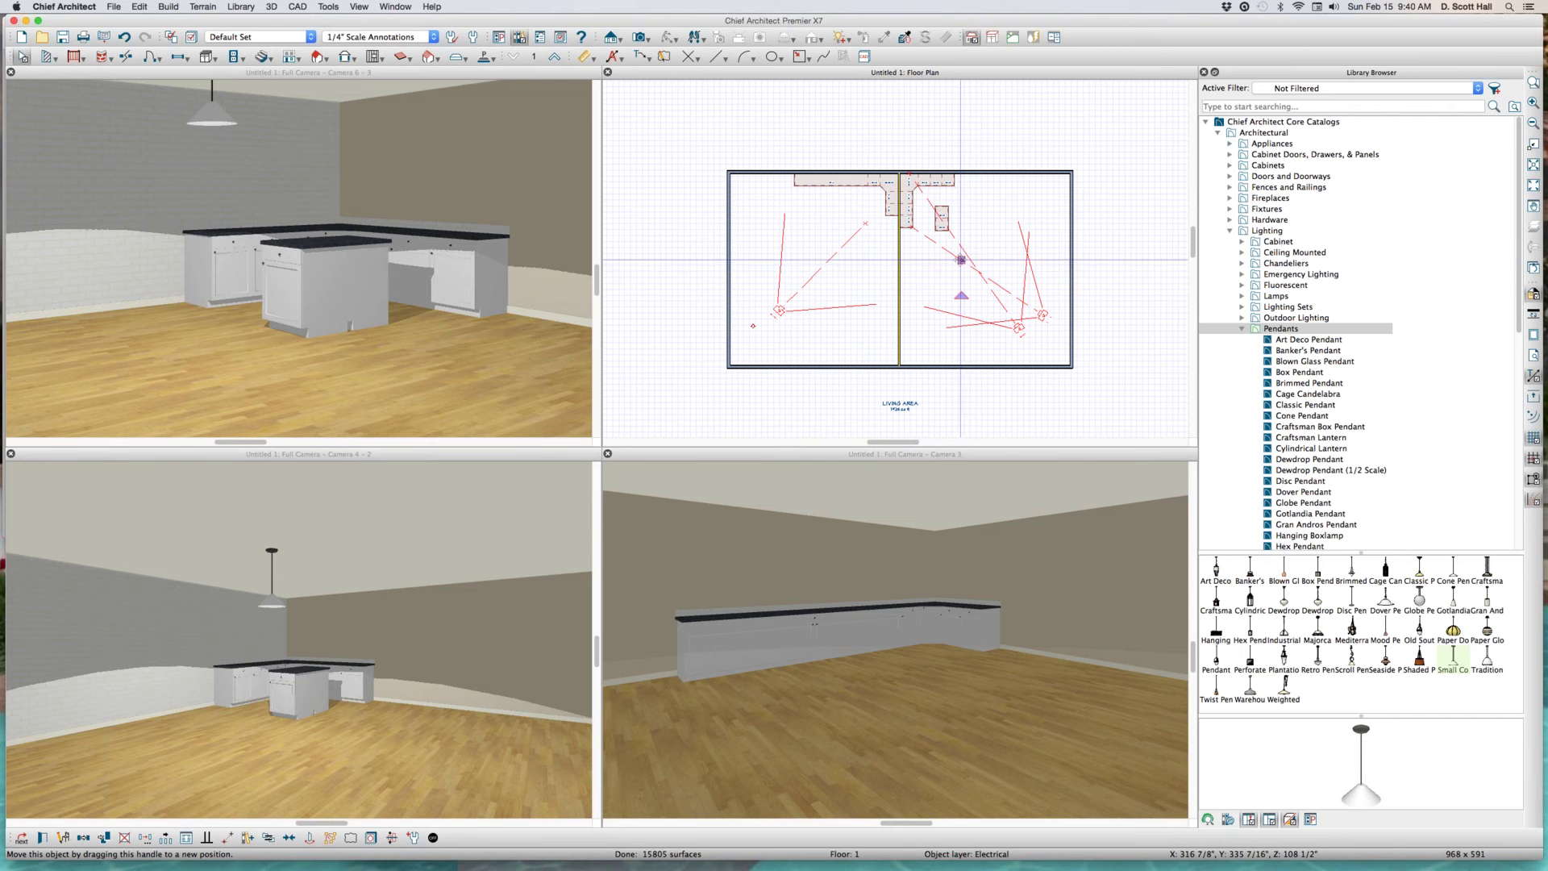
# - Move the pendant between the corner cabinets and the island, then back behind the cameras near the right room's lower right corner
pyautogui.press('Escape')
pyautogui.moveTo(962, 259); pyautogui.dragTo(926, 202)
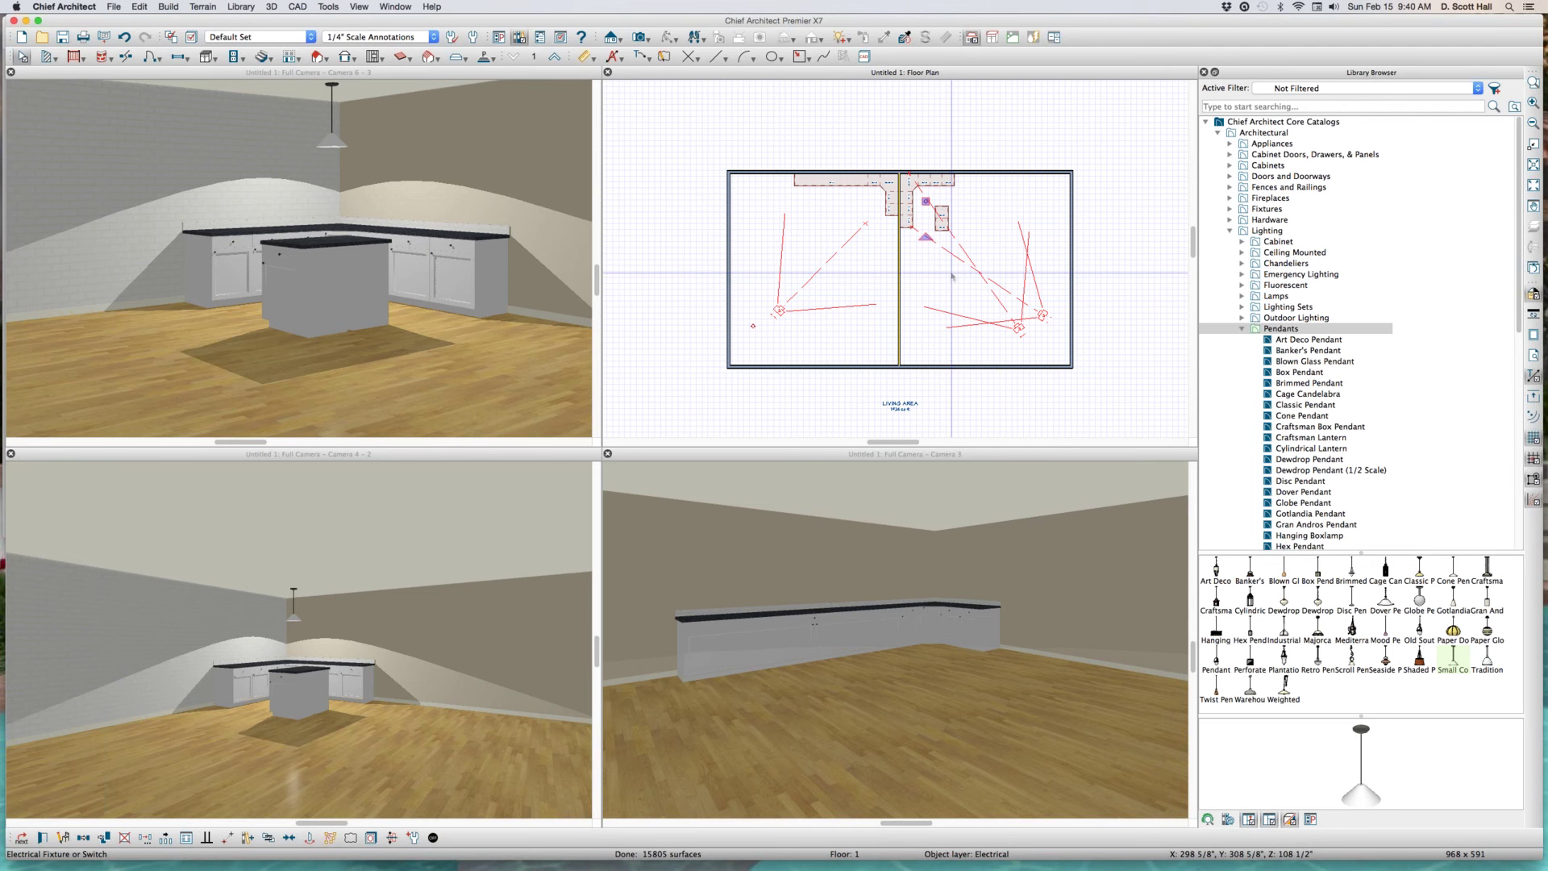
pyautogui.moveTo(925, 201); pyautogui.dragTo(1046, 337)
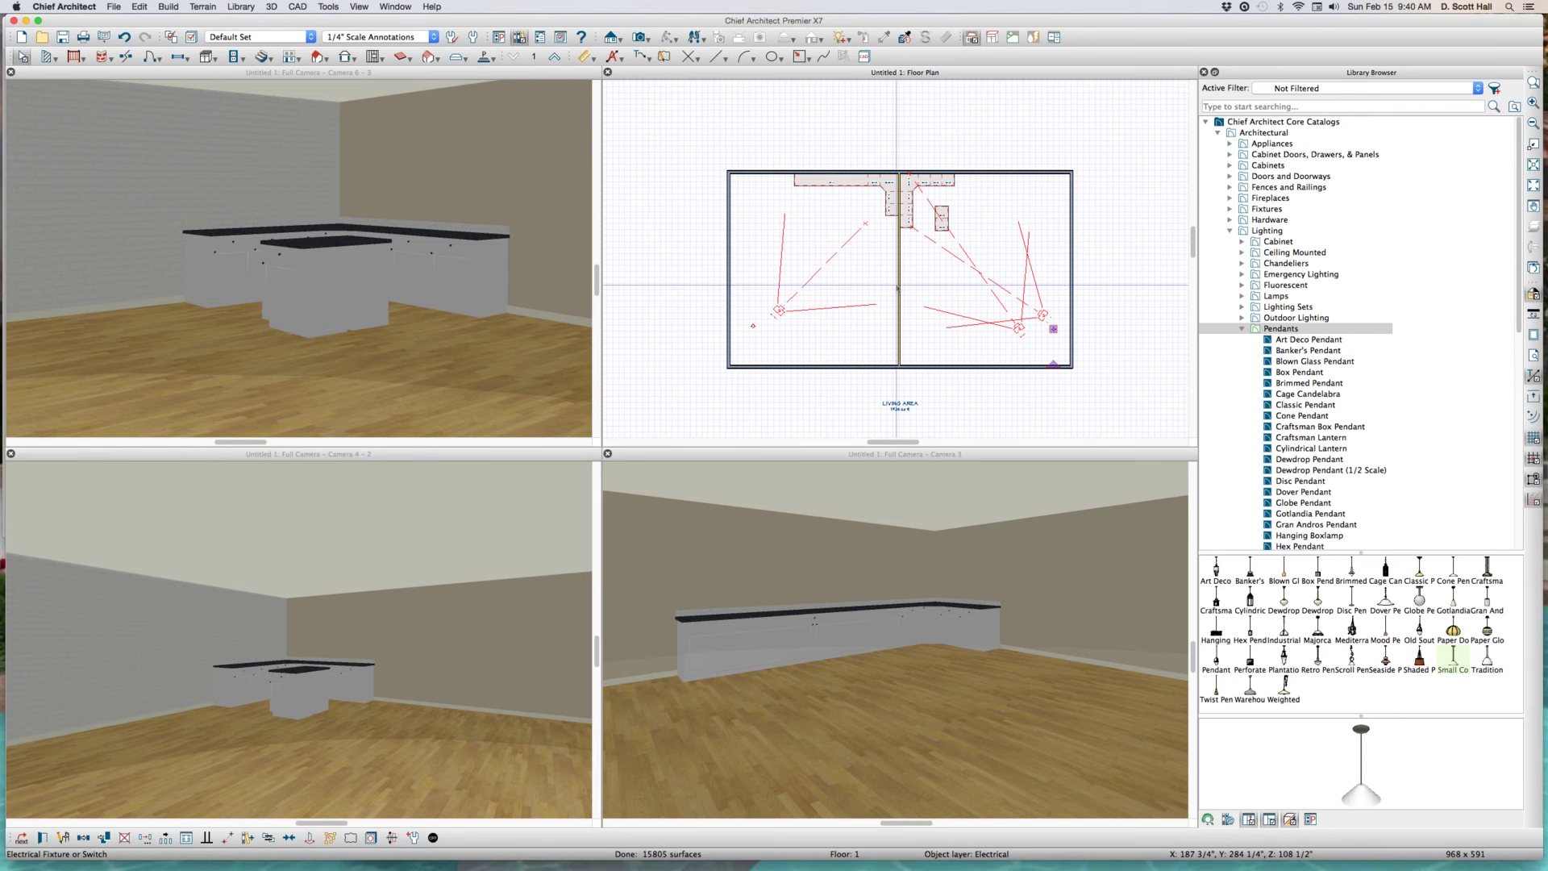
# - Add two lights to the right room, one just below the island and one to its lower right
pyautogui.press('space')
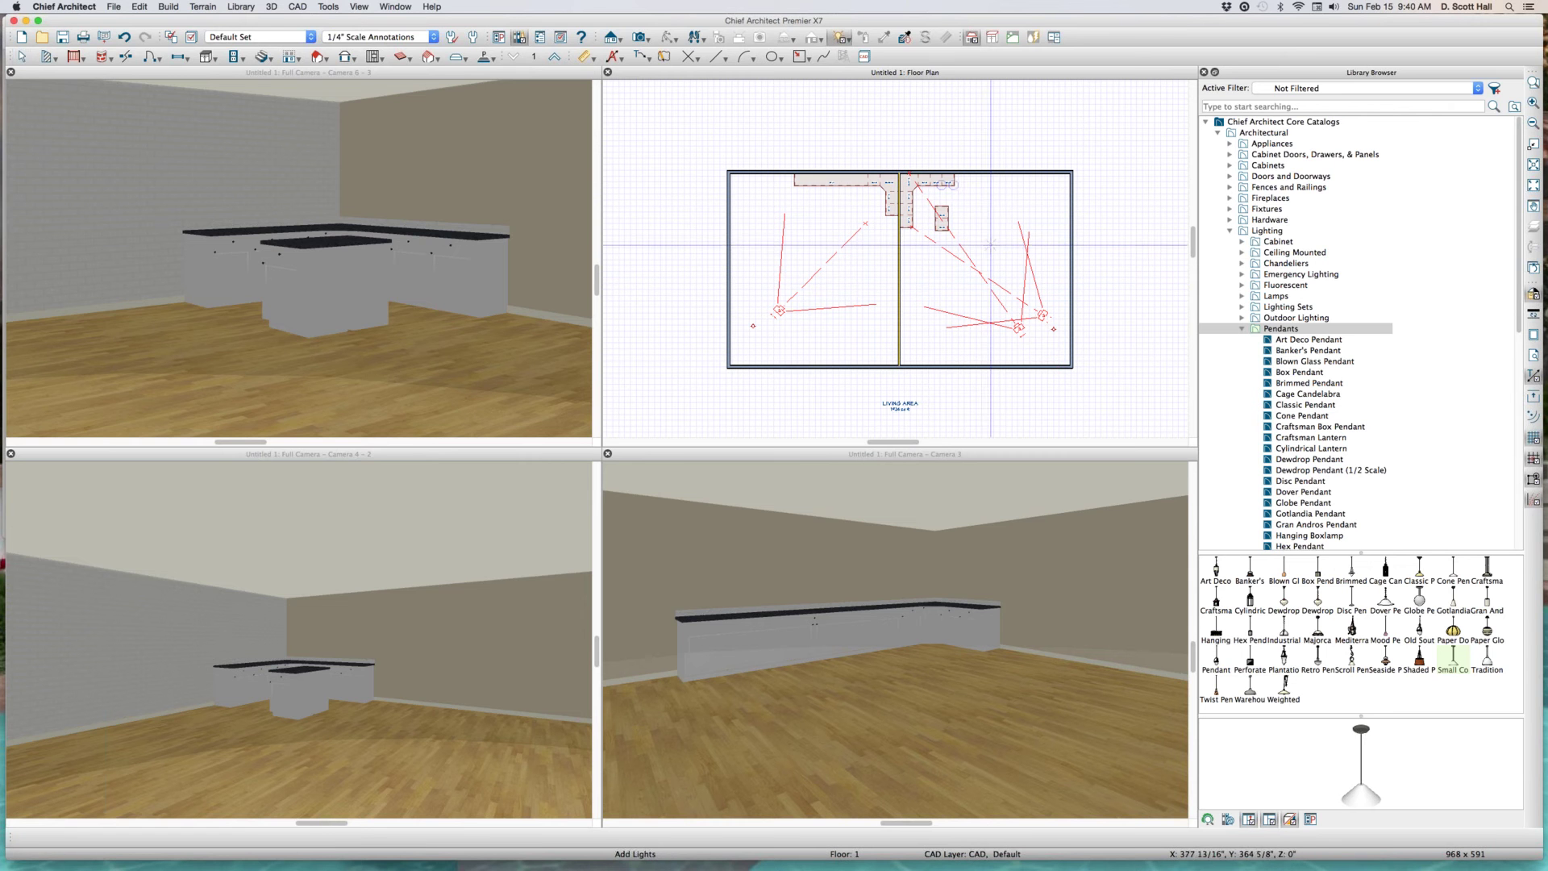
pyautogui.click(985, 246)
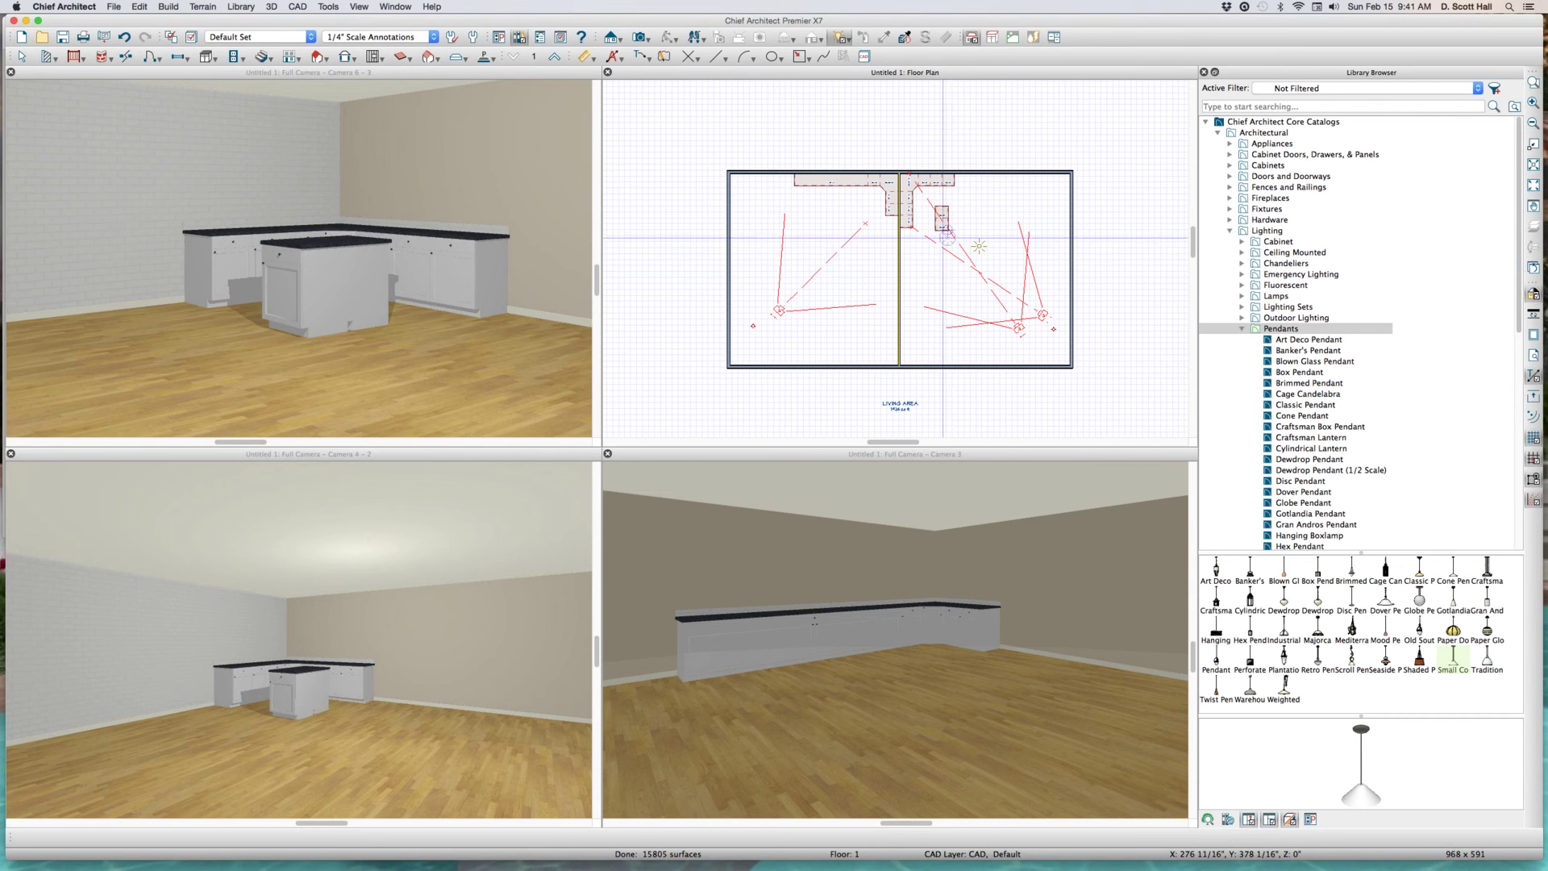
pyautogui.scroll(5, 969, 246)
pyautogui.scroll(-5, 927, 248)
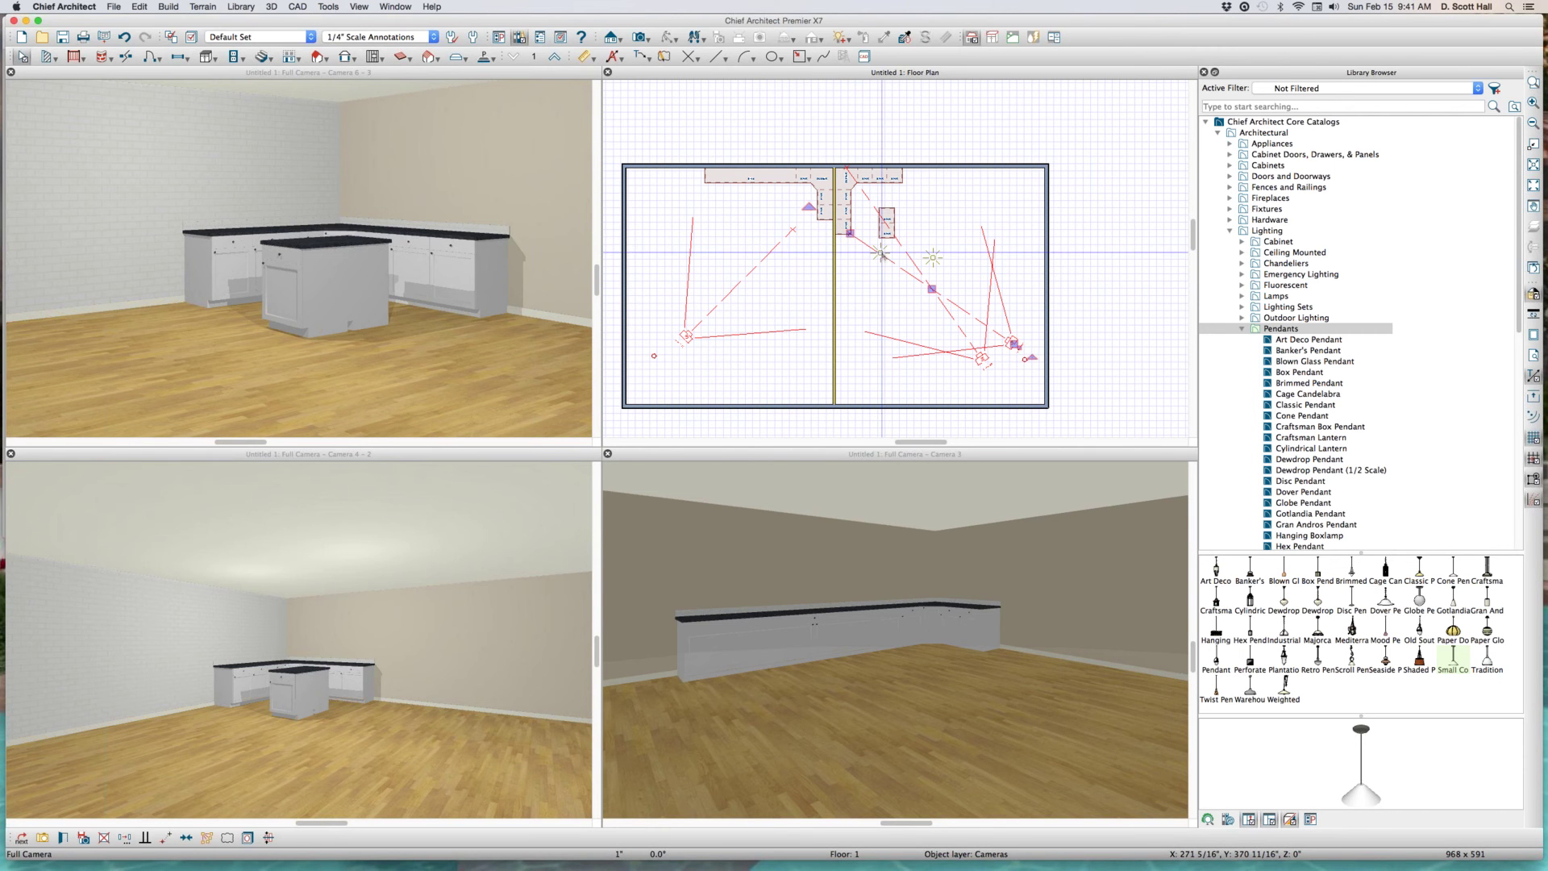
# - Select both added lights below the island in the floor plan and delete them
pyautogui.click(881, 254)
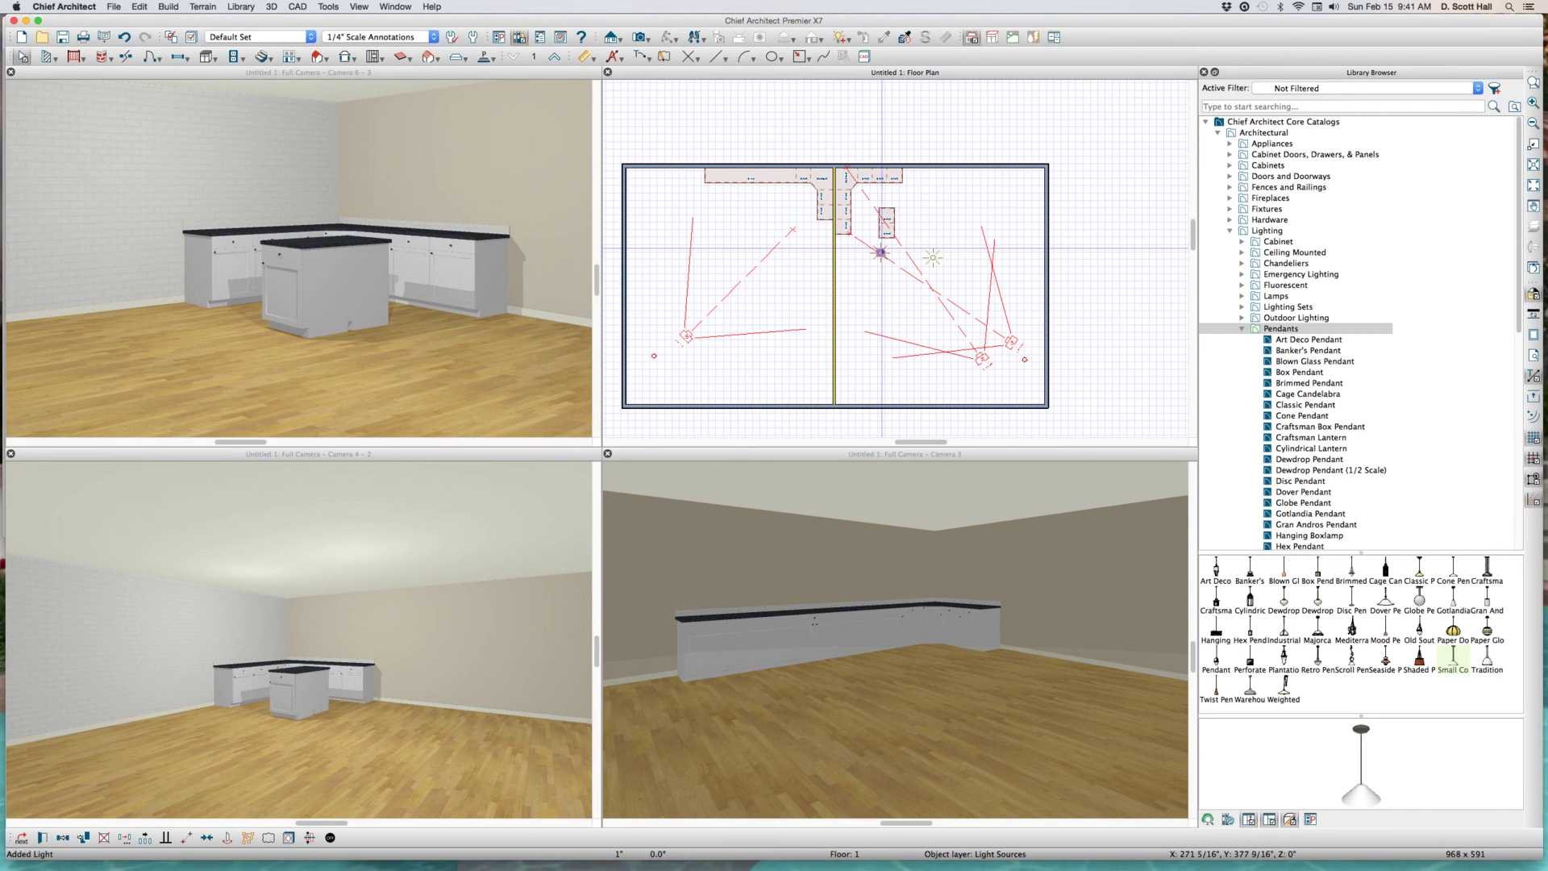
pyautogui.keyDown('shift'); pyautogui.click(931, 257); pyautogui.keyUp('shift')
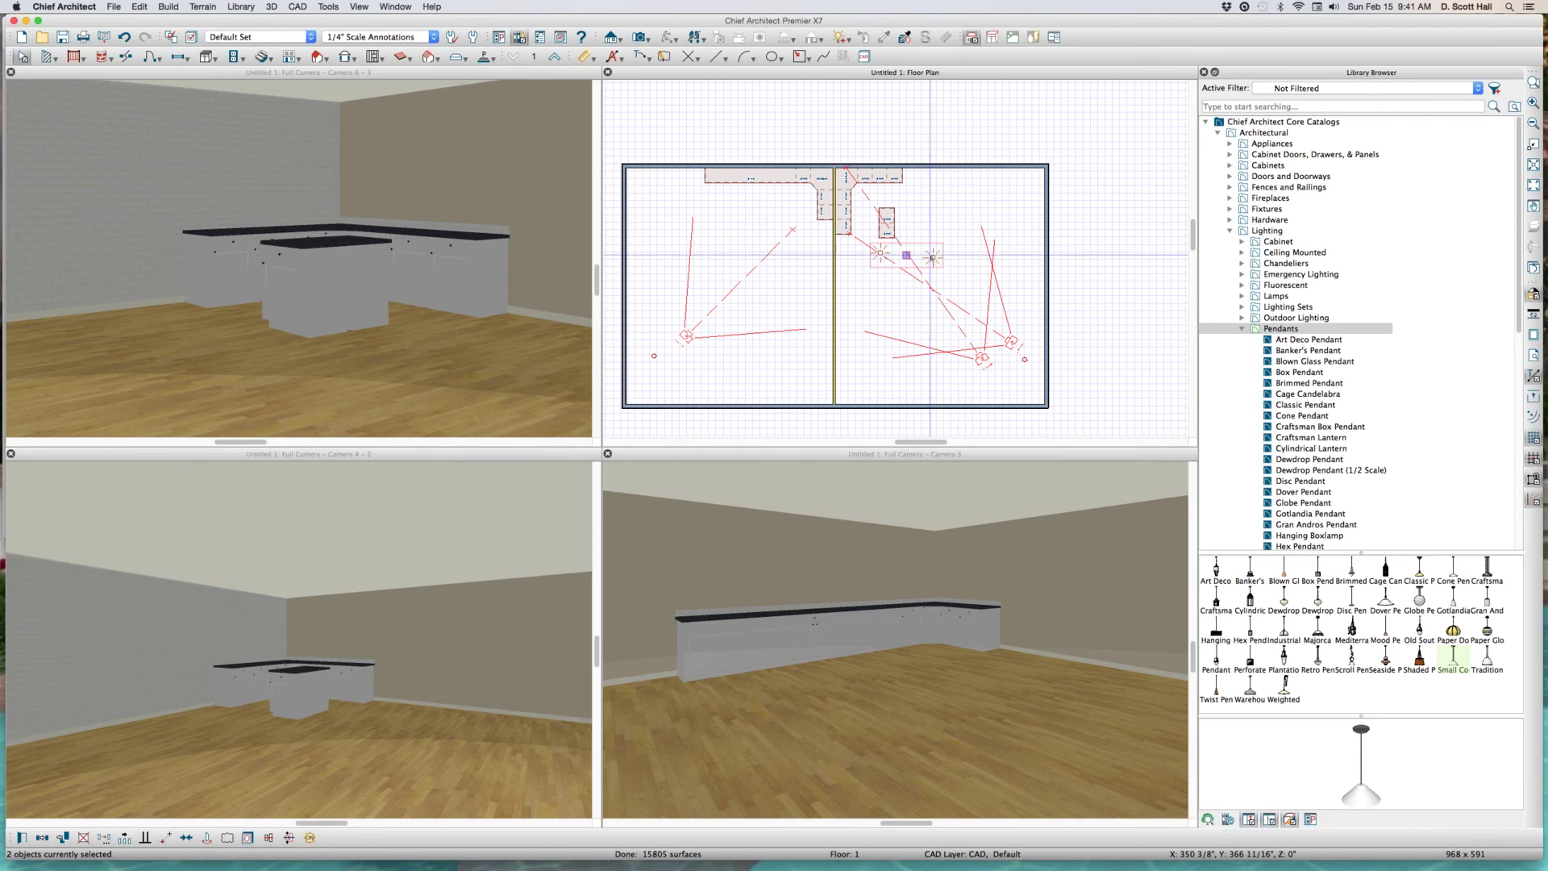
pyautogui.scroll(1, 931, 257)
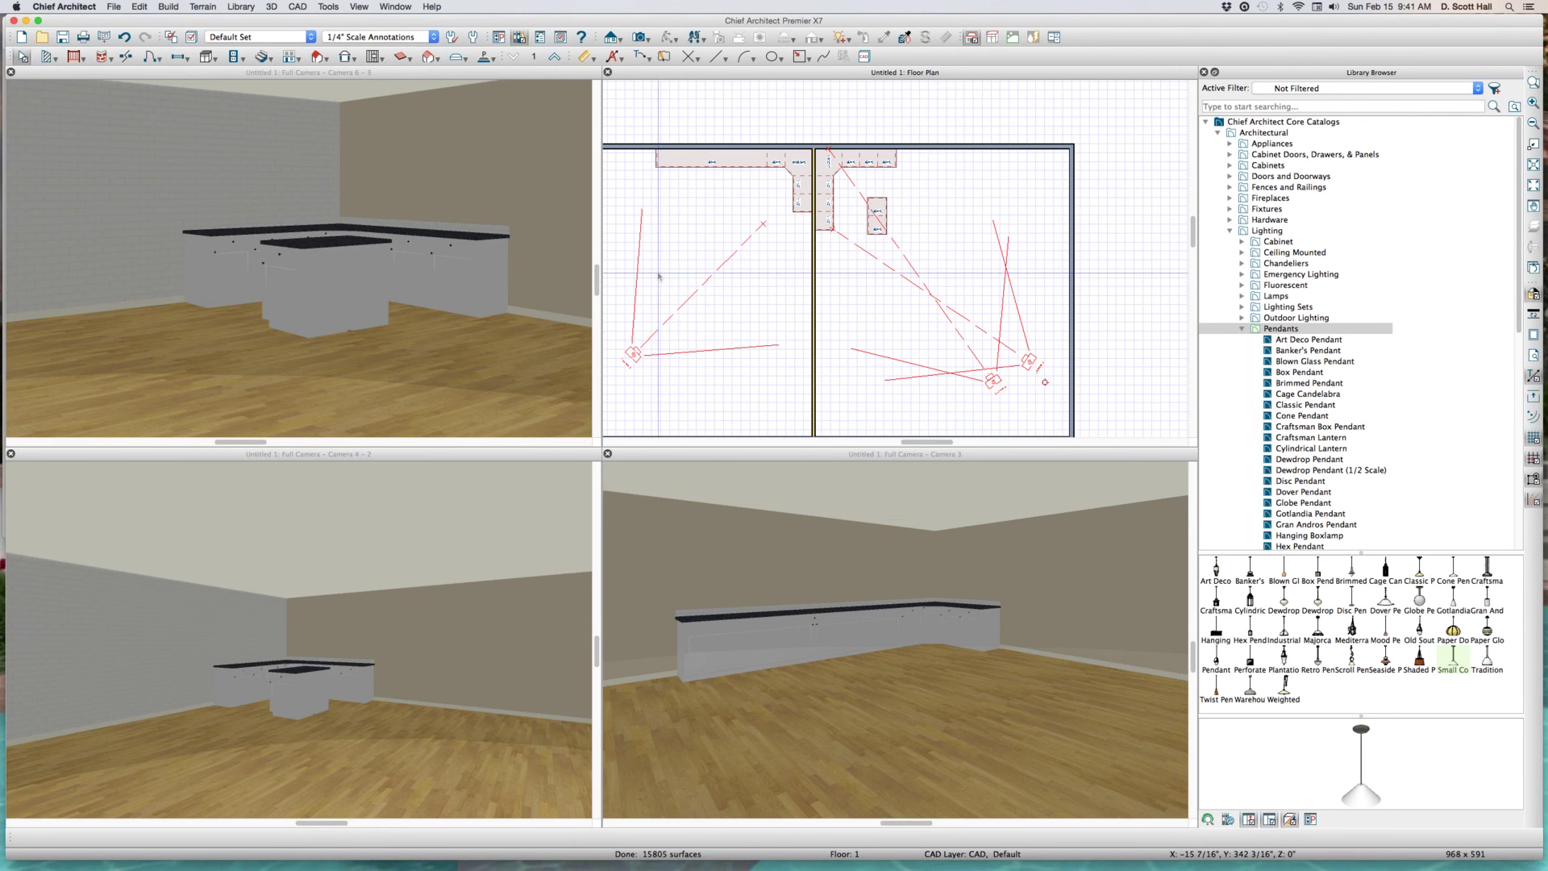
# - Review the lighting options in the 3D View Defaults and close the default settings
pyautogui.click(751, 296)
pyautogui.scroll(-3, 730, 297)
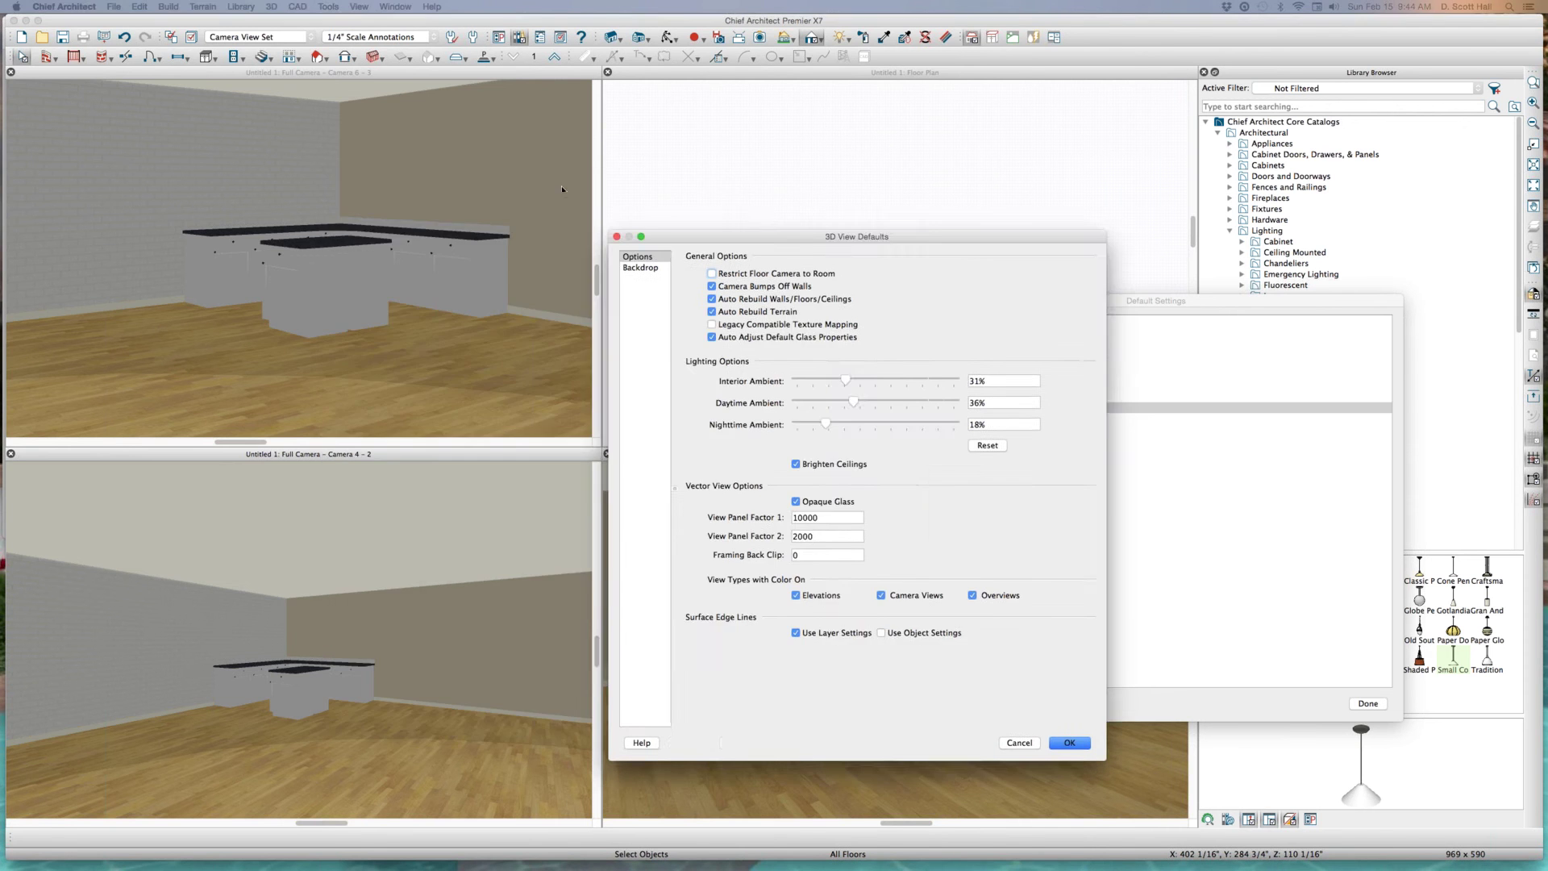
pyautogui.moveTo(904, 233); pyautogui.dragTo(558, 190)
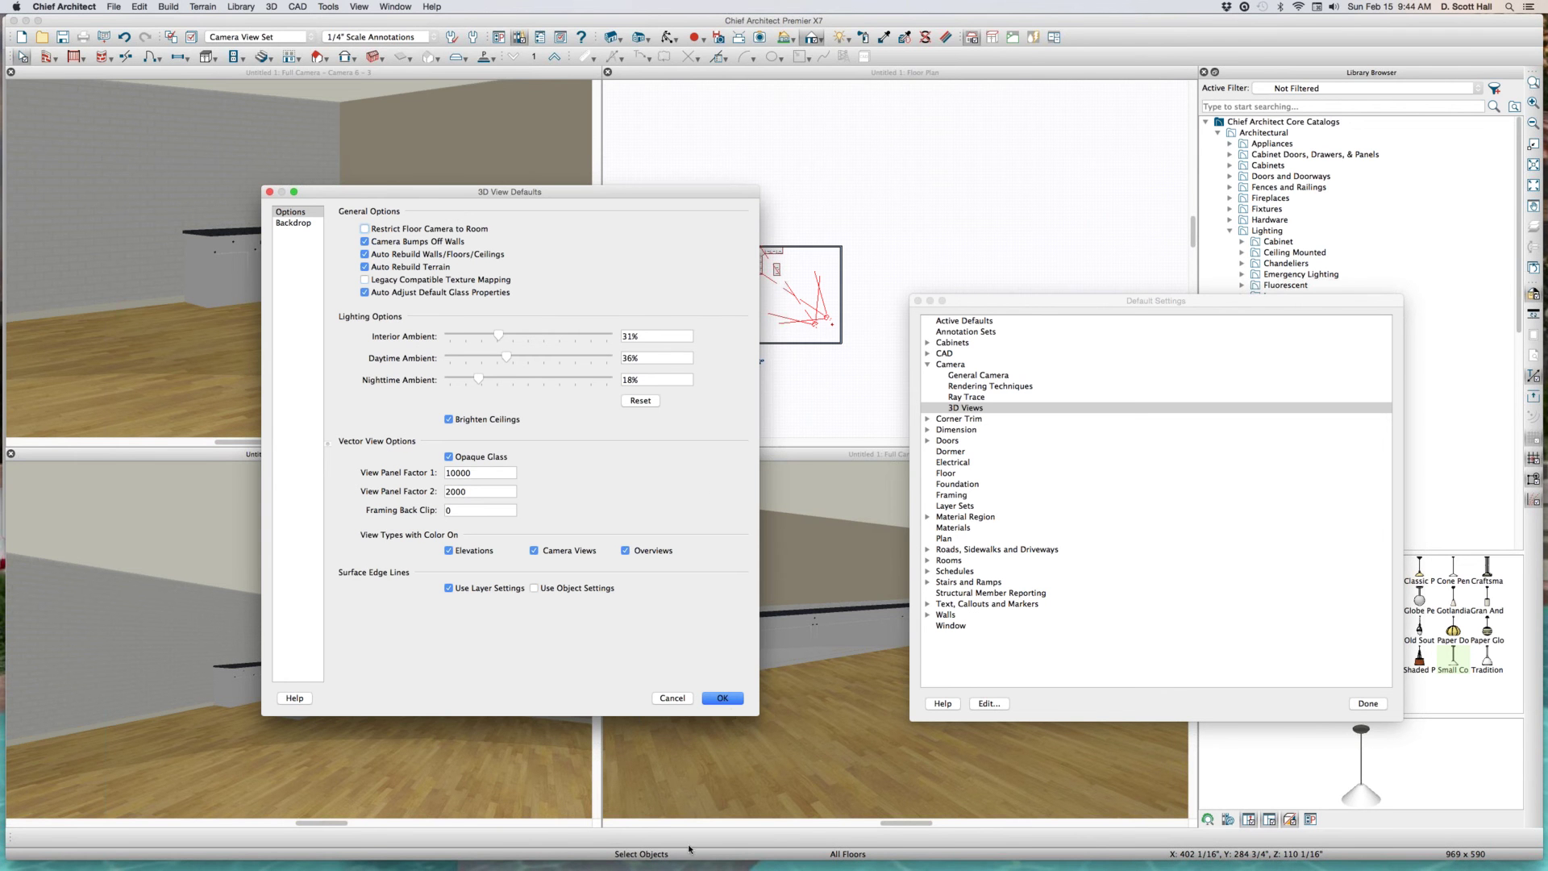
pyautogui.click(722, 699)
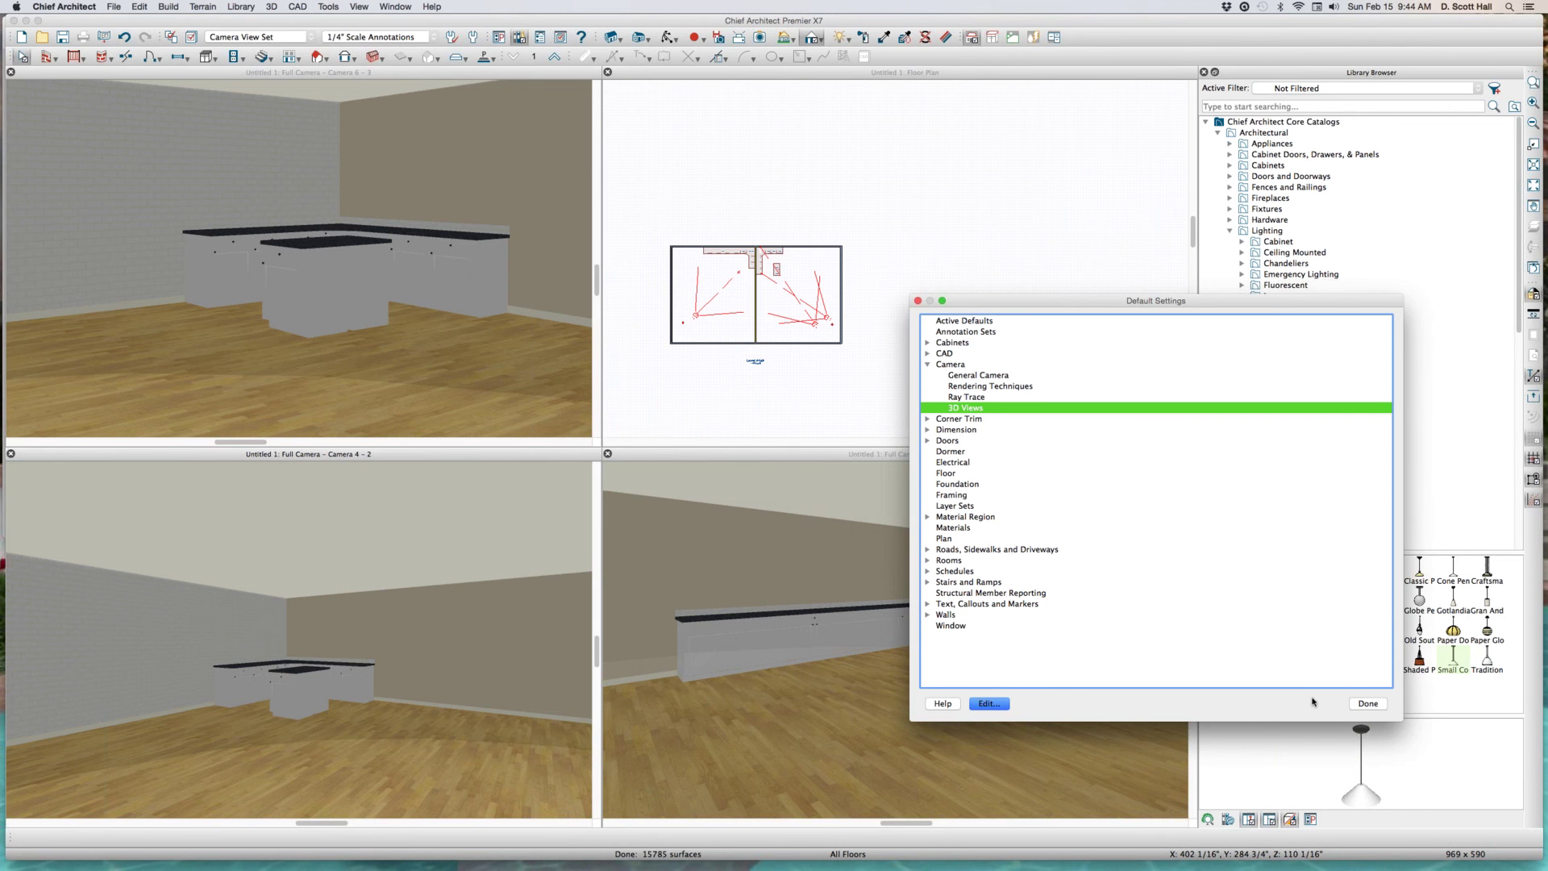
pyautogui.click(1368, 703)
pyautogui.click(1092, 621)
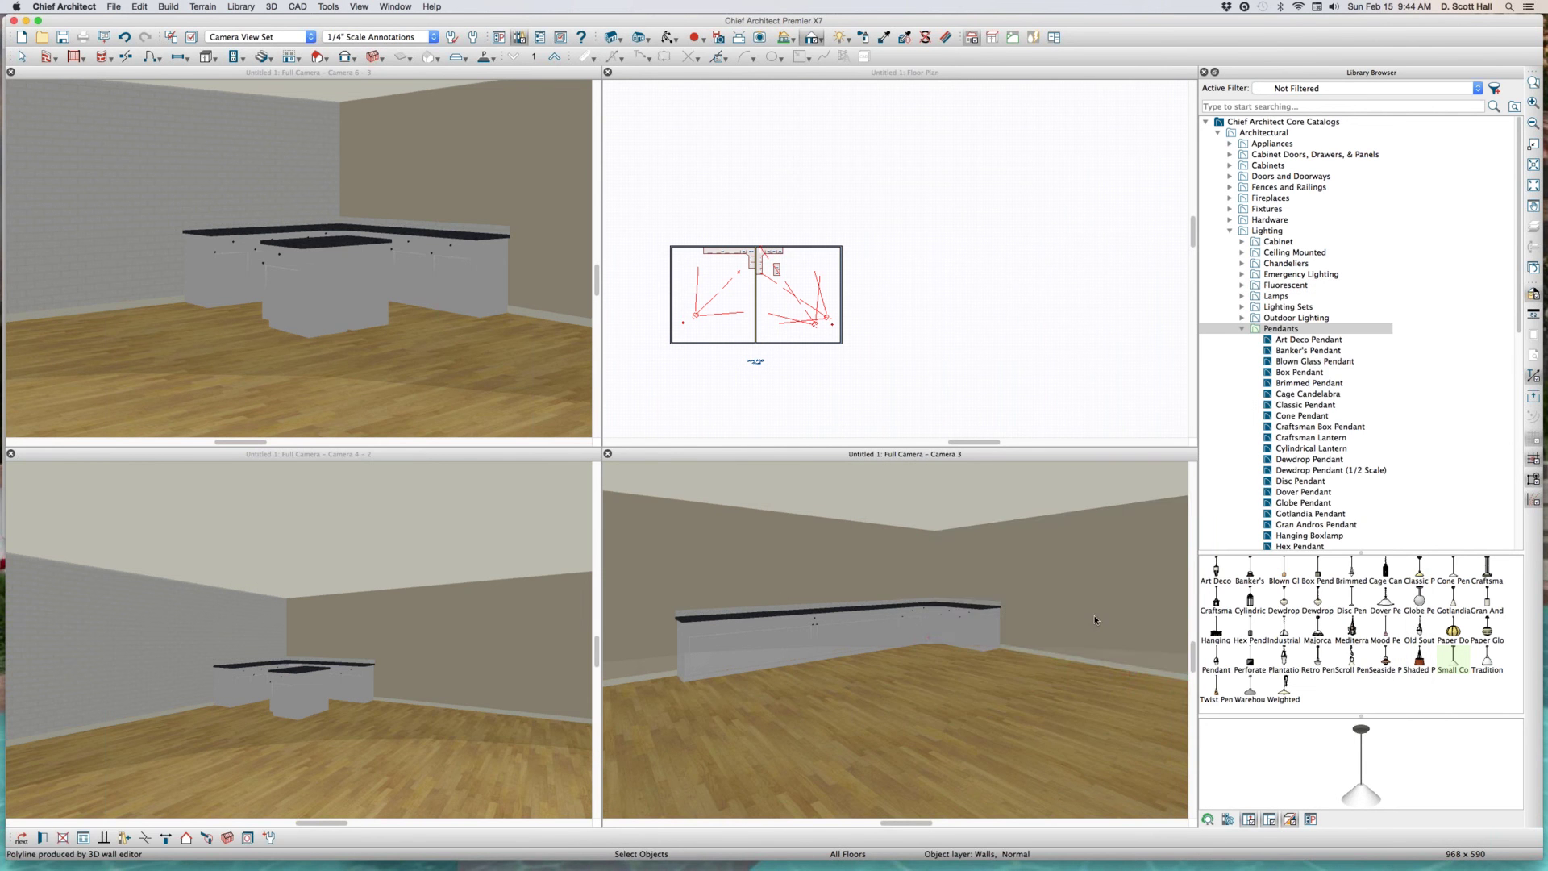
pyautogui.press('h')
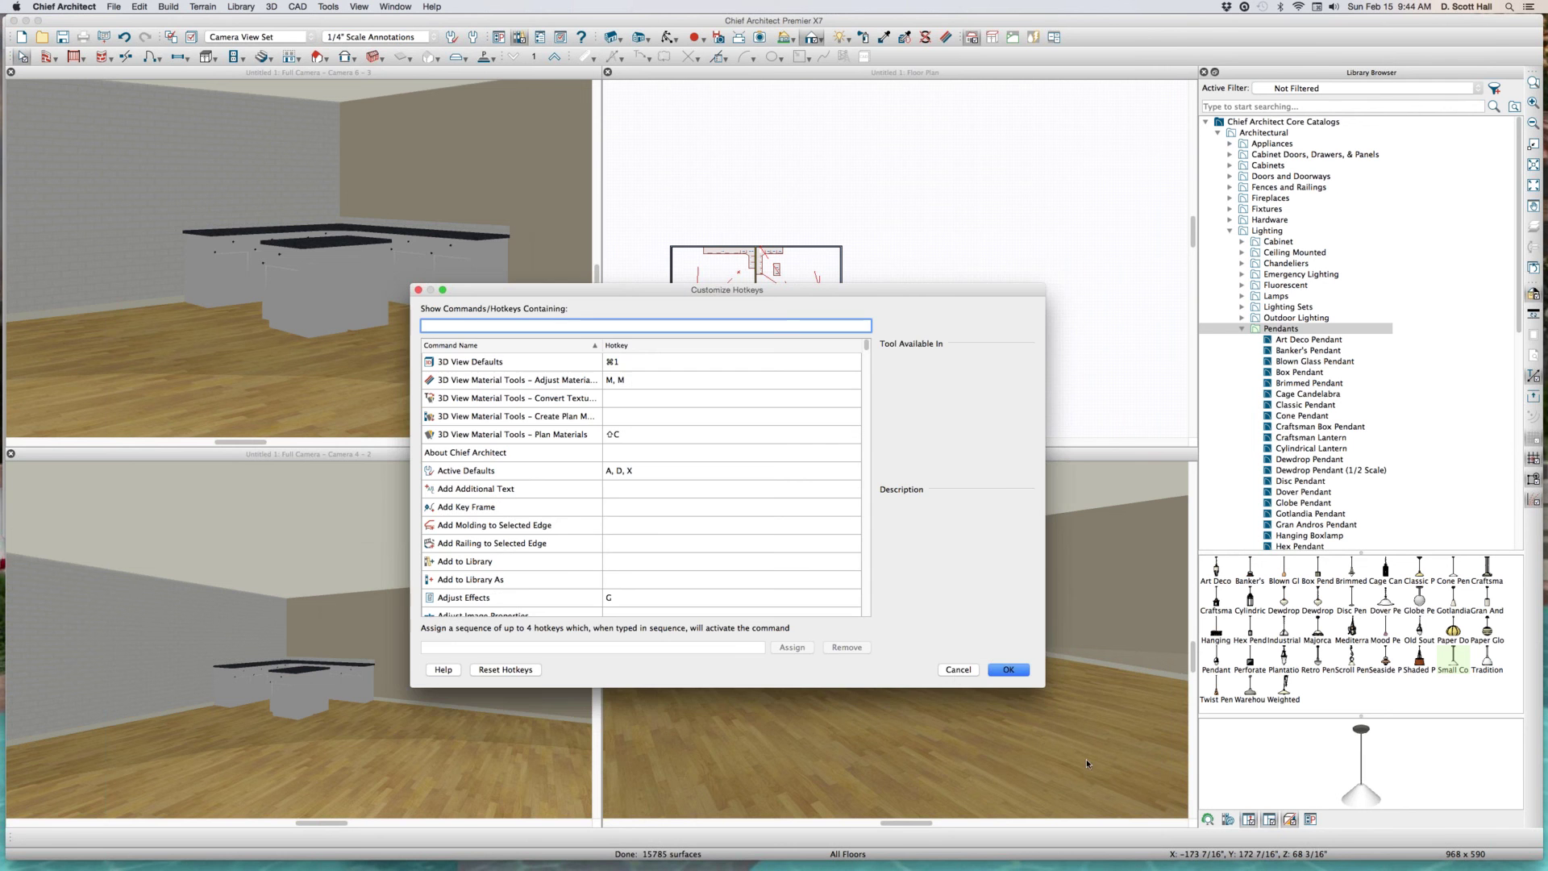
pyautogui.click(957, 672)
# - Set the Interior Ambient lighting to 81% in the 3D View Defaults and apply it to the camera views
pyautogui.press('d')
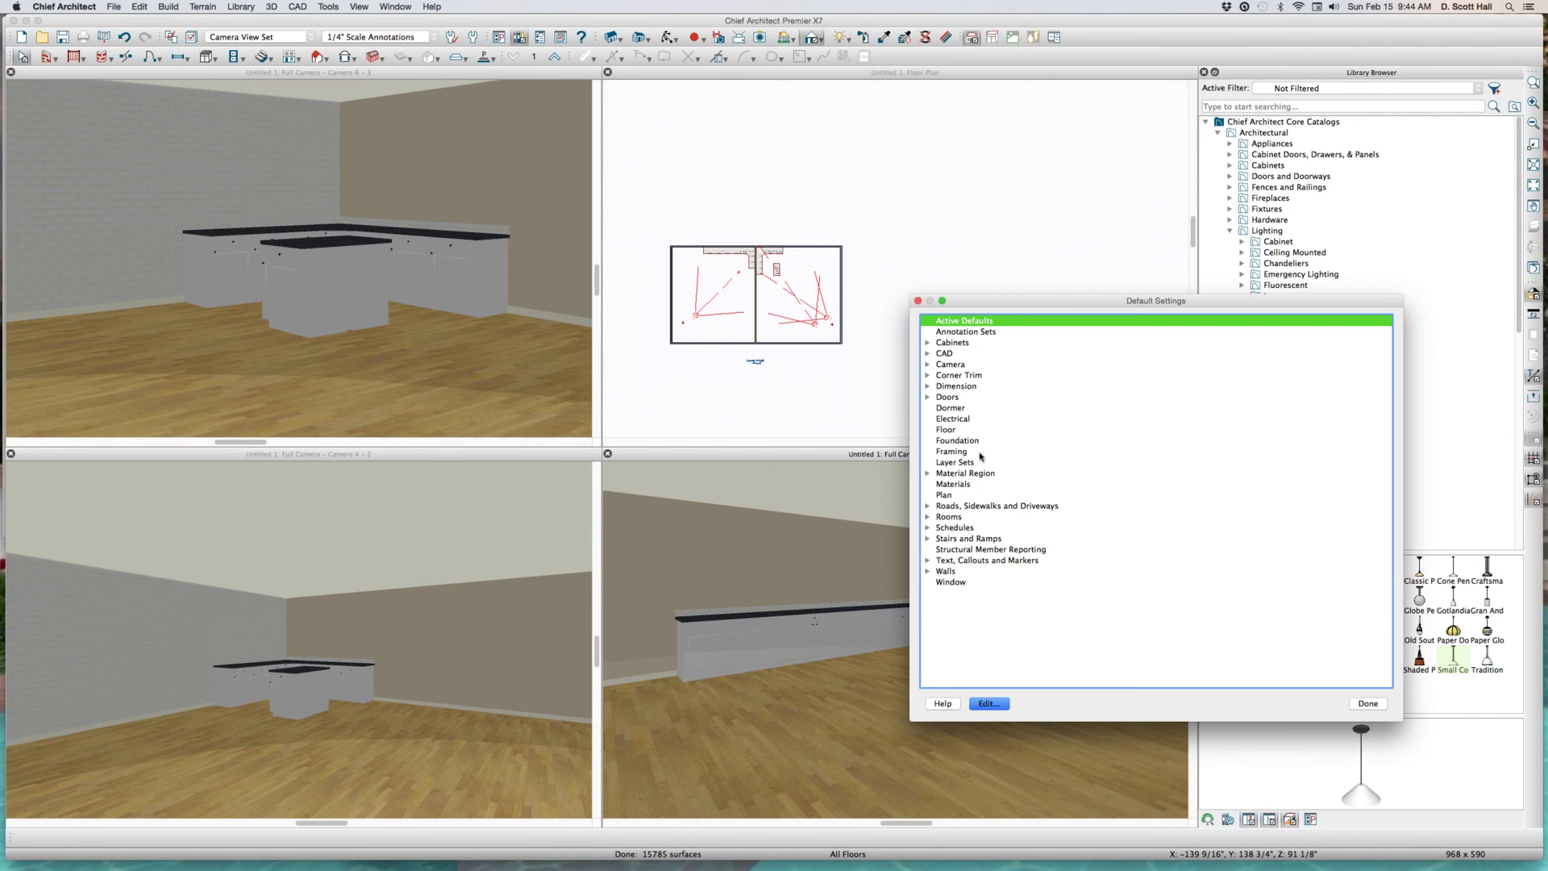
pyautogui.click(928, 365)
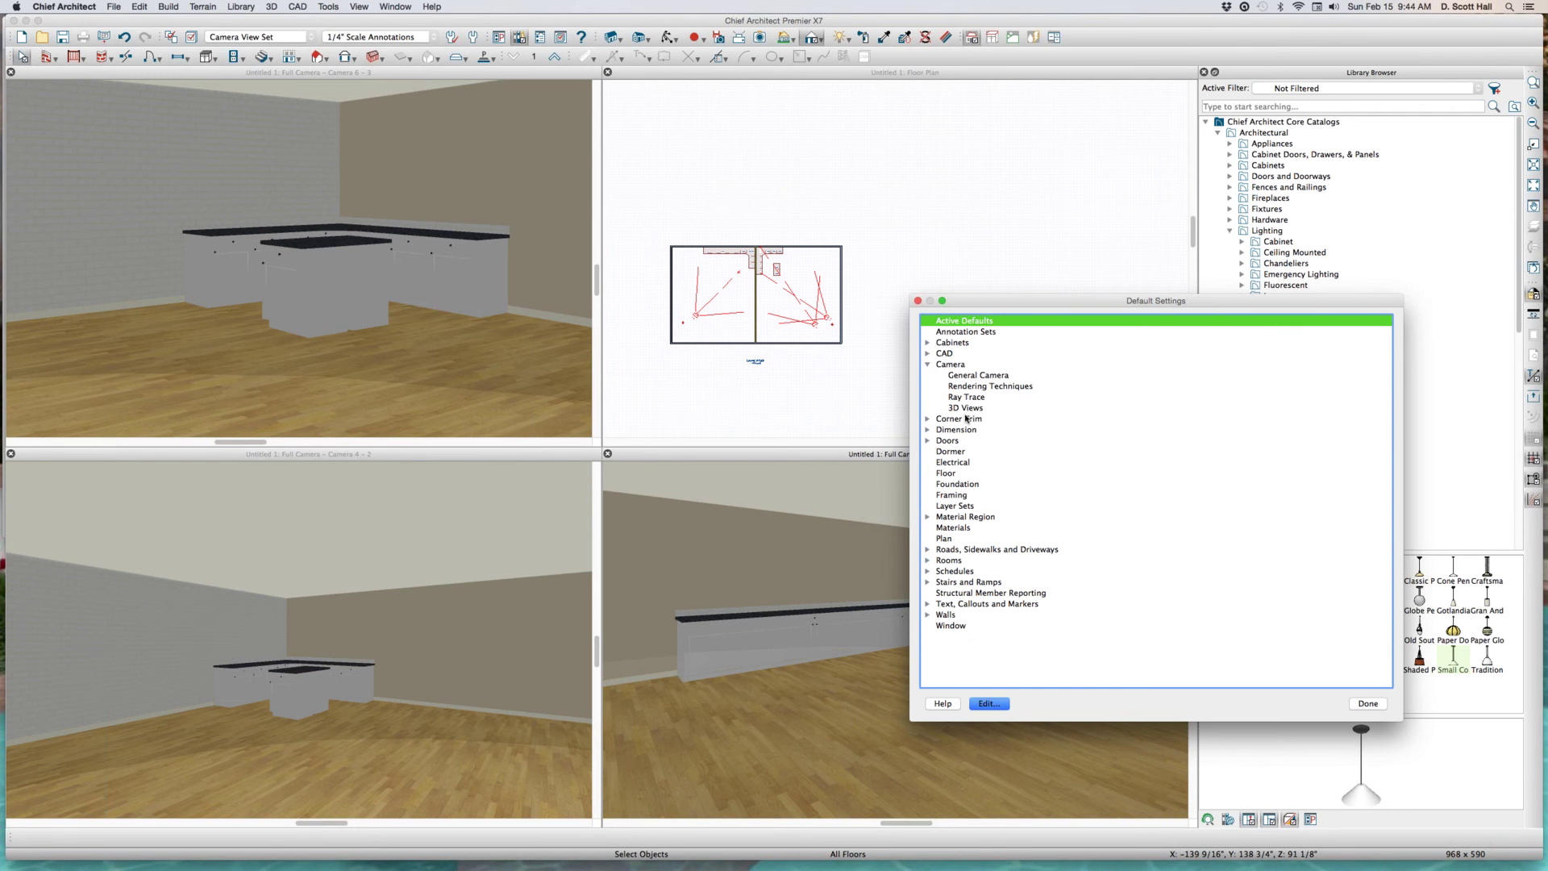
pyautogui.doubleClick(965, 407)
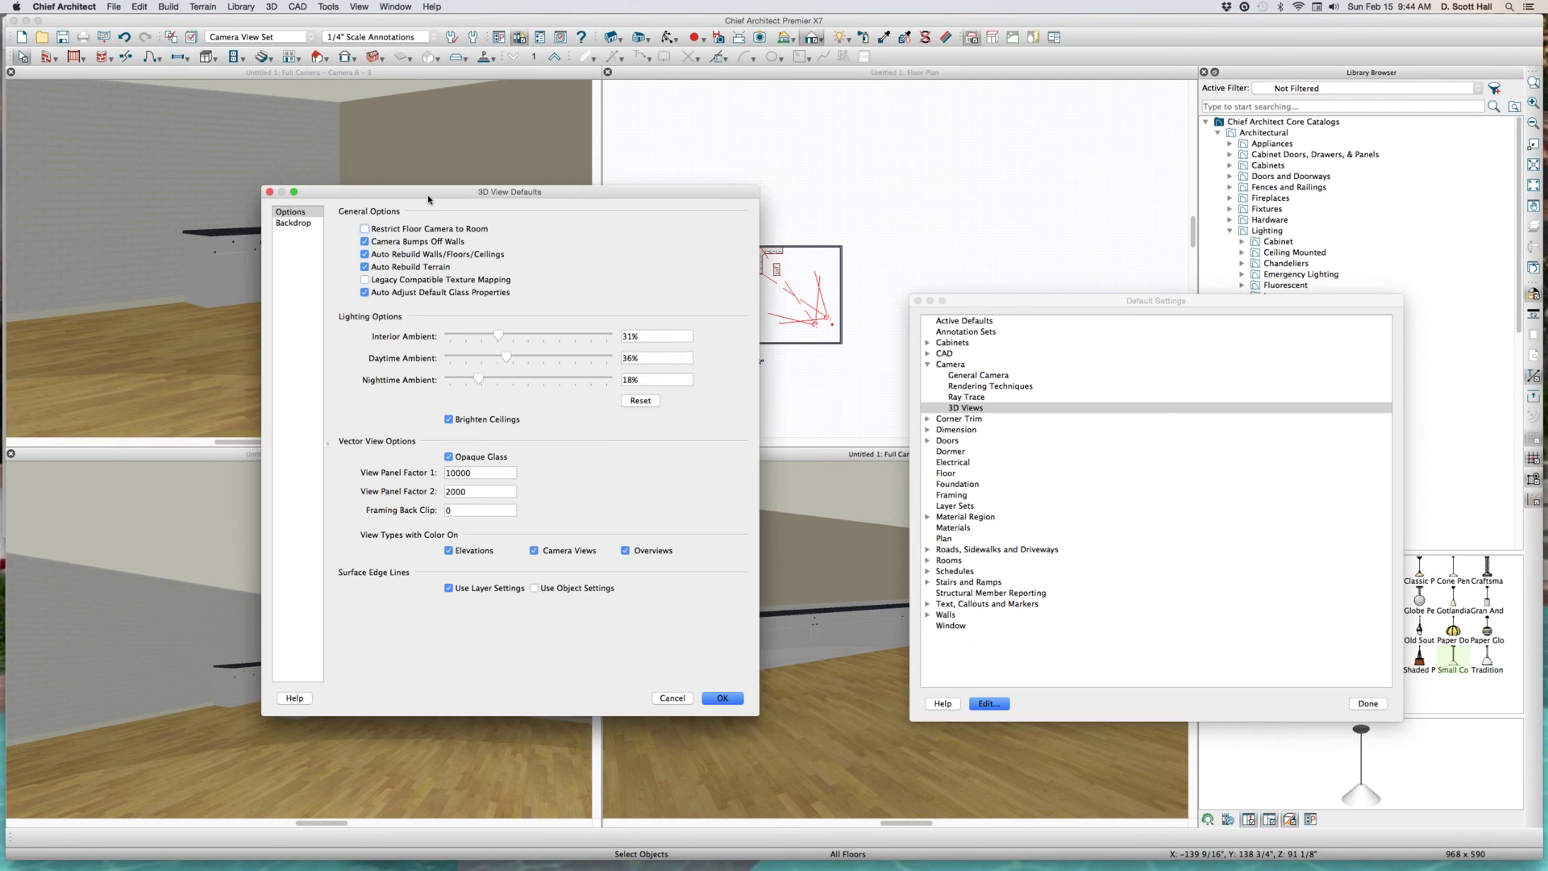
pyautogui.moveTo(428, 199); pyautogui.dragTo(1219, 309)
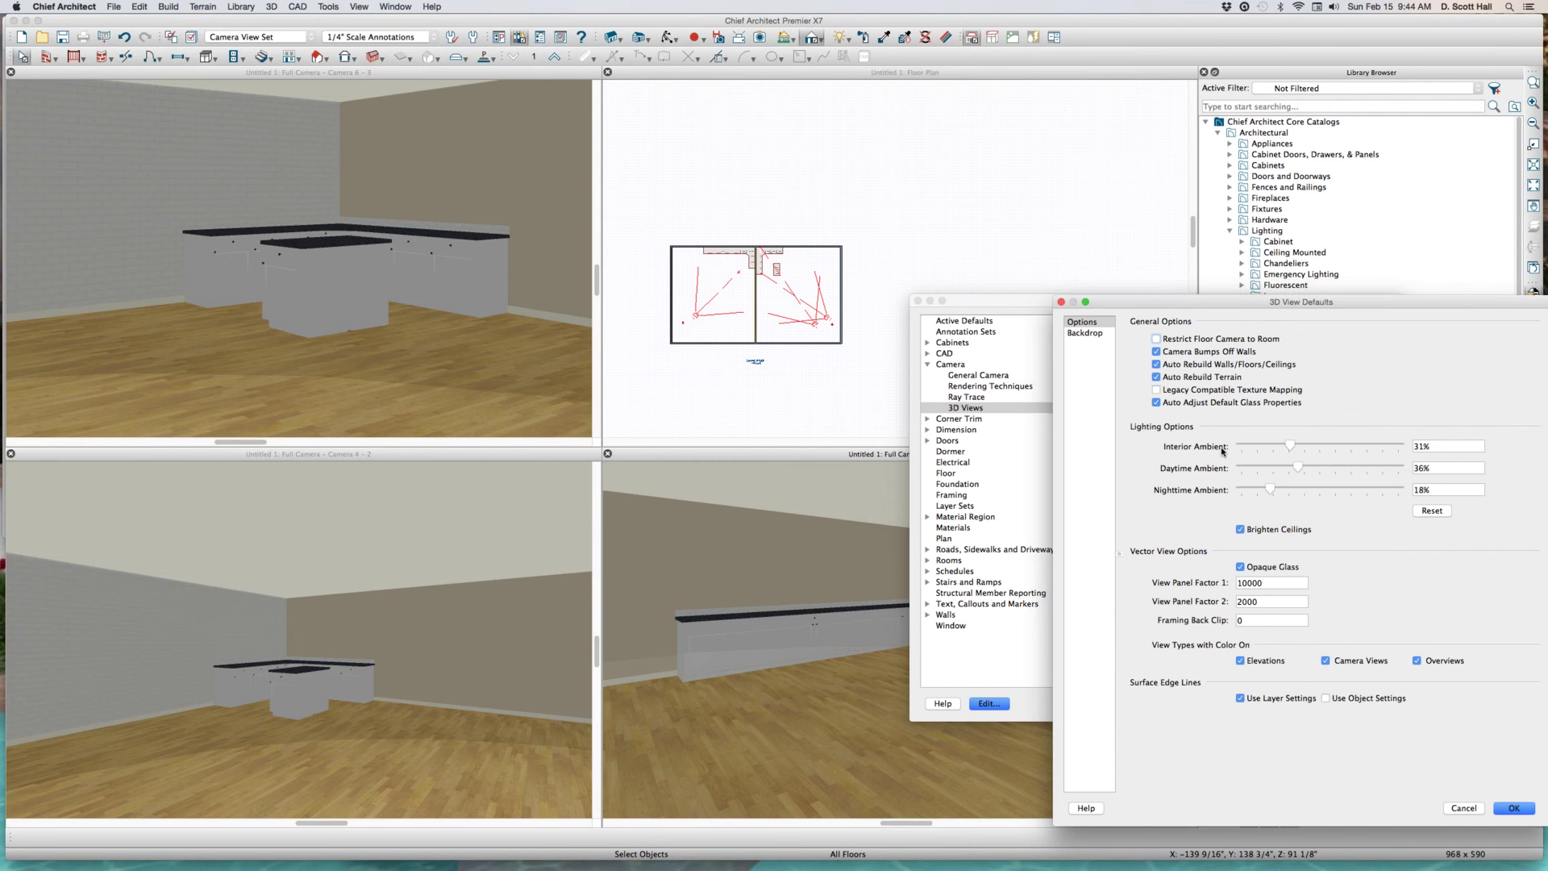
pyautogui.moveTo(1289, 446); pyautogui.dragTo(1295, 446)
pyautogui.click(1368, 443)
pyautogui.click(1514, 809)
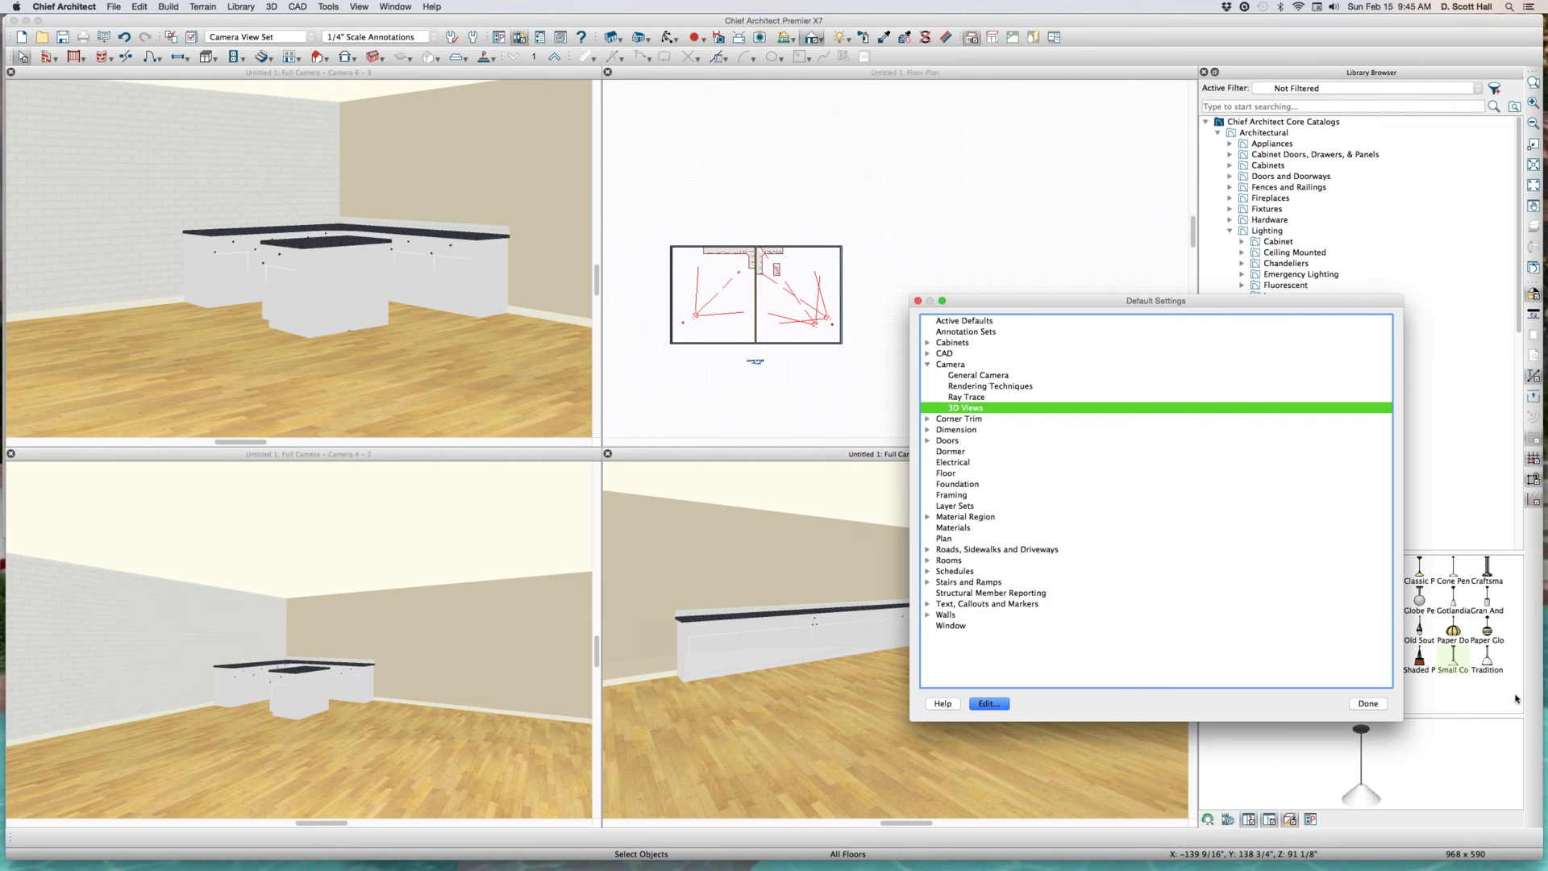
pyautogui.click(1368, 701)
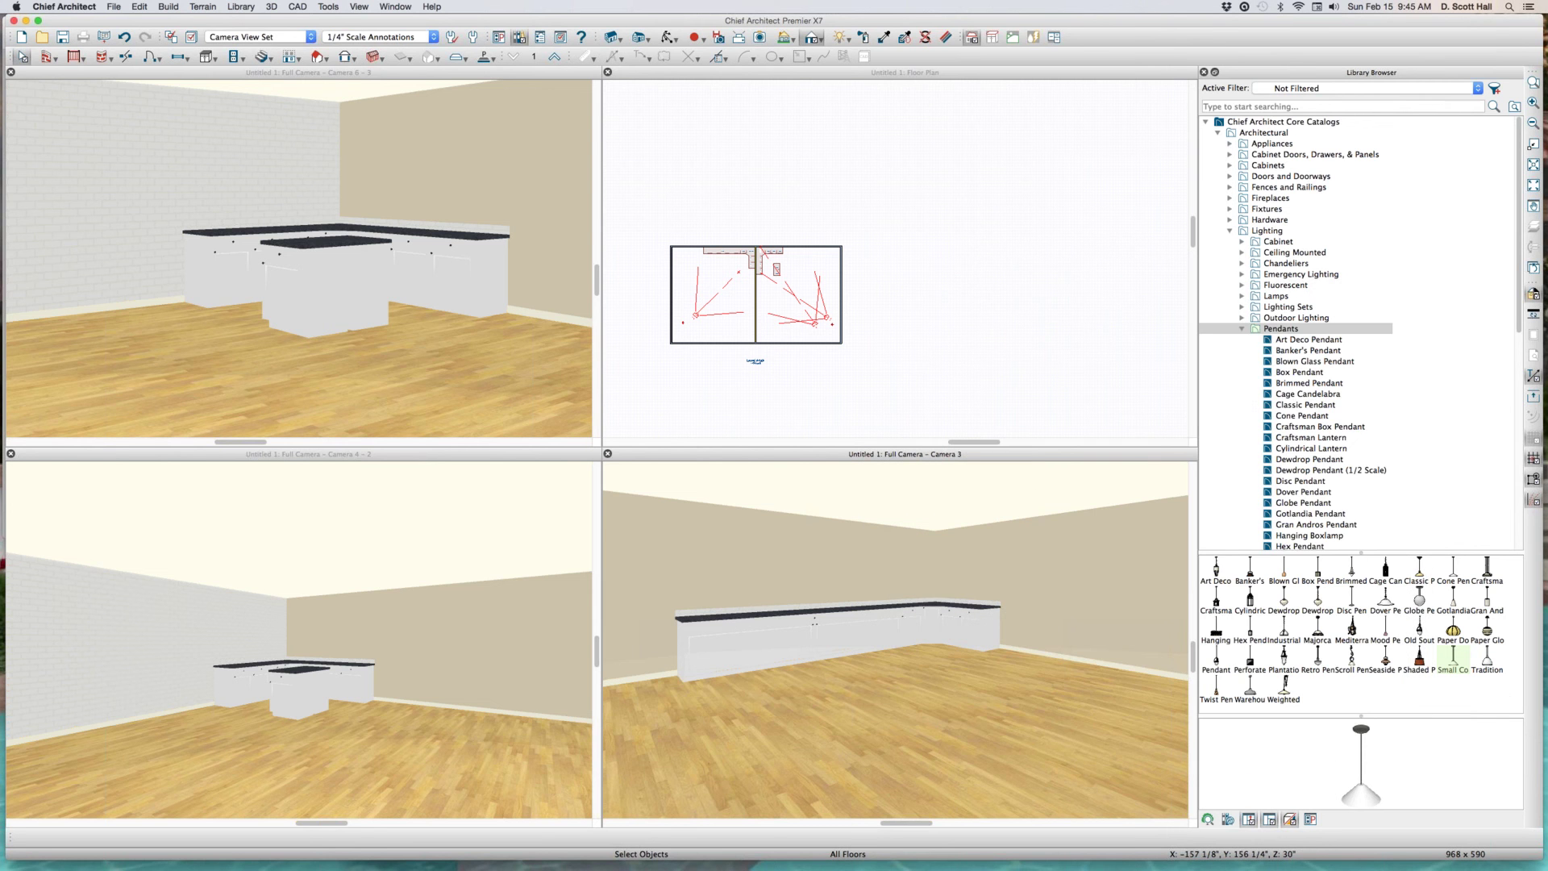
# - Move the rightmost camera in the right room slightly upward in the floor plan
pyautogui.scroll(5, 794, 373)
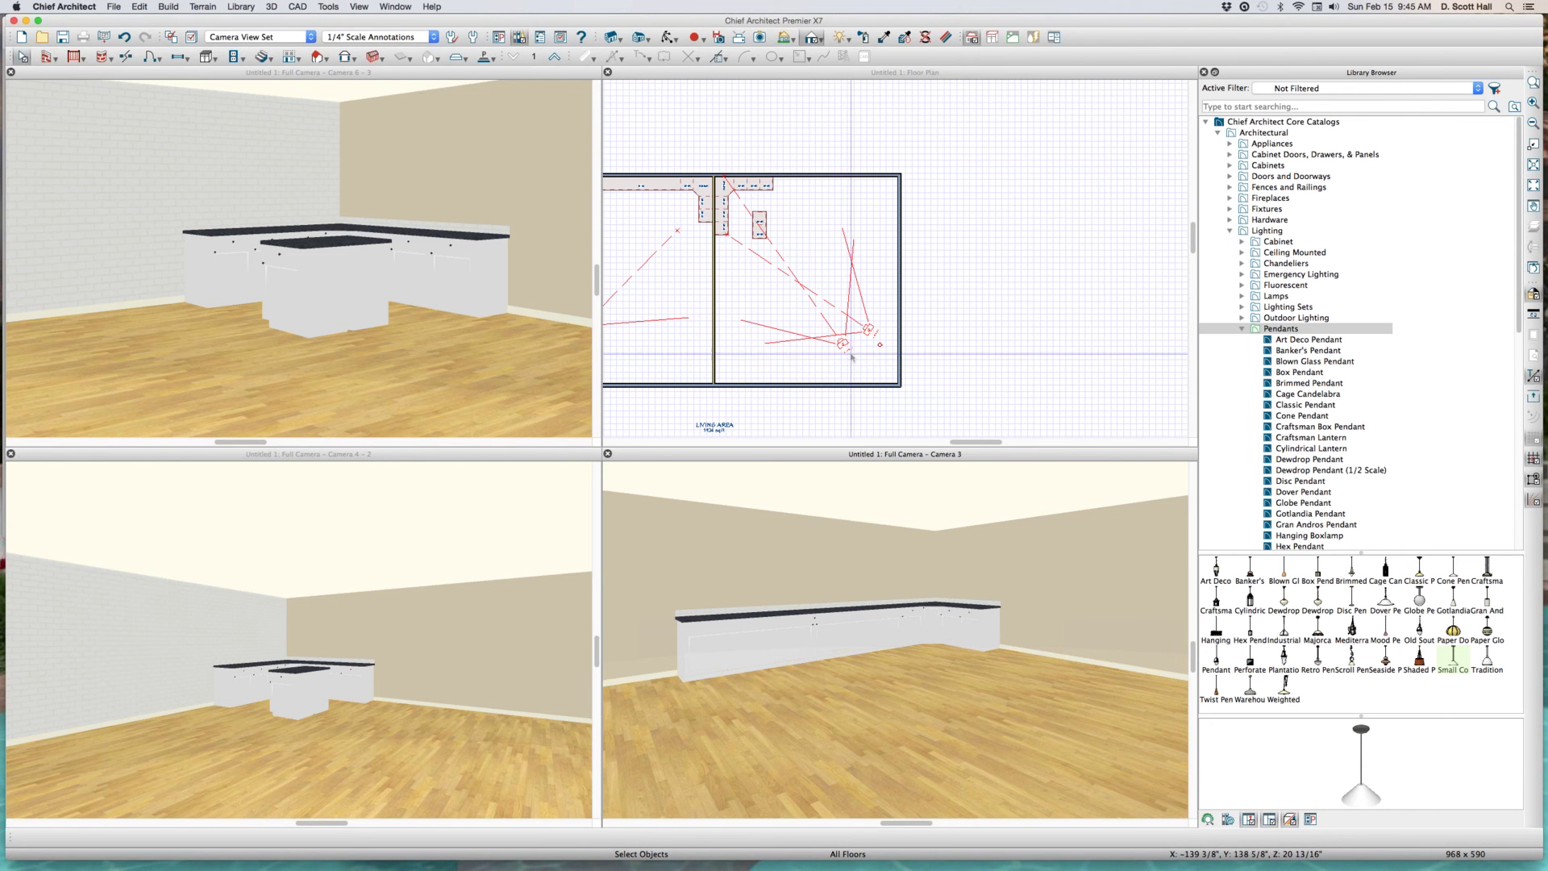
pyautogui.click(868, 331)
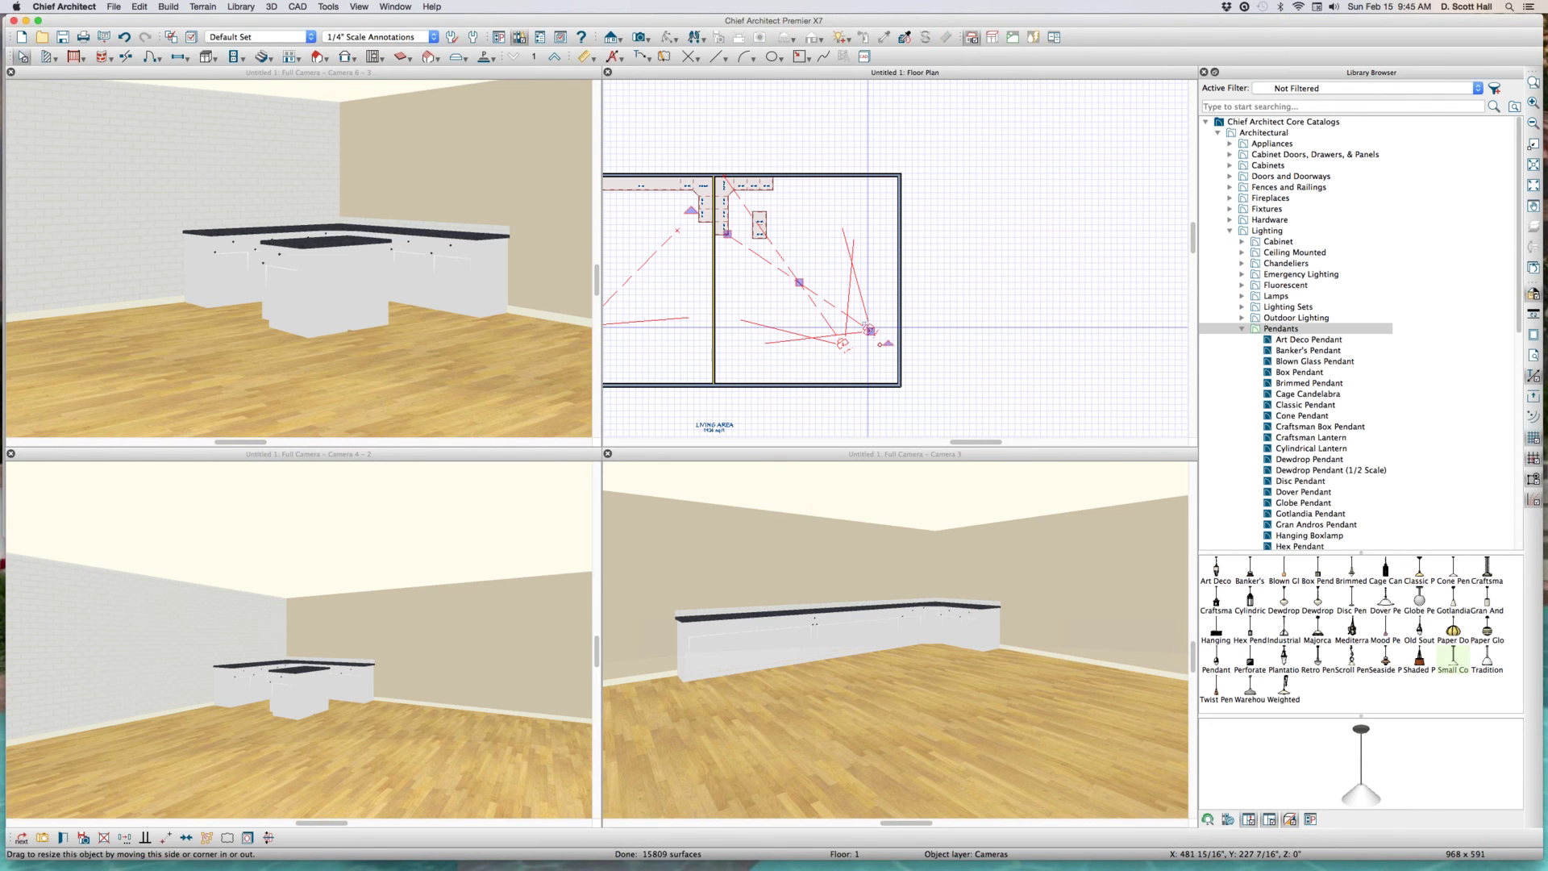
pyautogui.moveTo(869, 328)
pyautogui.mouseDown()
pyautogui.moveTo(838, 292)
pyautogui.moveTo(868, 313)
pyautogui.mouseUp()
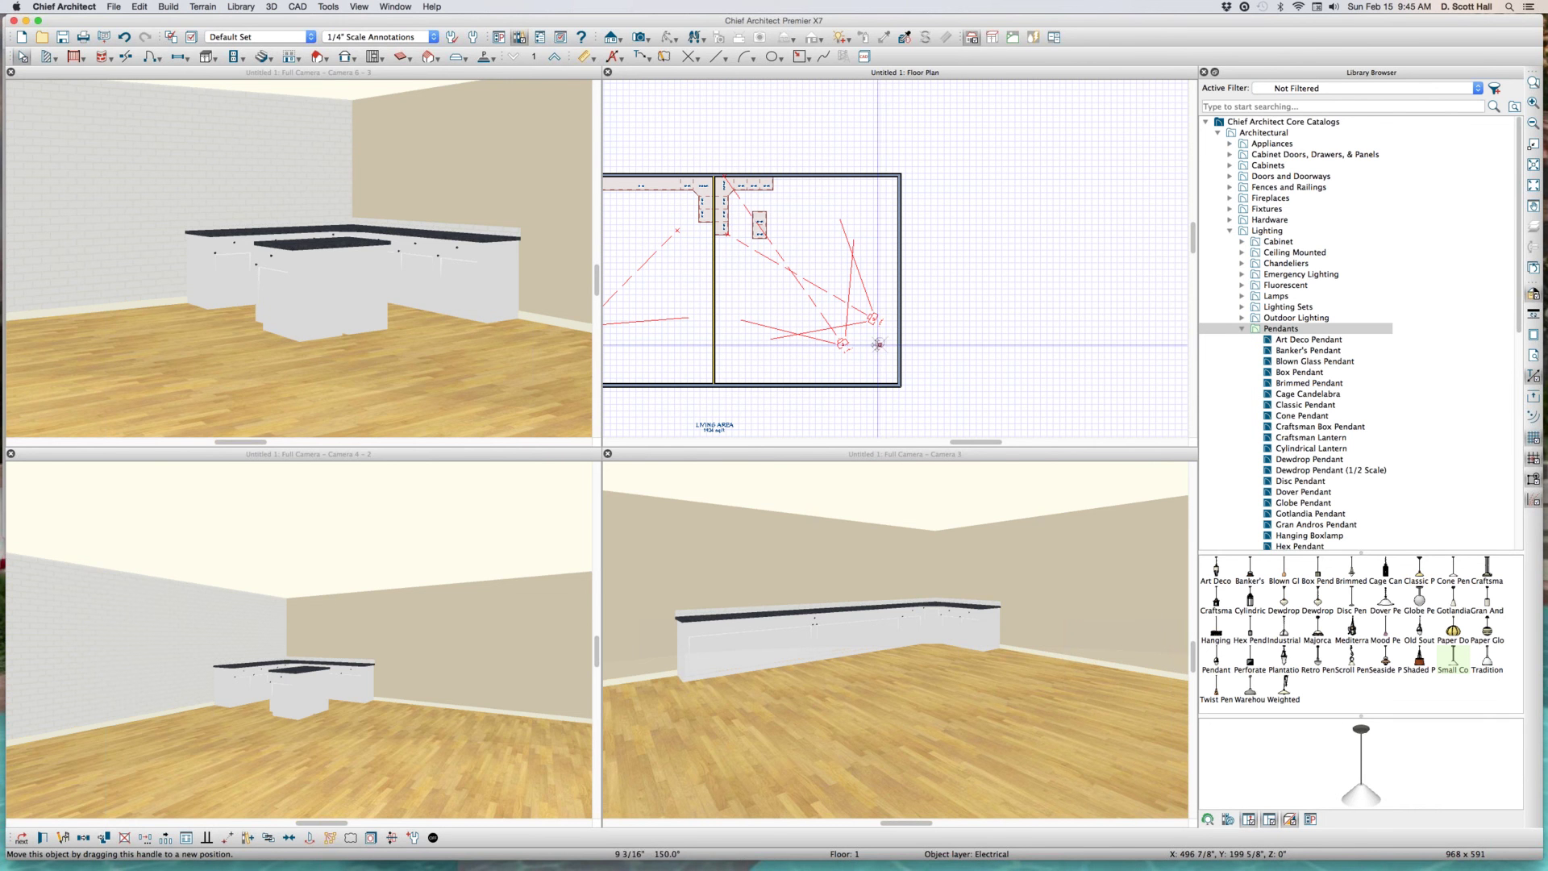
# - Move the pendant in front of the cameras, then near the lower wall, and back to the right room's lower right corner
pyautogui.click(805, 299)
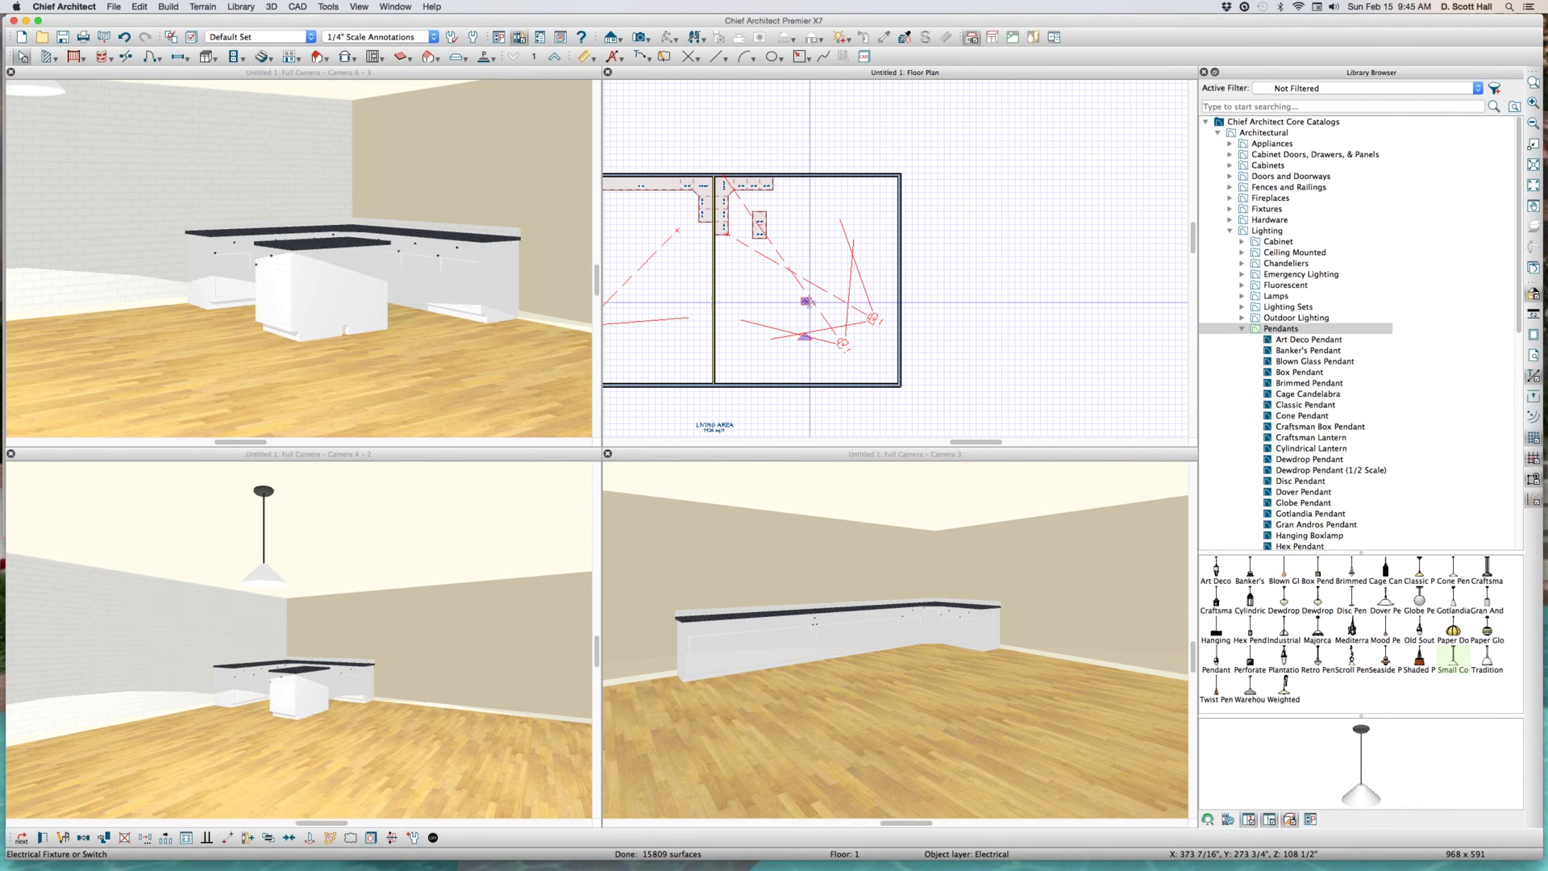
pyautogui.moveTo(805, 301); pyautogui.dragTo(799, 348)
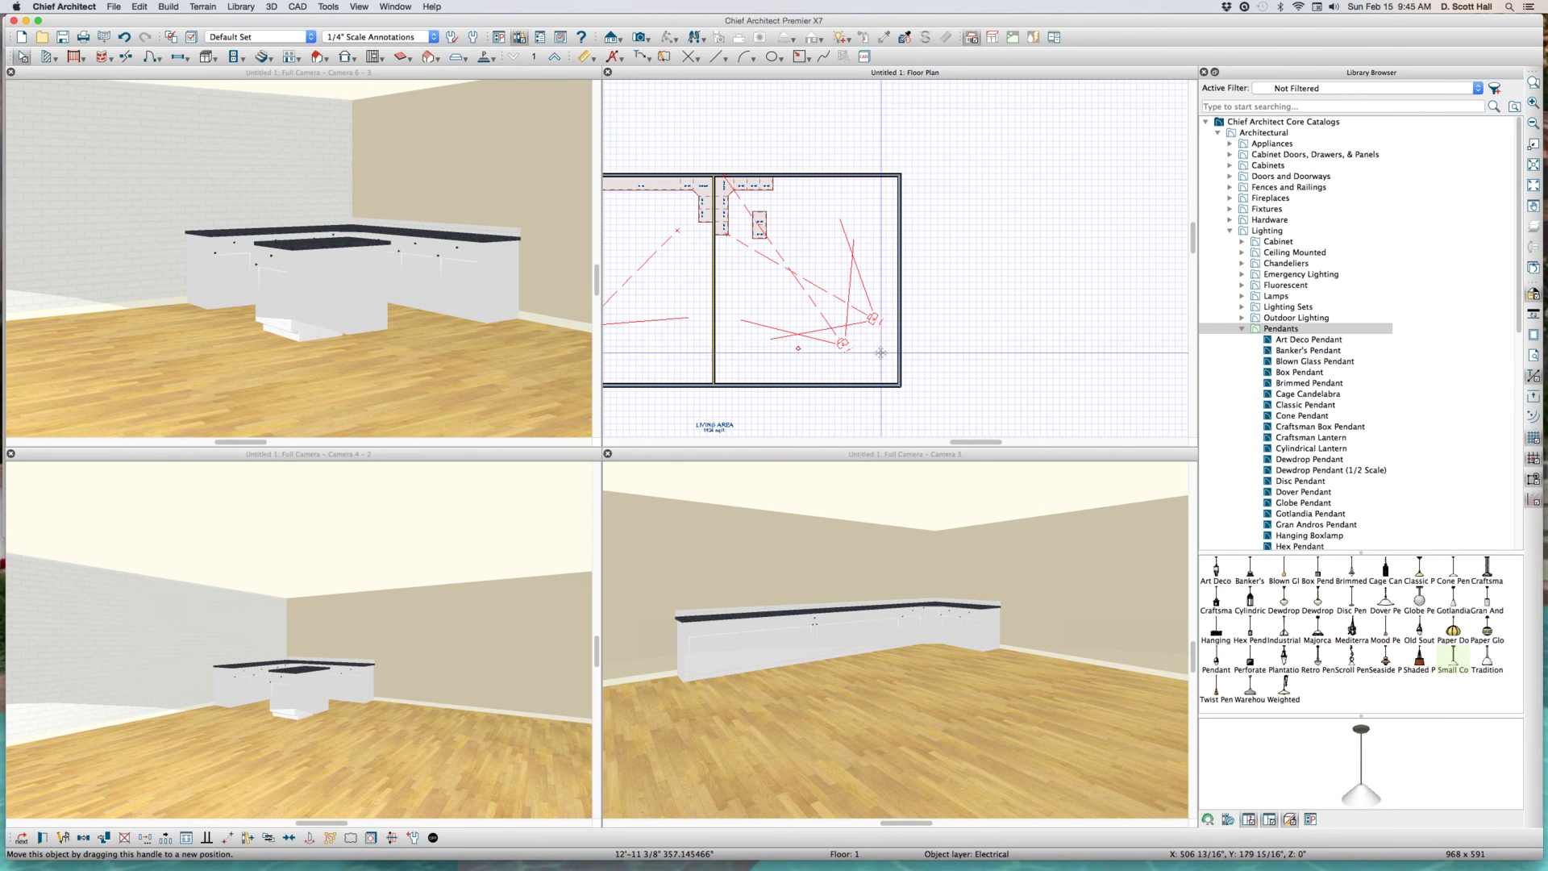
pyautogui.click(803, 353)
pyautogui.press('Escape')
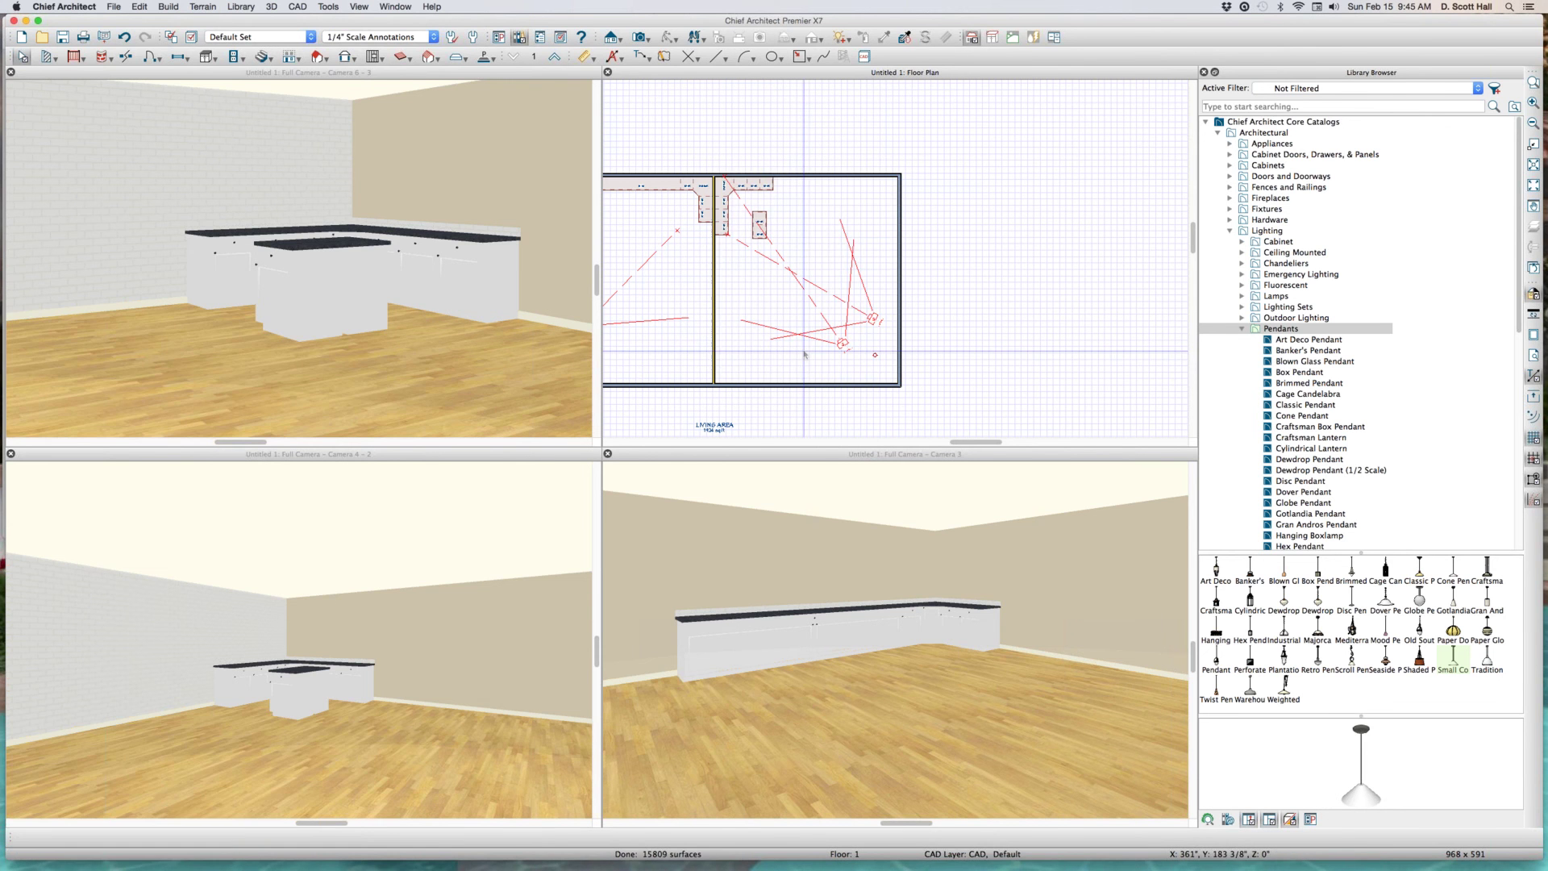
pyautogui.press('h')
pyautogui.press('k')
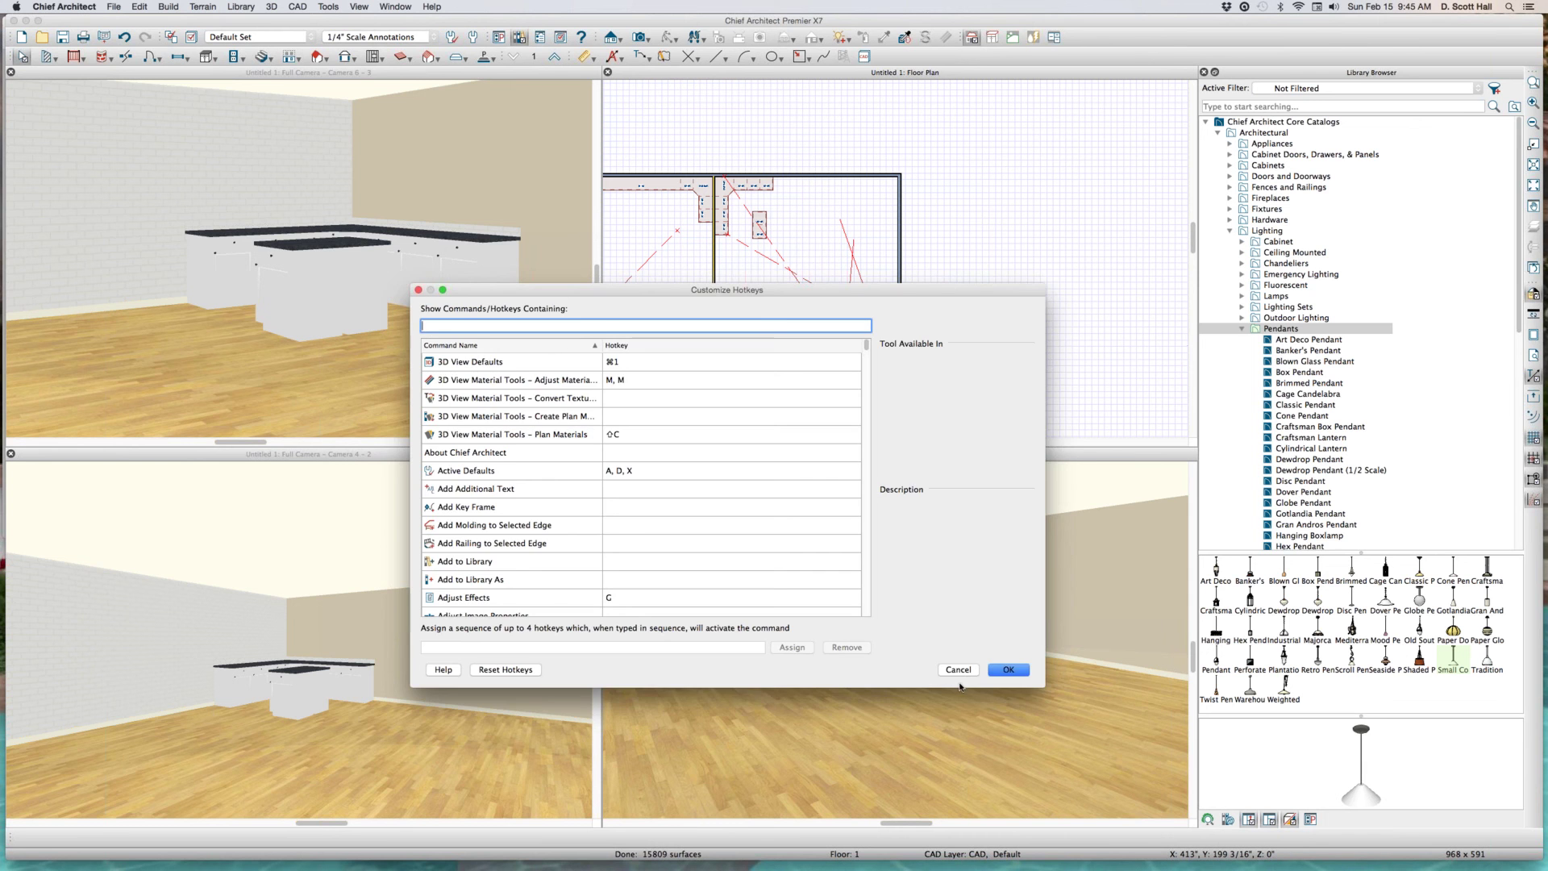
pyautogui.click(966, 673)
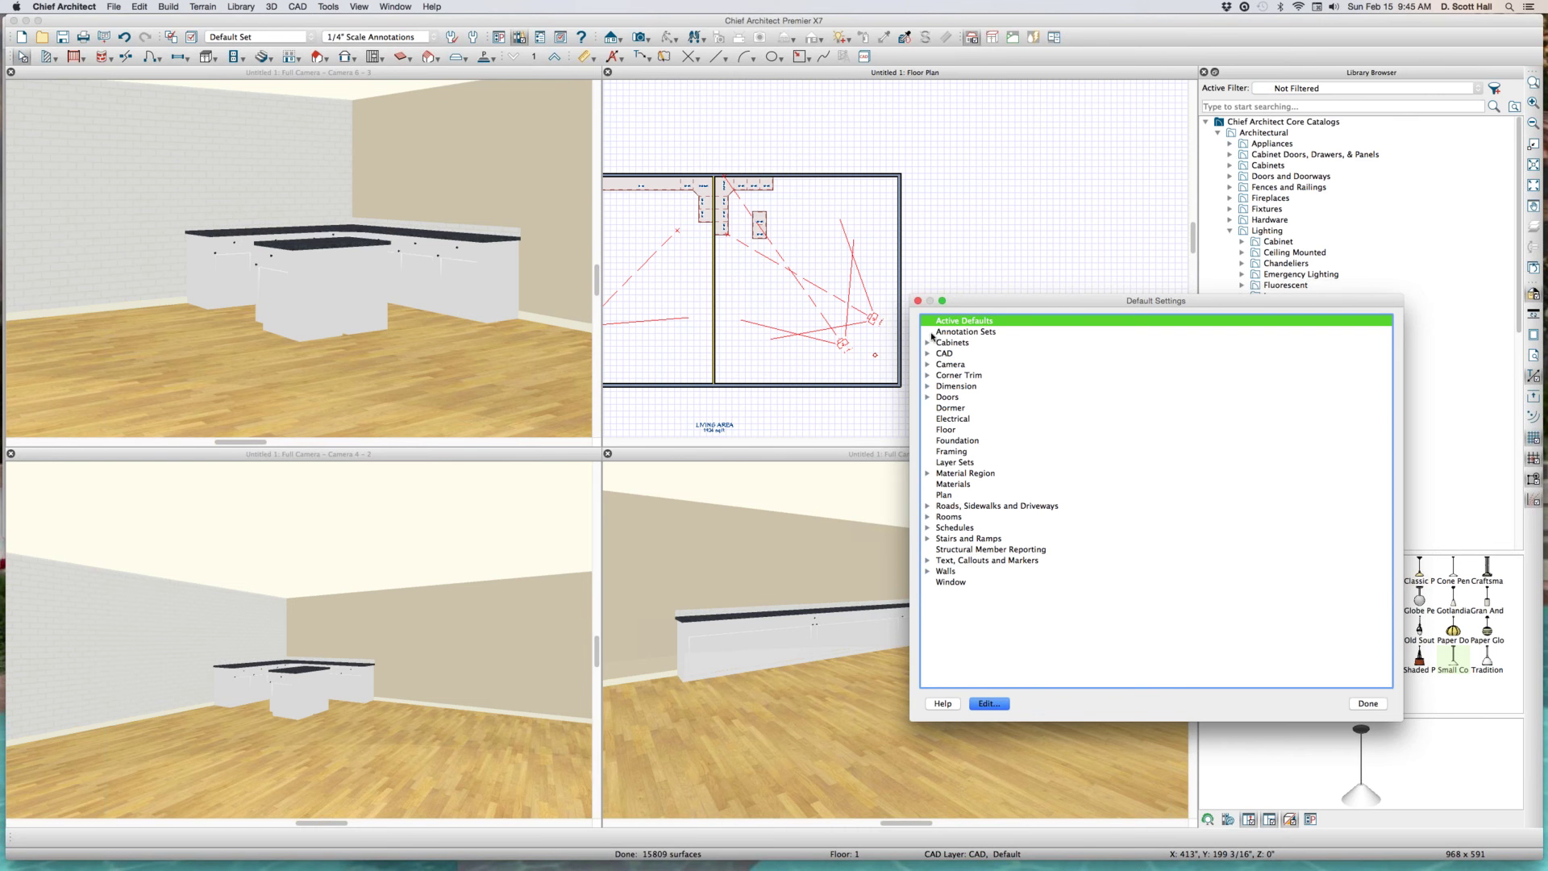
# - Reset the ambient lighting options in the 3D View Defaults and apply the change
pyautogui.click(927, 365)
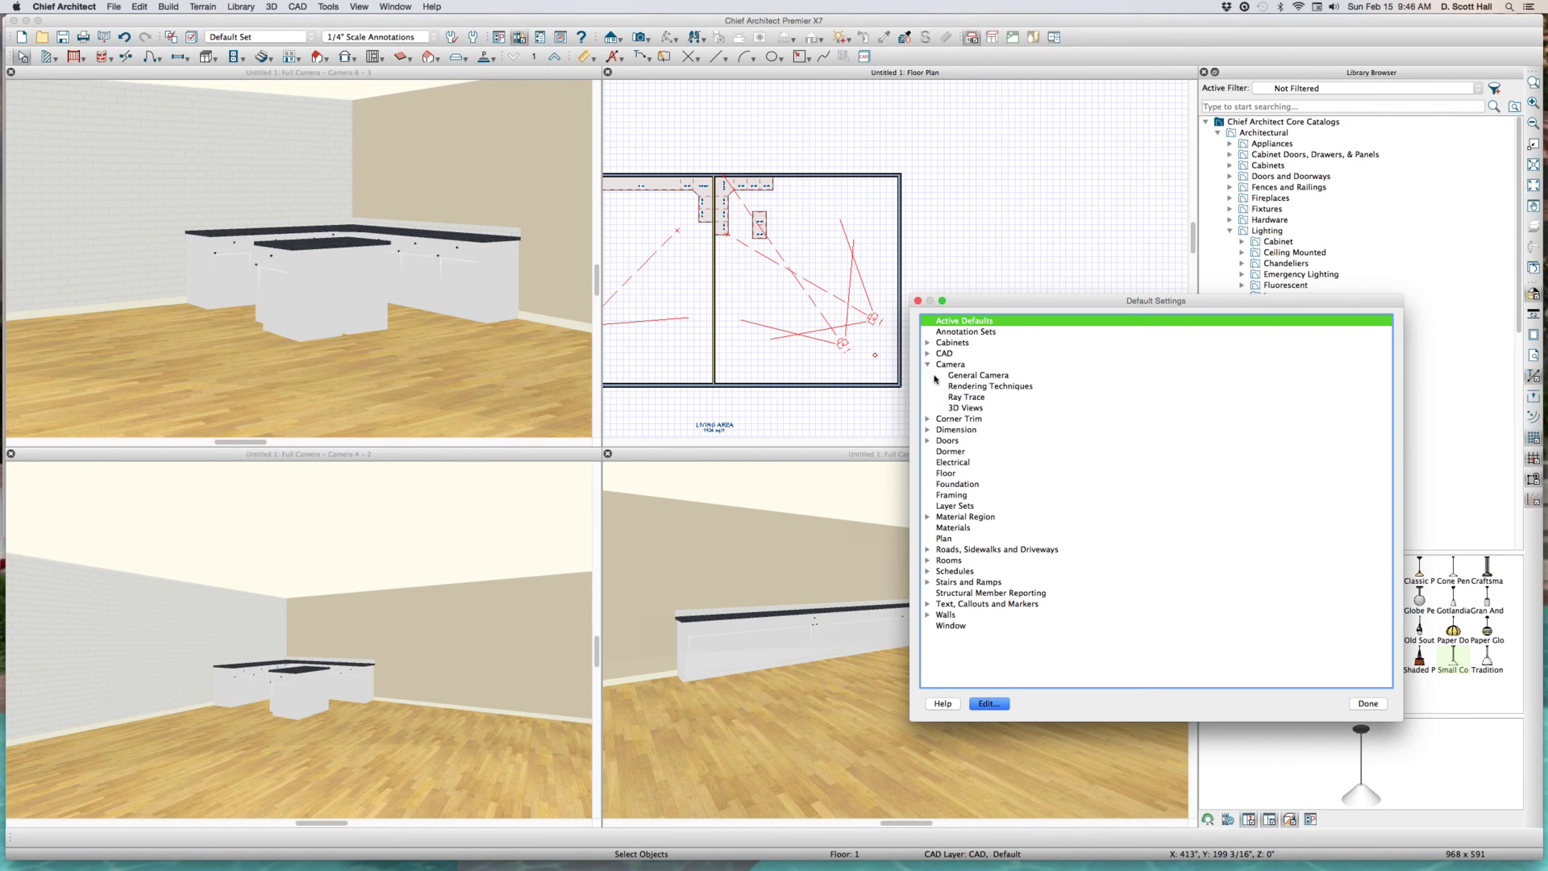
pyautogui.doubleClick(962, 408)
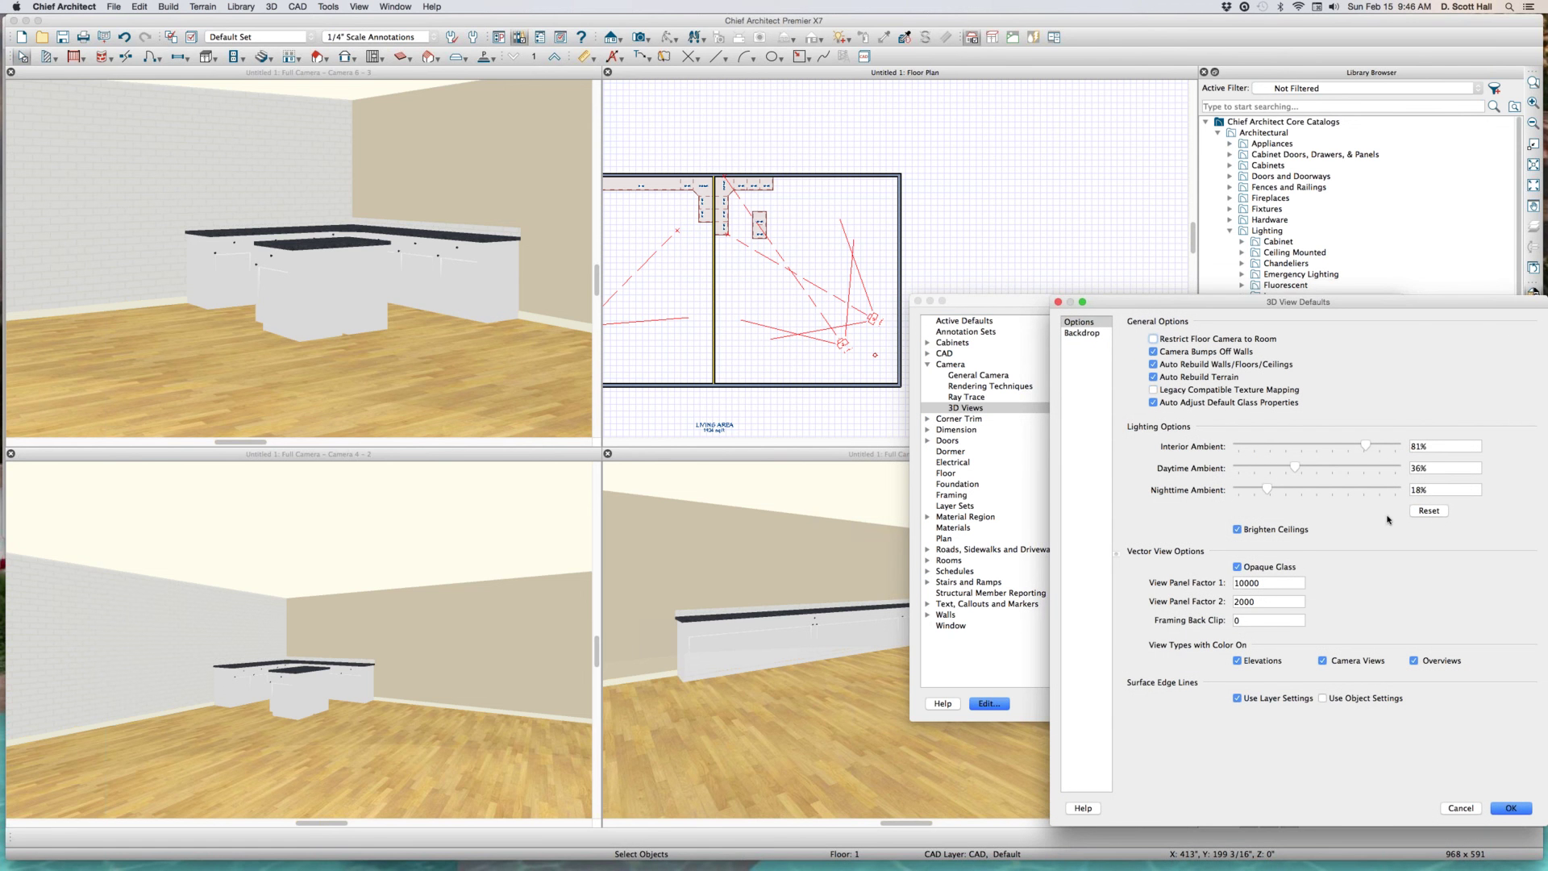
pyautogui.click(1434, 511)
pyautogui.press('Return')
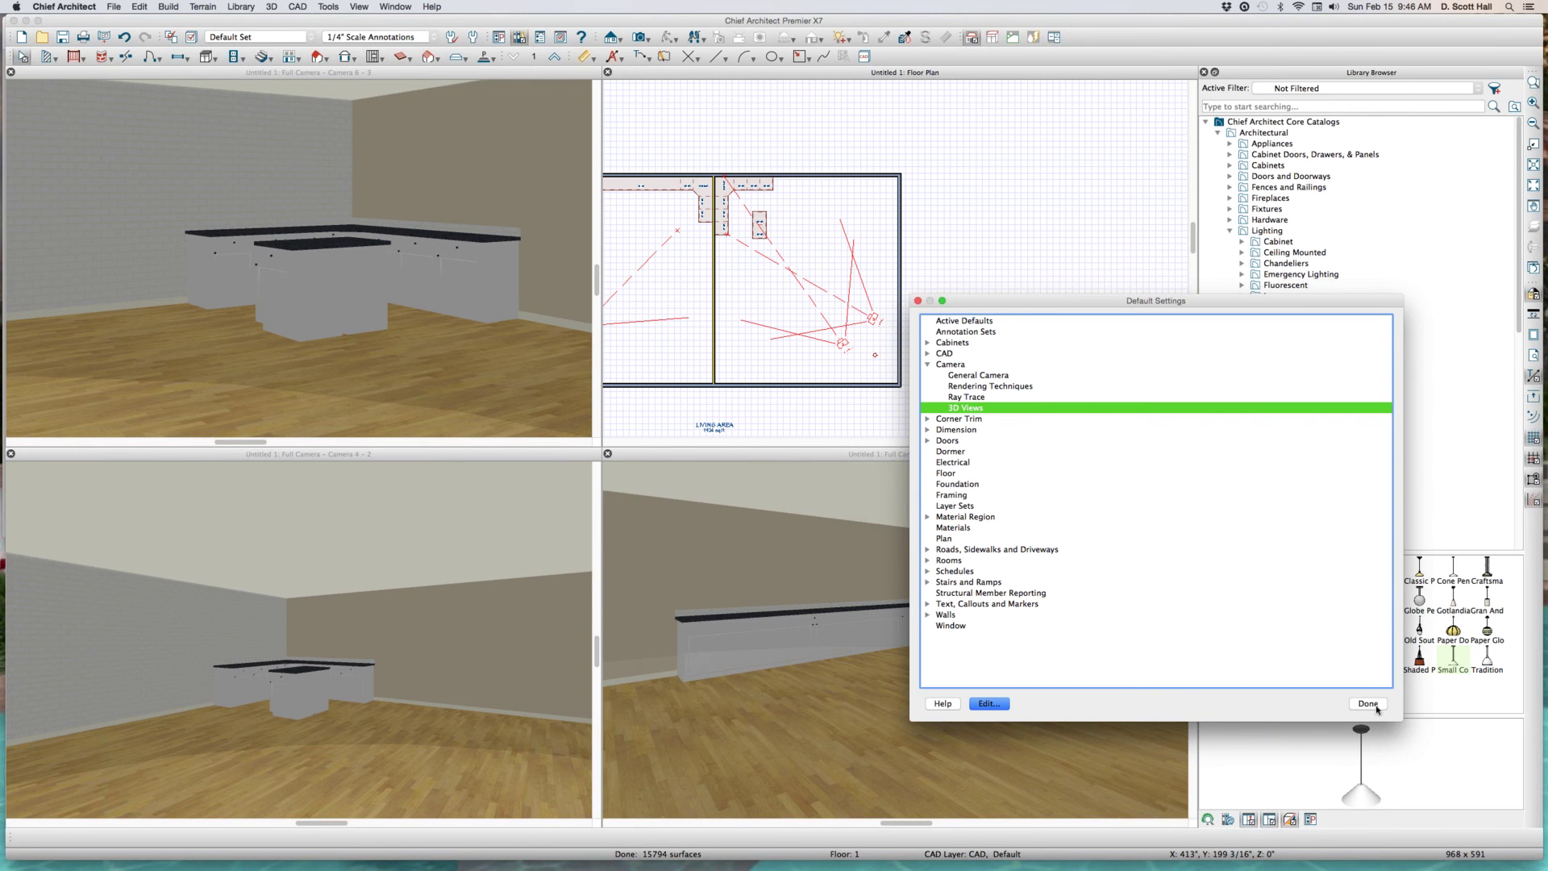
# - Turn off Brighten Ceilings in the 3D View Defaults and apply the change to the camera views
pyautogui.doubleClick(961, 409)
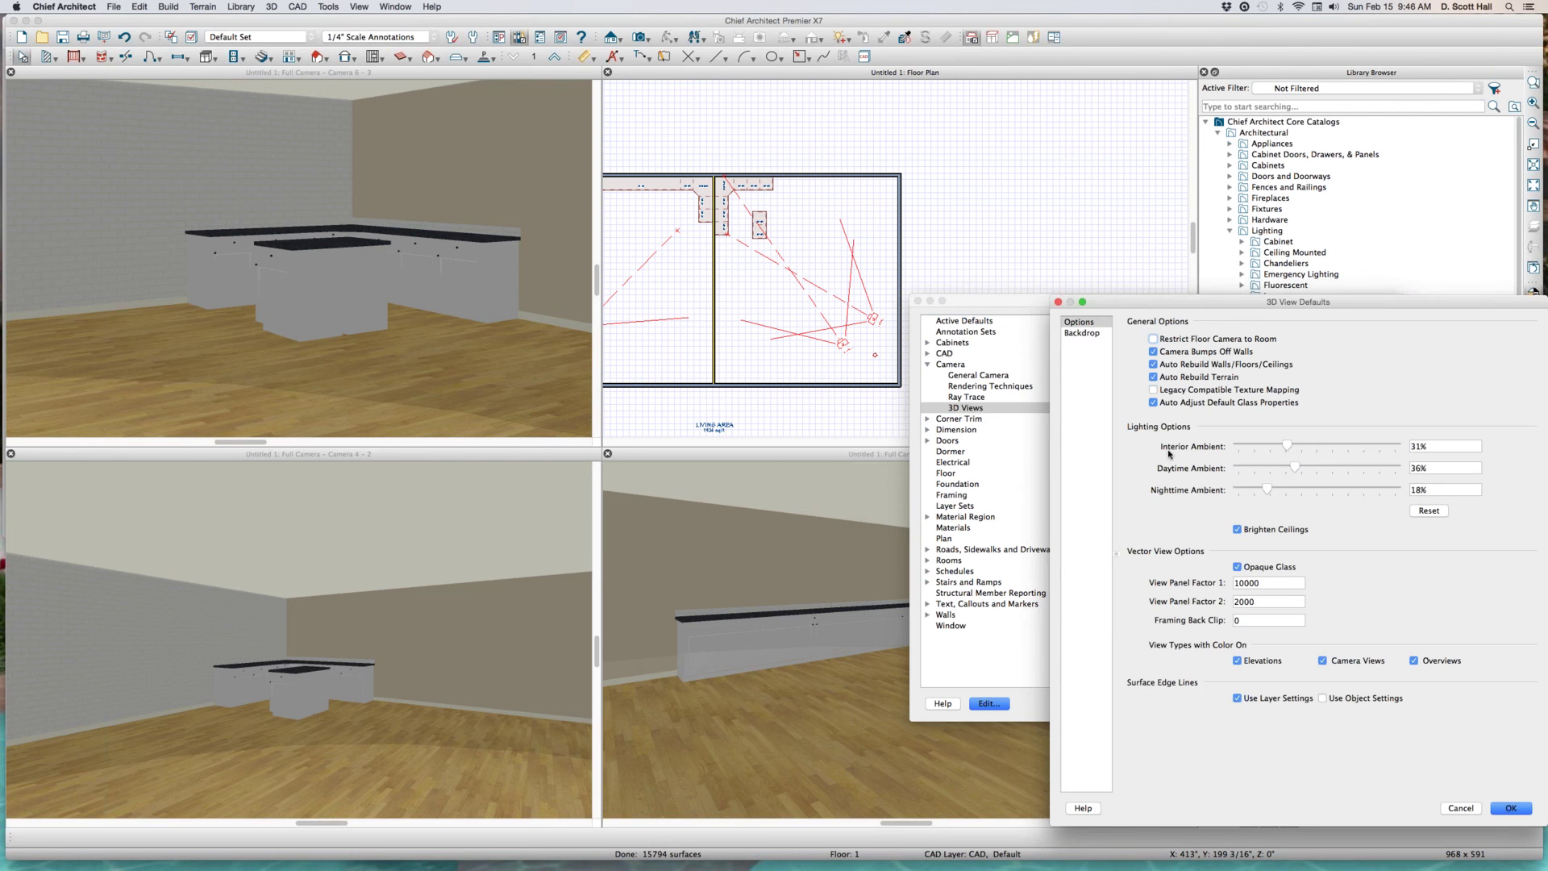
pyautogui.click(1238, 529)
pyautogui.press('Return')
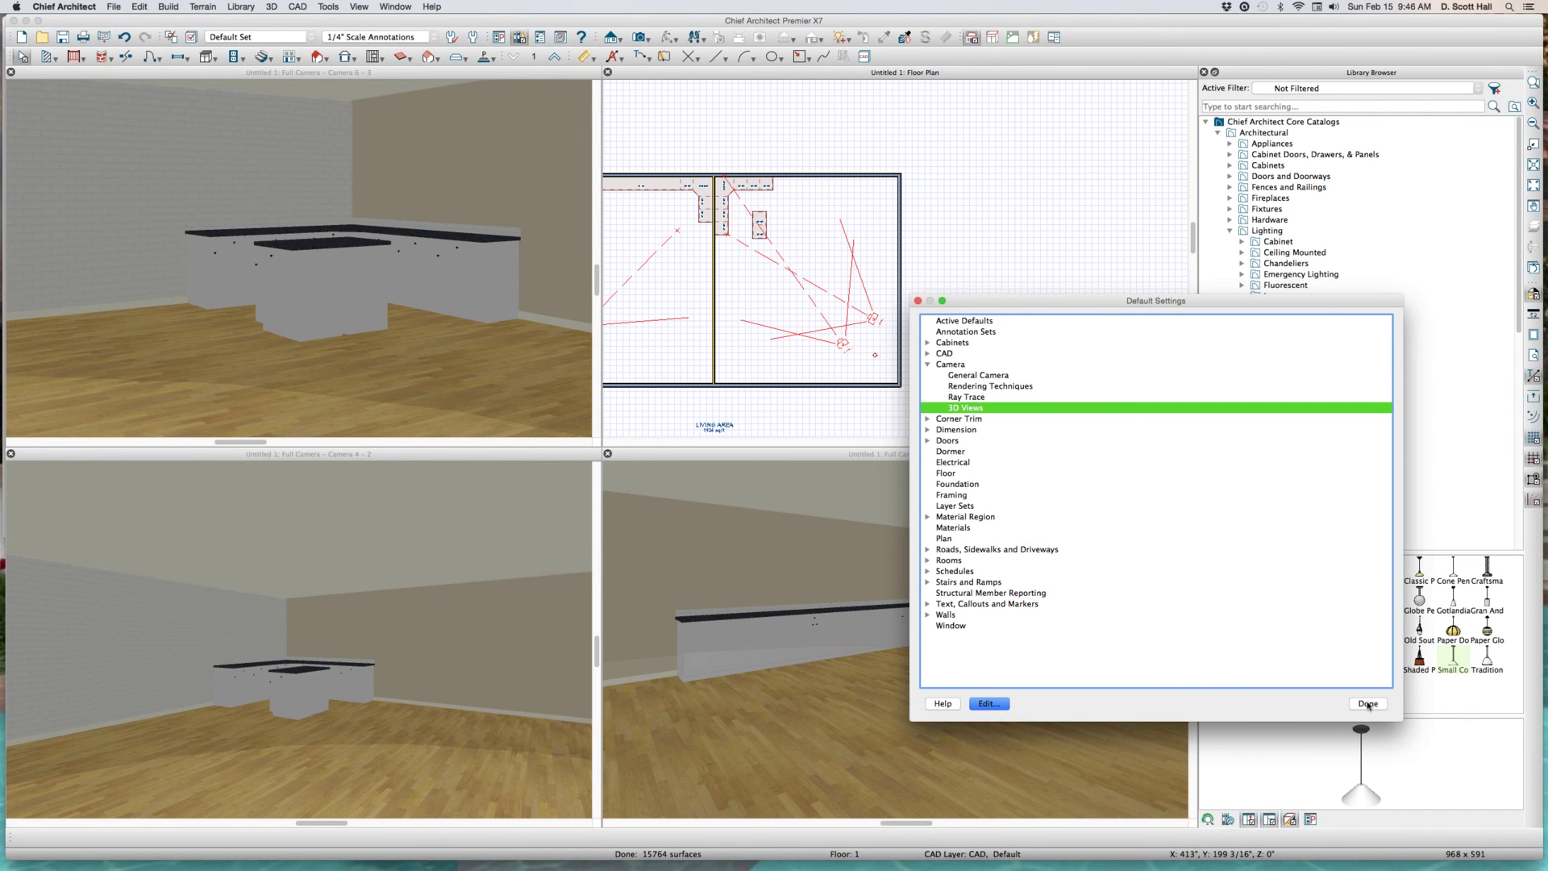
pyautogui.click(1368, 704)
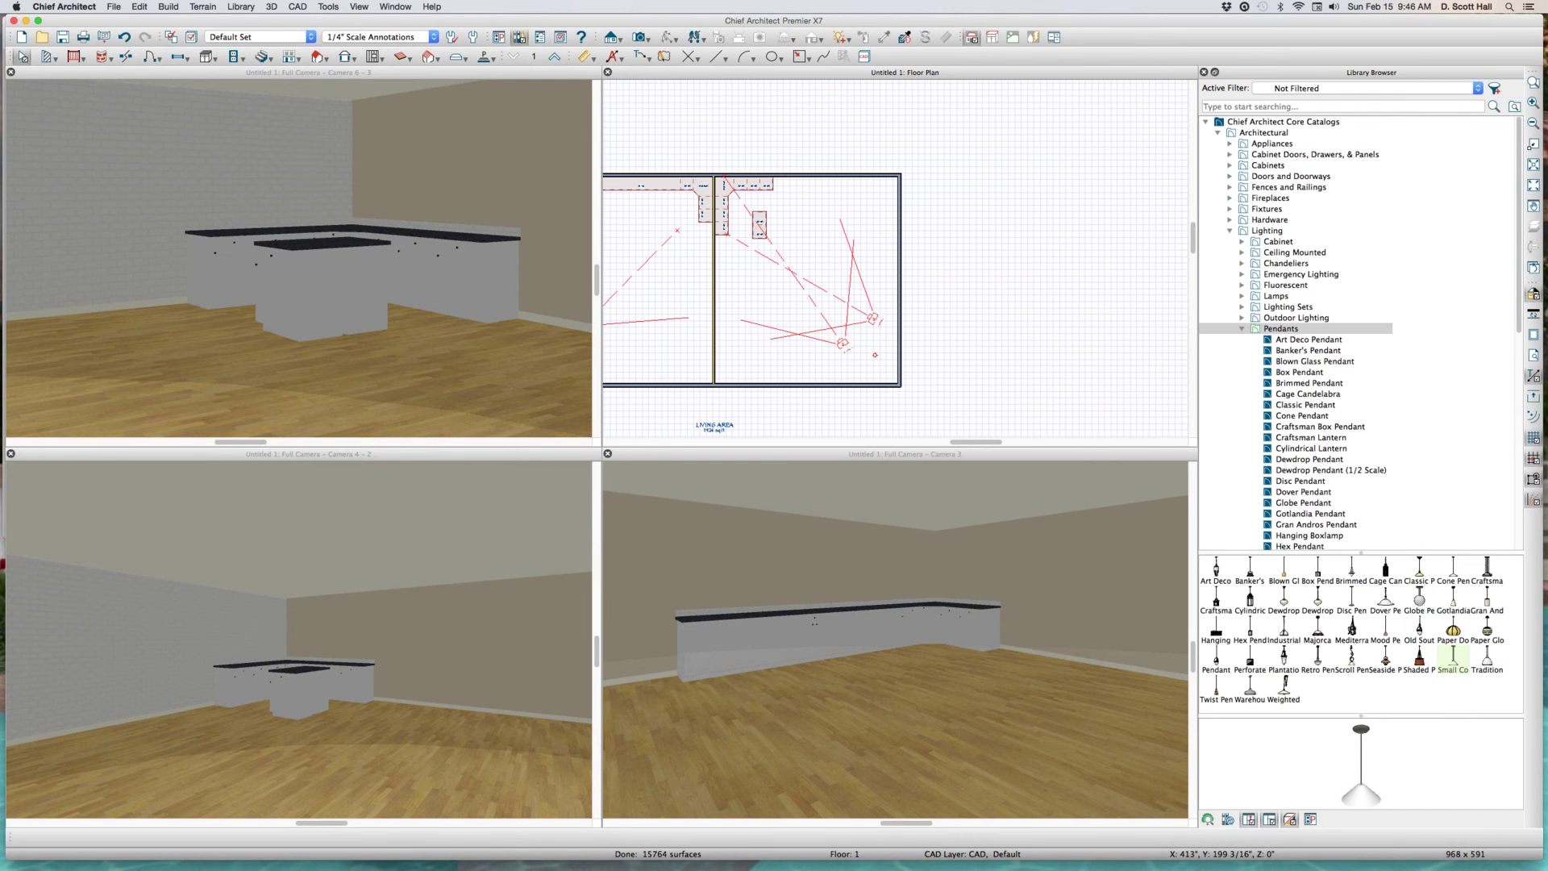
# - Turn Brighten Ceilings back on in the 3D View Defaults and apply the change
pyautogui.press('super+d')
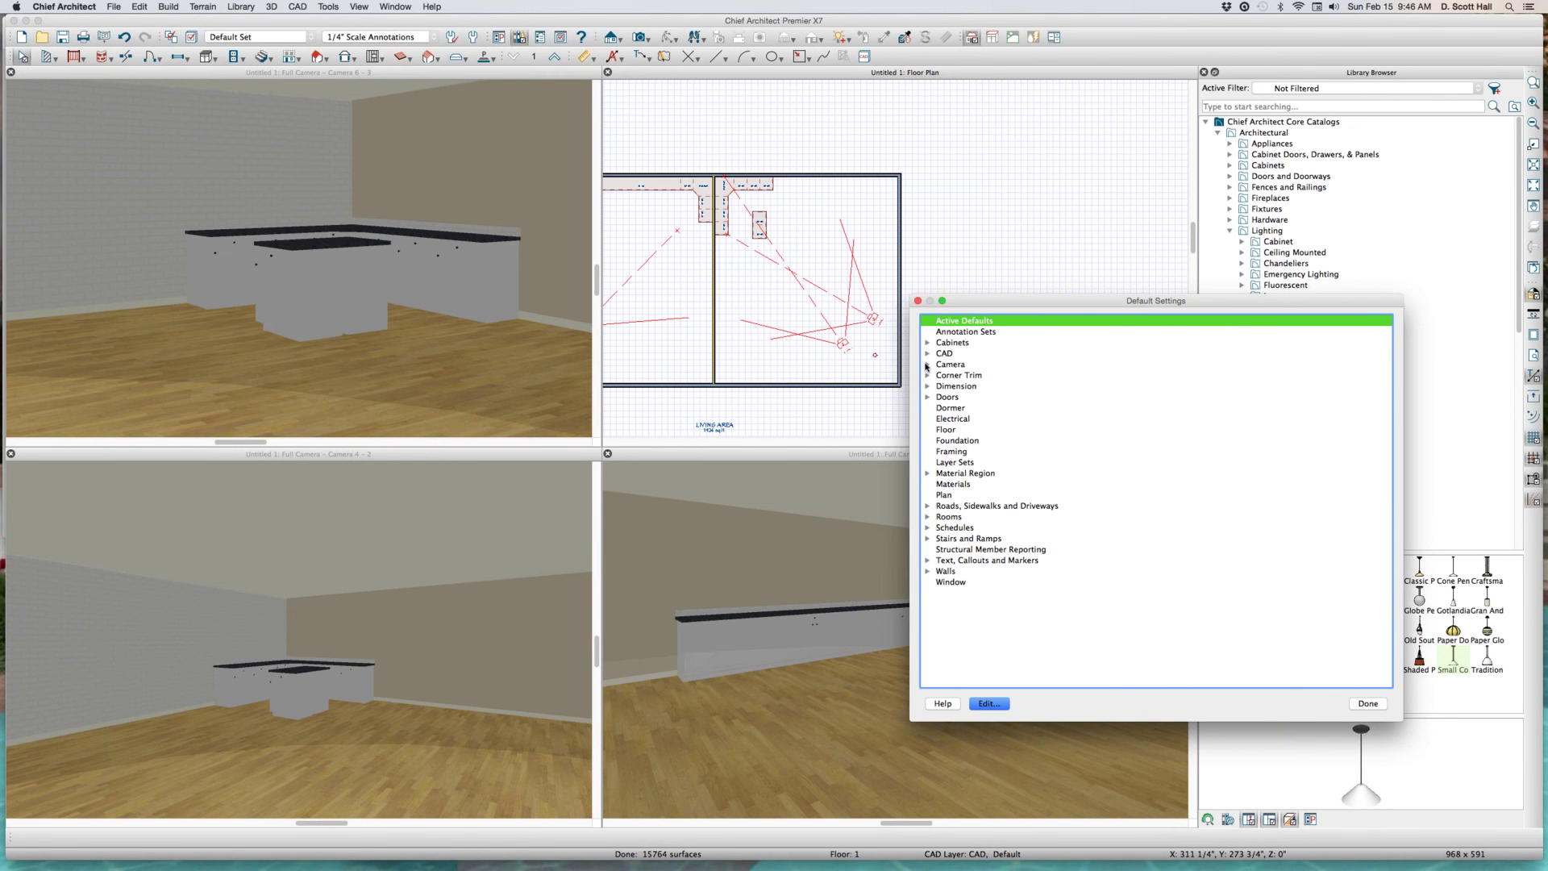
pyautogui.click(927, 364)
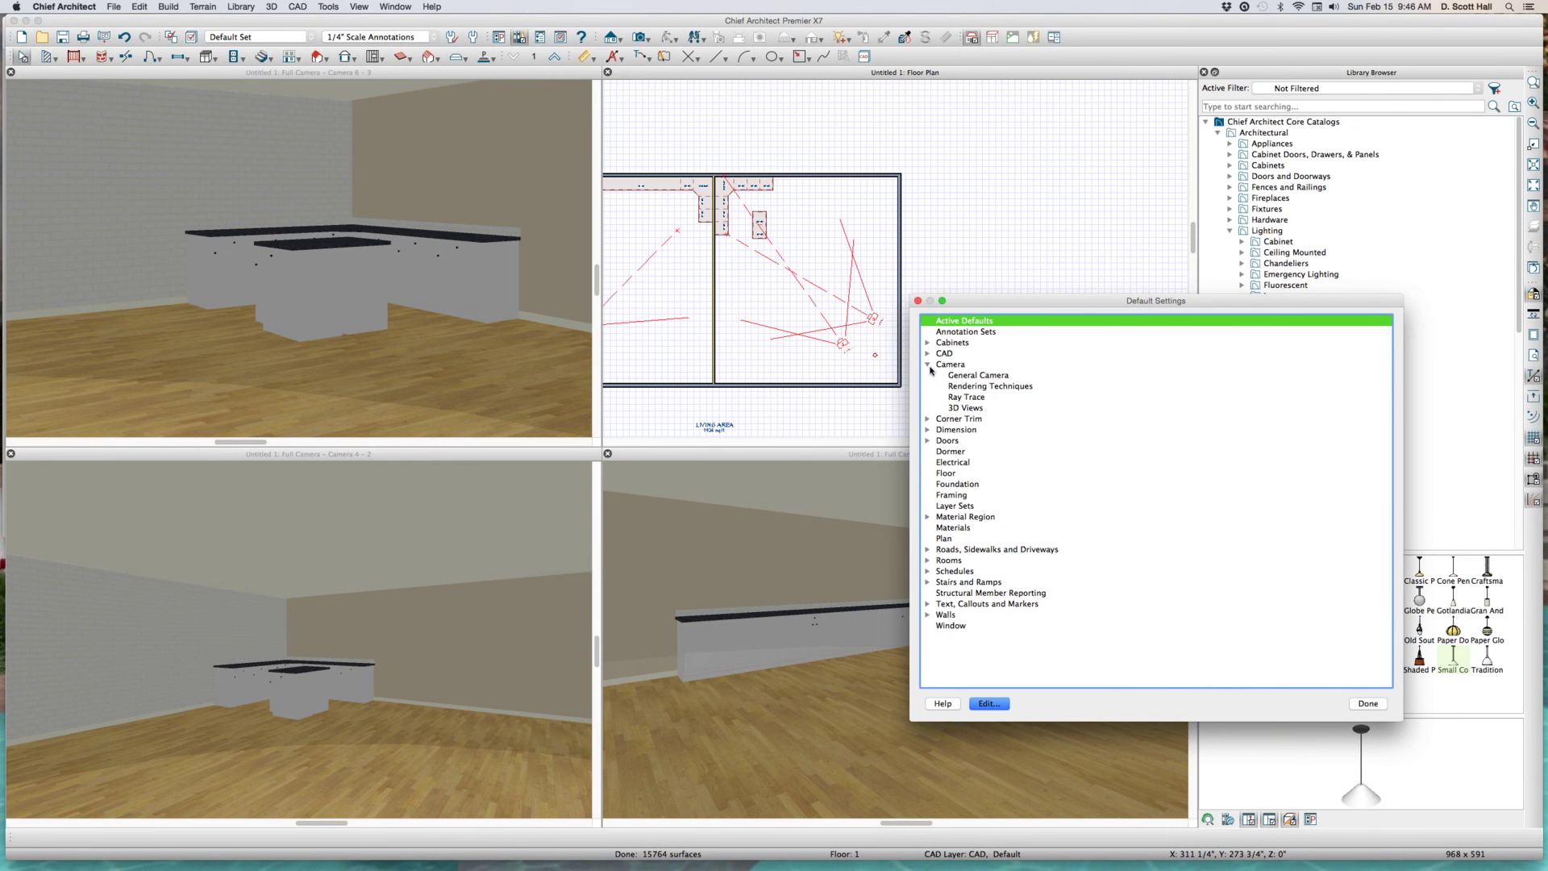
pyautogui.click(957, 408)
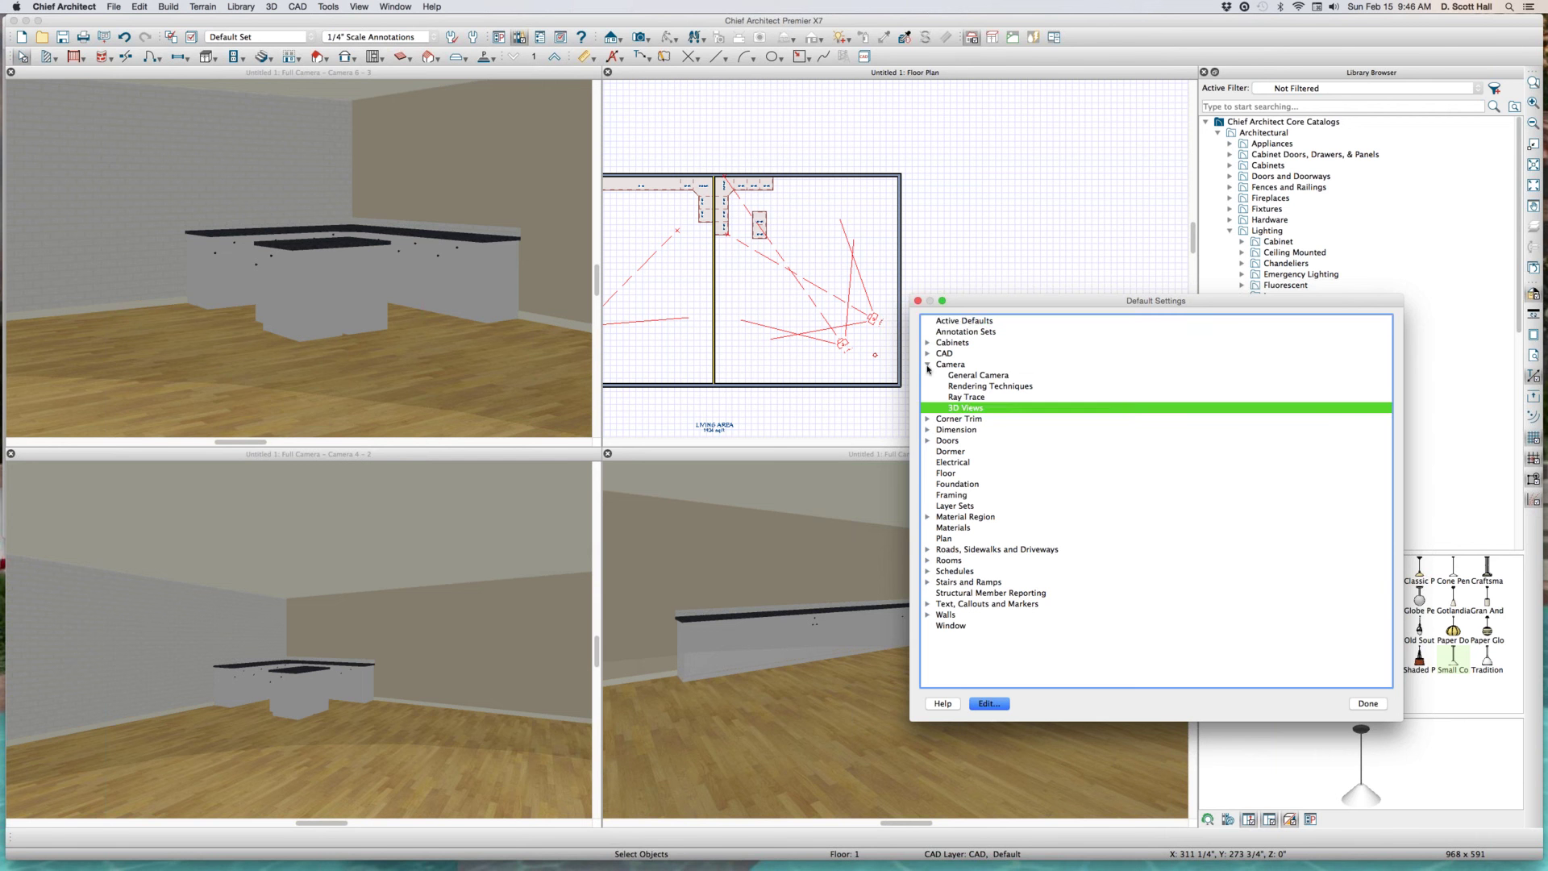
pyautogui.doubleClick(973, 410)
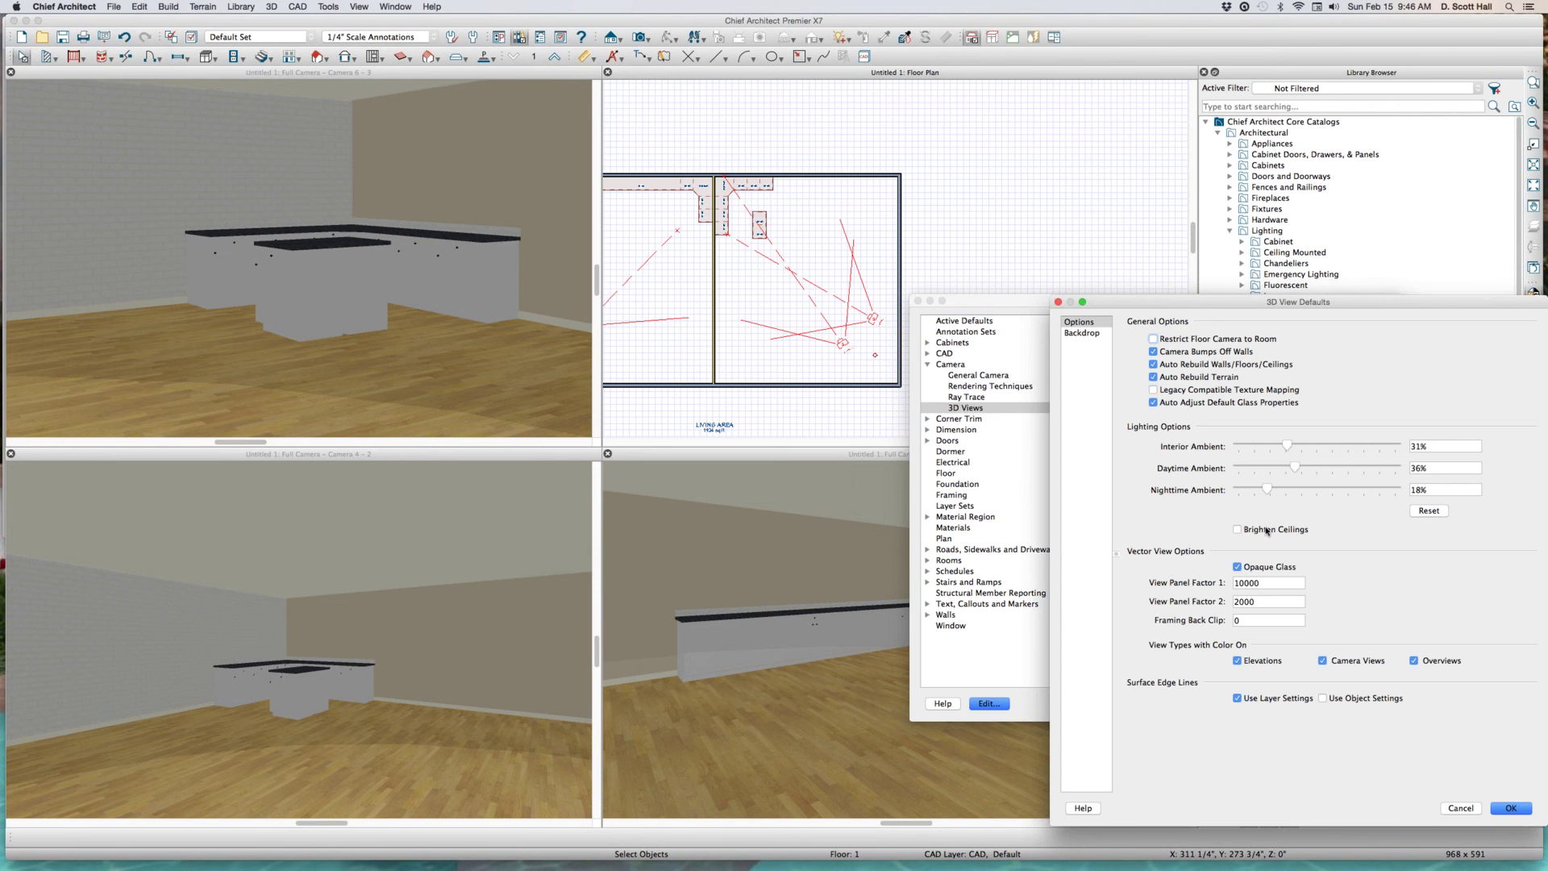
pyautogui.press('Return')
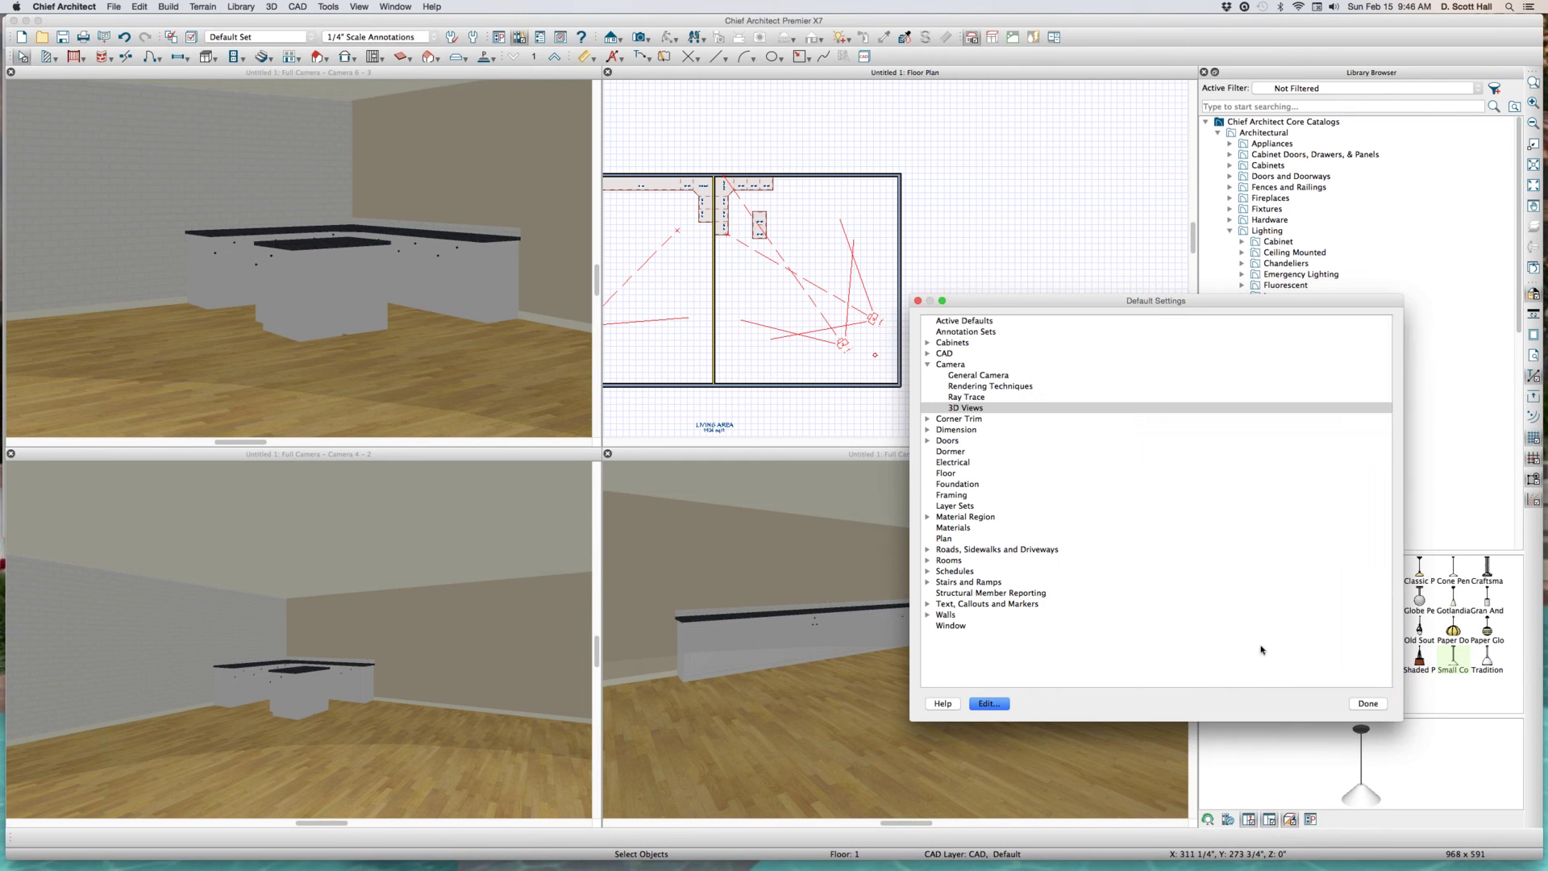
pyautogui.click(1357, 706)
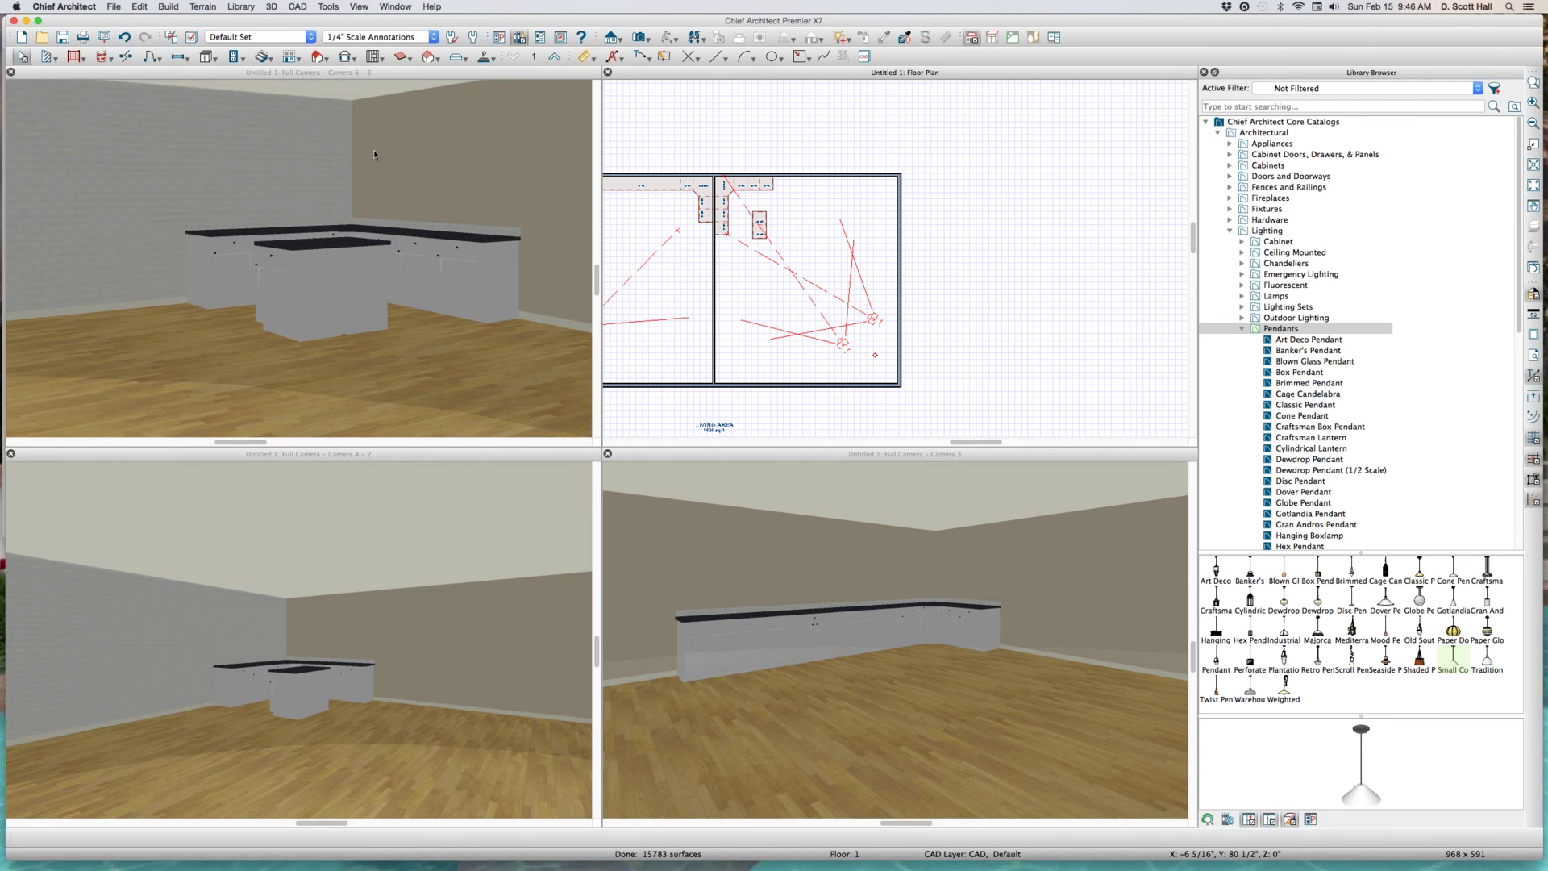
# - Place a light in the right room of the floor plan, just beside the island
pyautogui.scroll(-2, 350, 259)
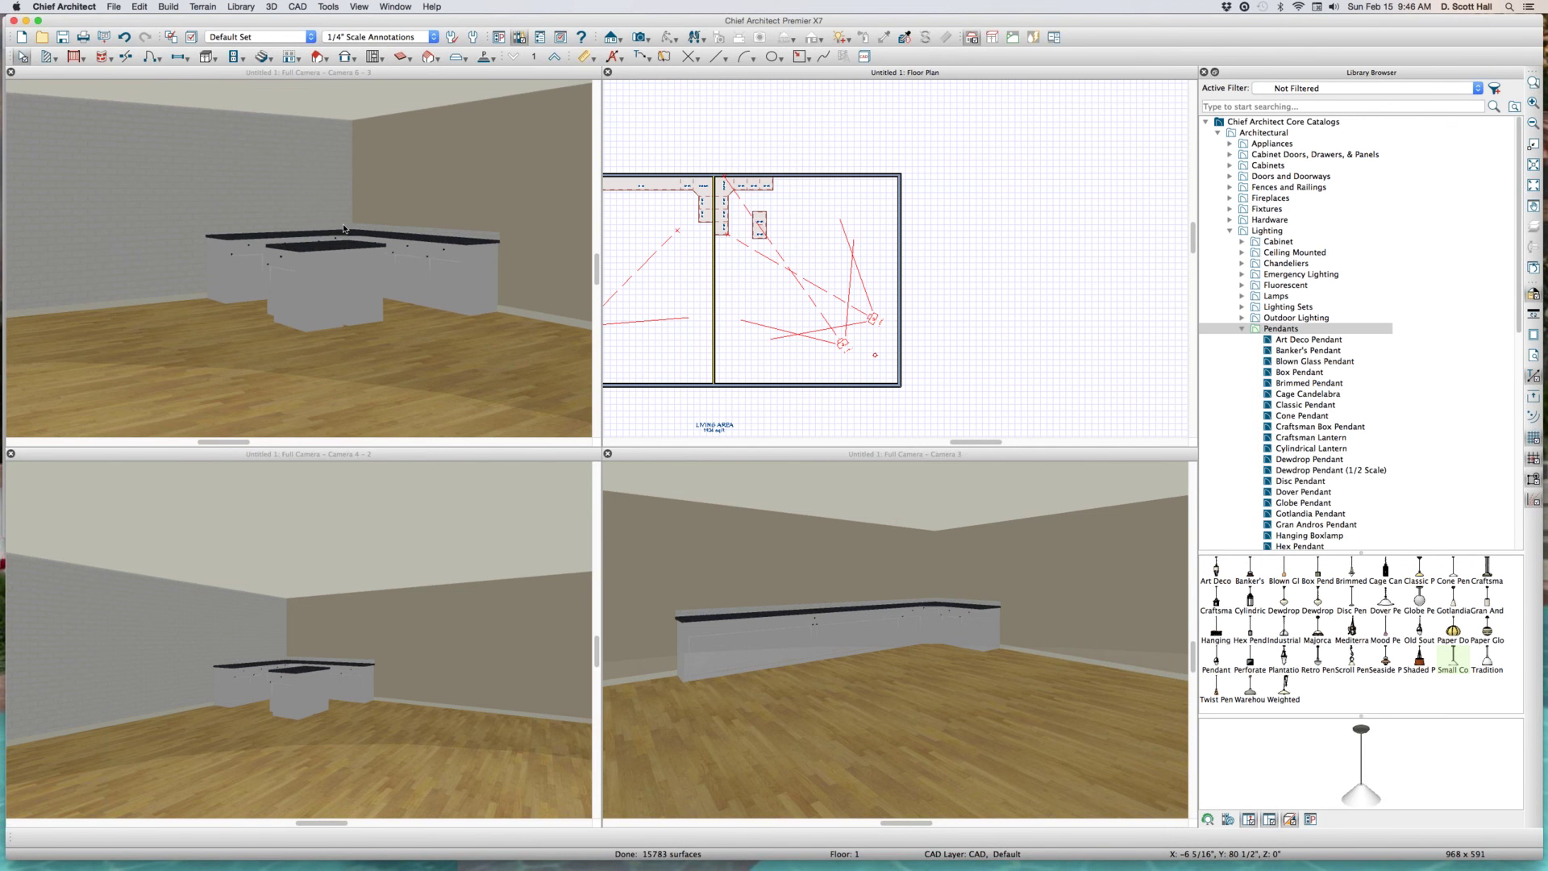
pyautogui.click(343, 229)
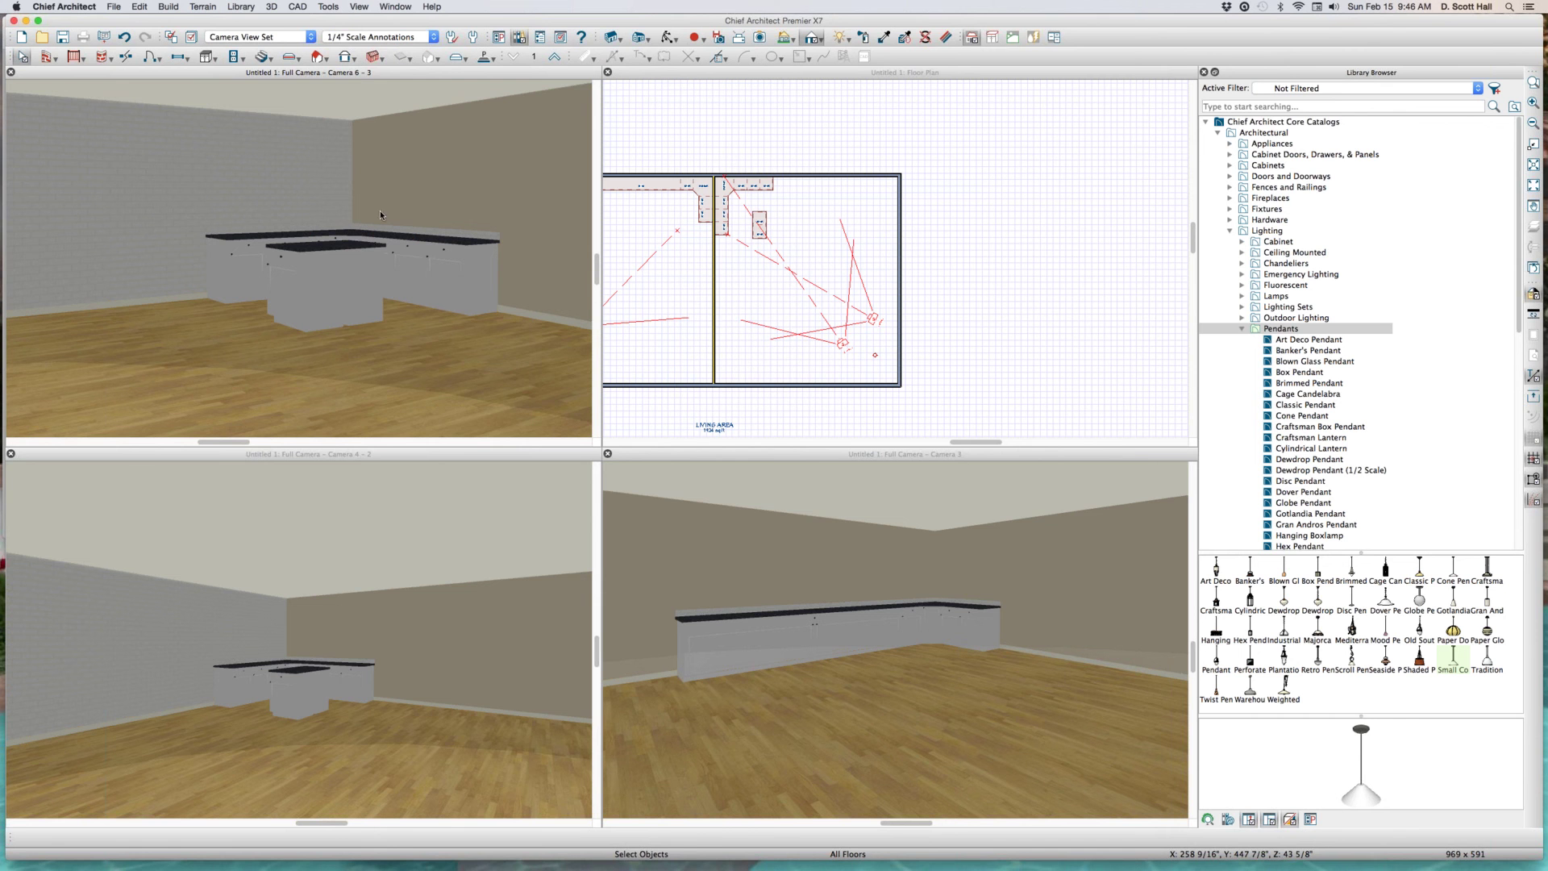
pyautogui.click(814, 225)
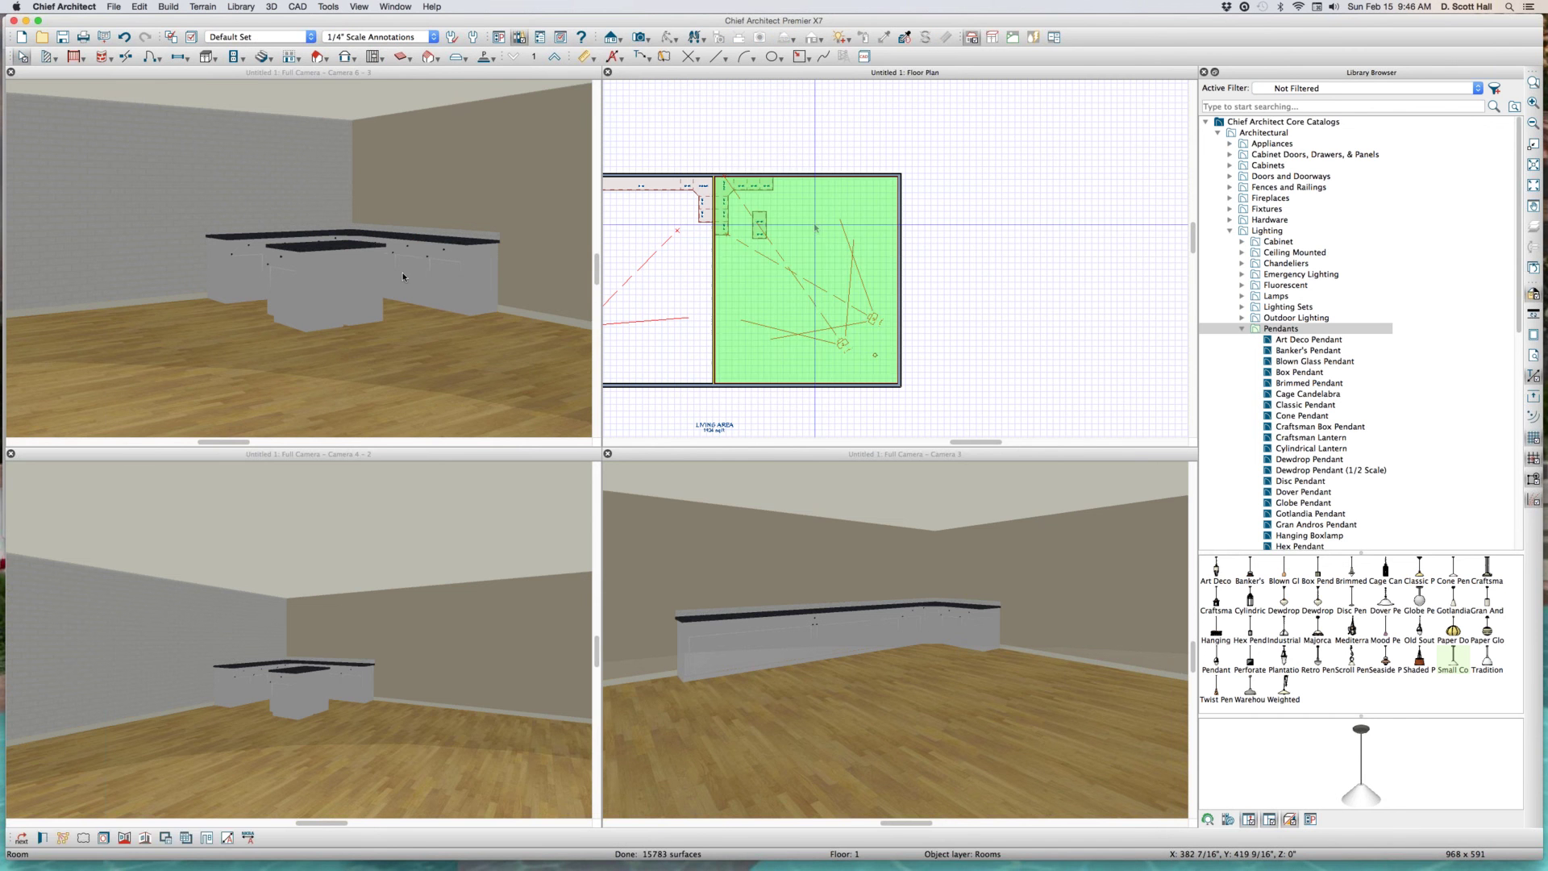
pyautogui.click(782, 257)
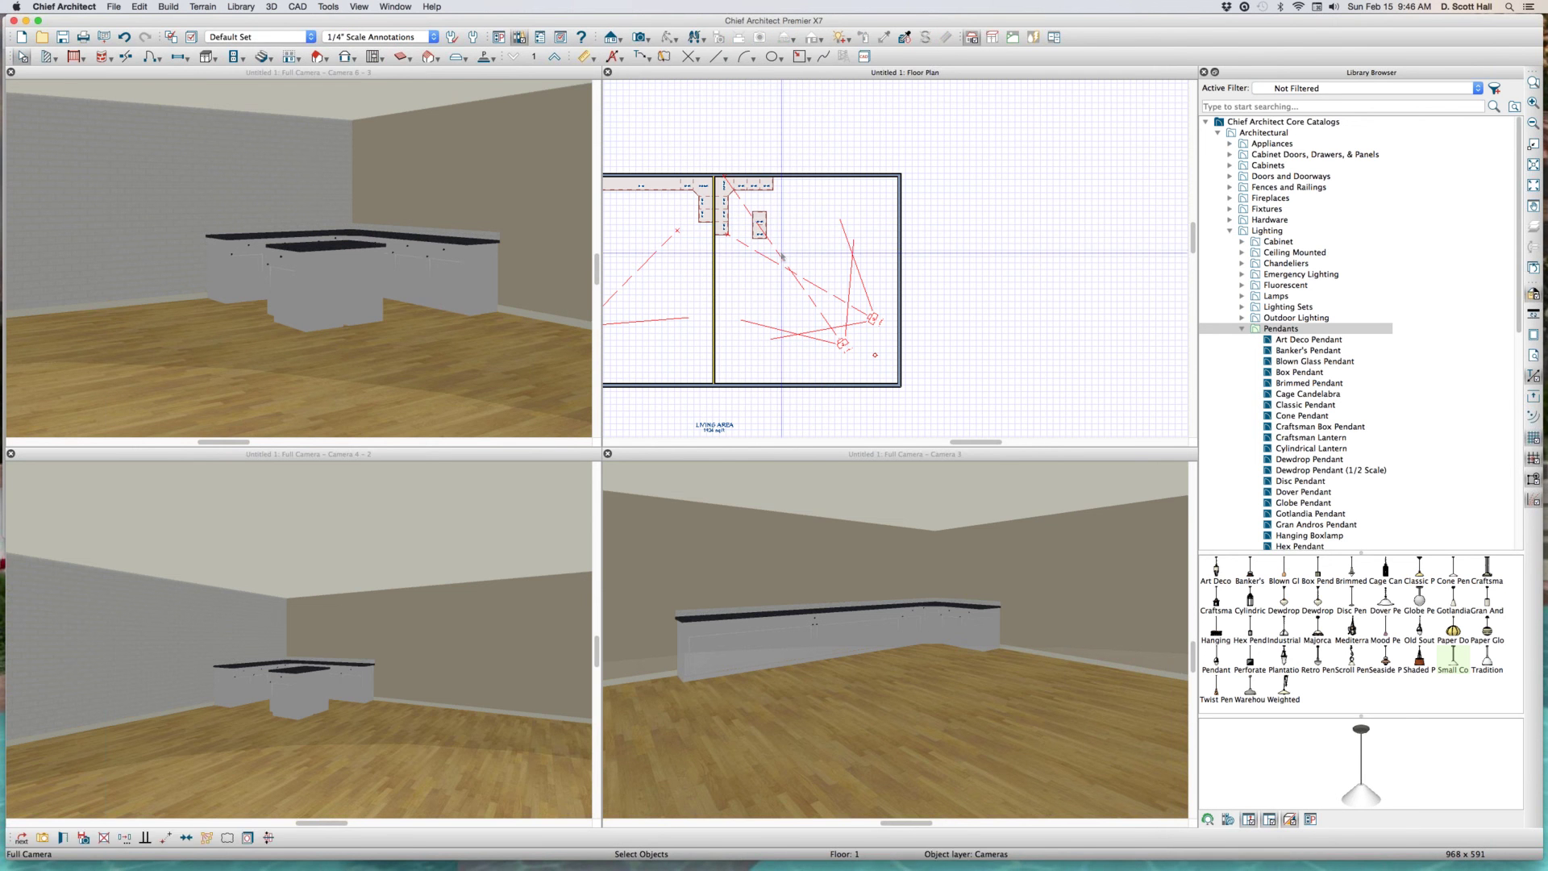
pyautogui.press('Escape')
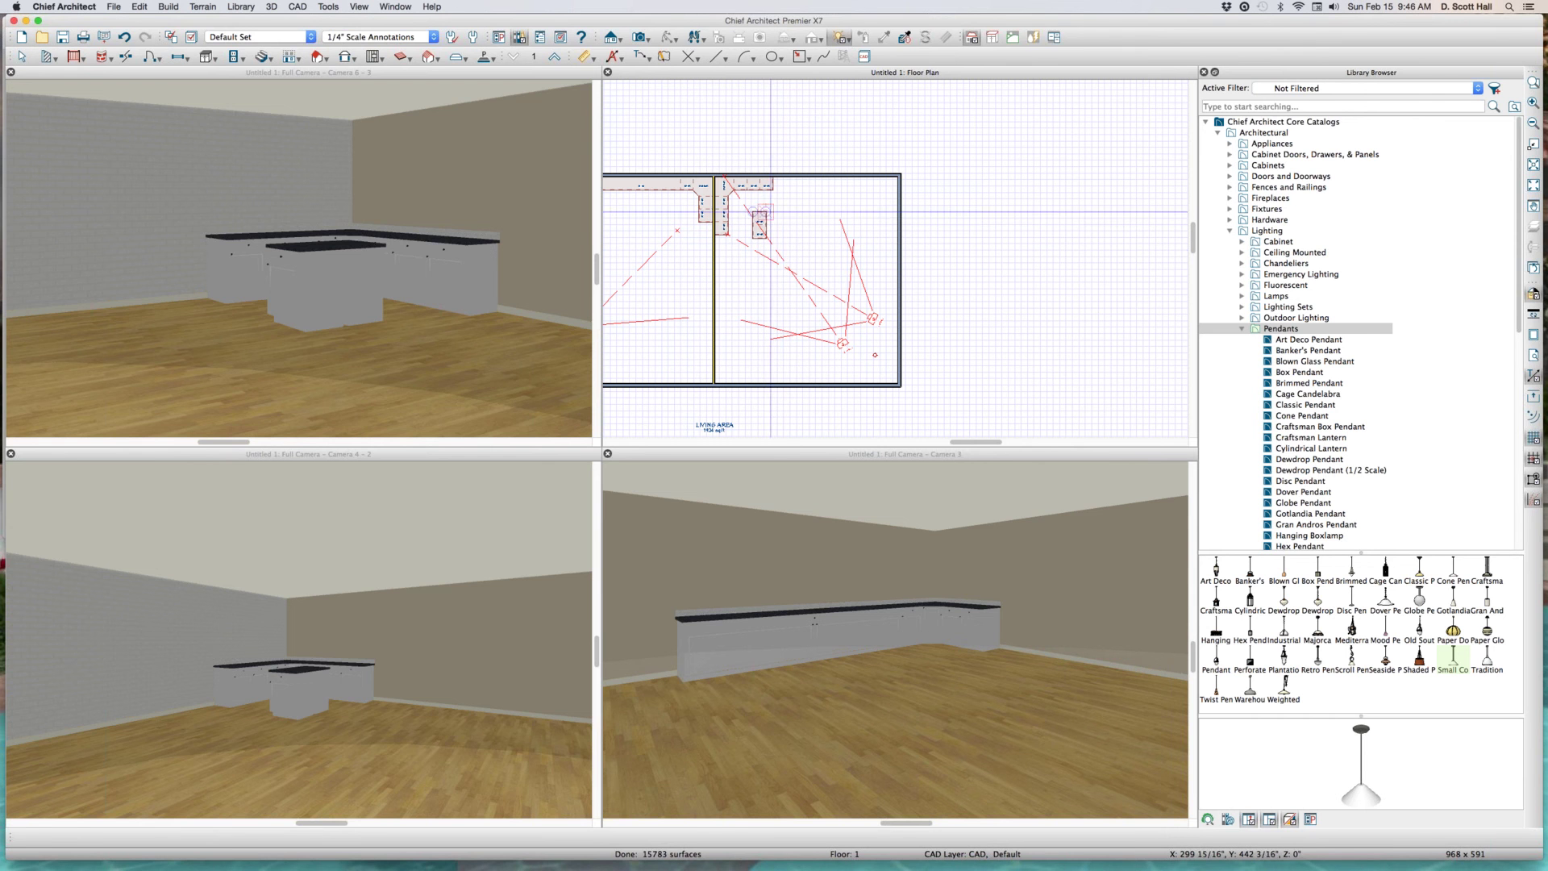
pyautogui.press('space')
pyautogui.click(782, 211)
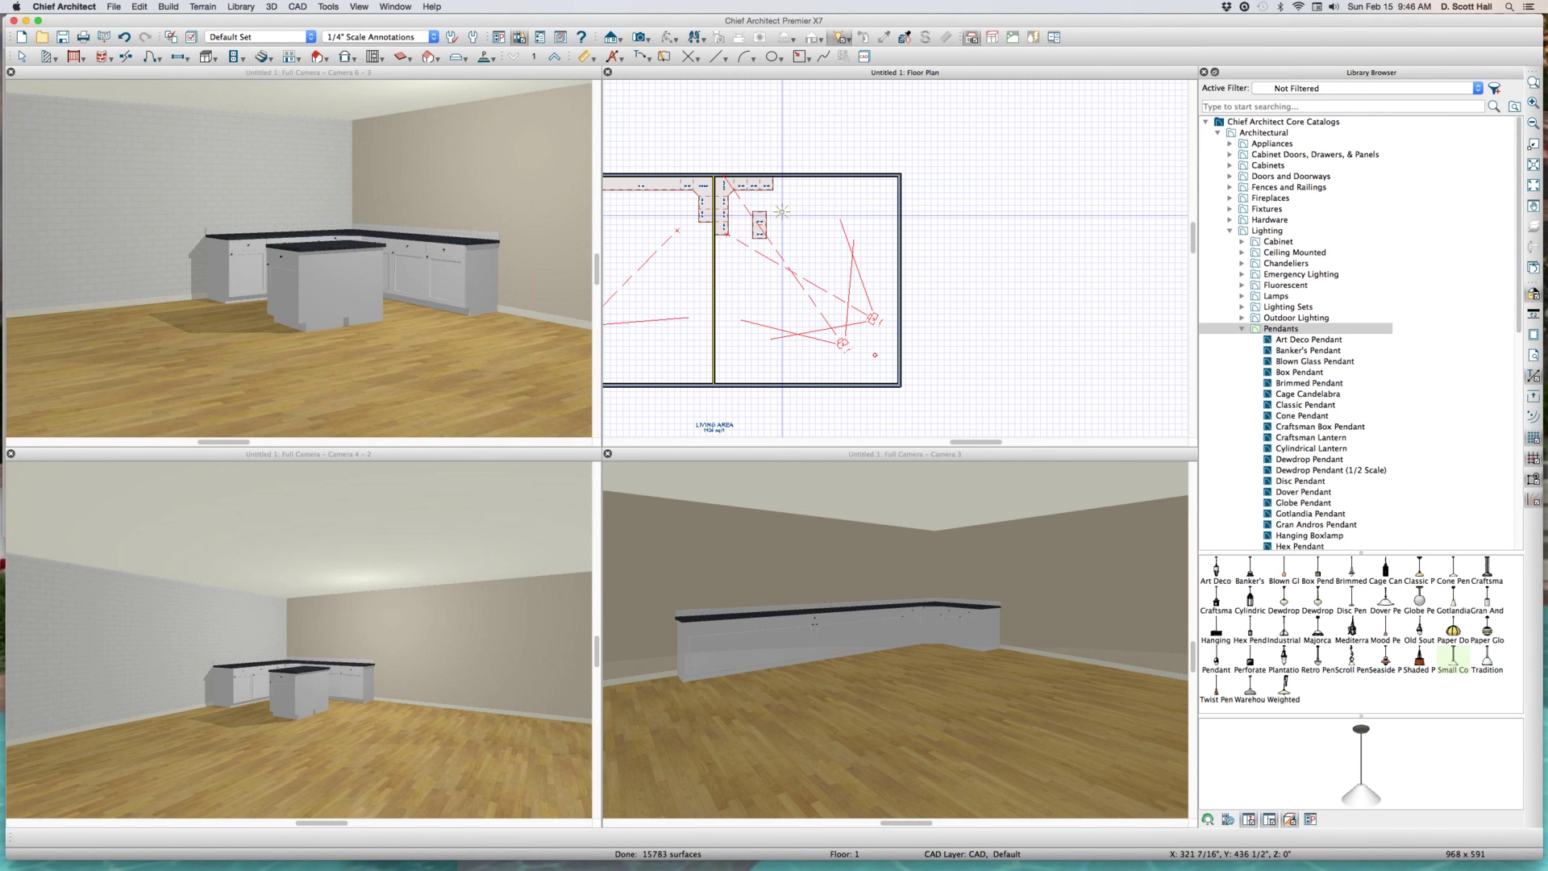
pyautogui.press('space')
# - Set the Interior Ambient lighting to 82% in the 3D View Defaults
pyautogui.press('d')
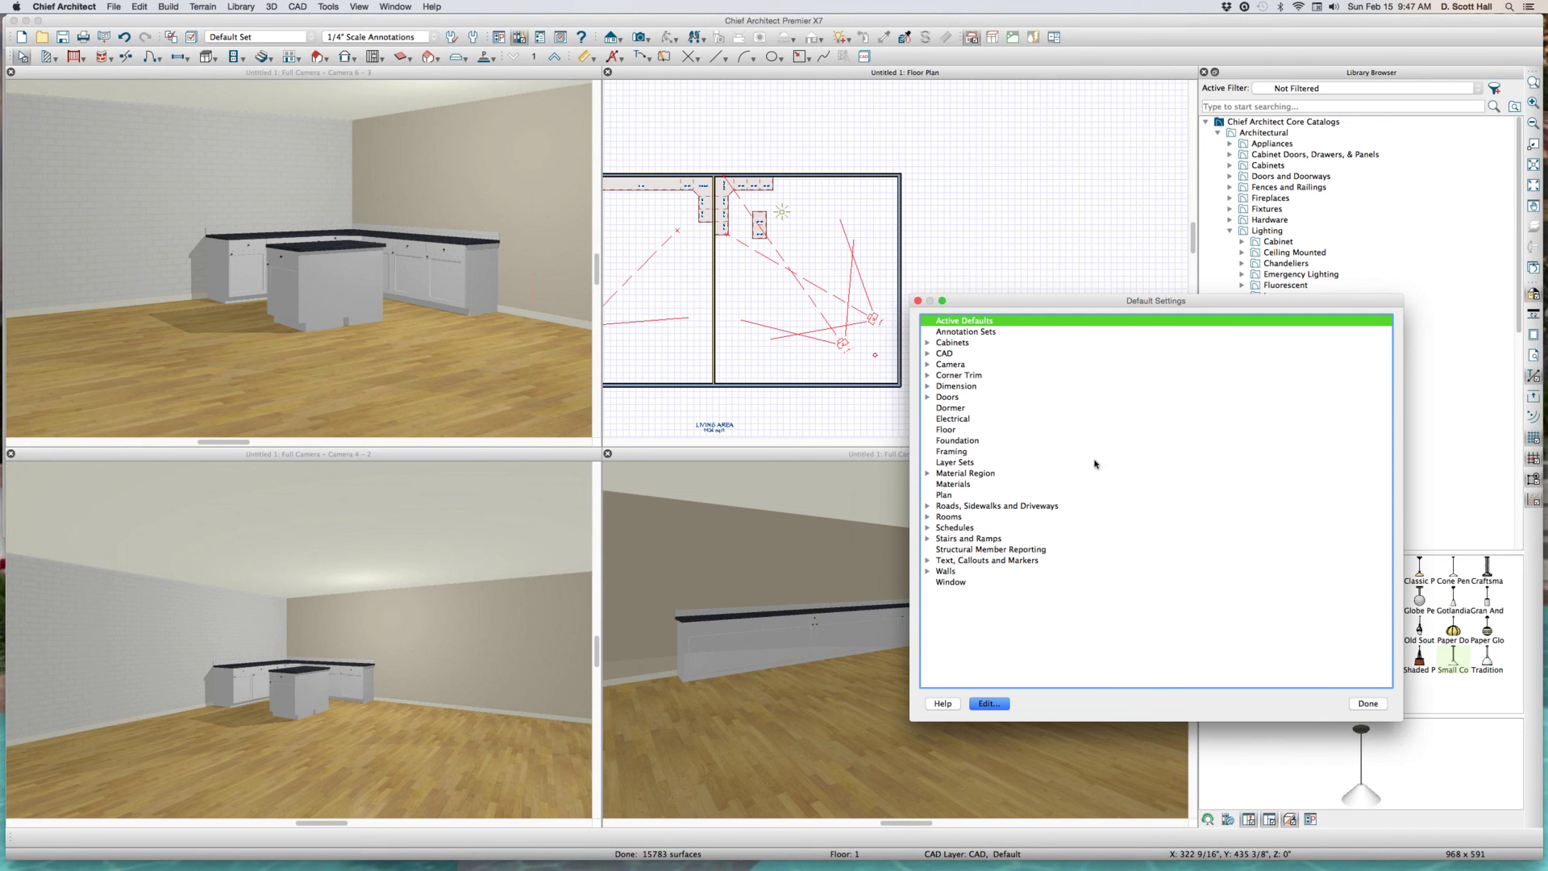
pyautogui.click(927, 366)
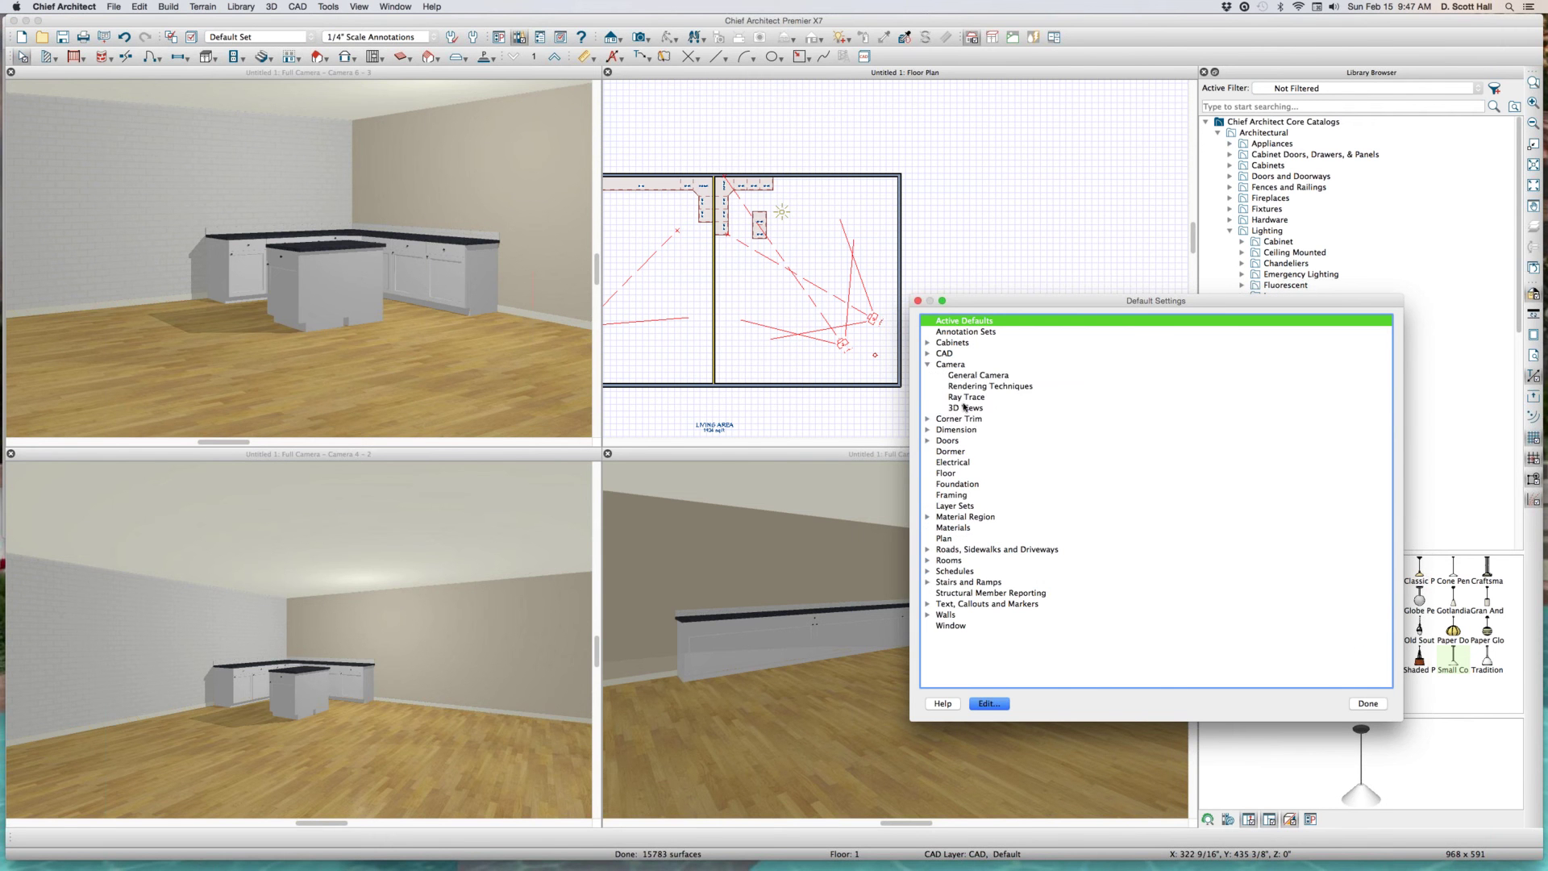
pyautogui.doubleClick(966, 407)
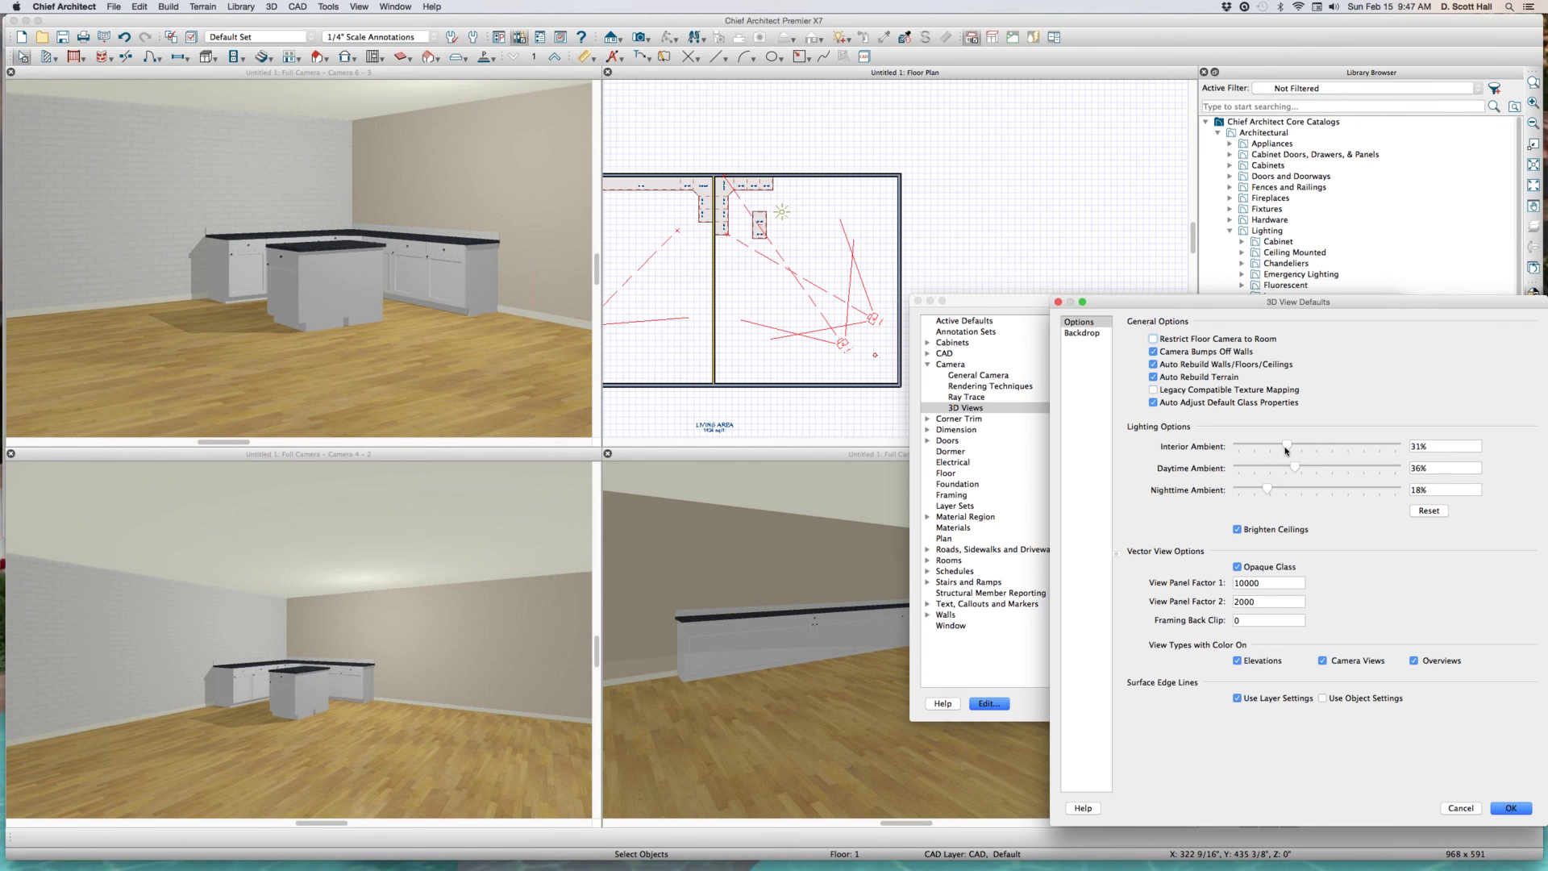
pyautogui.moveTo(1286, 449); pyautogui.dragTo(1366, 449)
pyautogui.press('Return')
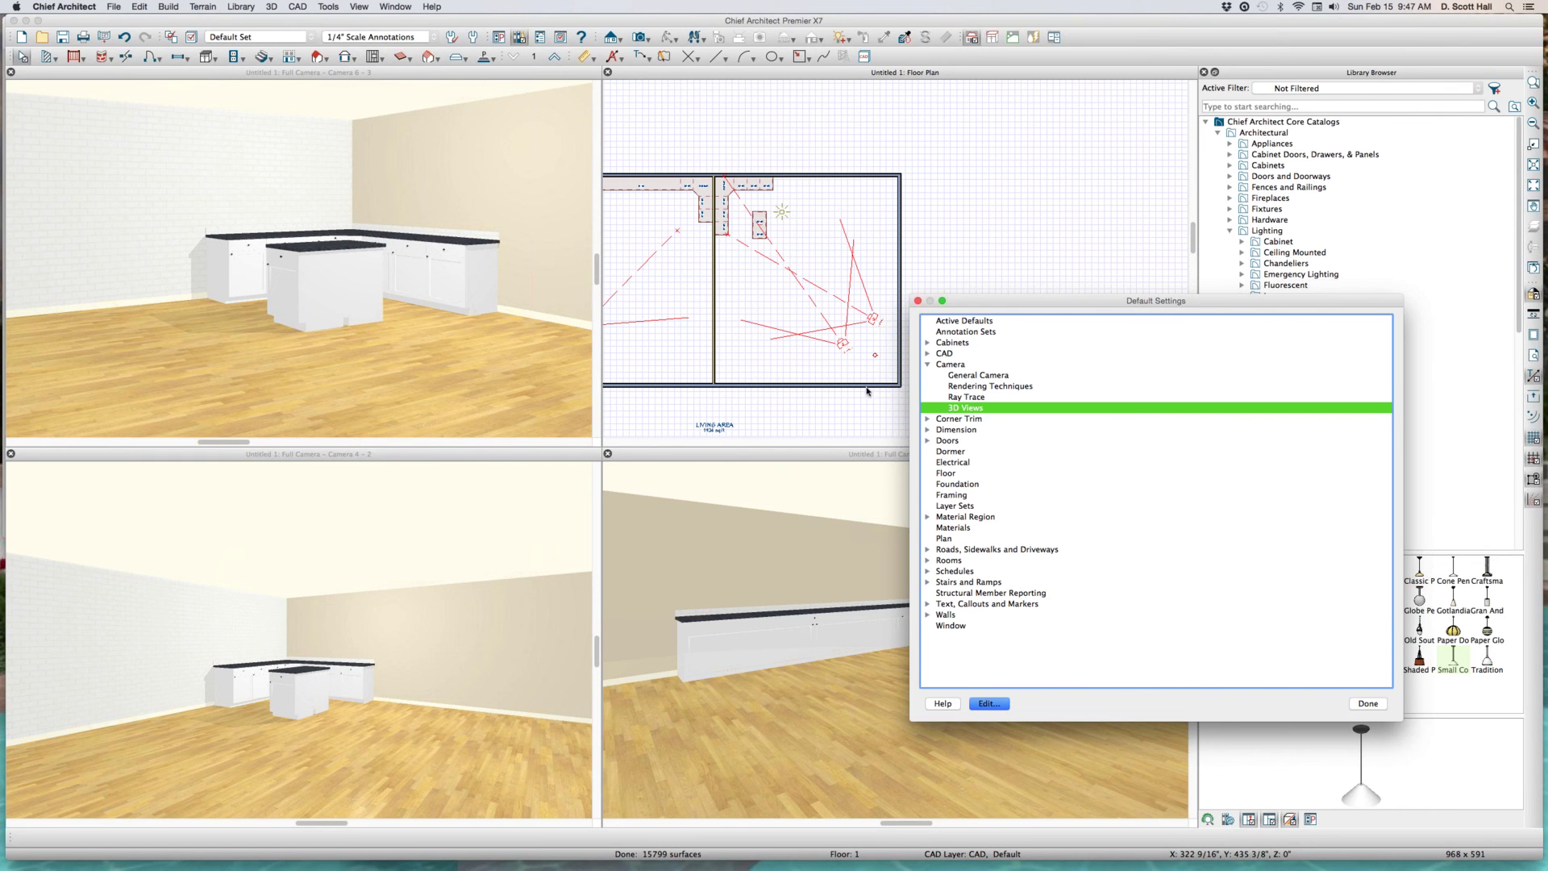
# - Reset the lighting options in the 3D View Defaults and close the default settings
pyautogui.doubleClick(955, 408)
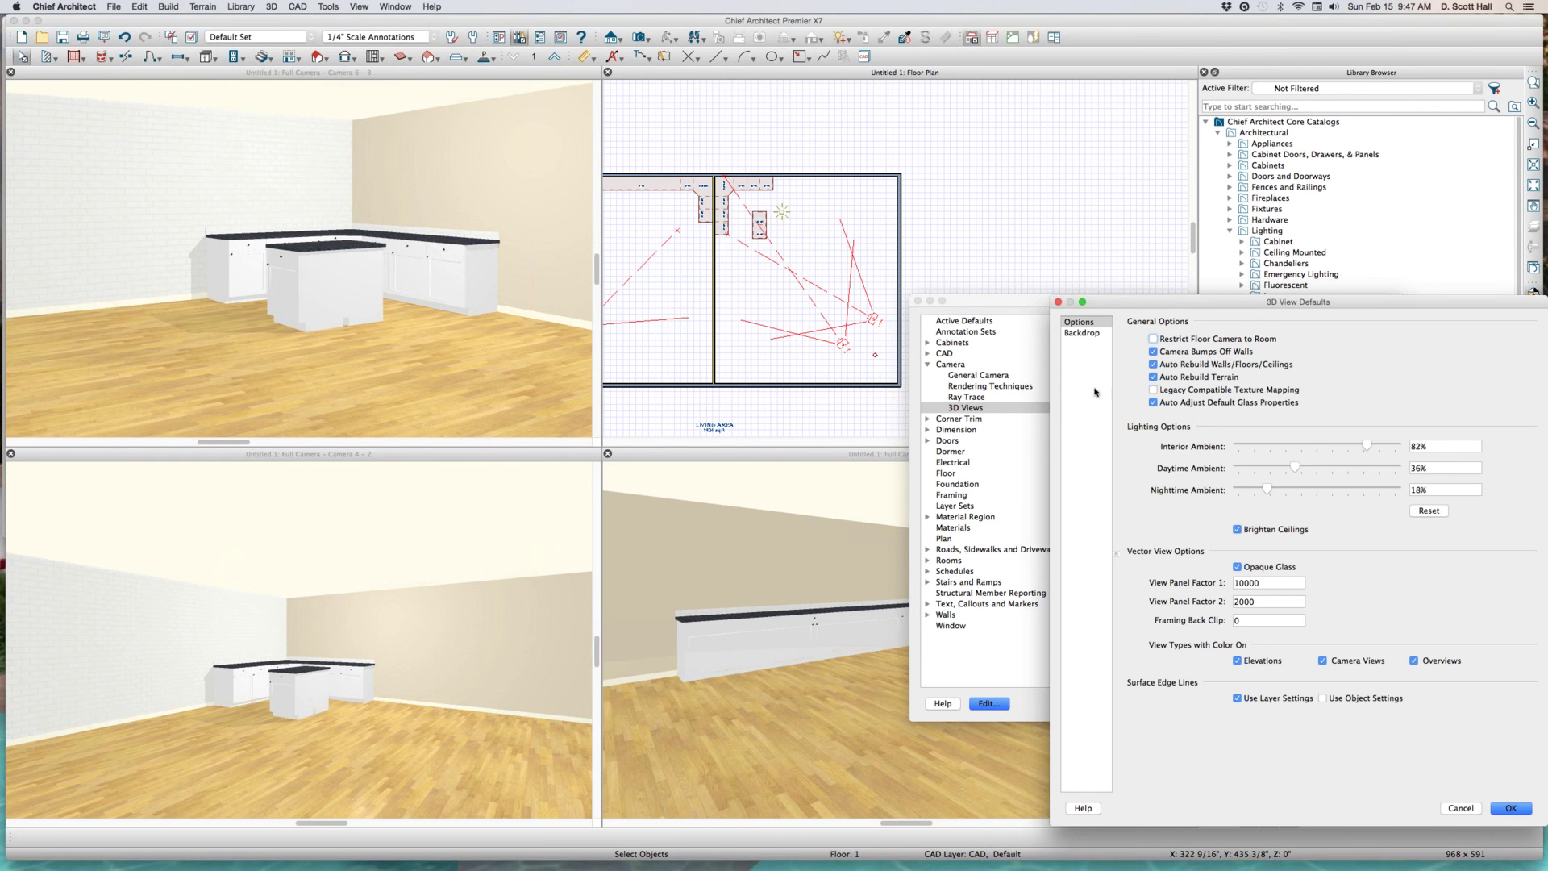
pyautogui.click(1421, 513)
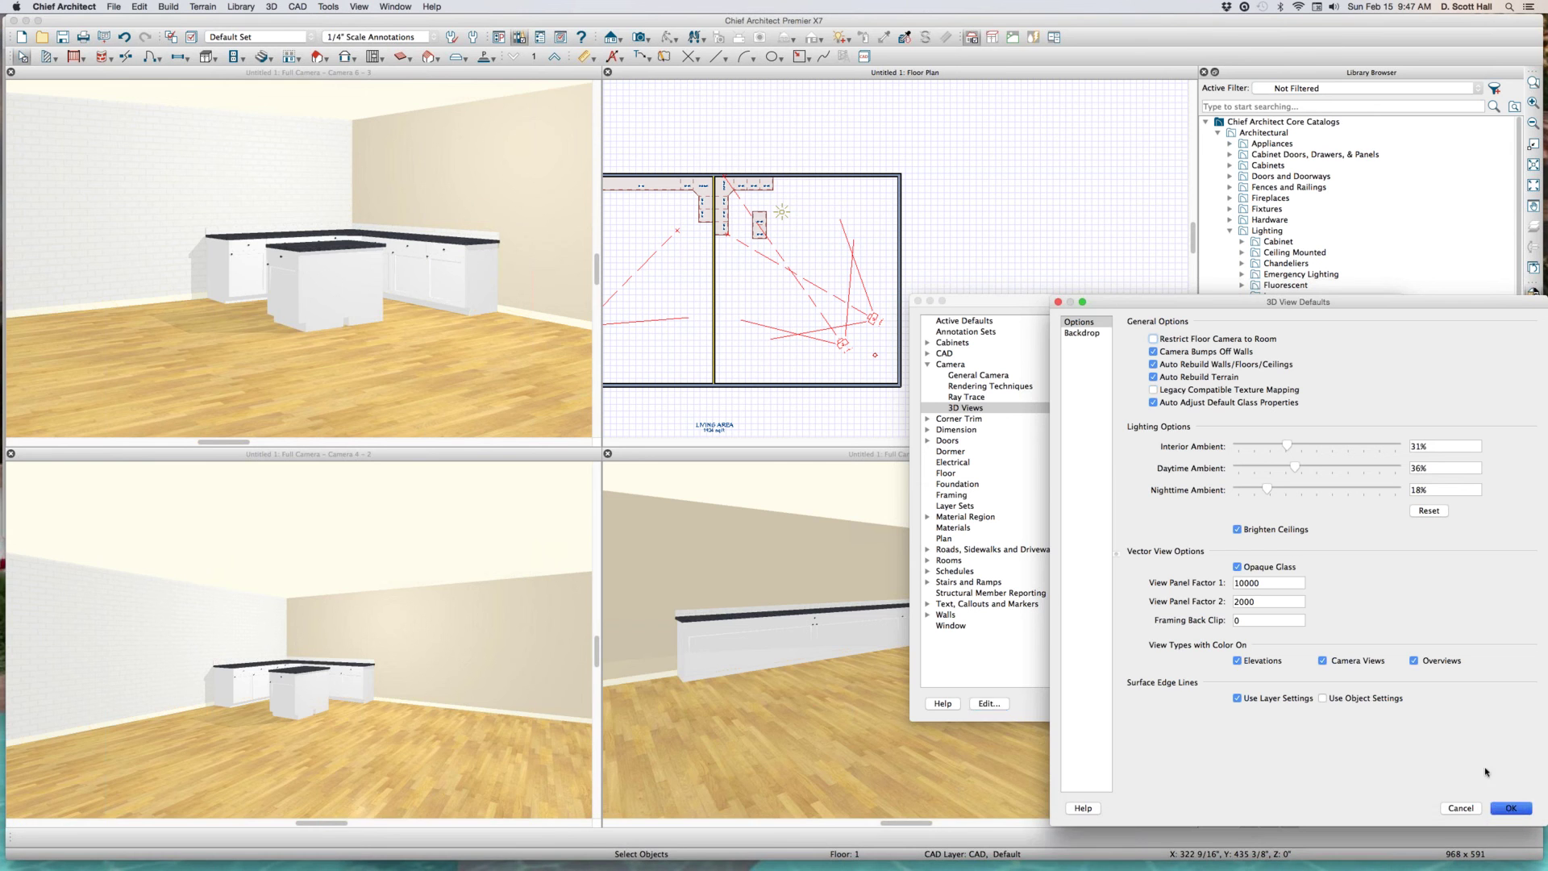
pyautogui.click(1510, 807)
pyautogui.click(1466, 703)
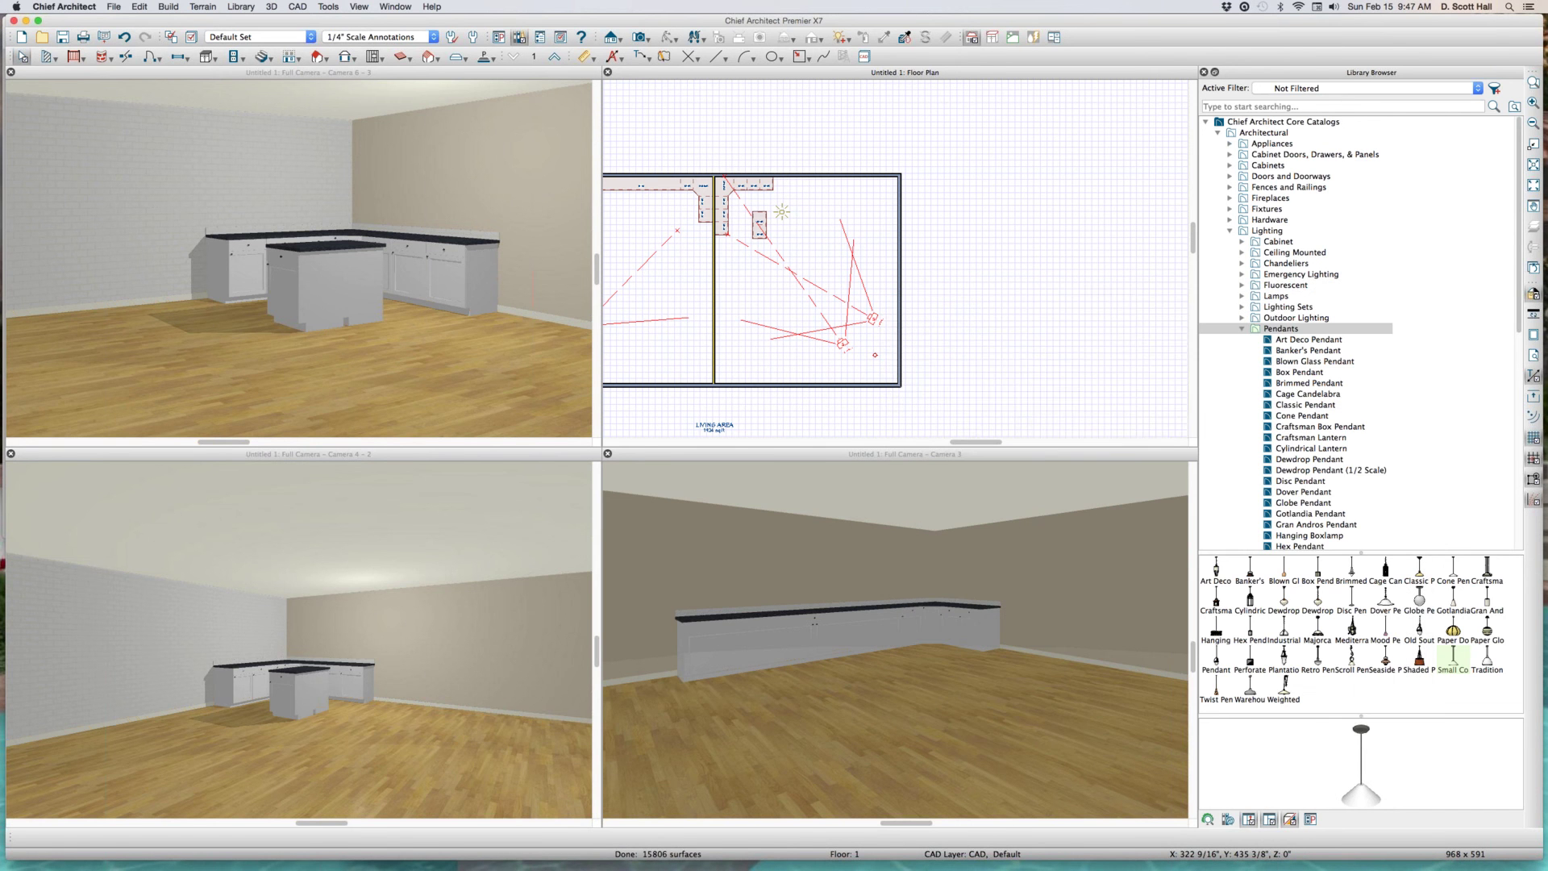
# - Delete the pendant in the lower left corner of the left room in the floor plan
pyautogui.click(798, 331)
pyautogui.scroll(-5, 799, 334)
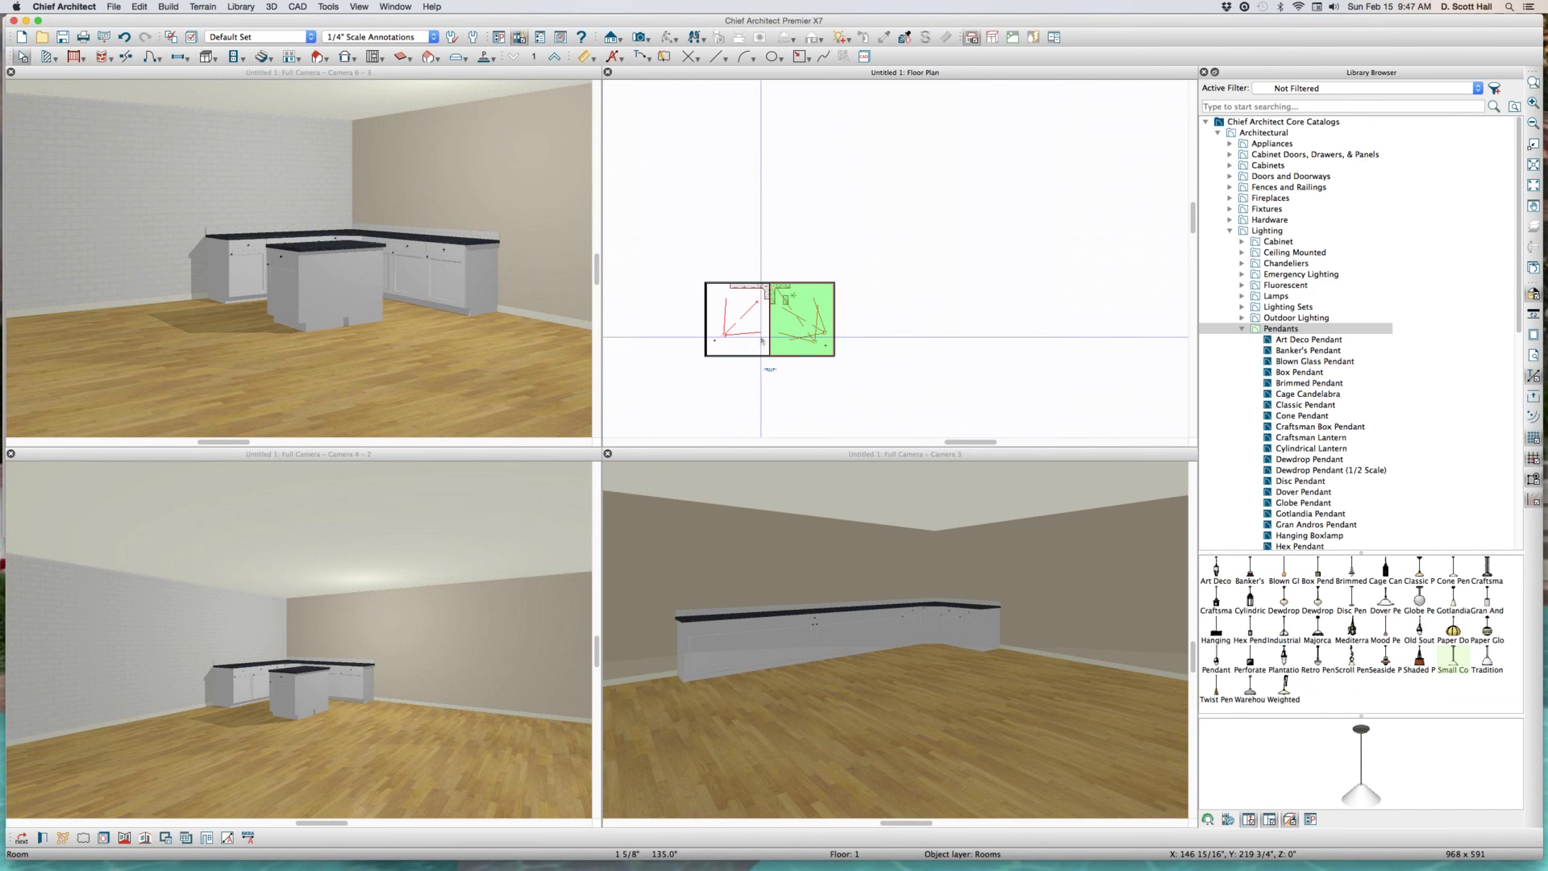
pyautogui.scroll(2, 741, 325)
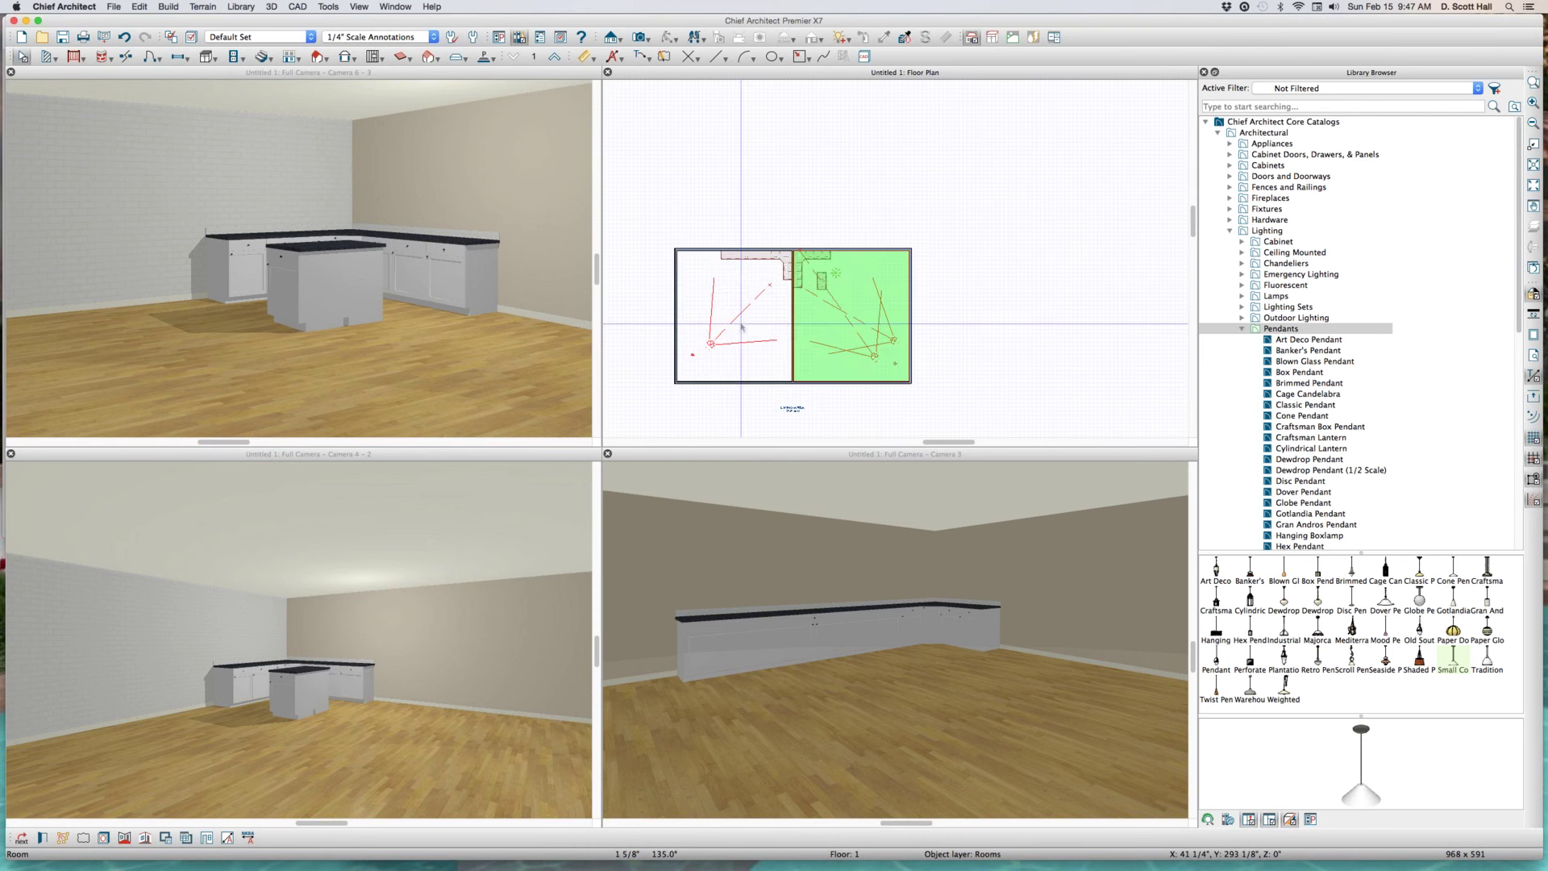
pyautogui.scroll(1, 741, 327)
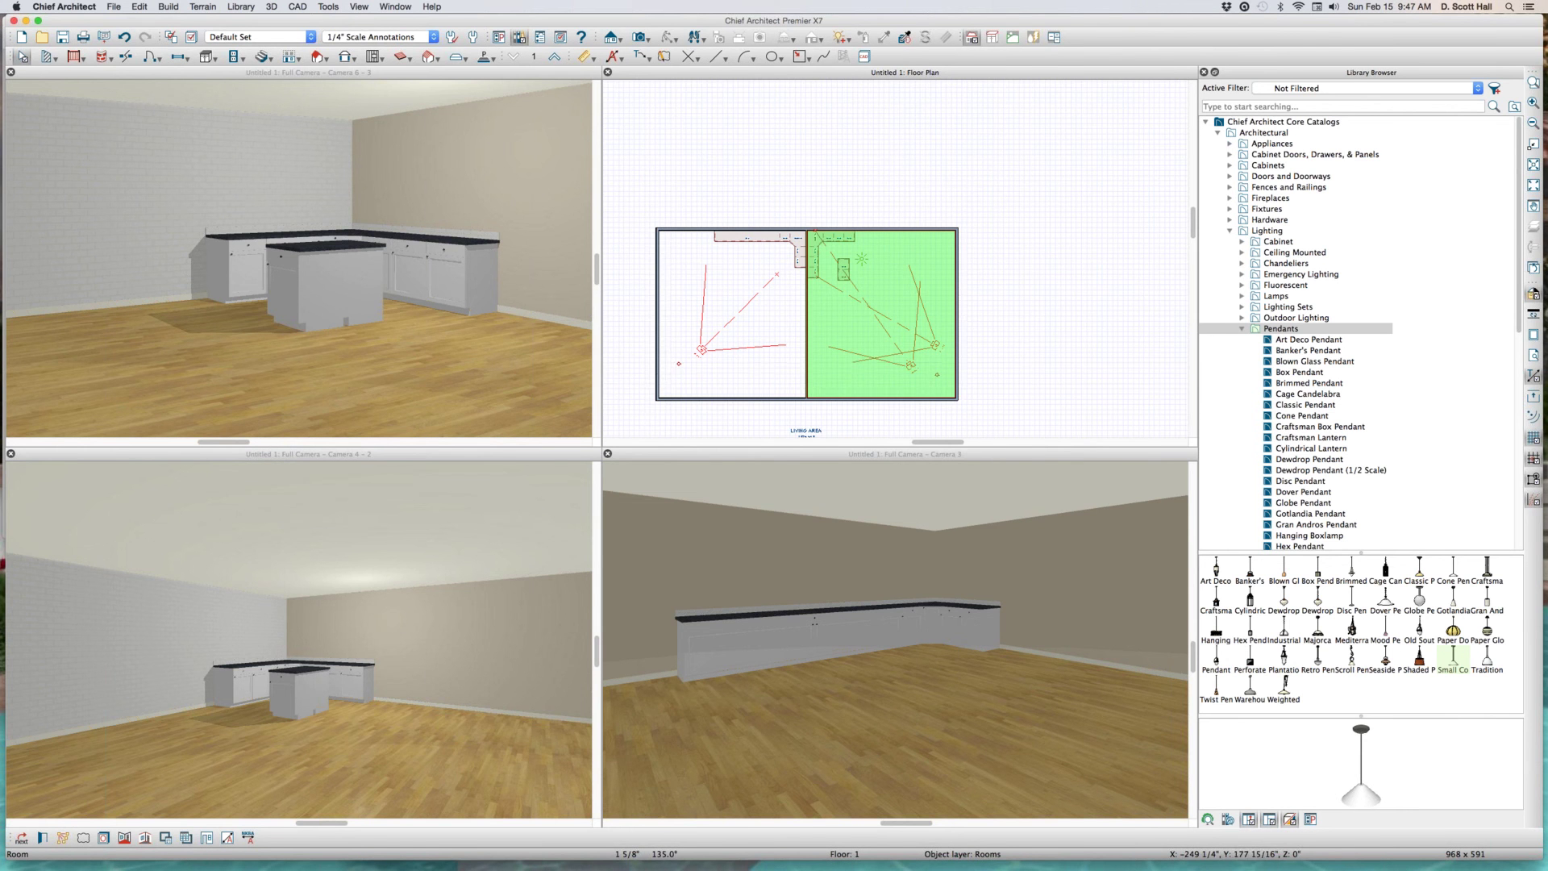
pyautogui.click(677, 364)
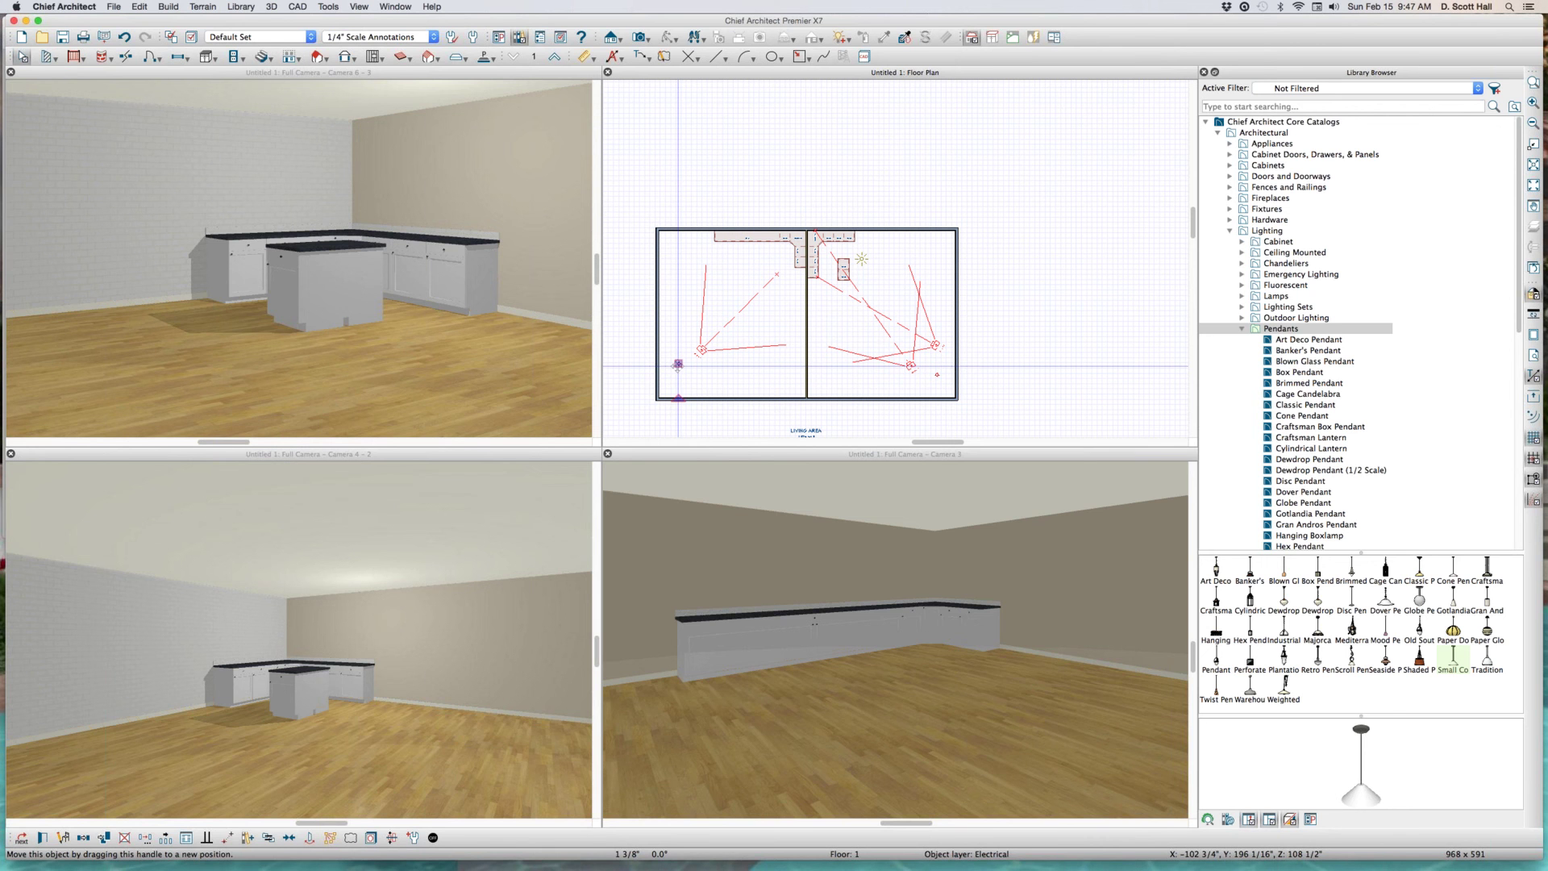
pyautogui.click(678, 369)
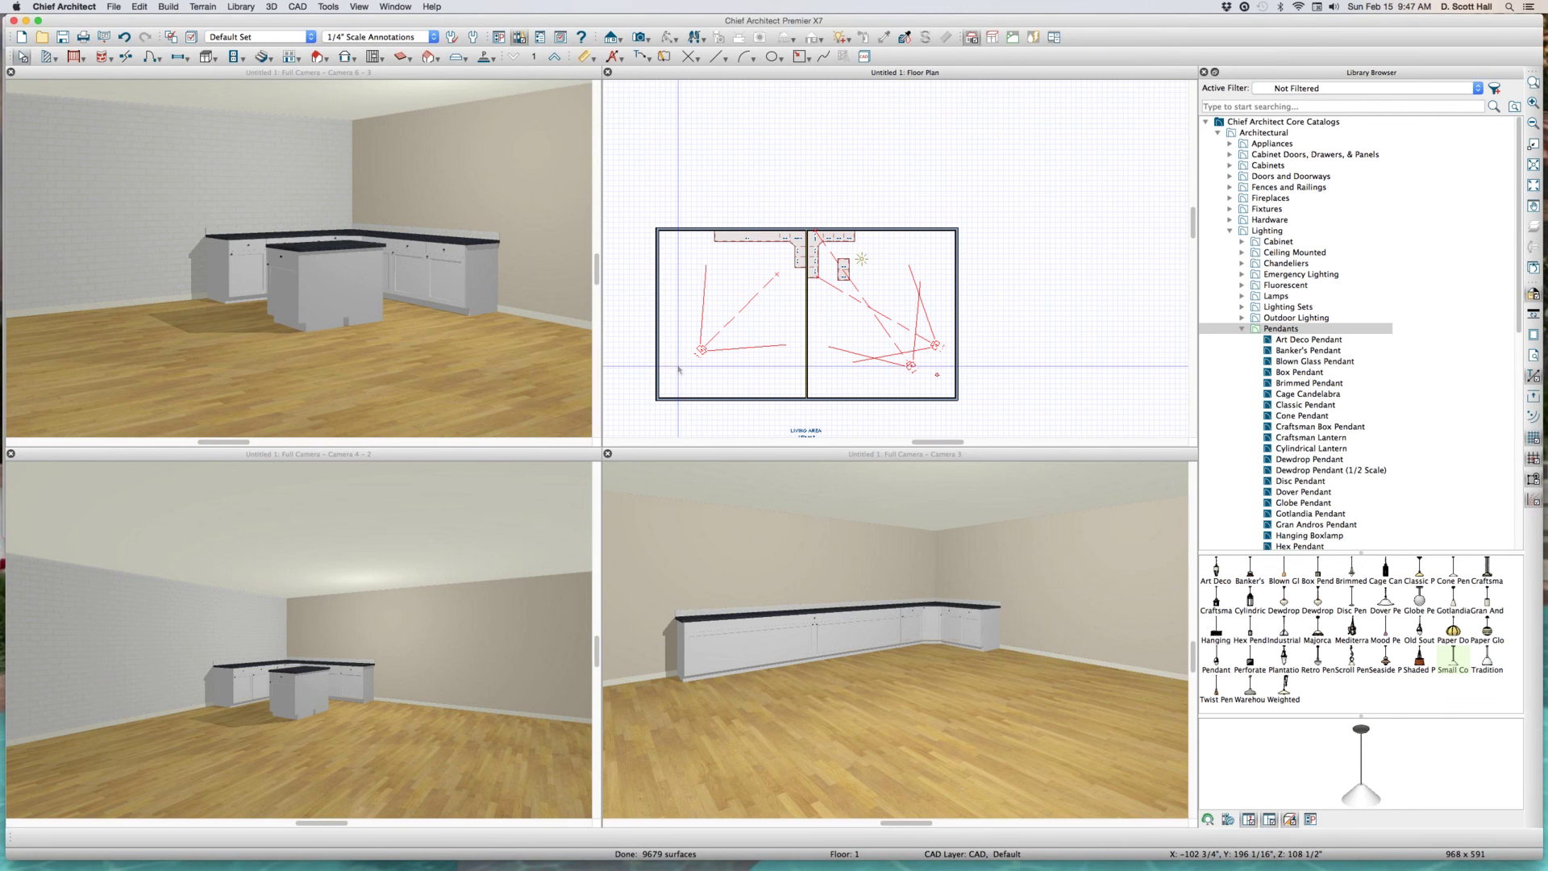
# - Raise the Interior Ambient lighting in the 3D View Defaults to well over half of its range and apply it to the camera views
pyautogui.click(967, 657)
pyautogui.scroll(3, 810, 605)
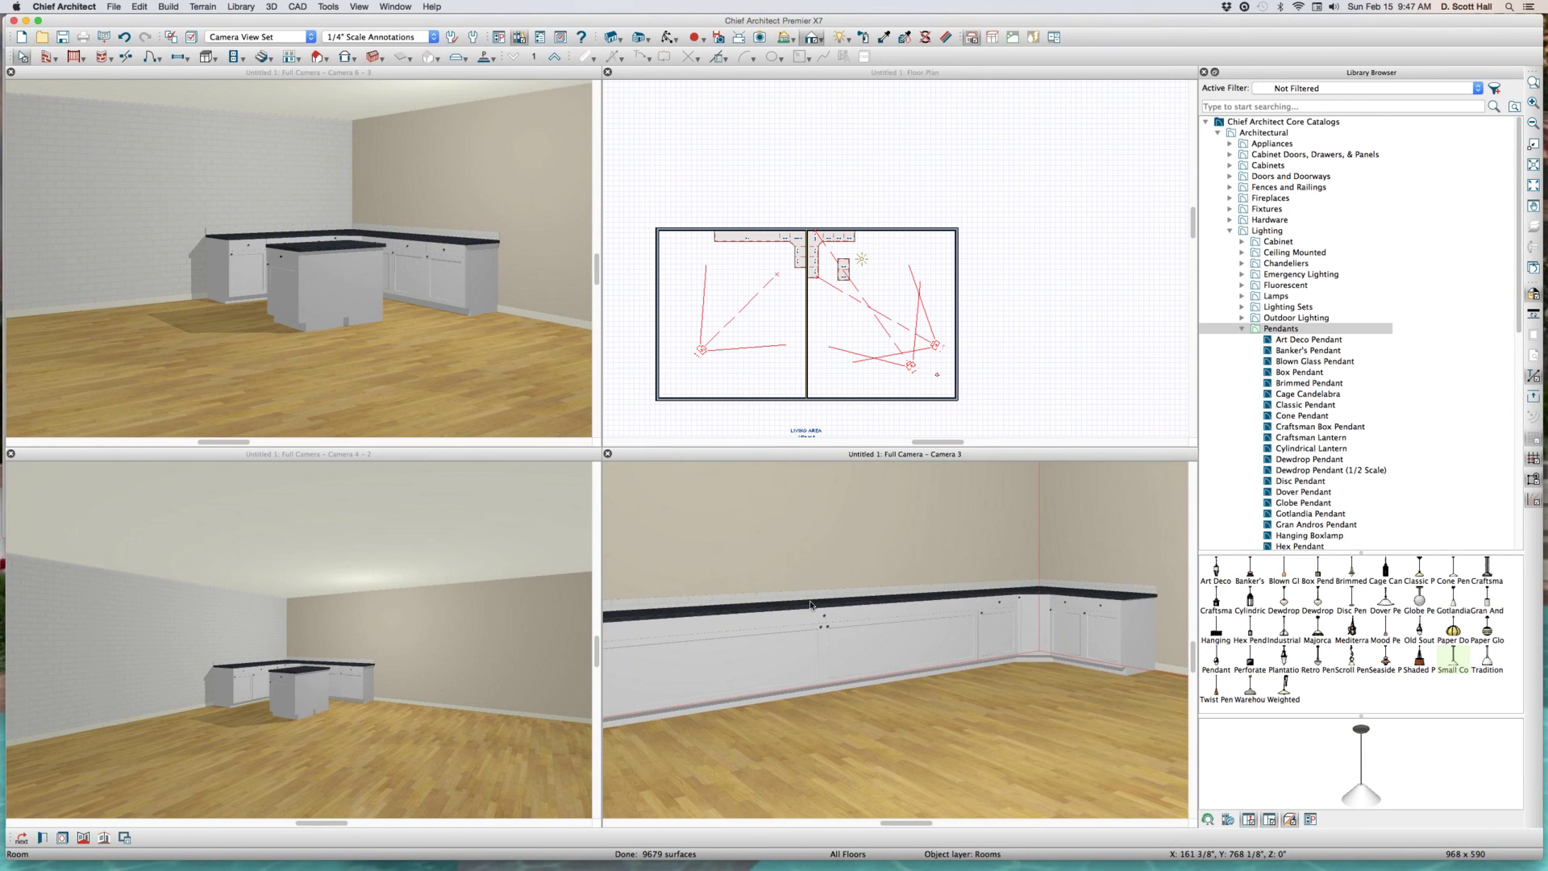
pyautogui.scroll(-3, 845, 570)
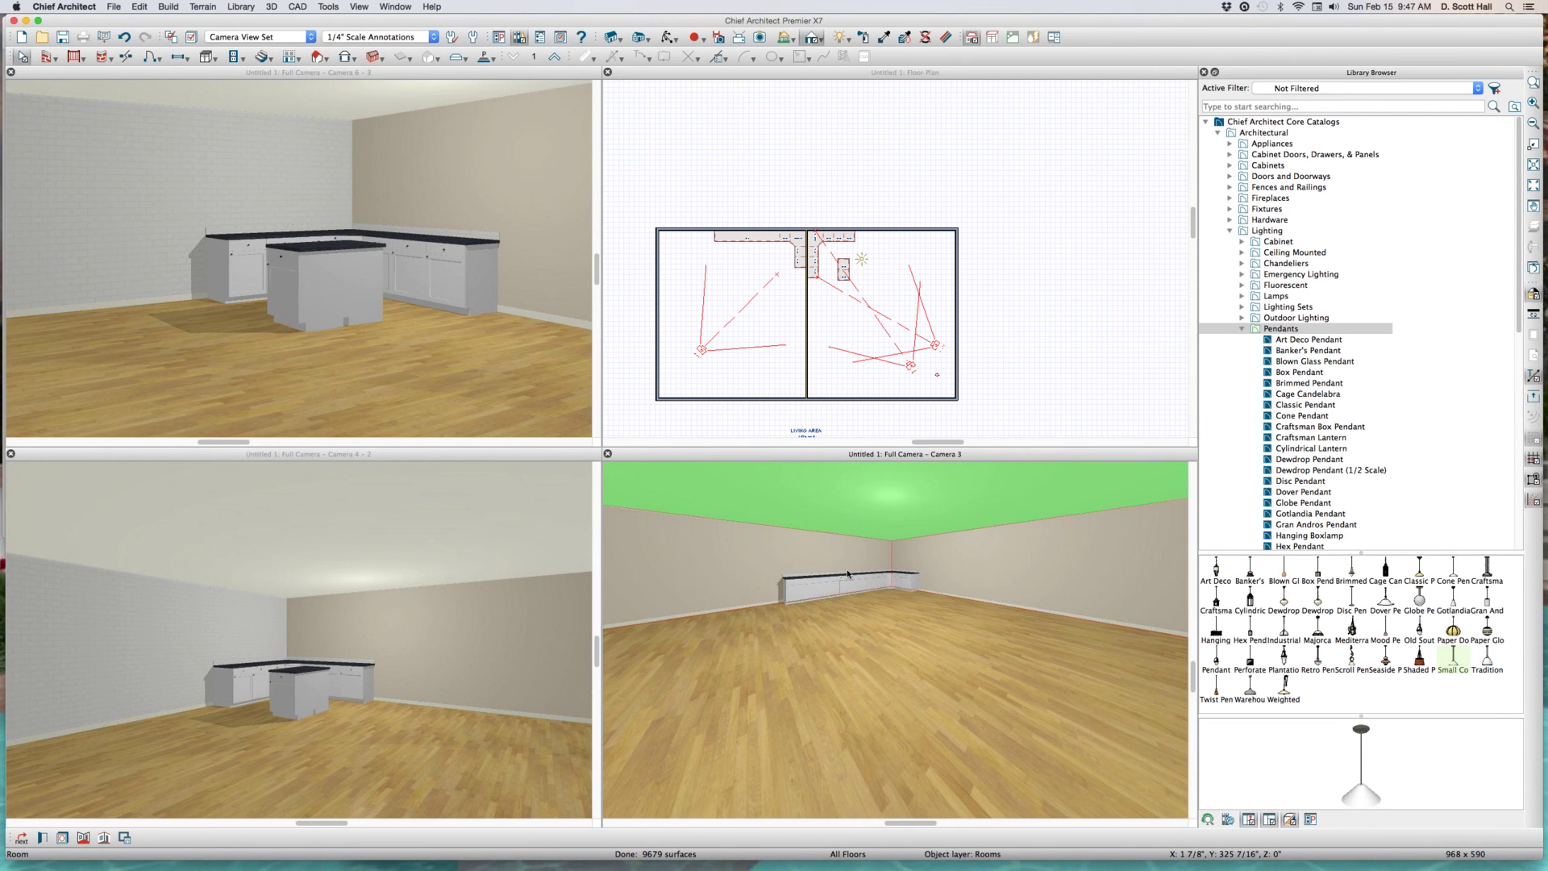
pyautogui.scroll(2, 847, 572)
pyautogui.press('Escape')
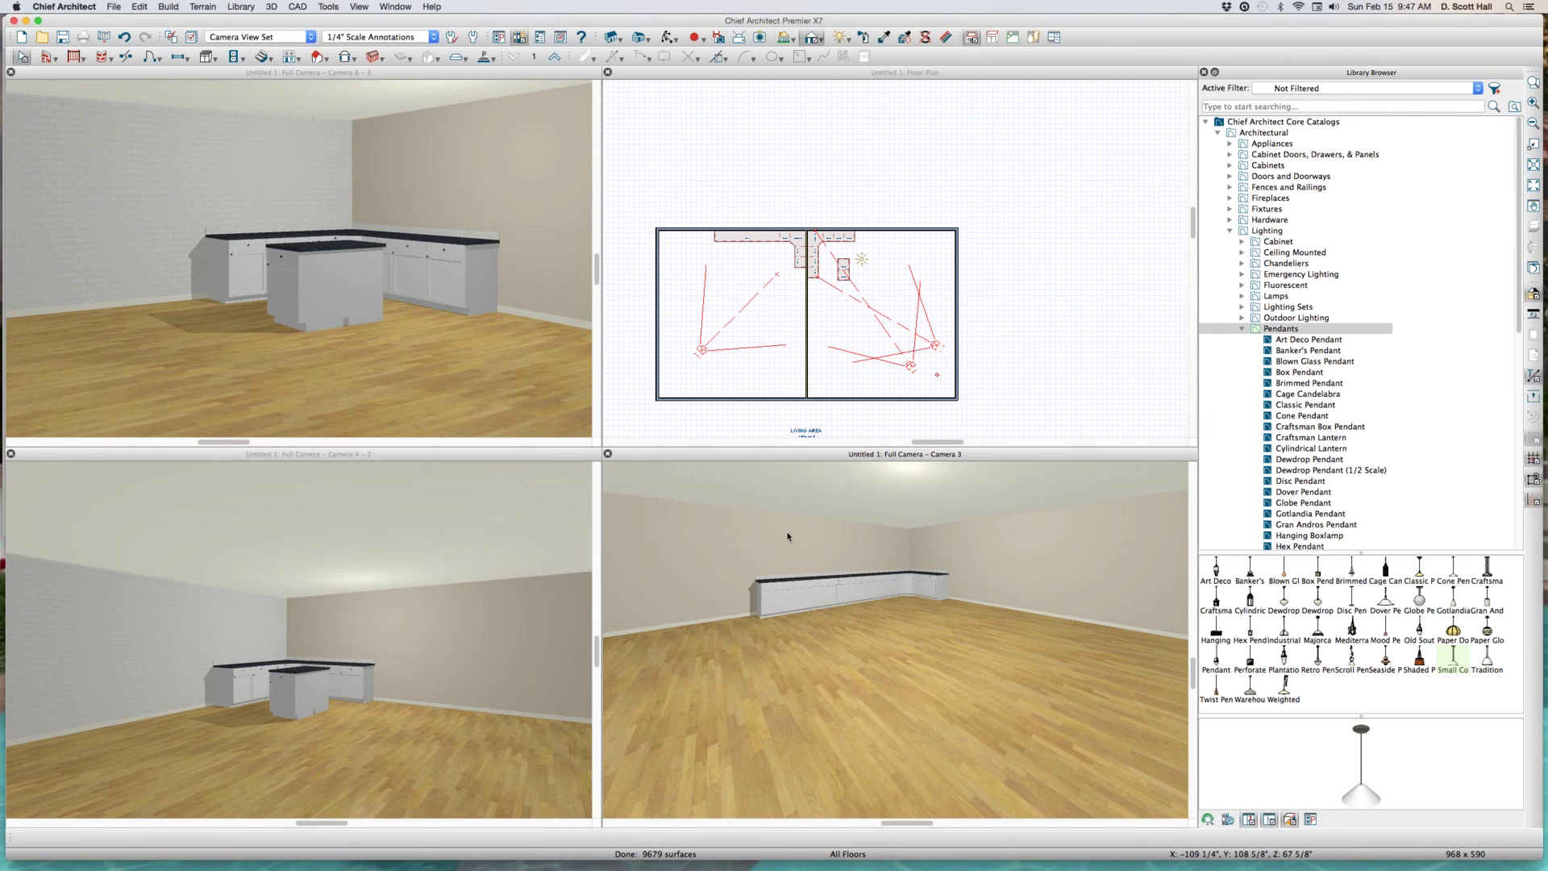
pyautogui.press('d')
pyautogui.click(926, 364)
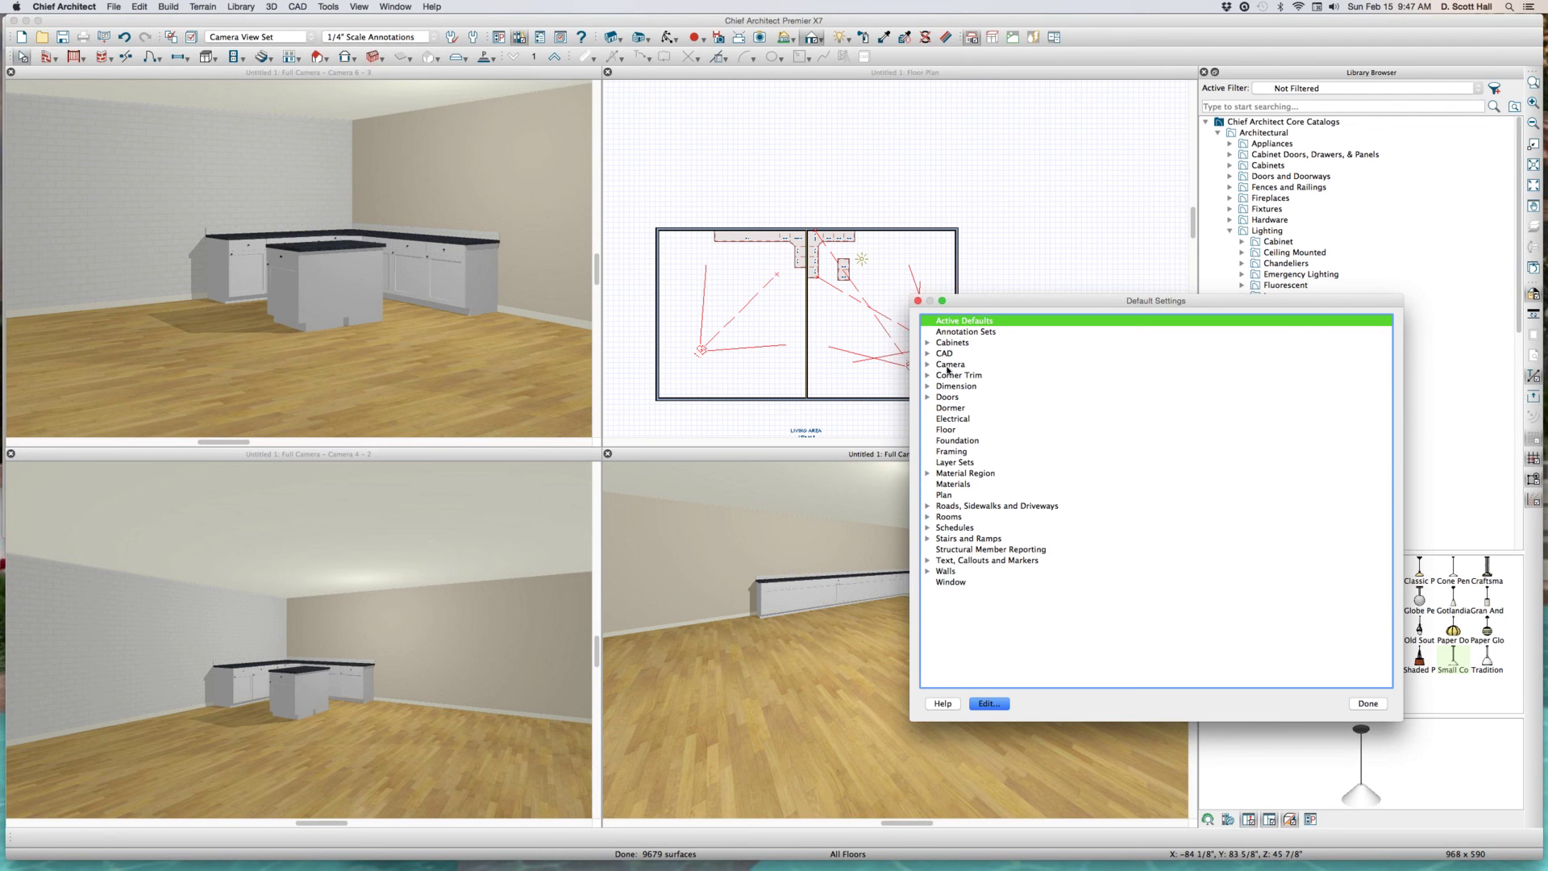
pyautogui.doubleClick(976, 408)
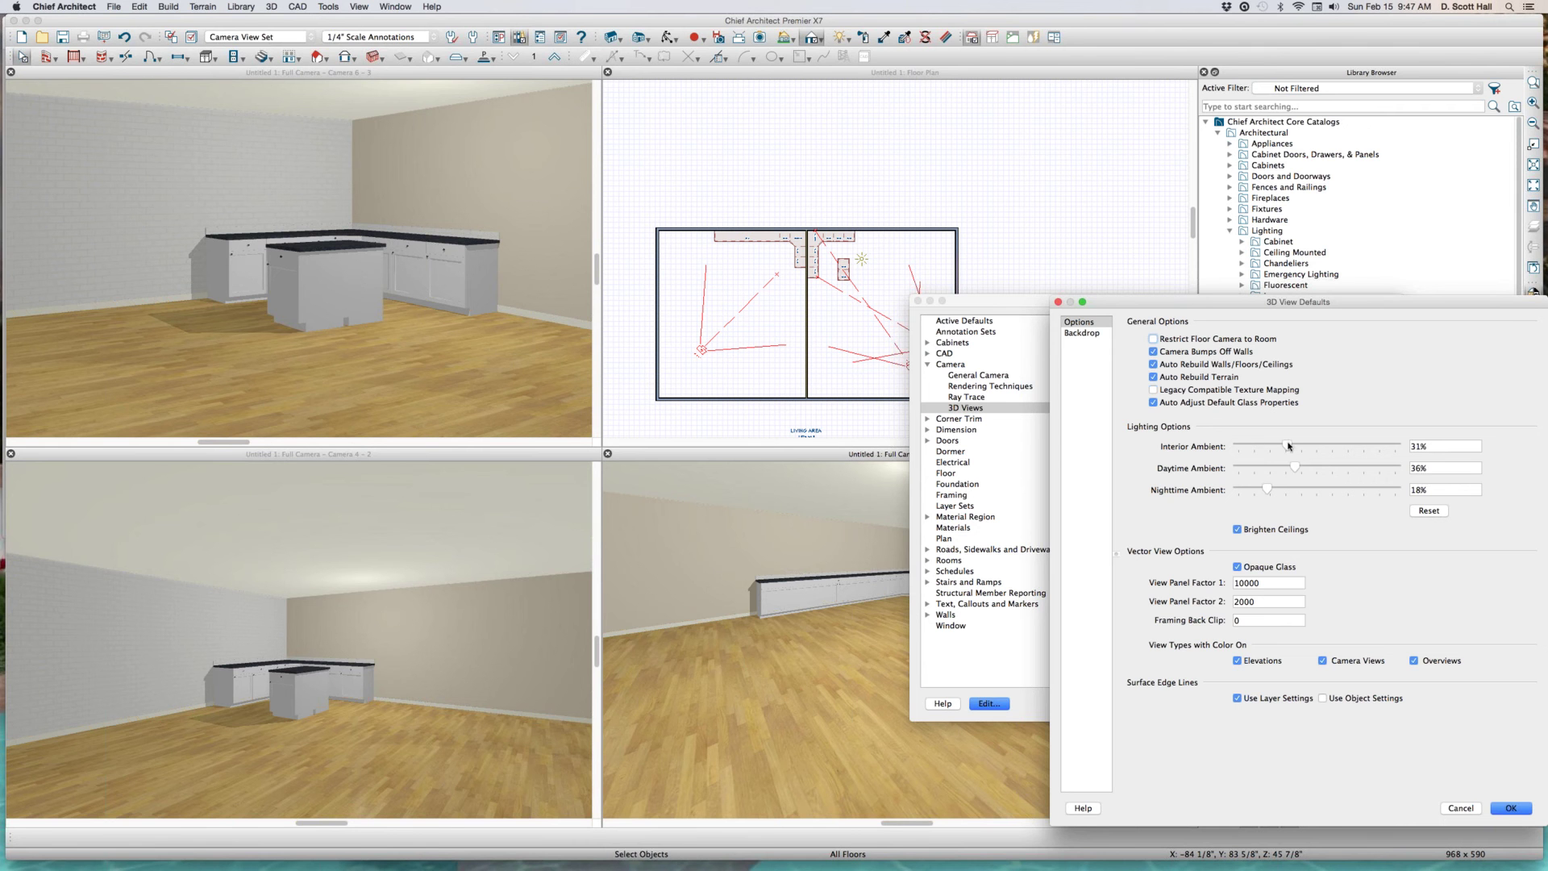
pyautogui.moveTo(1288, 445); pyautogui.dragTo(1353, 452)
pyautogui.press('Return')
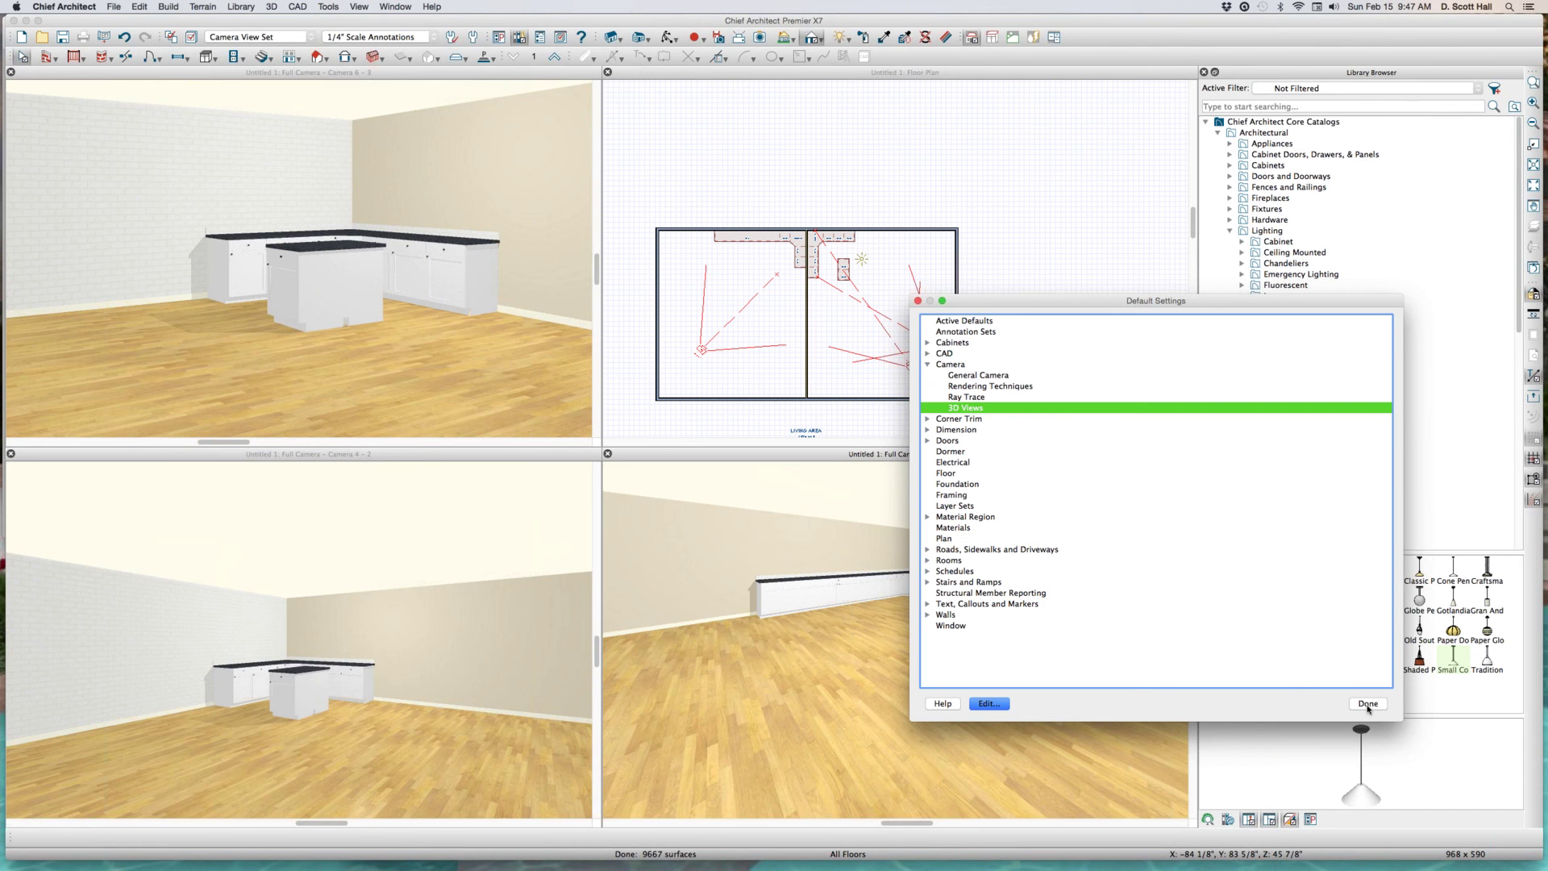
pyautogui.click(1353, 700)
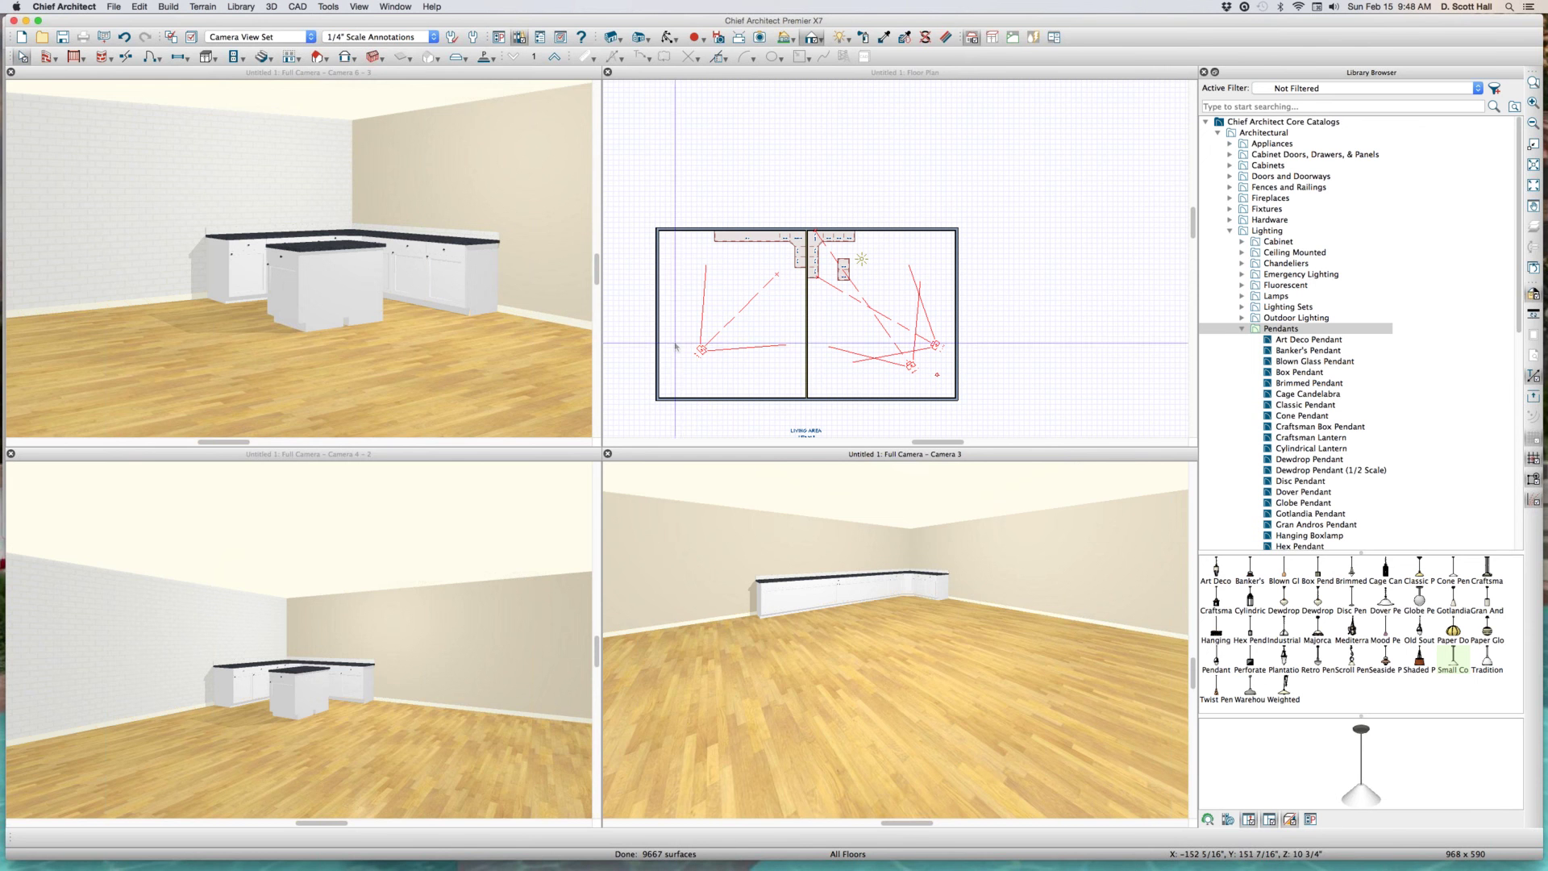
# - Select the left room in the floor plan
pyautogui.click(744, 311)
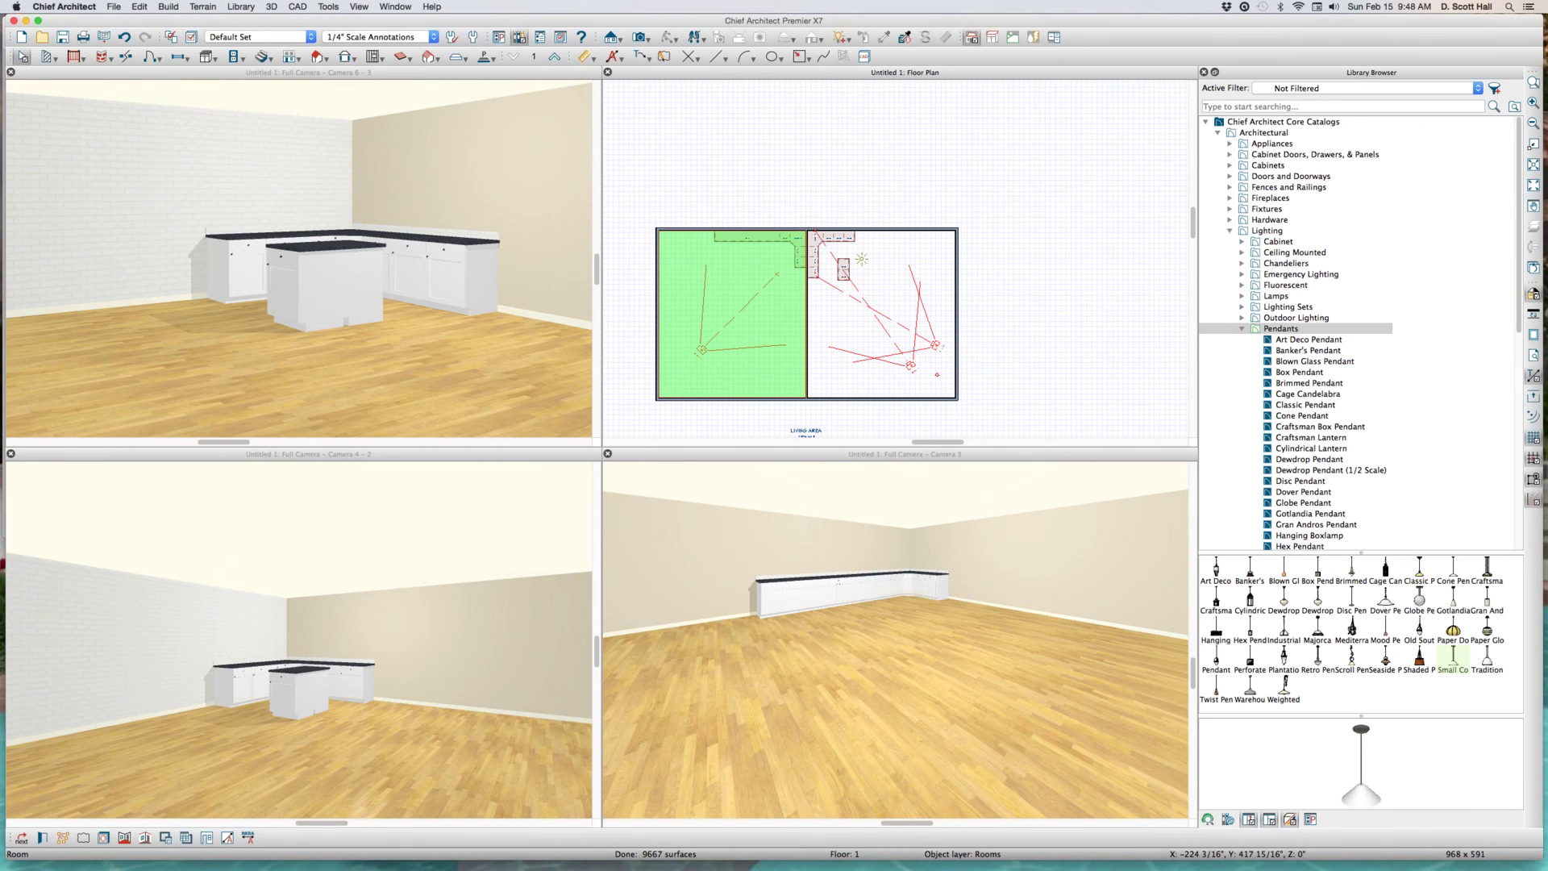